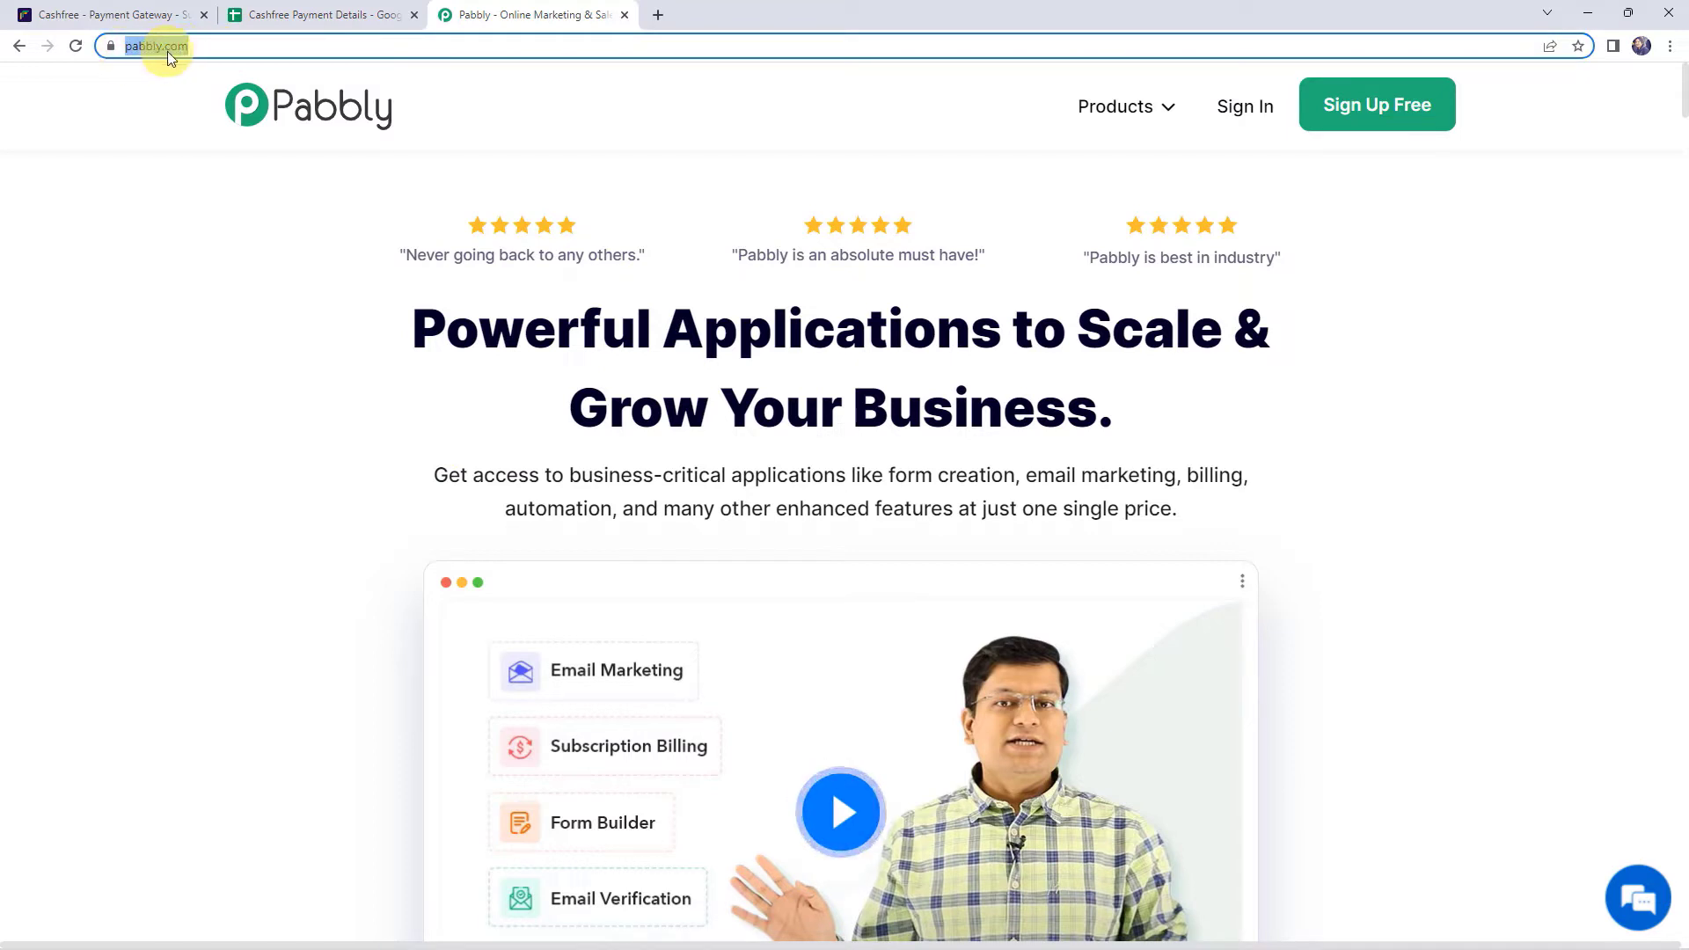
- Sign in to Pabbly, open the Pabbly Connect dashboard and begin a new workflow
click(763, 546)
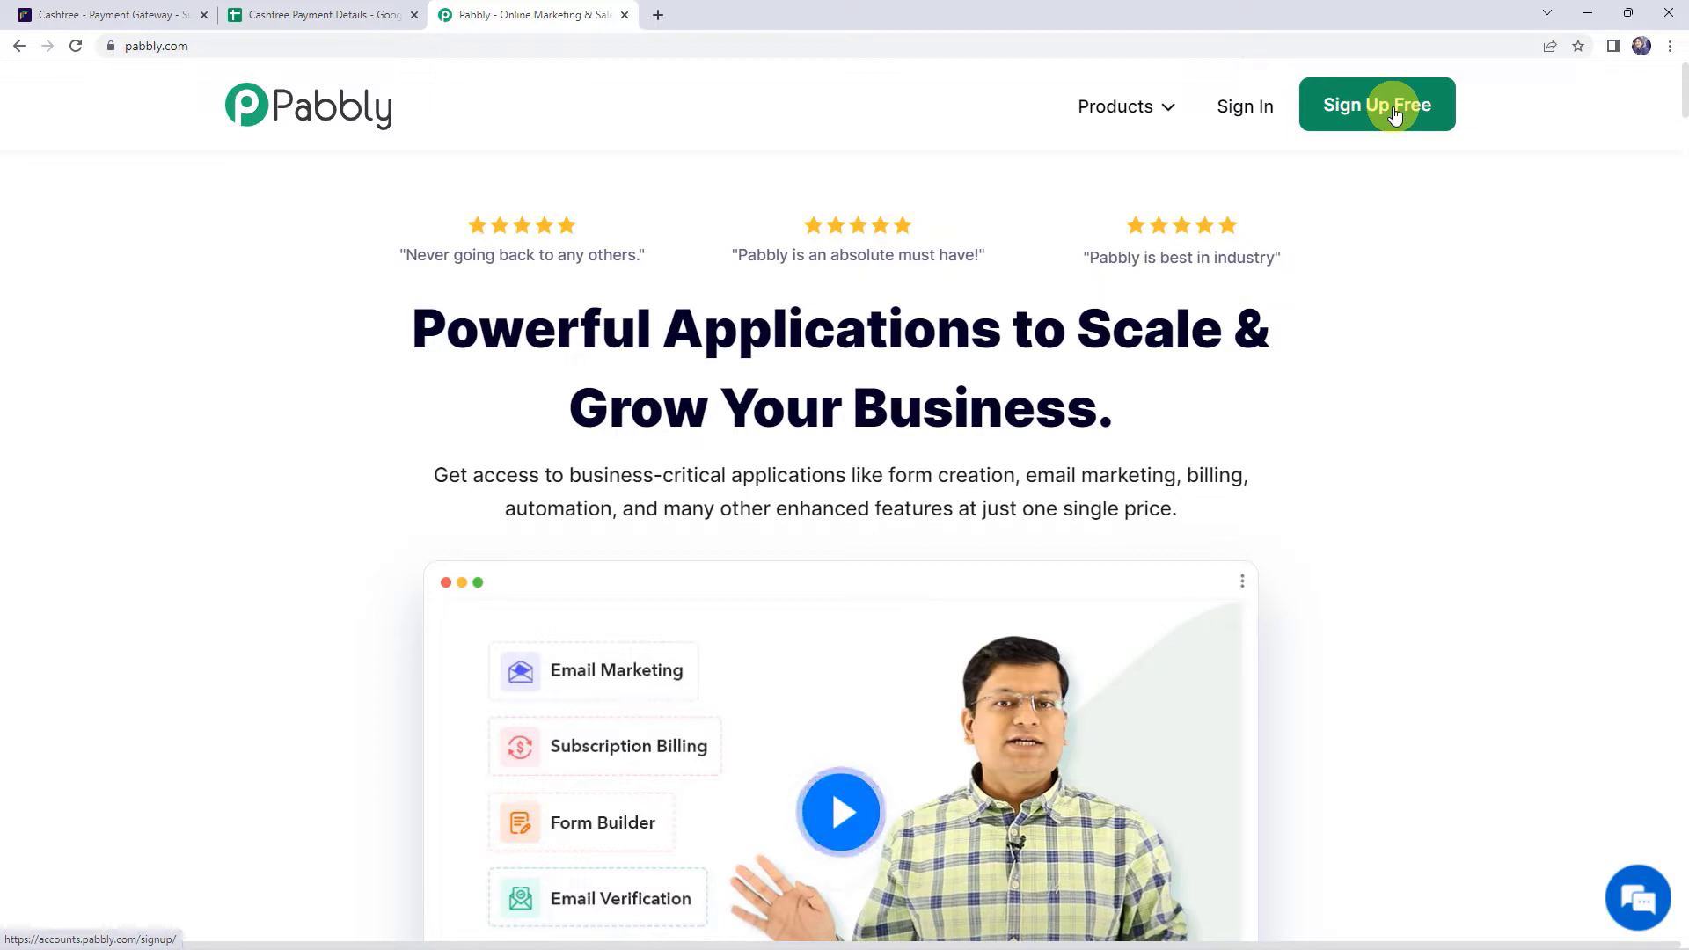
click(1252, 107)
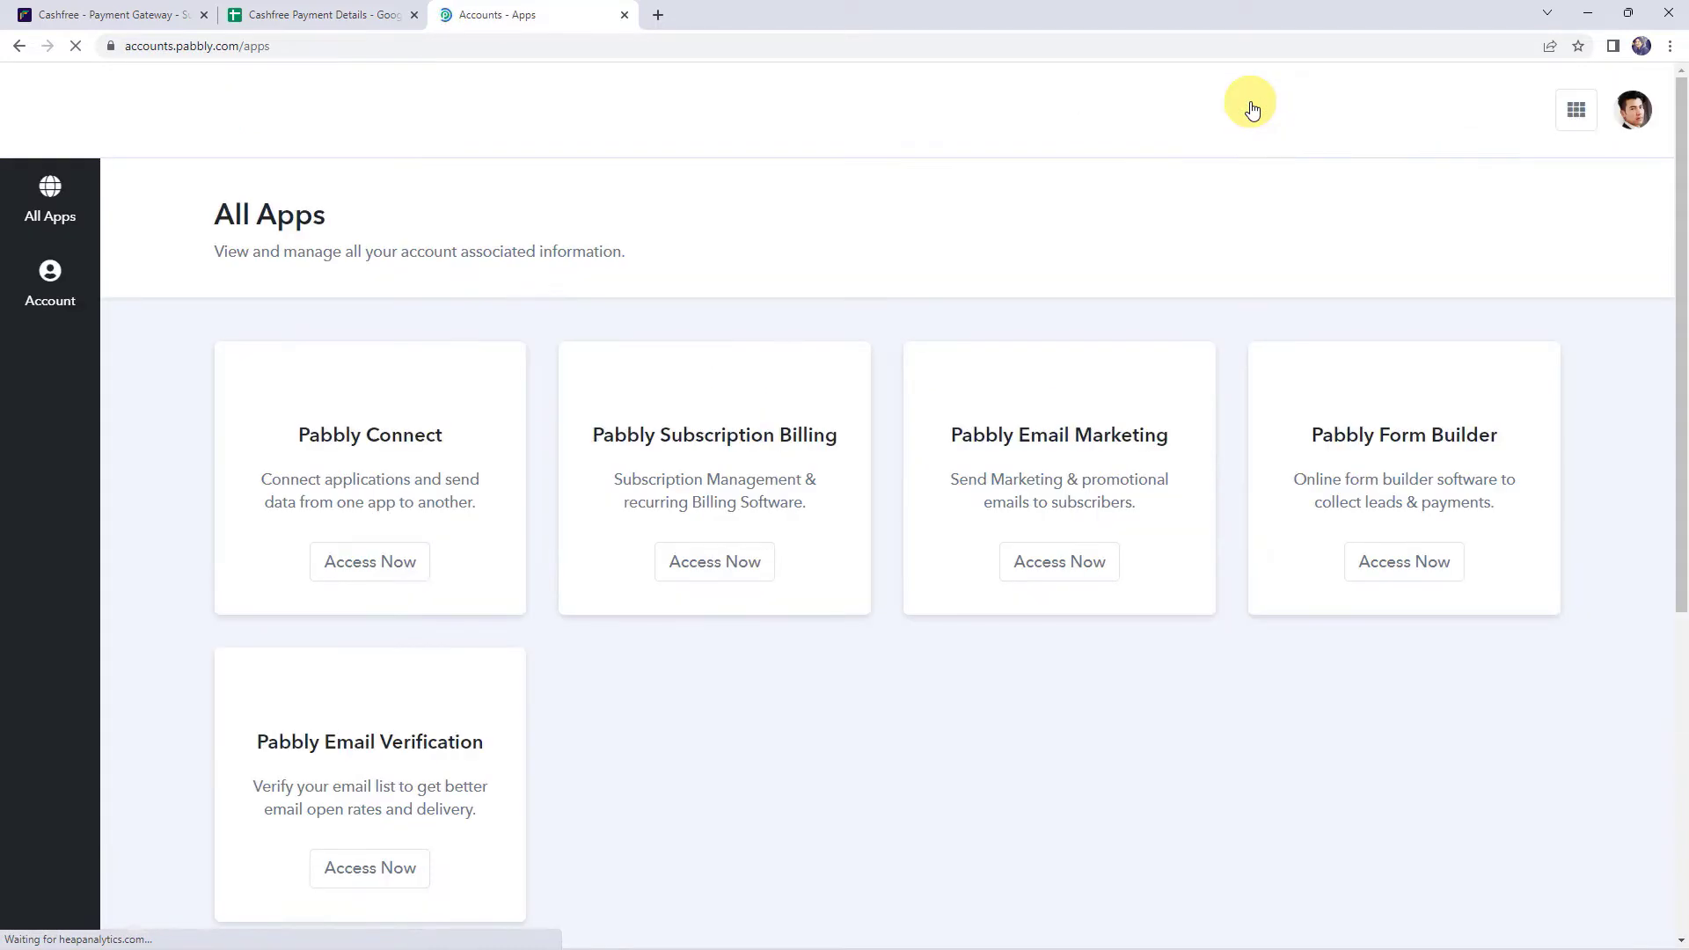
click(393, 586)
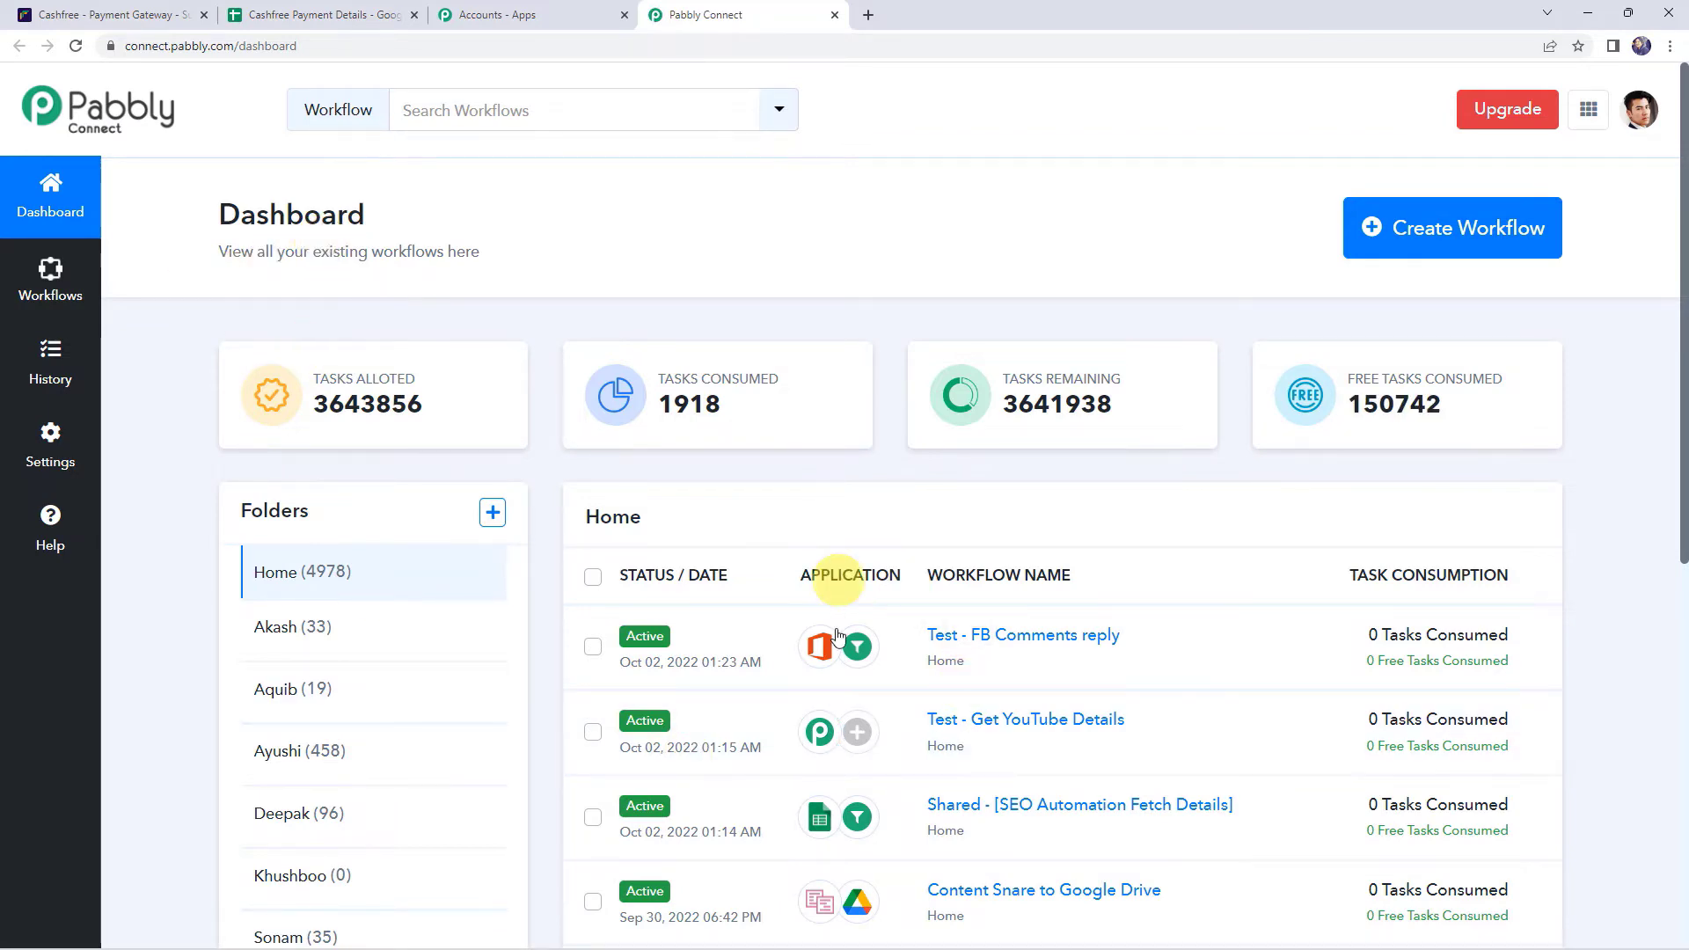
scroll(871, 640, down, 5)
scroll(840, 640, up, 5)
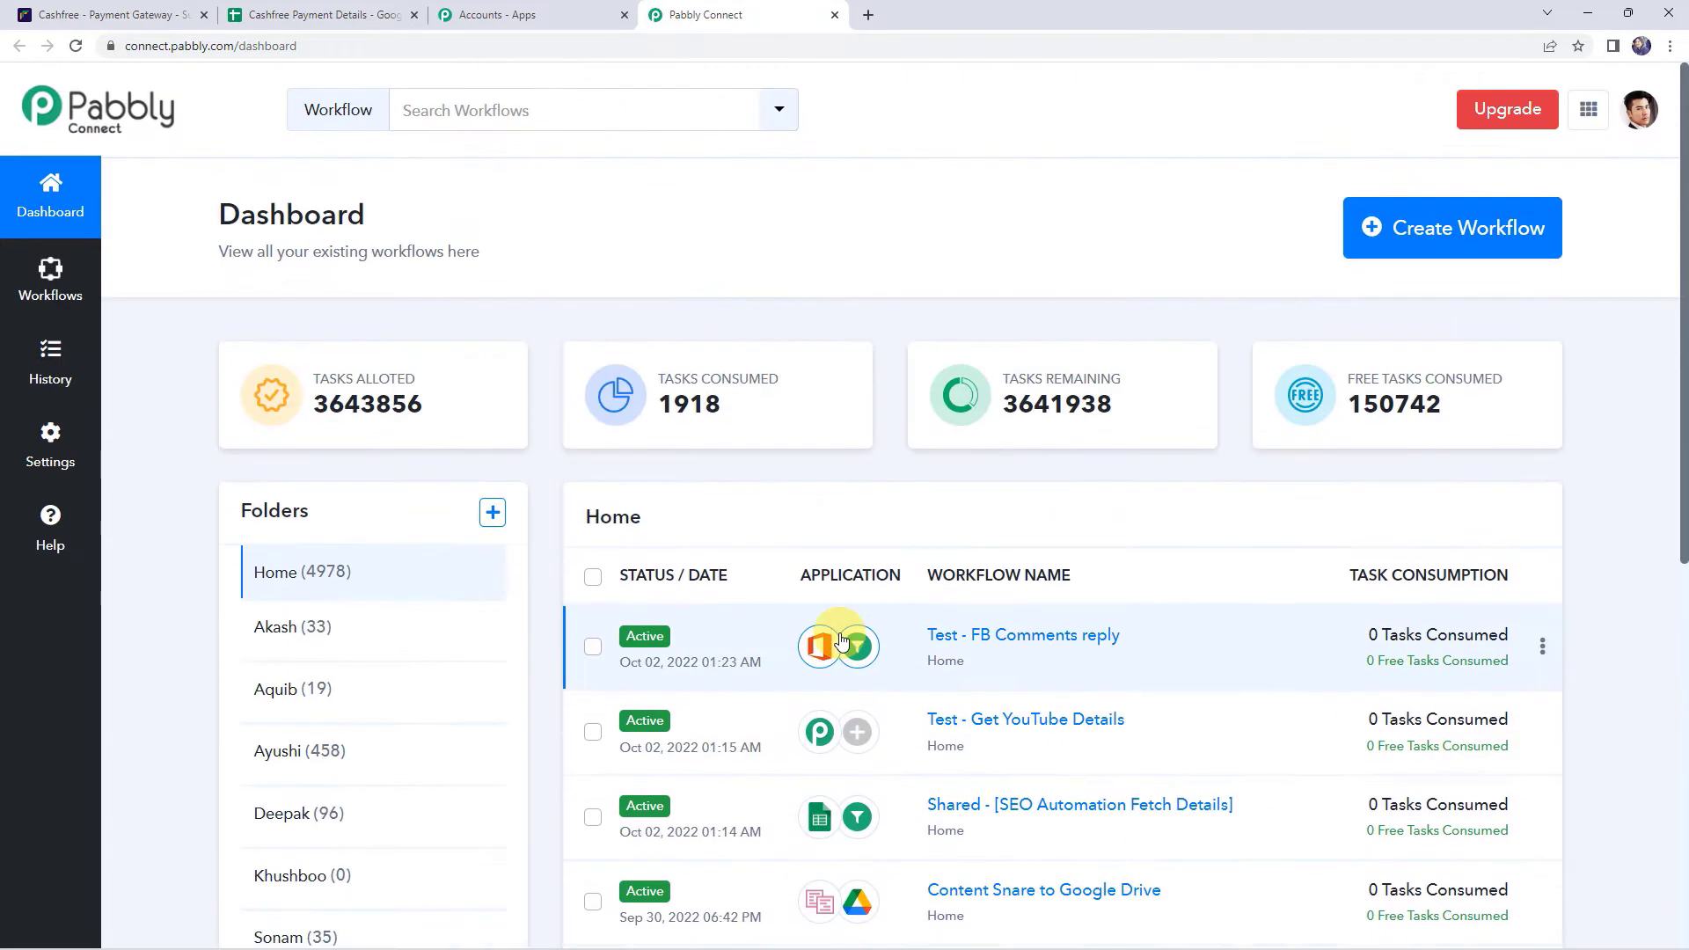
click(1436, 234)
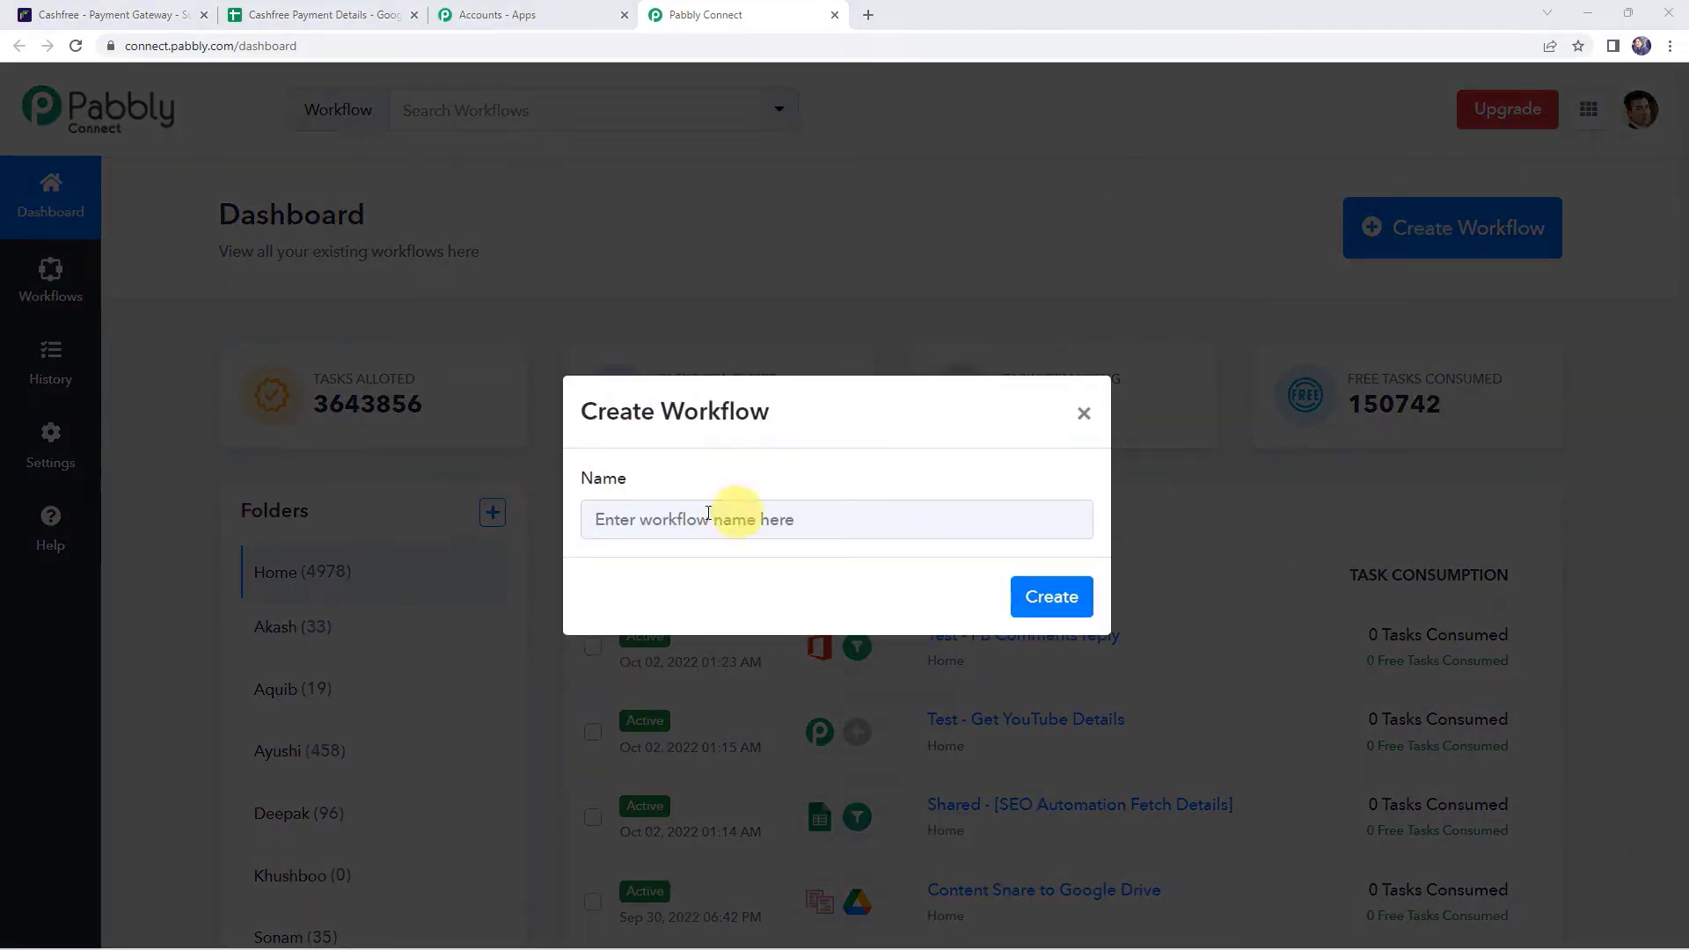
- Create the workflow 'Add Payment Details of Cashfree Payment Links to Google Sheets' and expand its trigger app chooser
click(755, 518)
text(Add Payment Details of Cashfree Payment Links to Google Sheets)
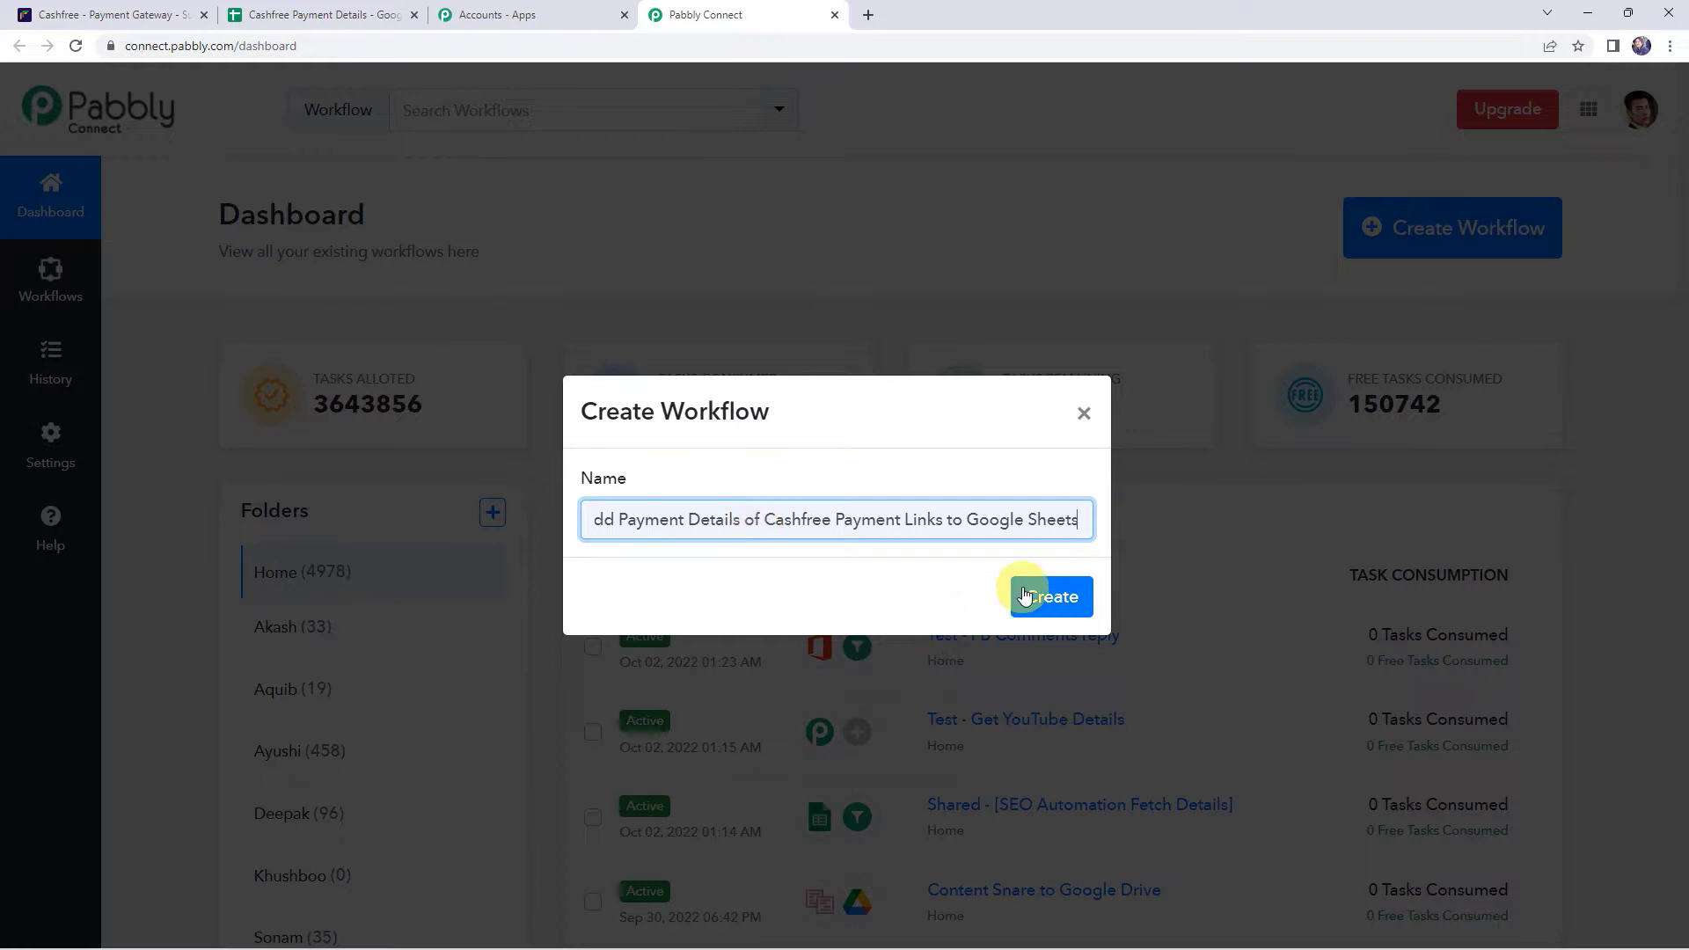
click(1025, 593)
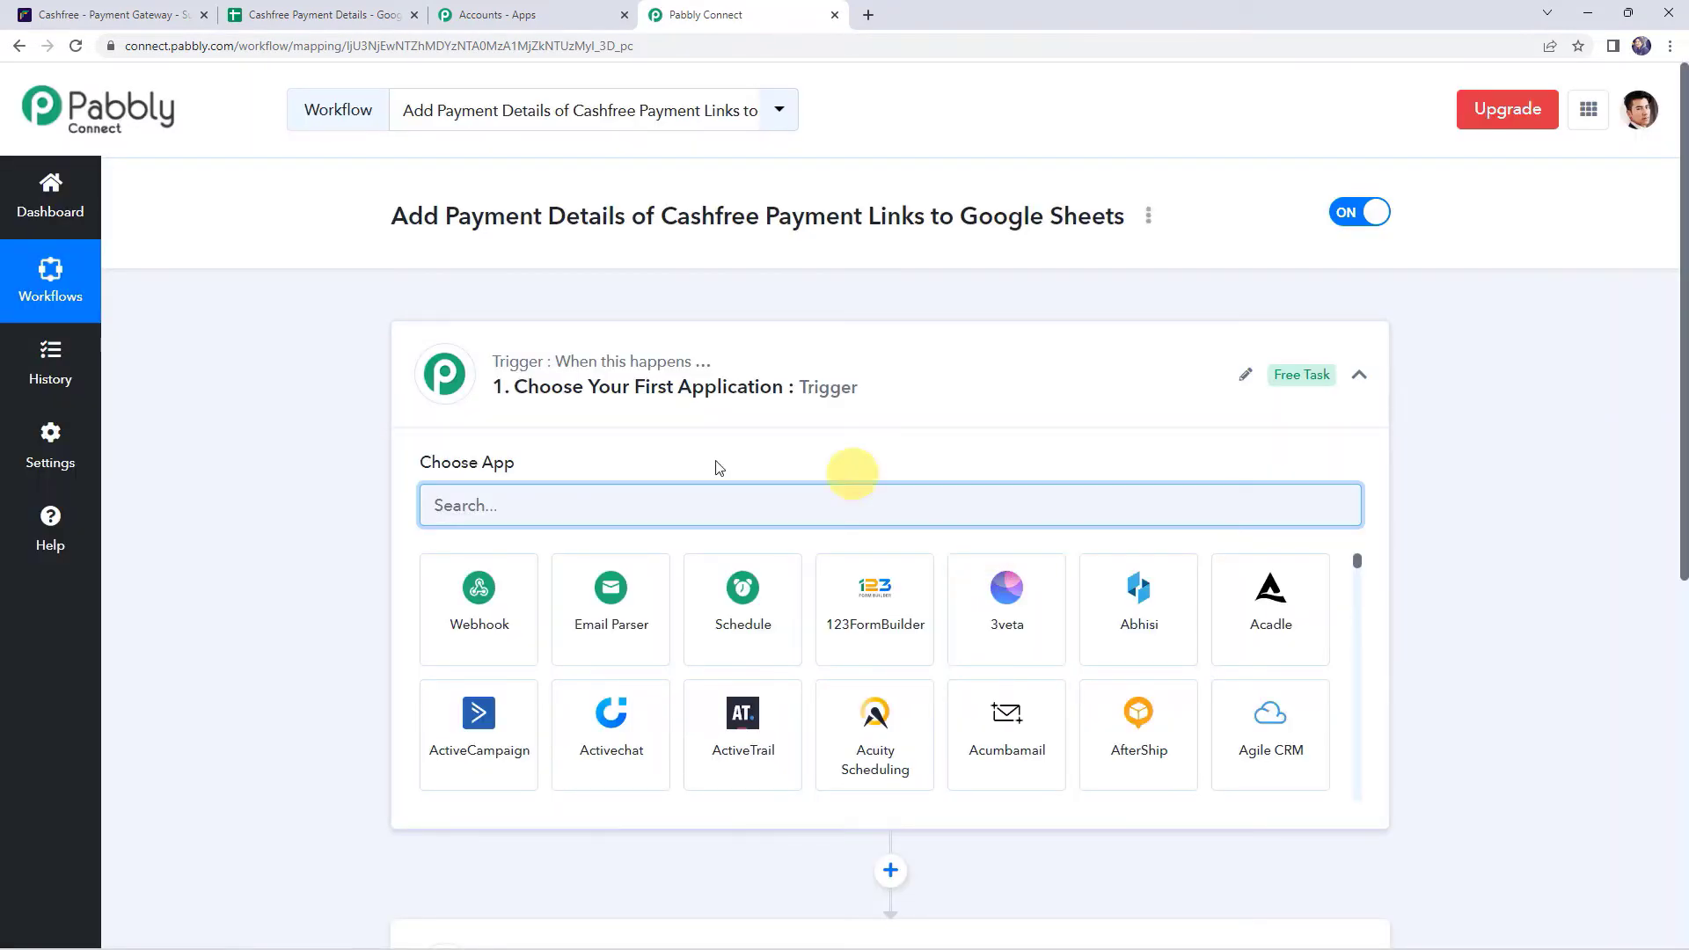
click(874, 394)
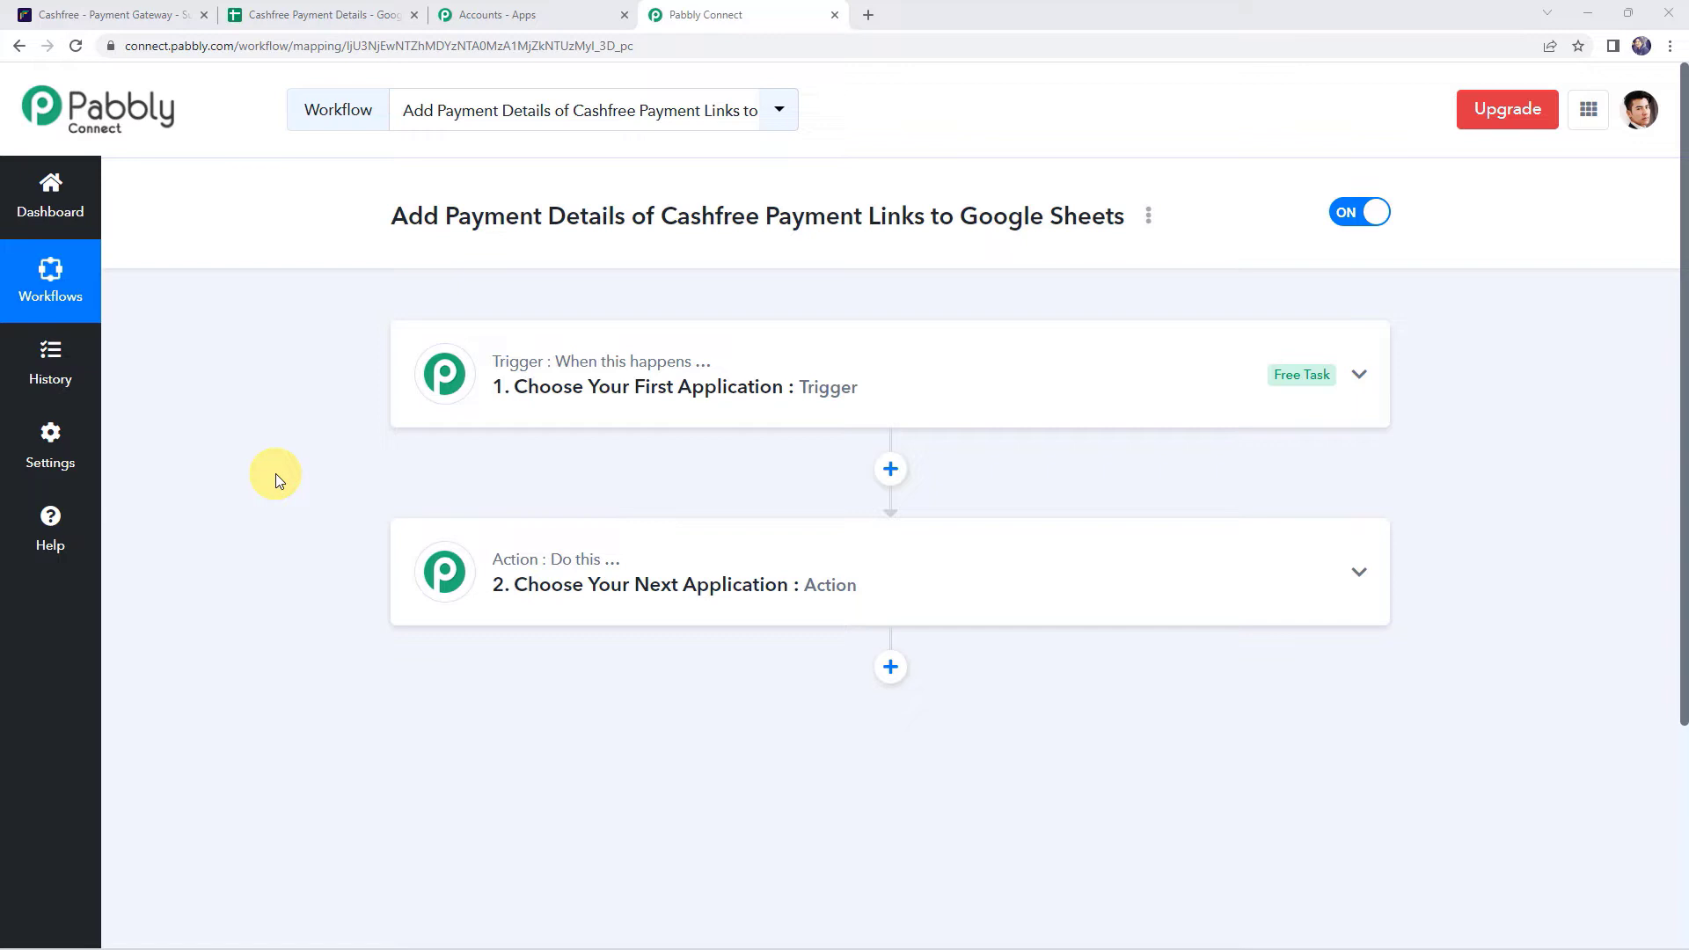
click(874, 387)
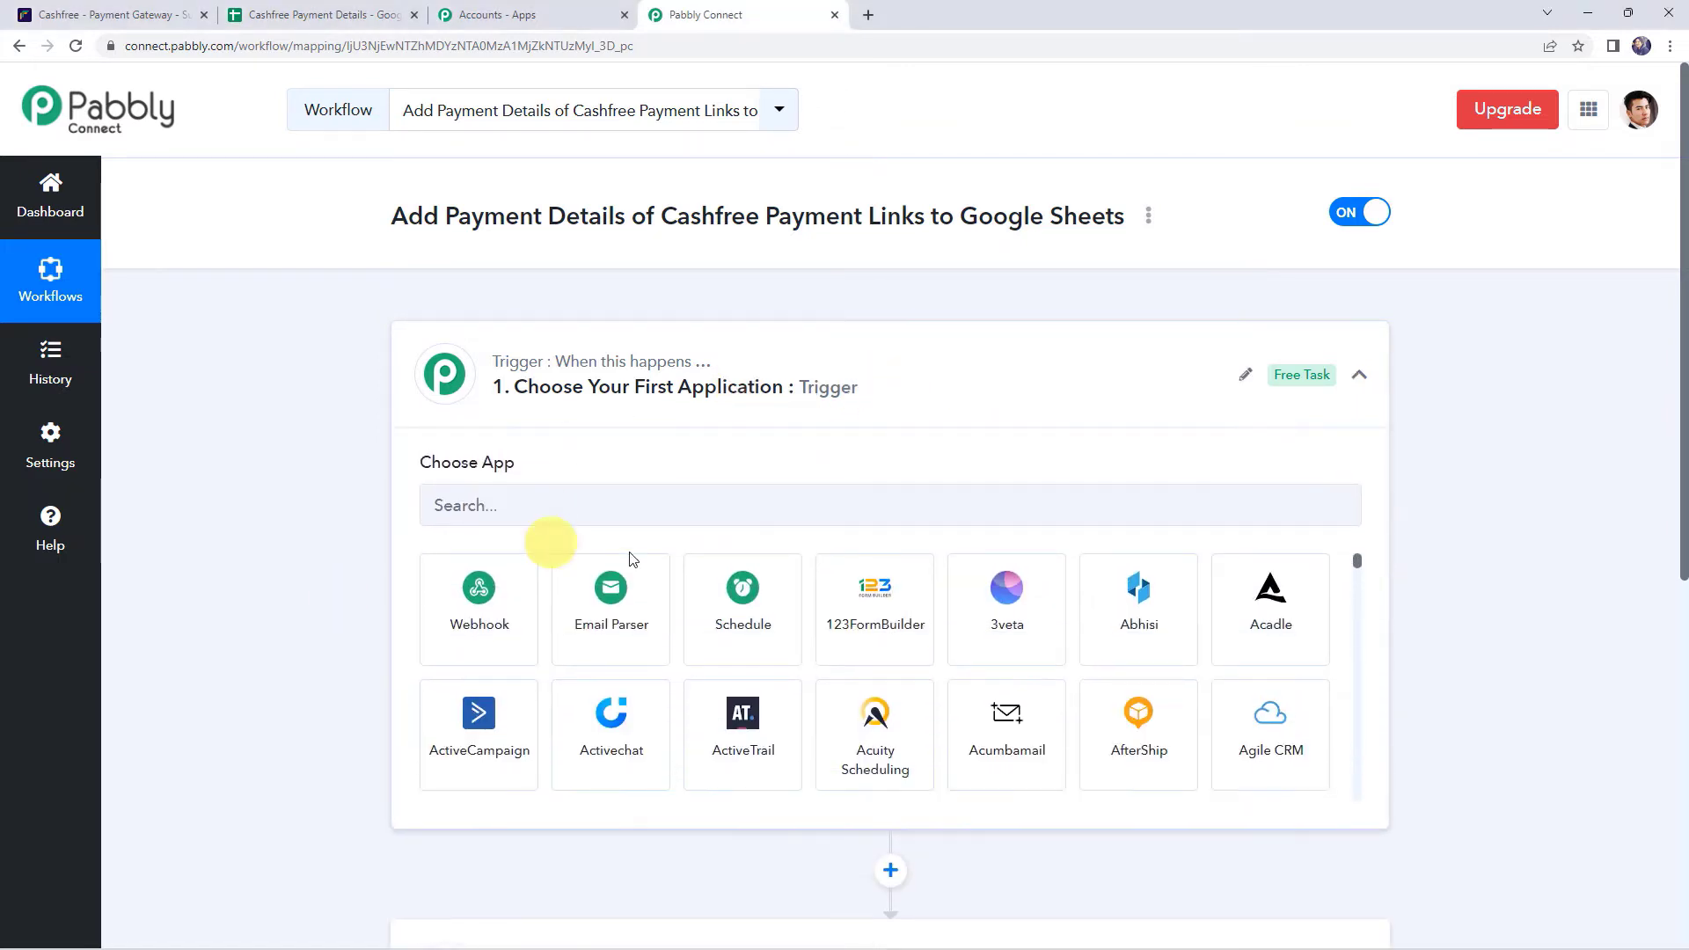
click(569, 503)
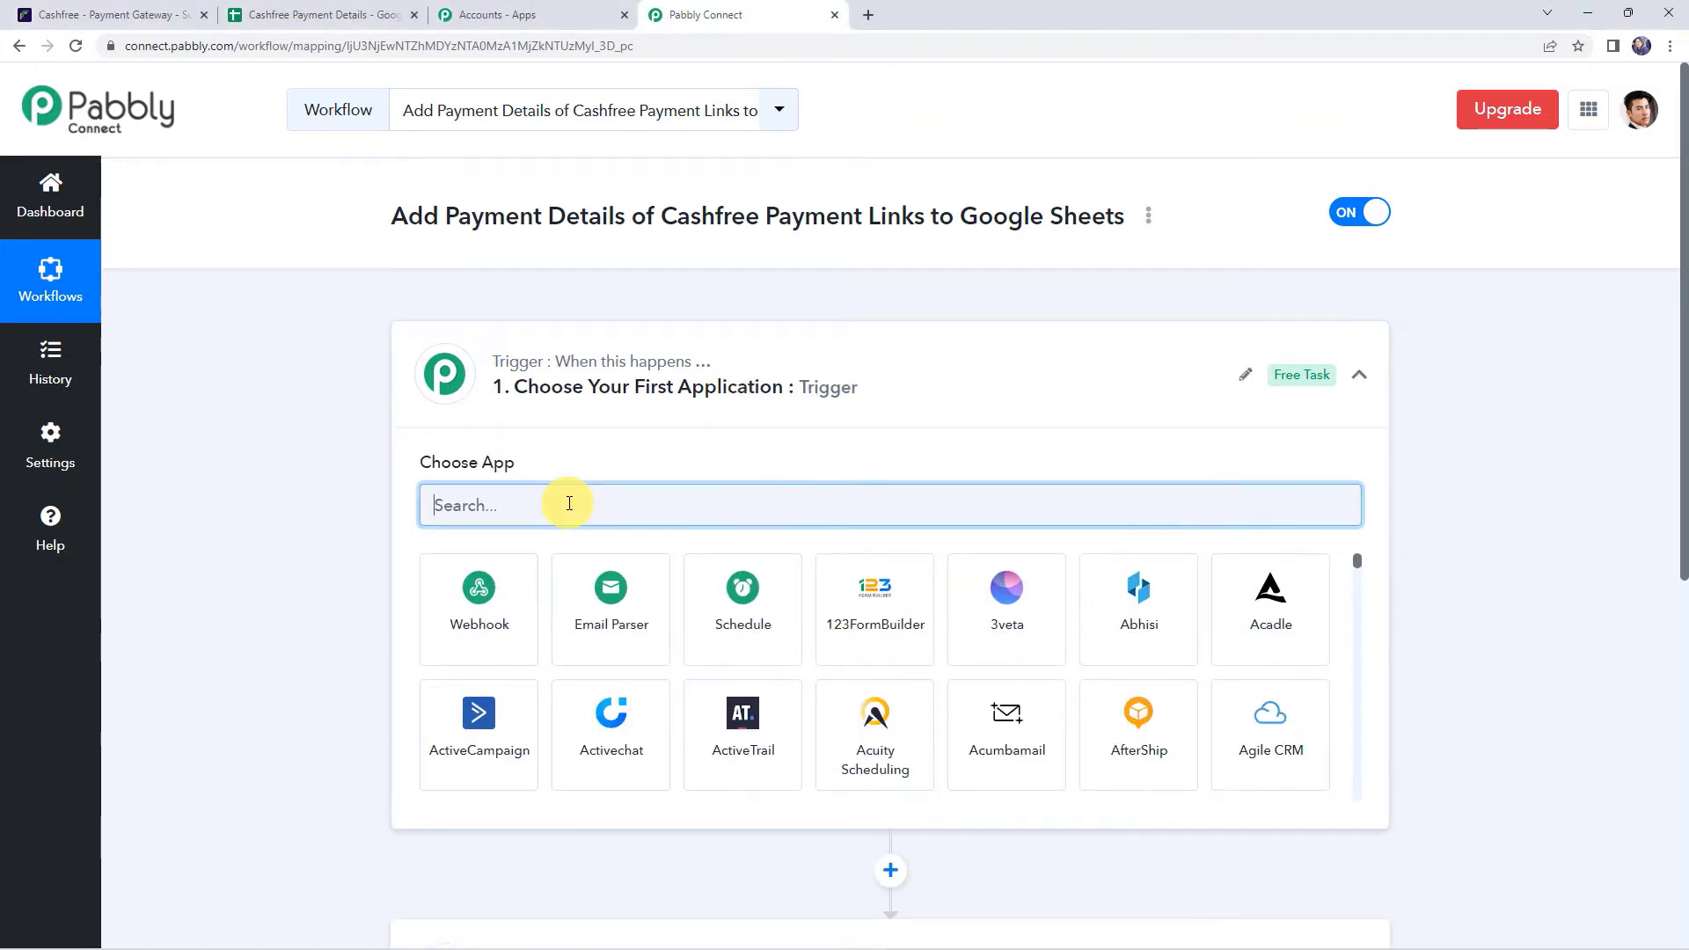
- Choose Cashfree with the Payment via Link trigger event and copy the generated webhook URL
text(Cash)
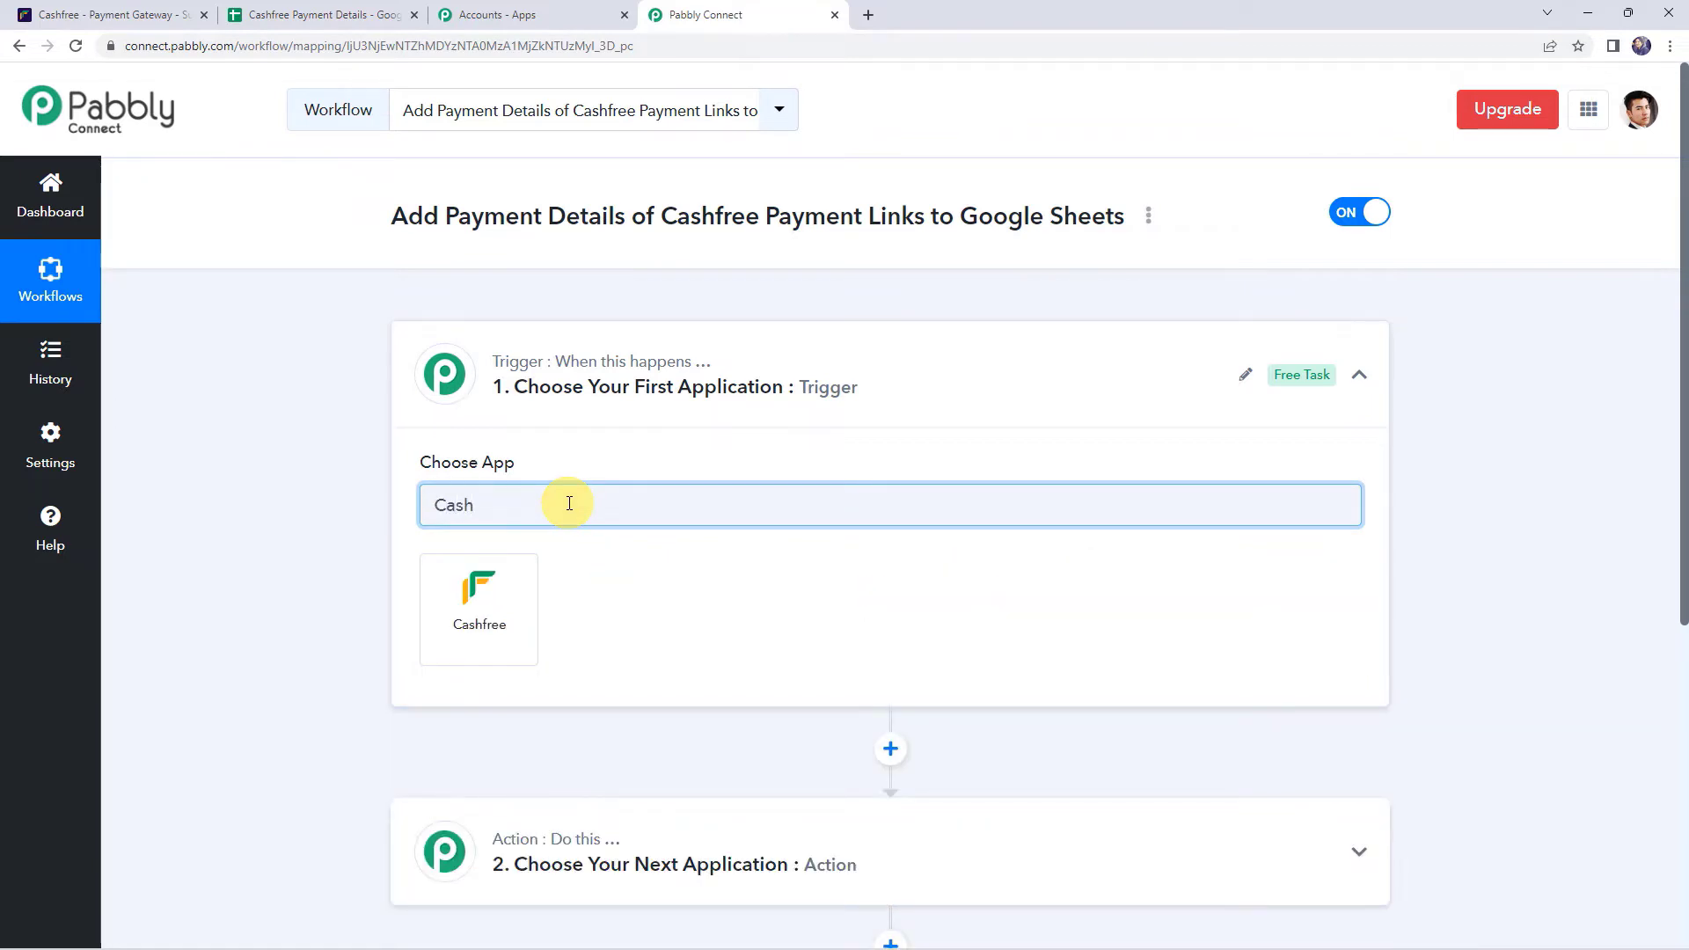
click(508, 580)
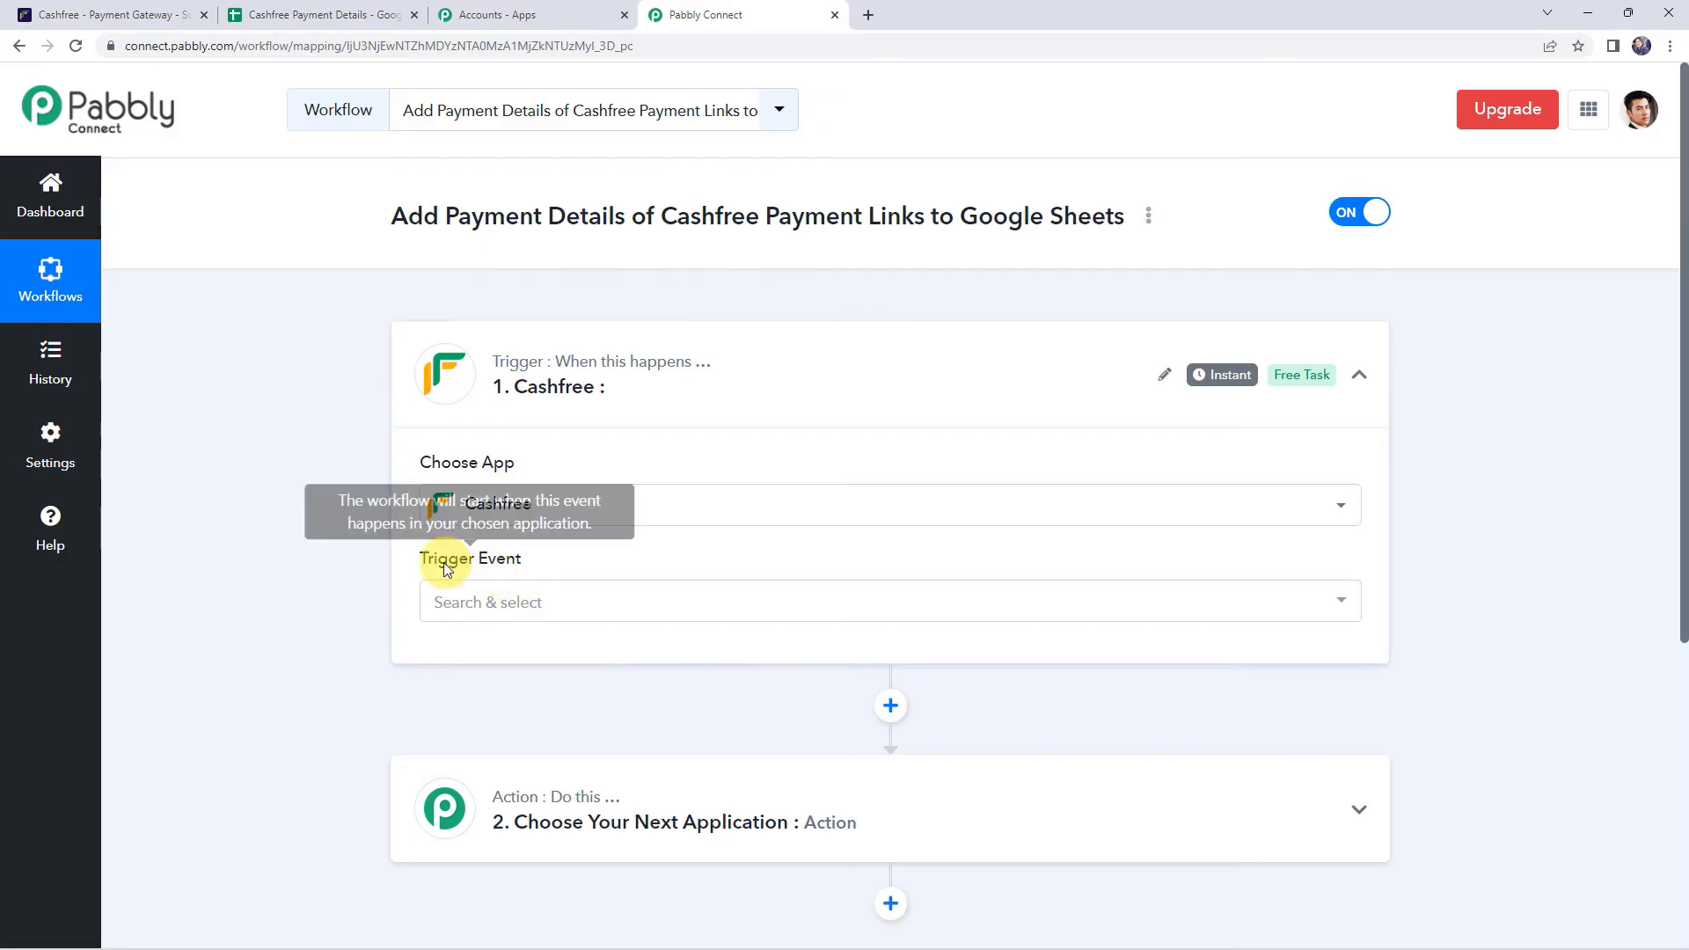
click(496, 604)
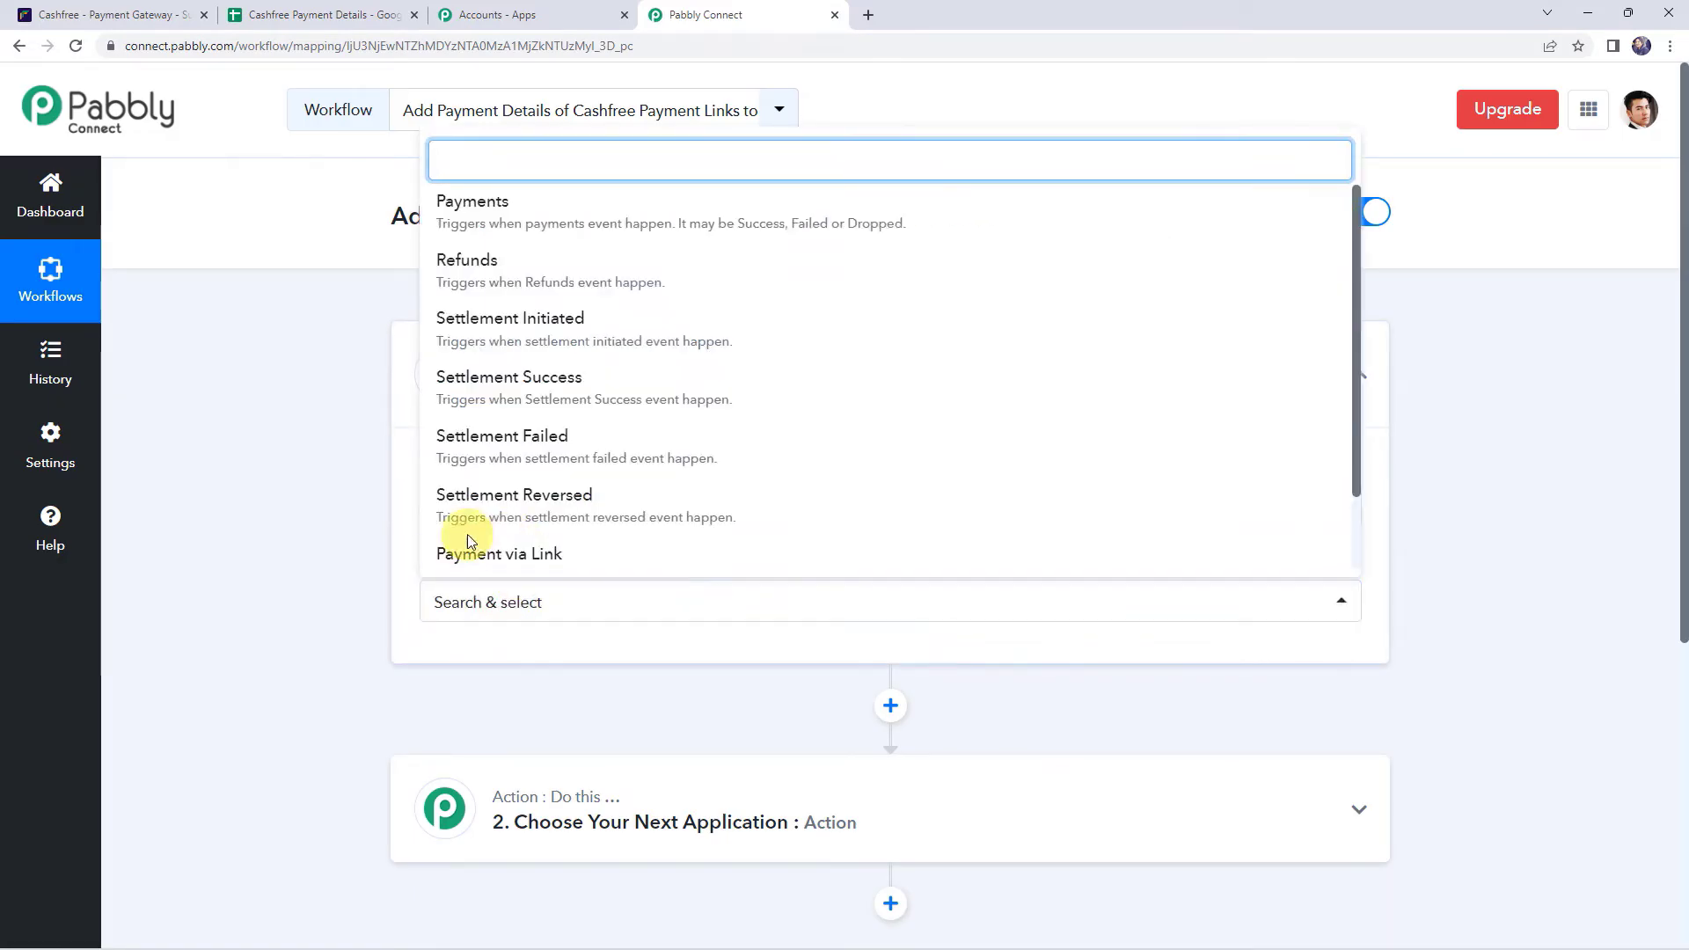
click(522, 553)
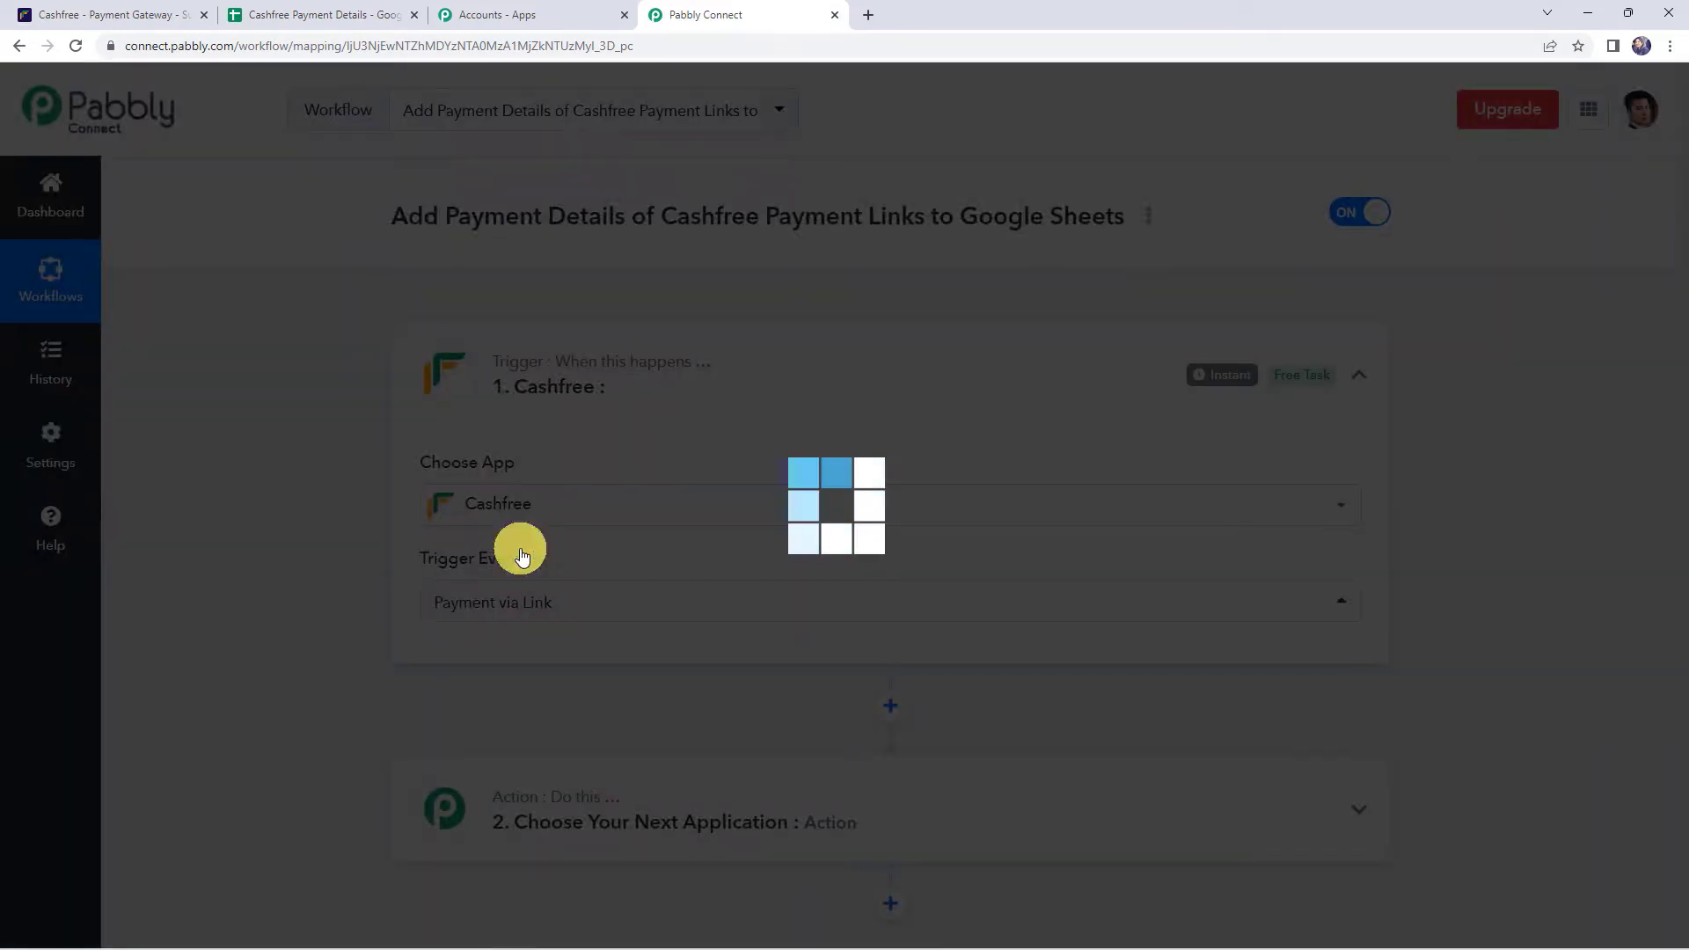
scroll(327, 496, down, 4)
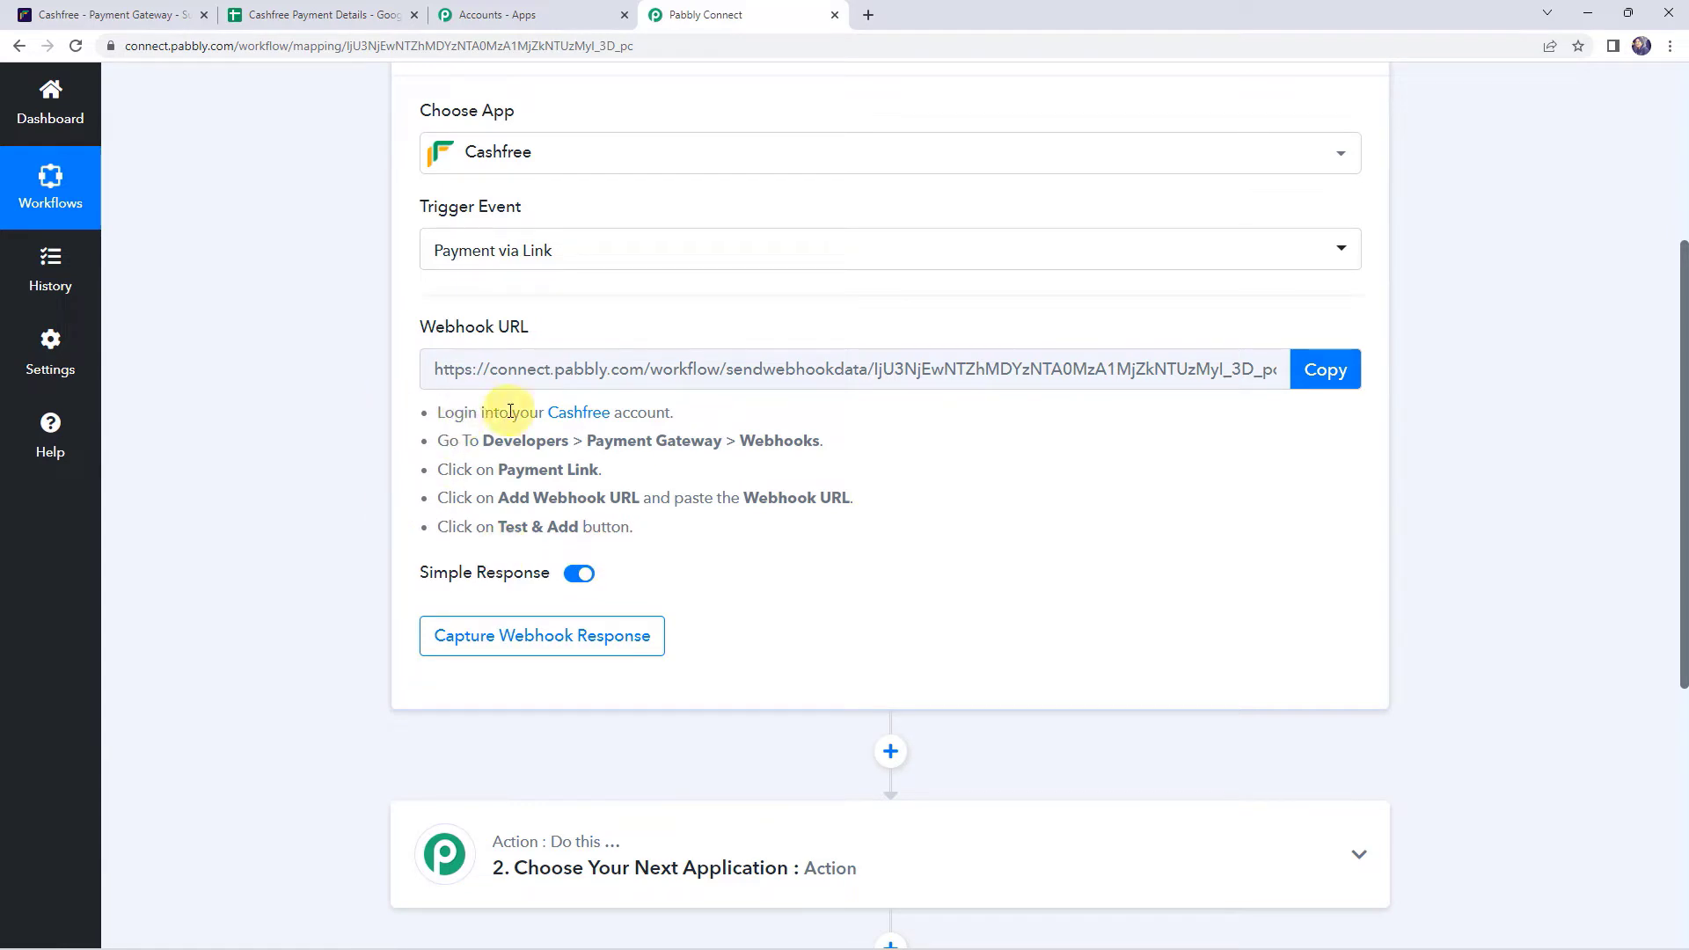
click(1323, 374)
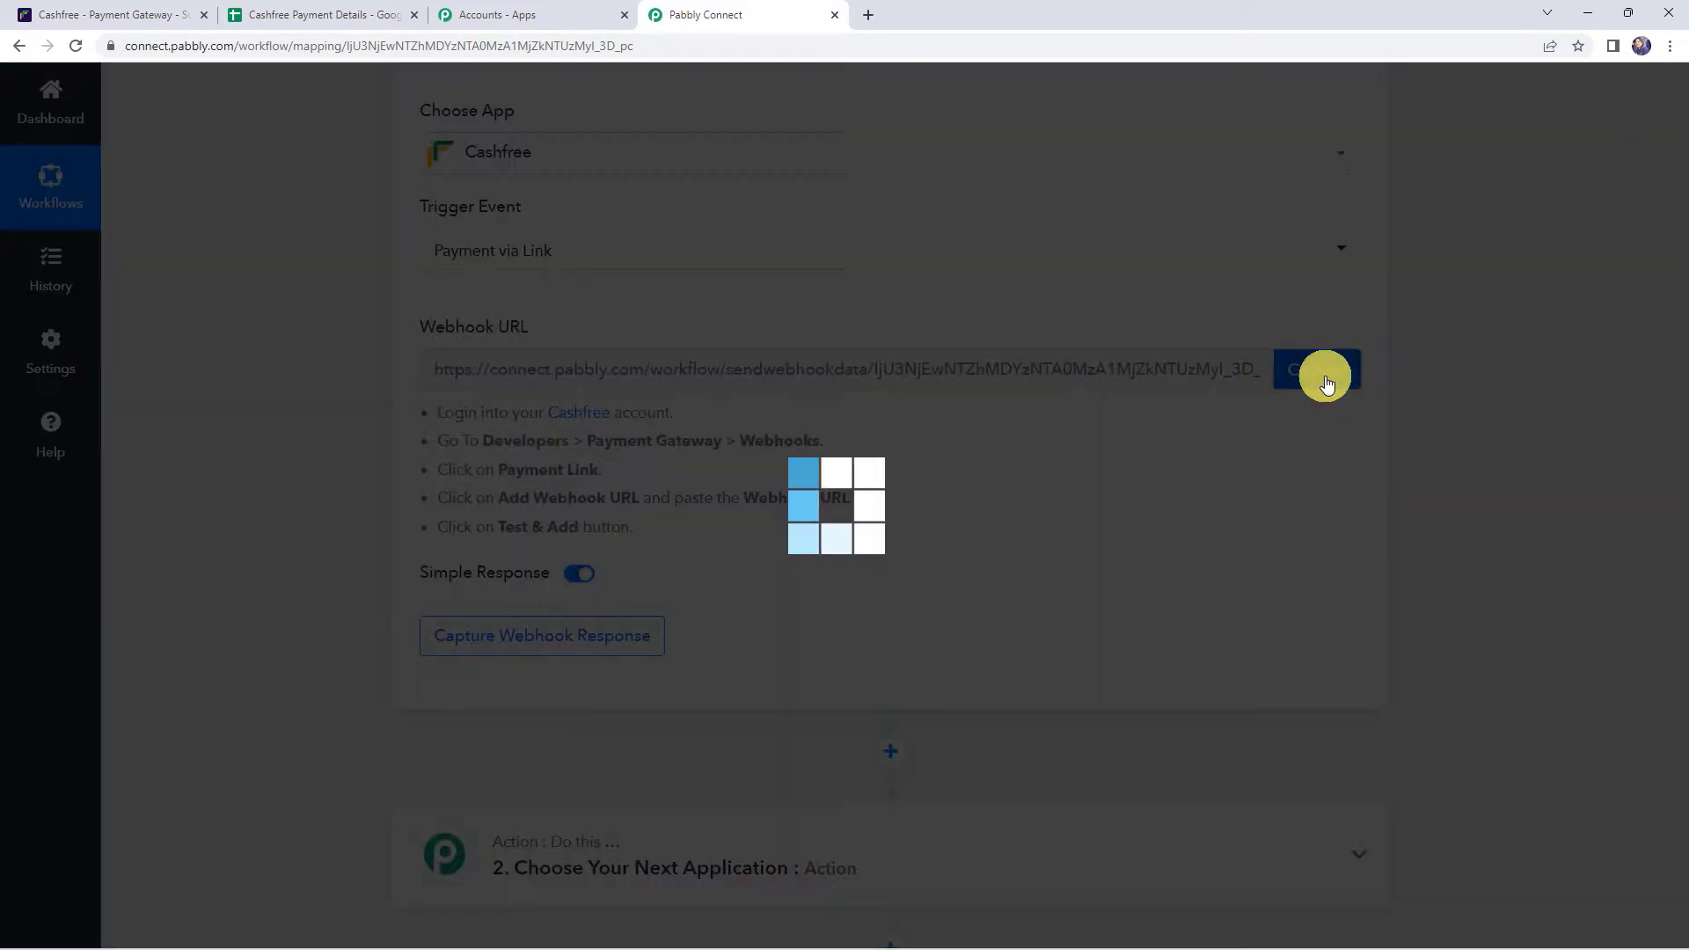
- In the Cashfree dashboard, go to Developers > Webhooks and show the Payment Link webhooks
click(124, 12)
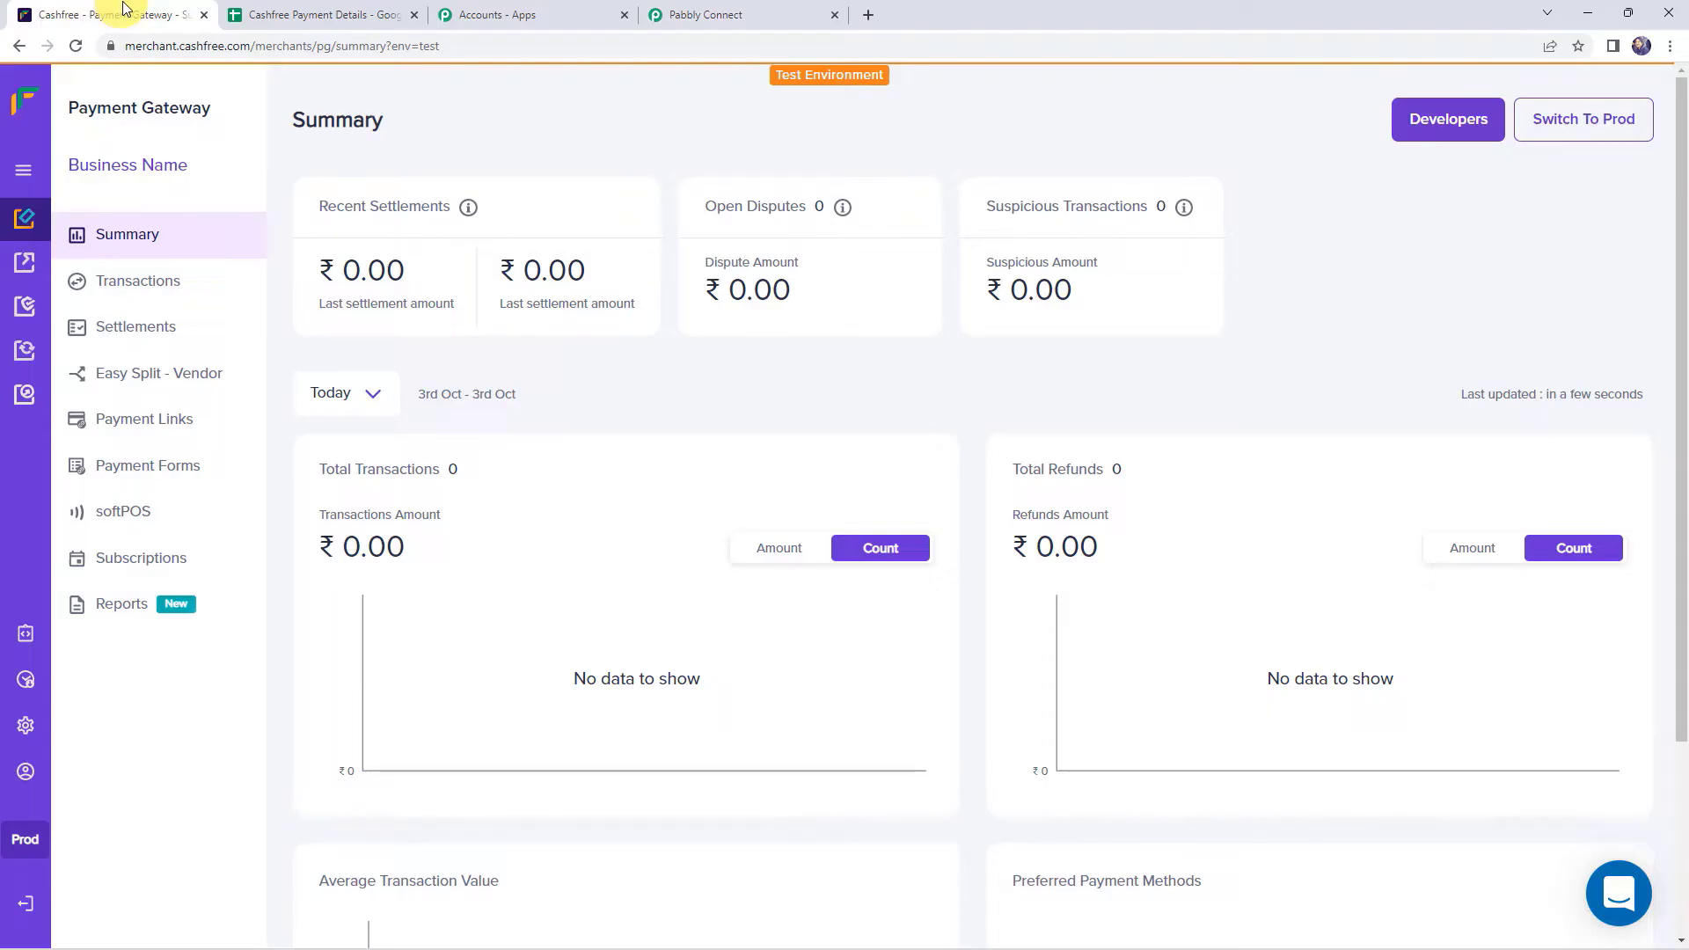
click(23, 170)
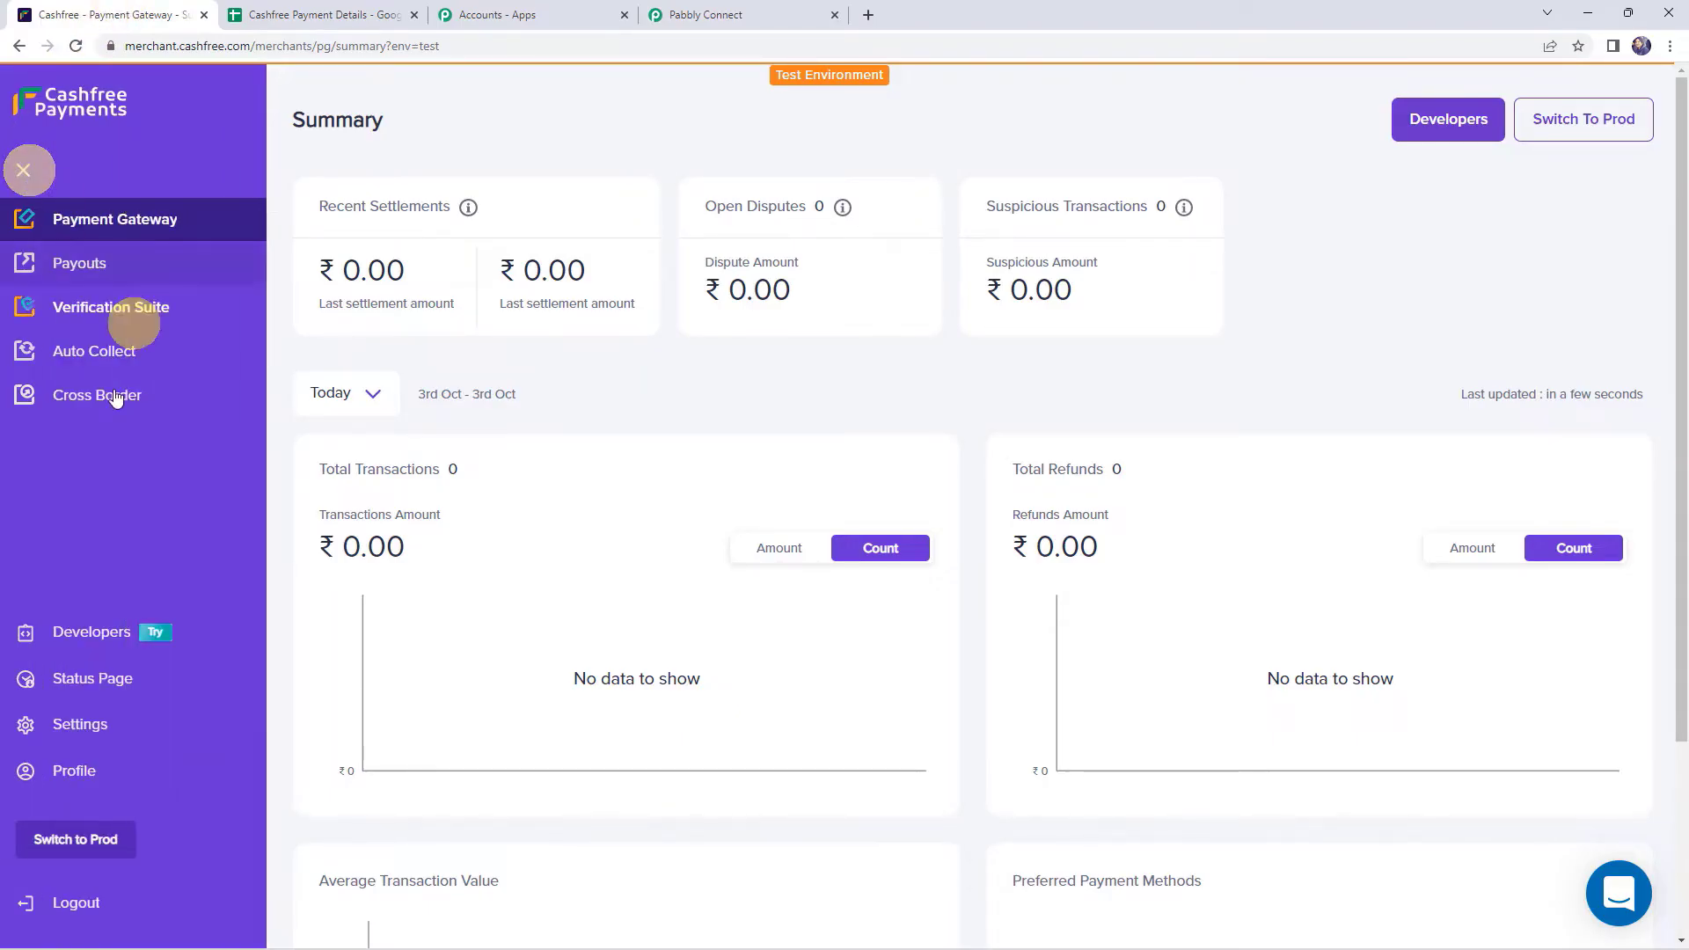
click(95, 633)
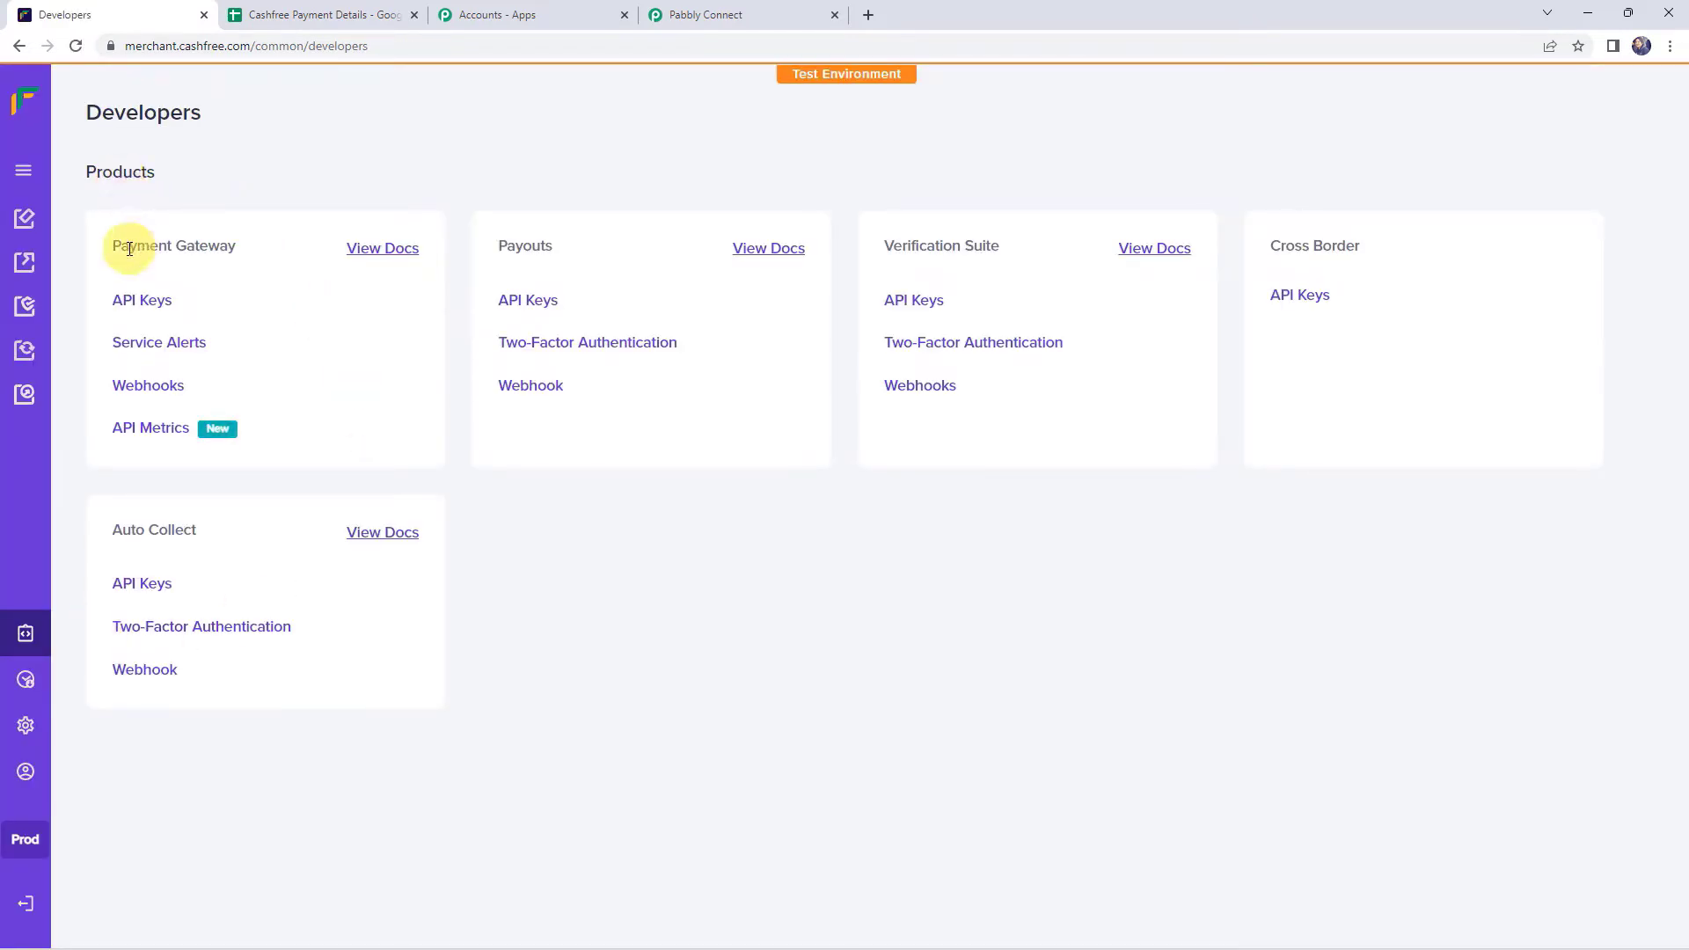
click(141, 390)
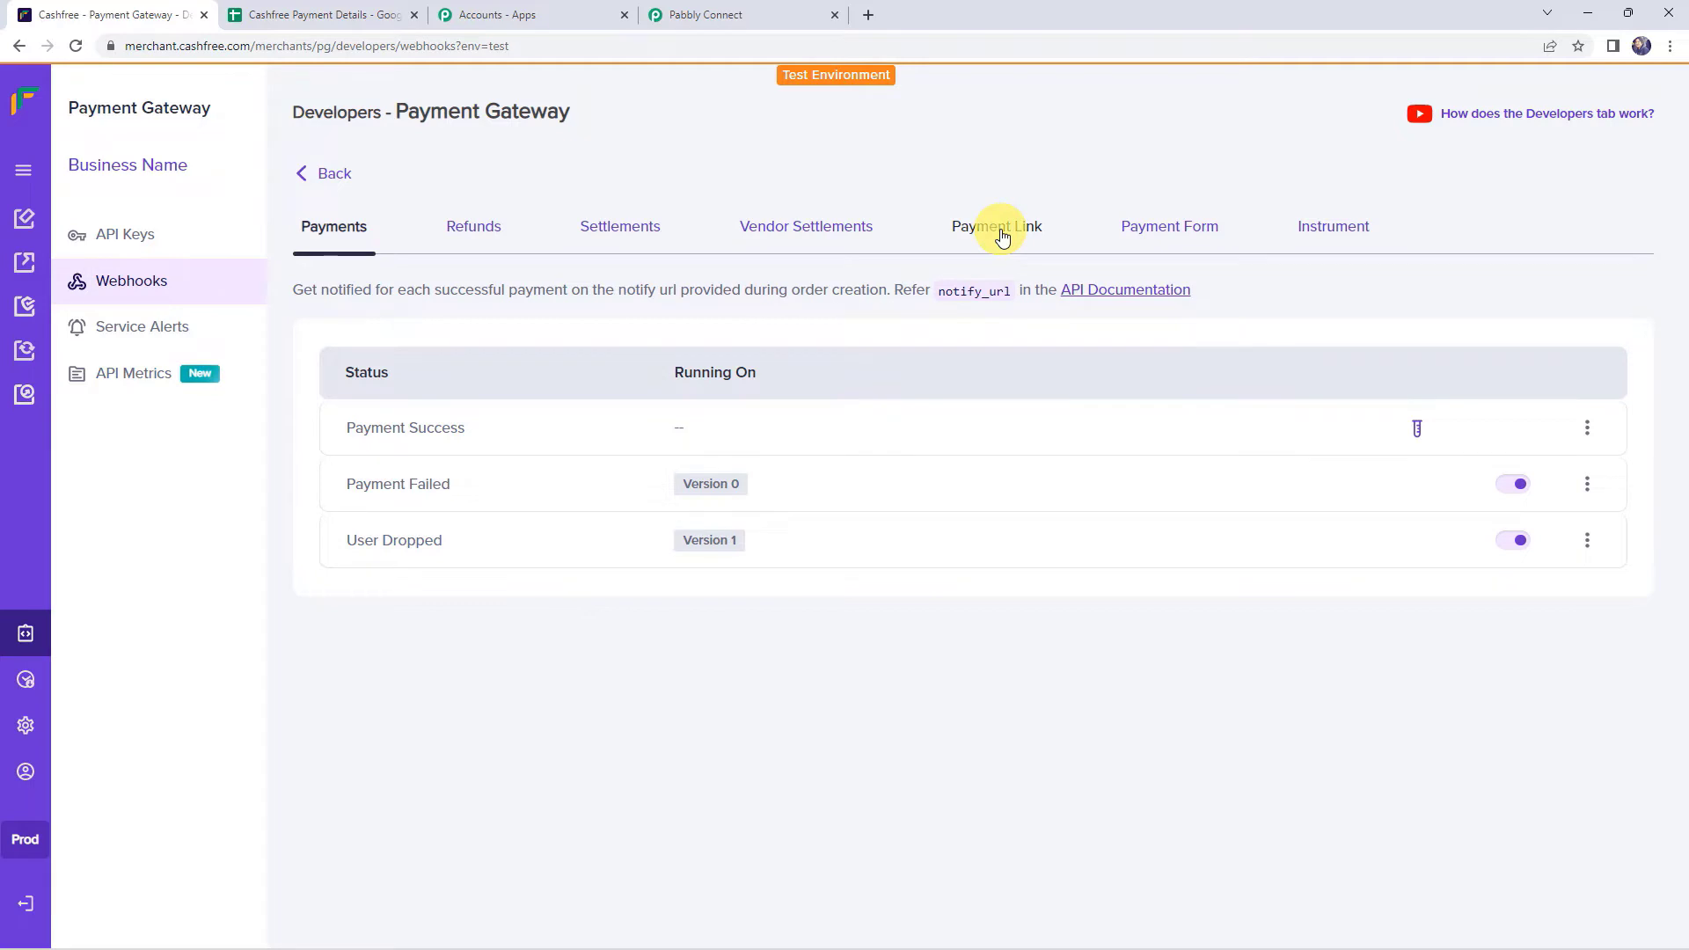
click(1002, 236)
- Add the copied Pabbly URL as the Payment Link webhook, test and save it, then return to Pabbly
click(1545, 315)
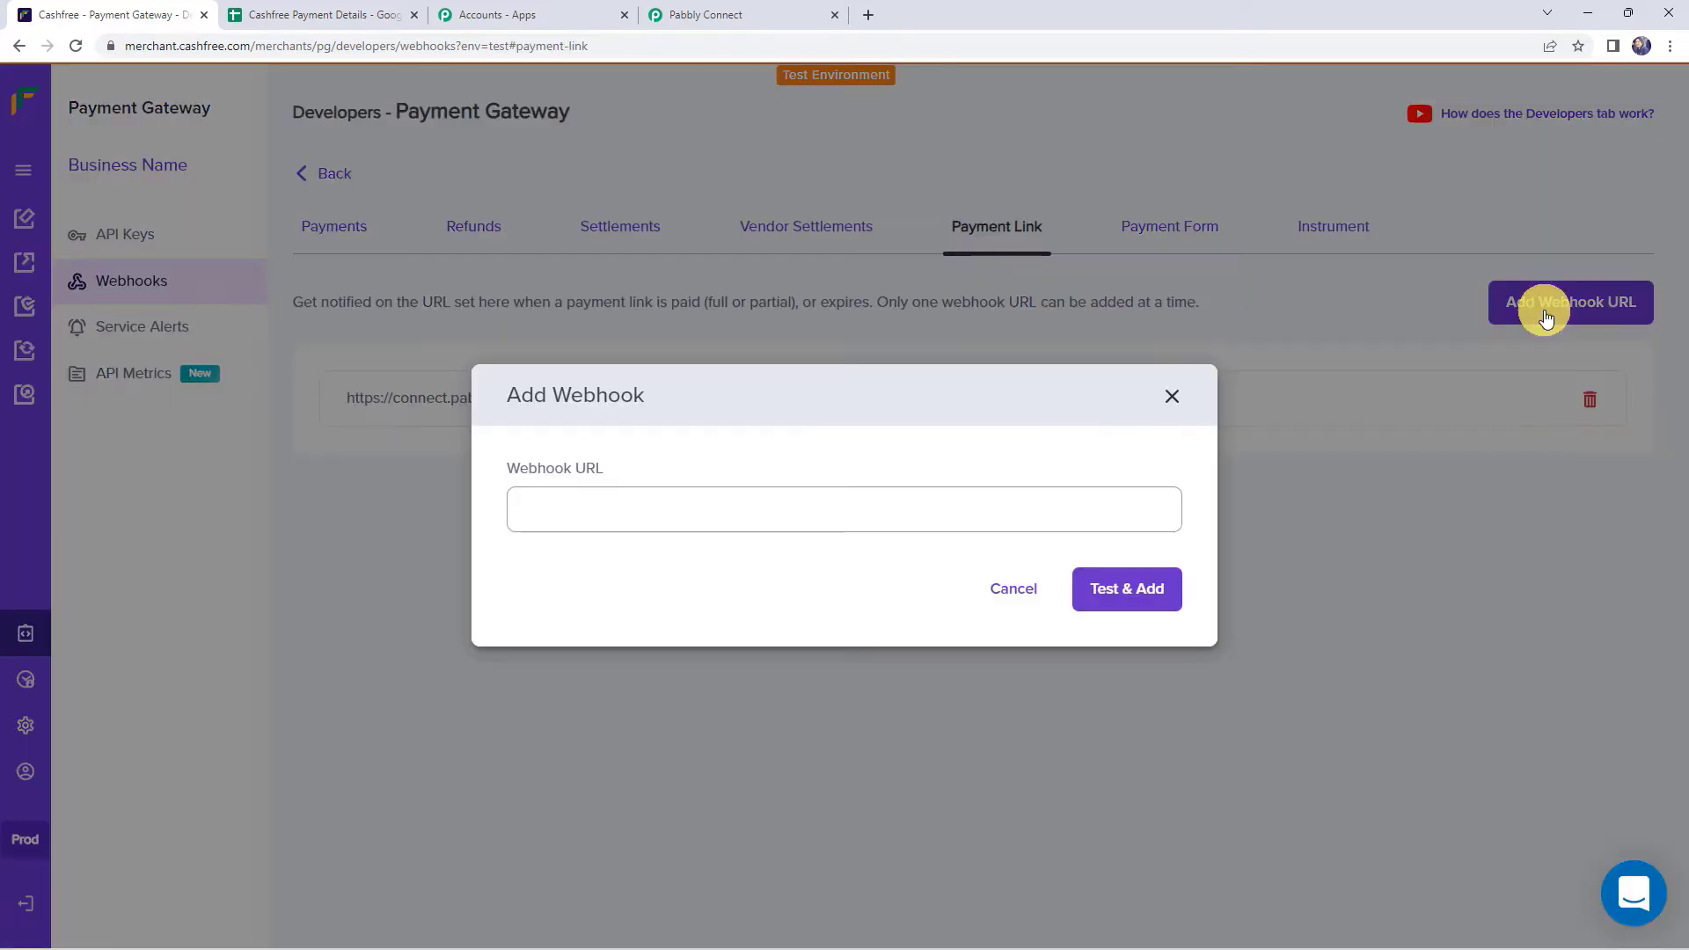
click(574, 509)
right_click(573, 509)
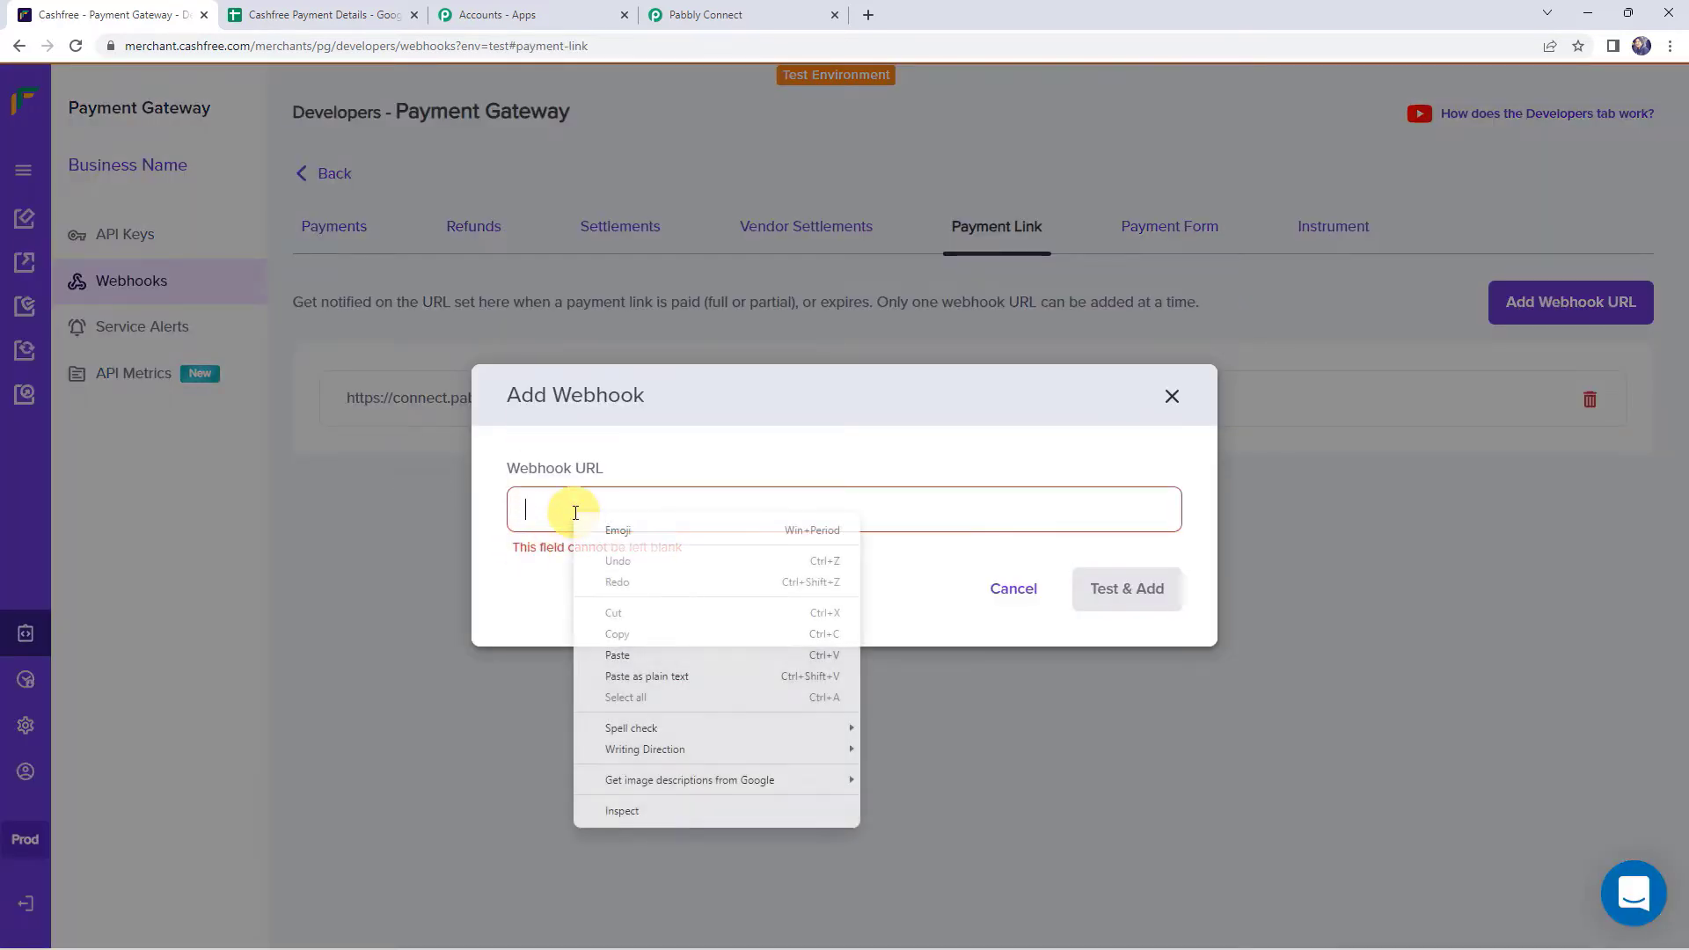
click(625, 654)
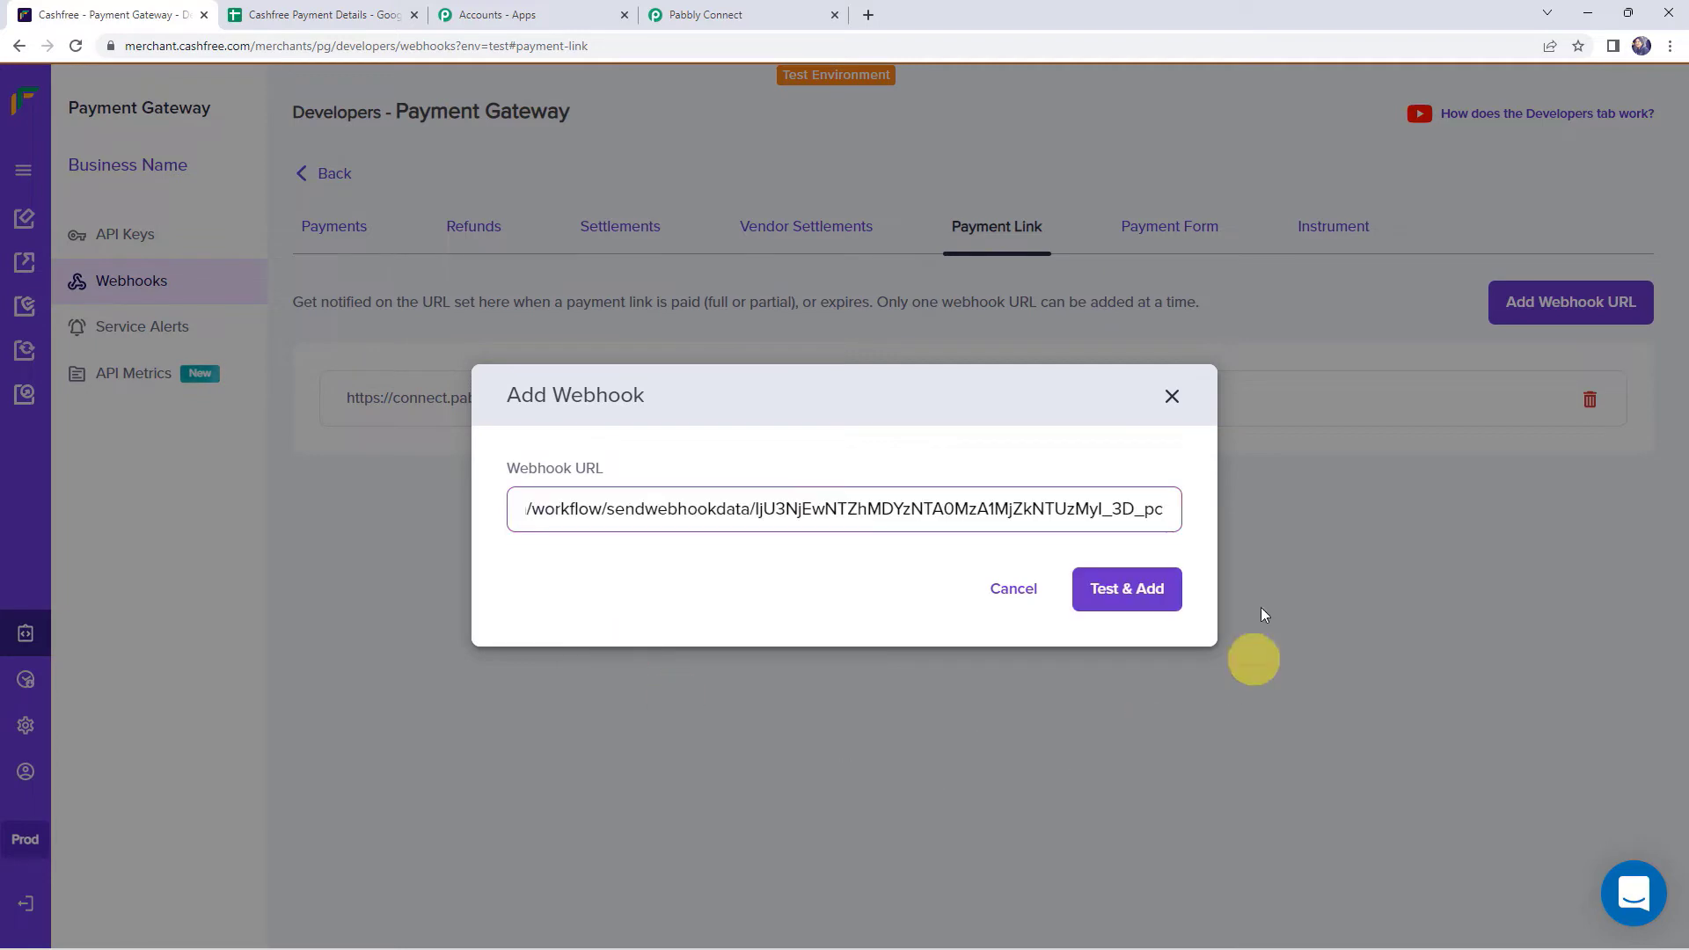
click(1118, 598)
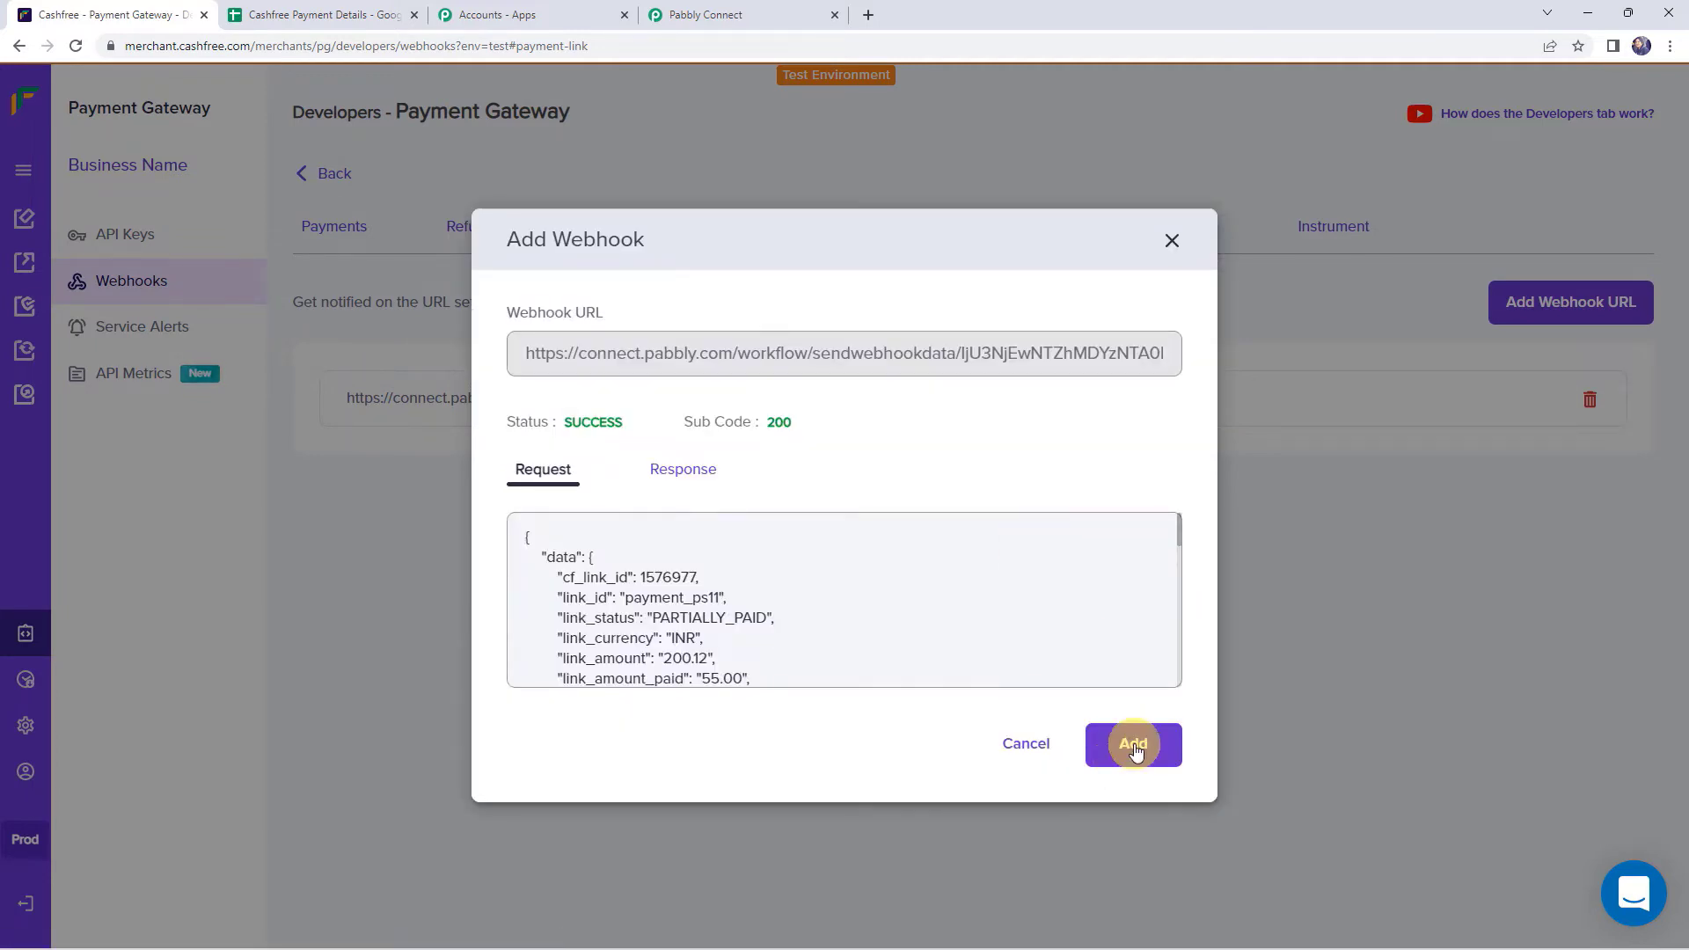
click(1135, 749)
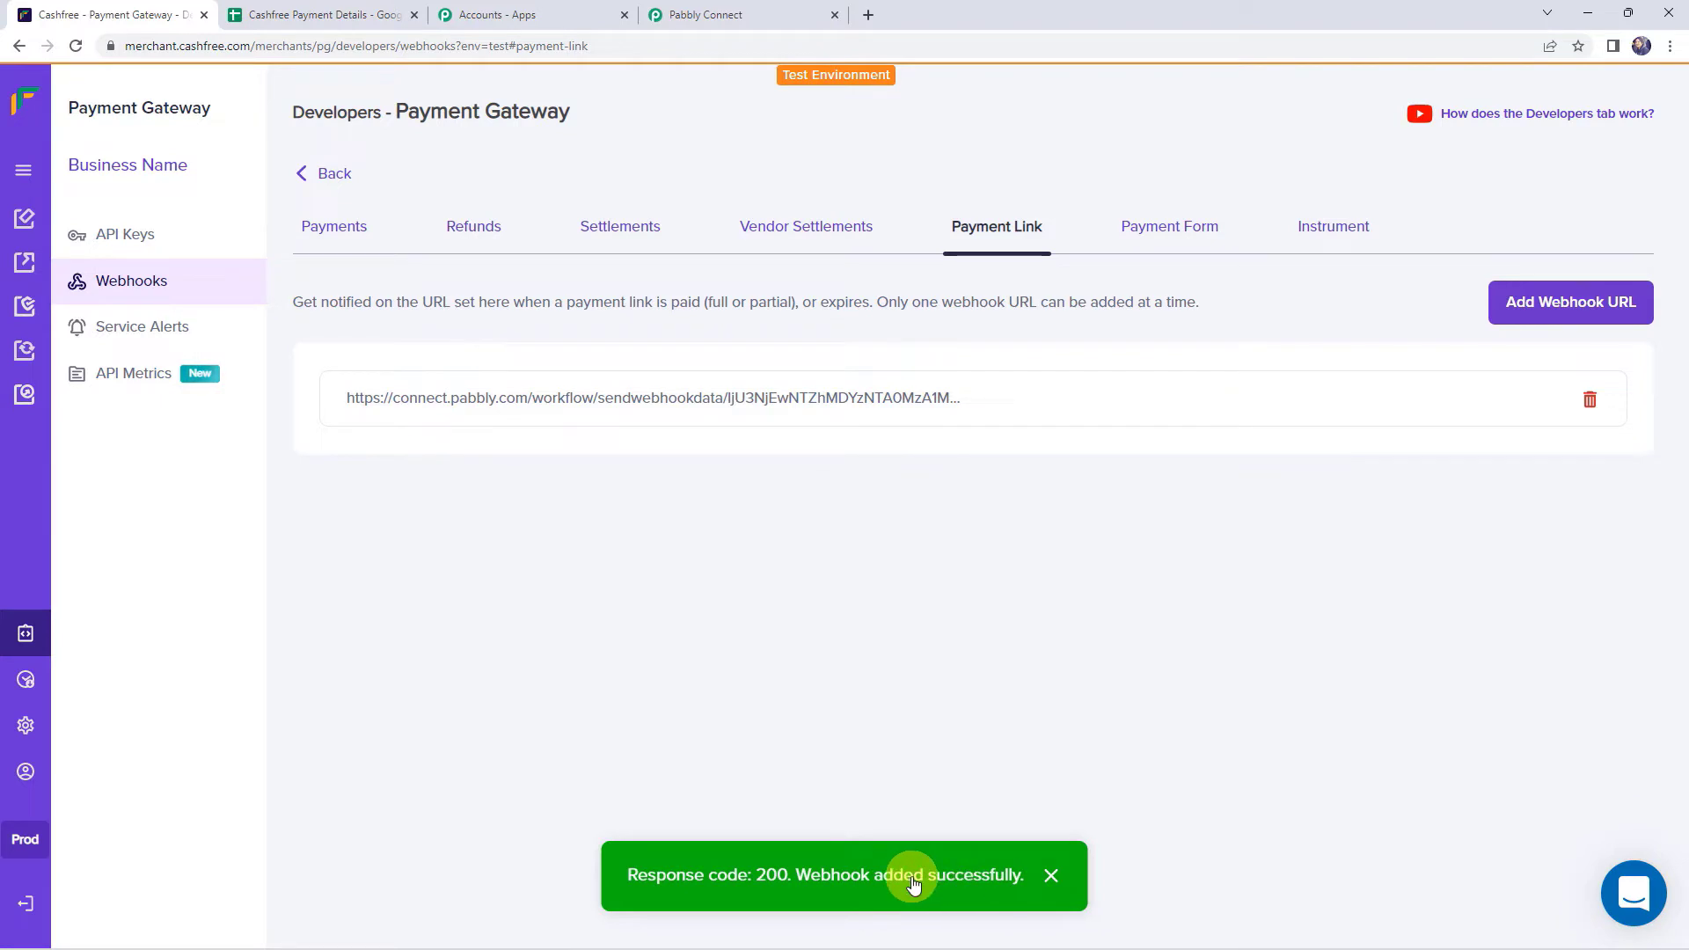
click(742, 10)
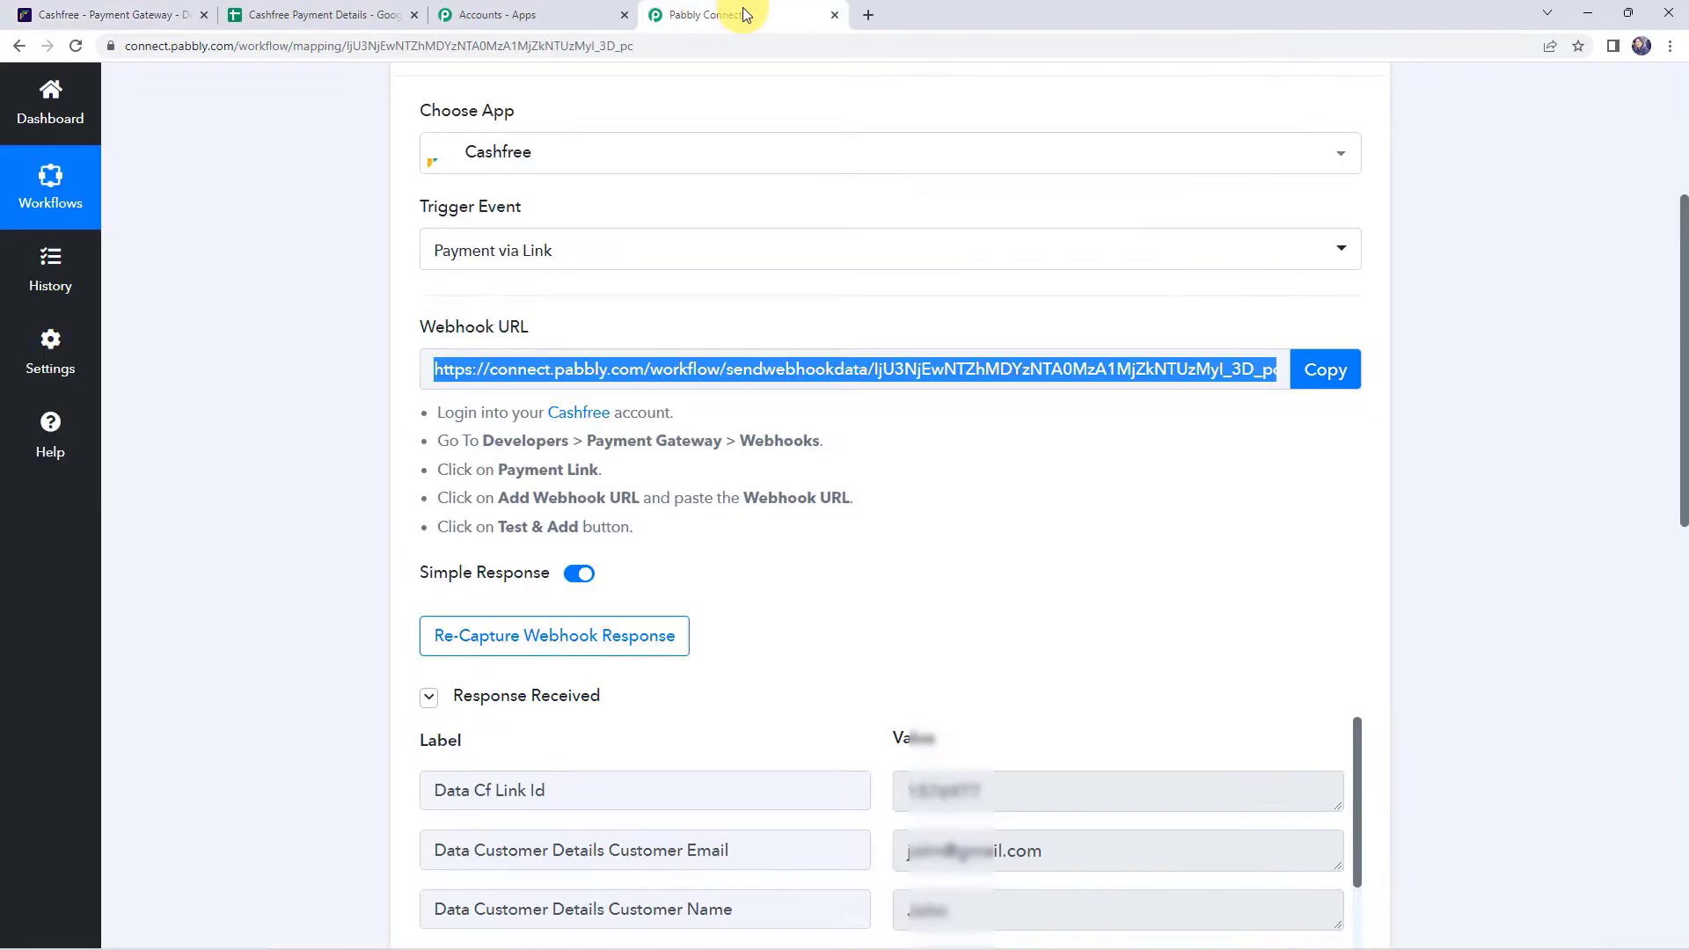
scroll(334, 545, down, 5)
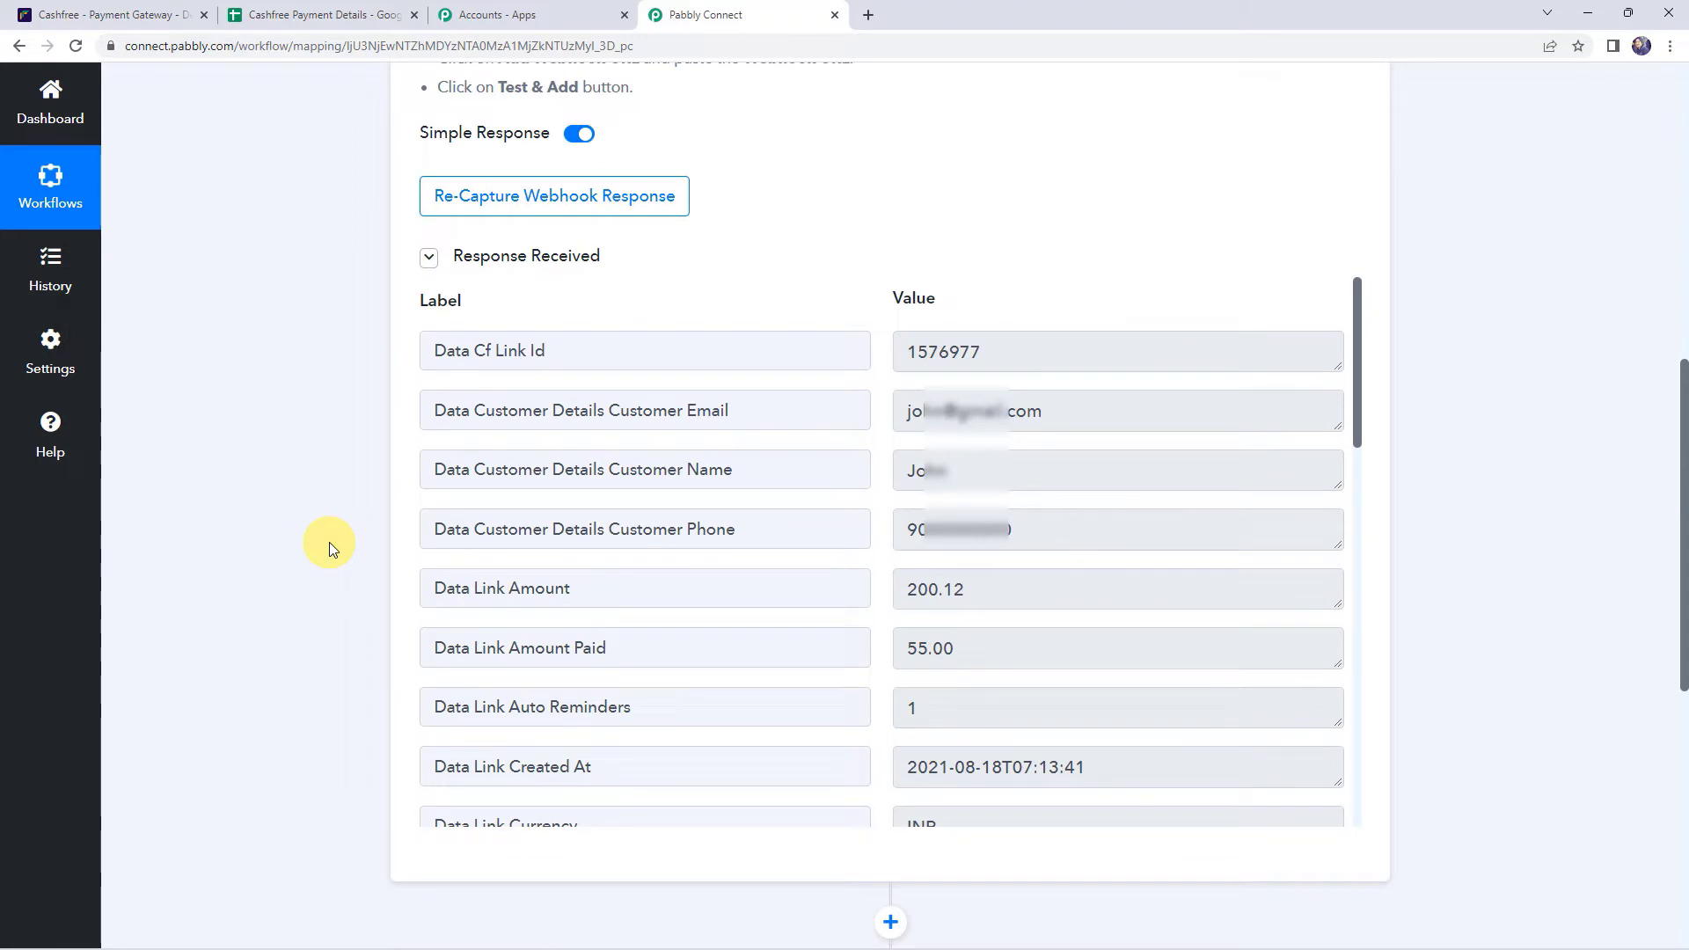
click(1035, 364)
click(1085, 403)
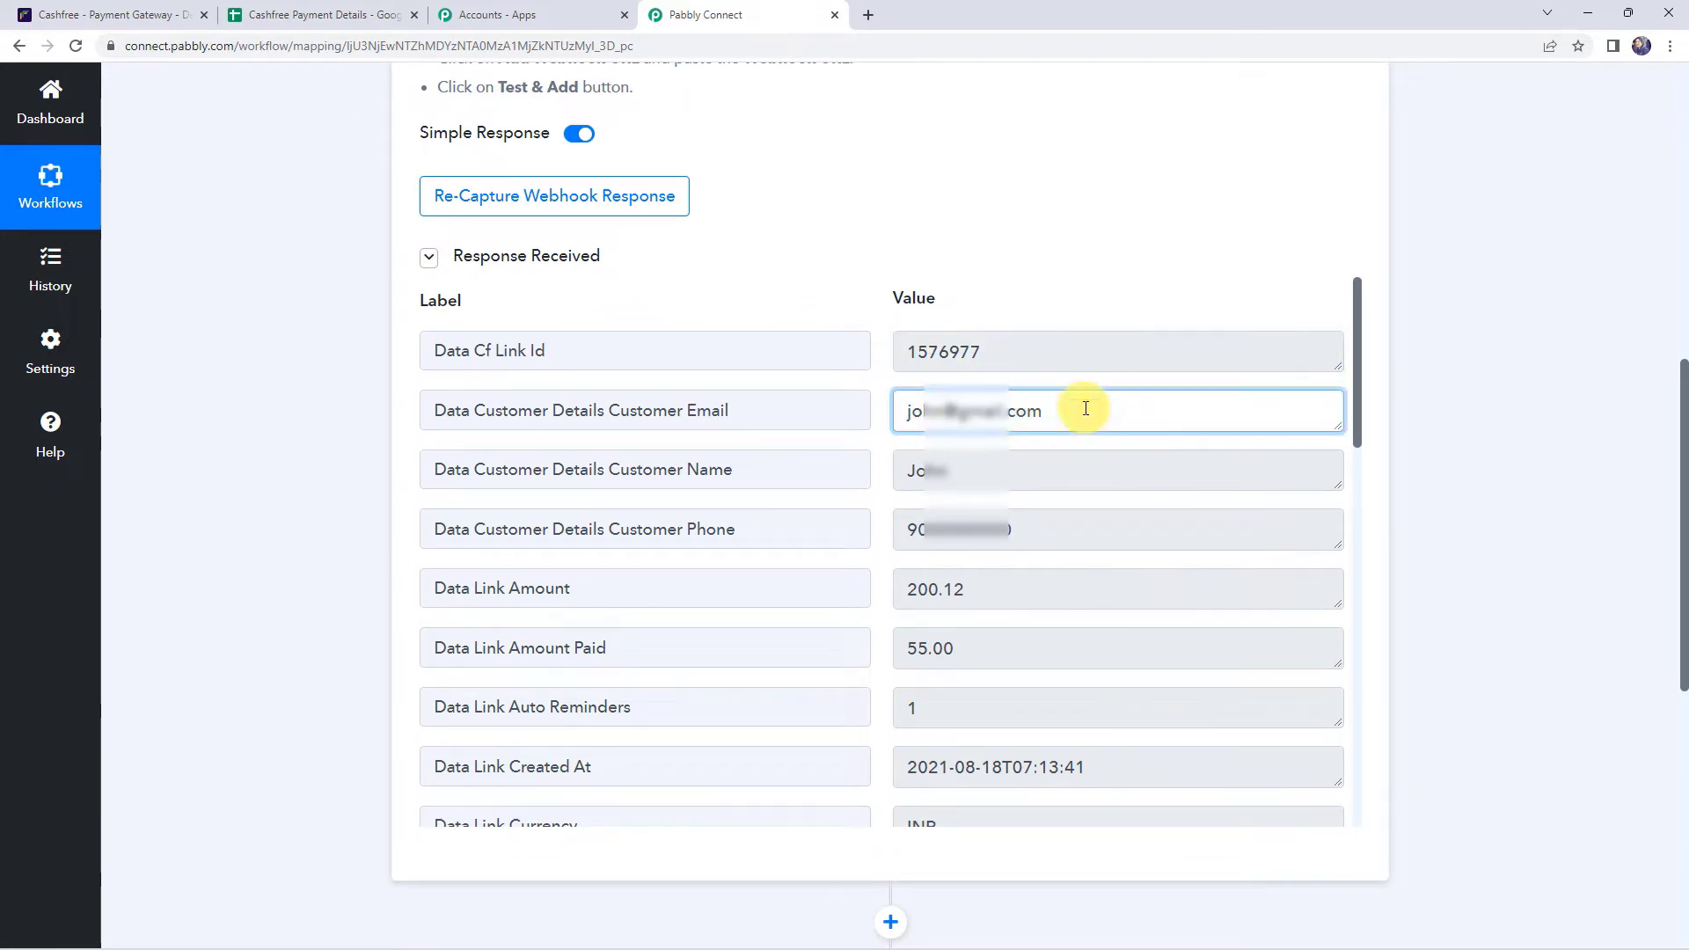
click(1004, 469)
click(1080, 528)
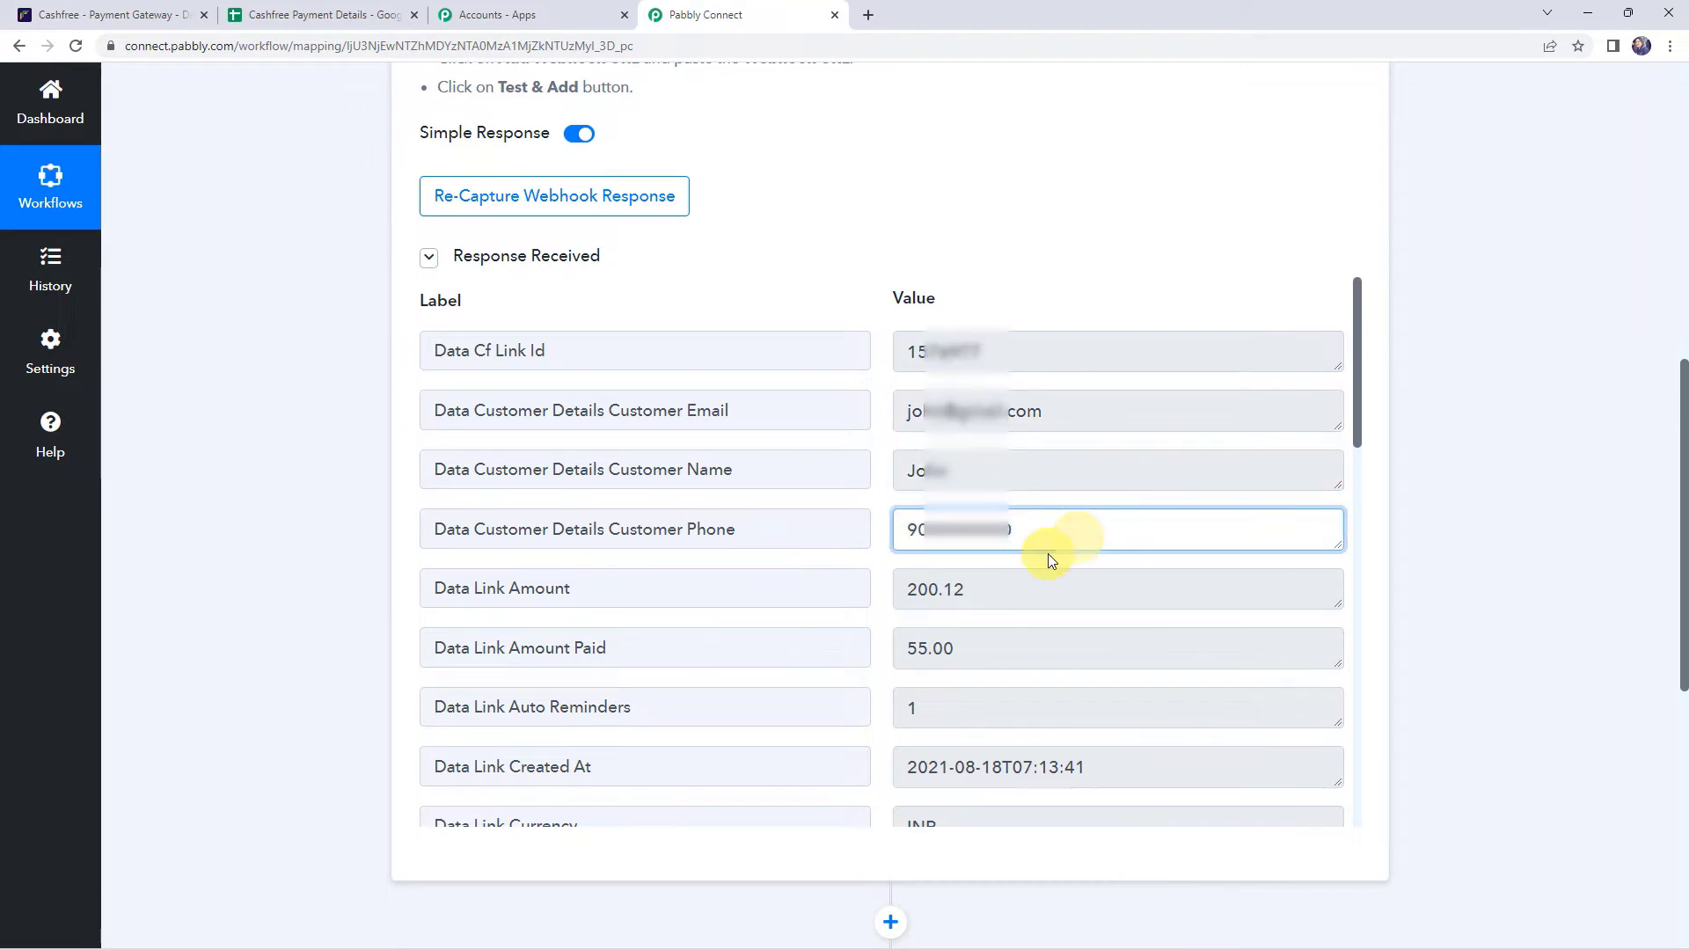
scroll(1047, 552, down, 4)
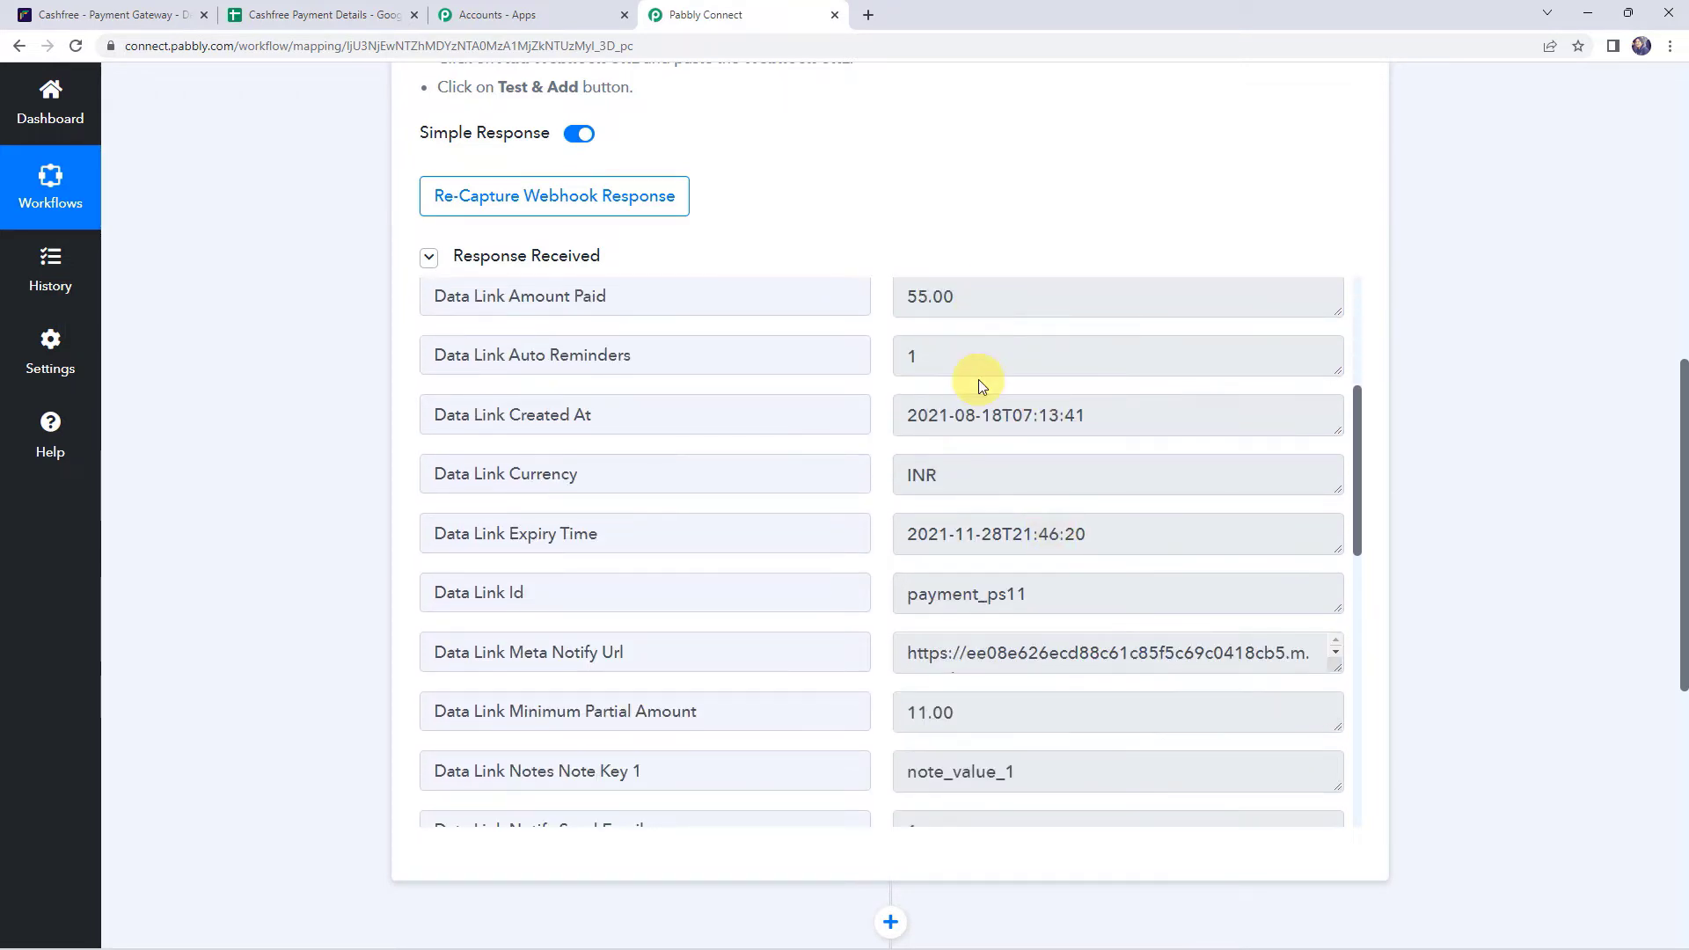
click(1133, 417)
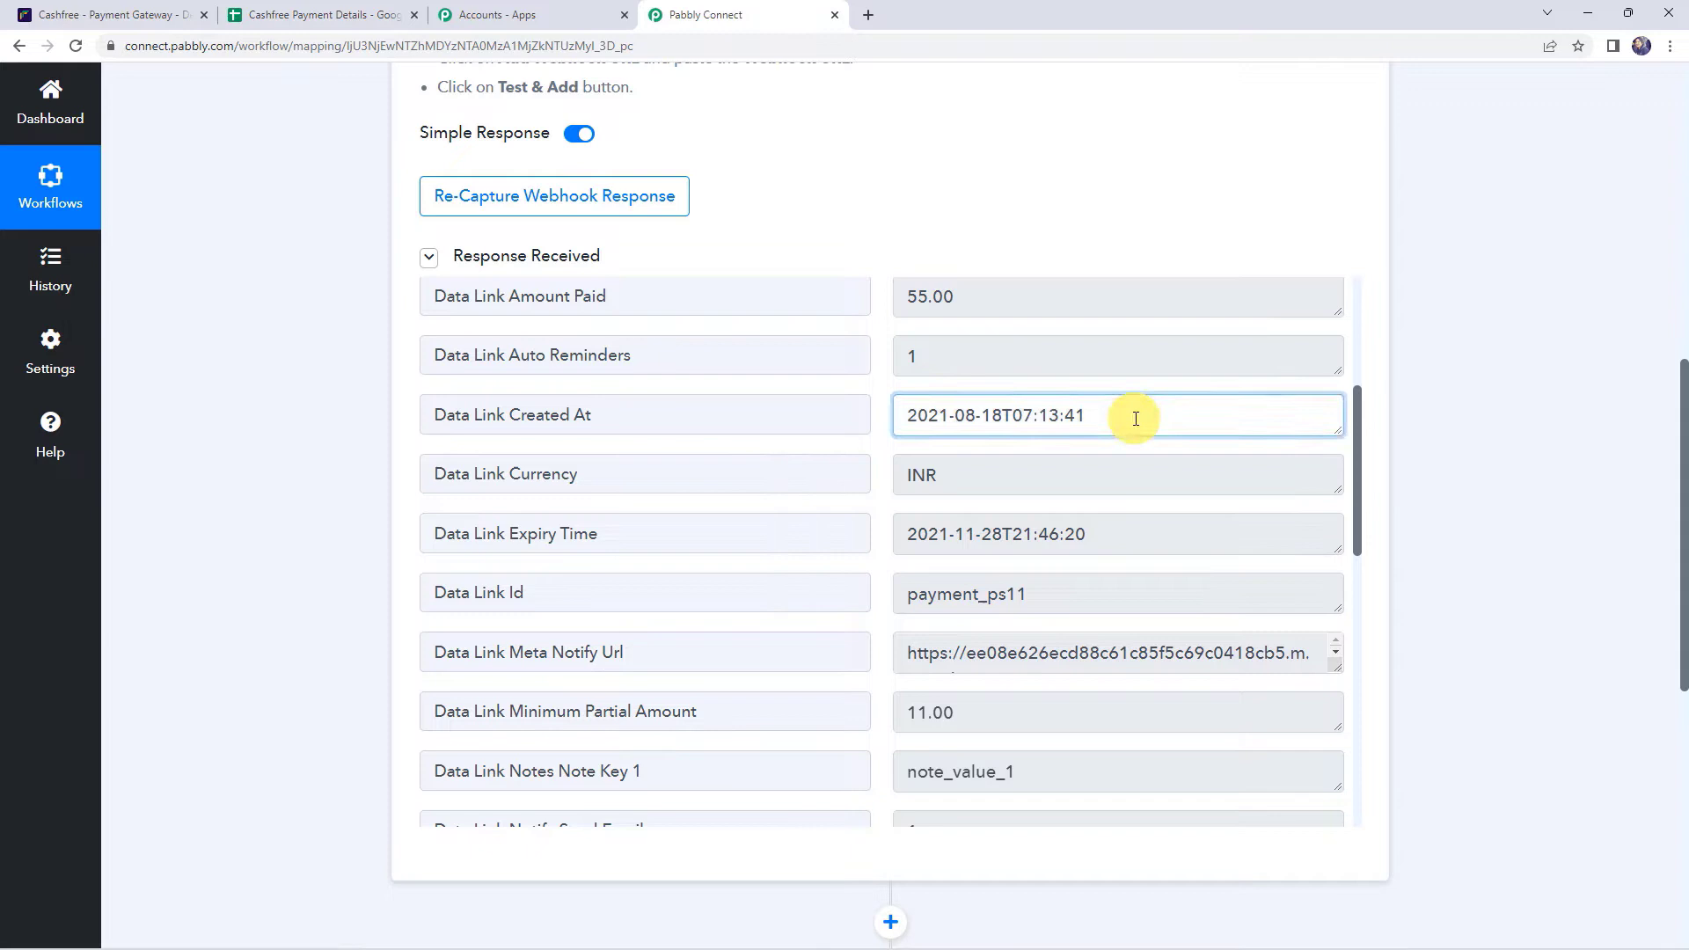
click(1020, 472)
click(1129, 533)
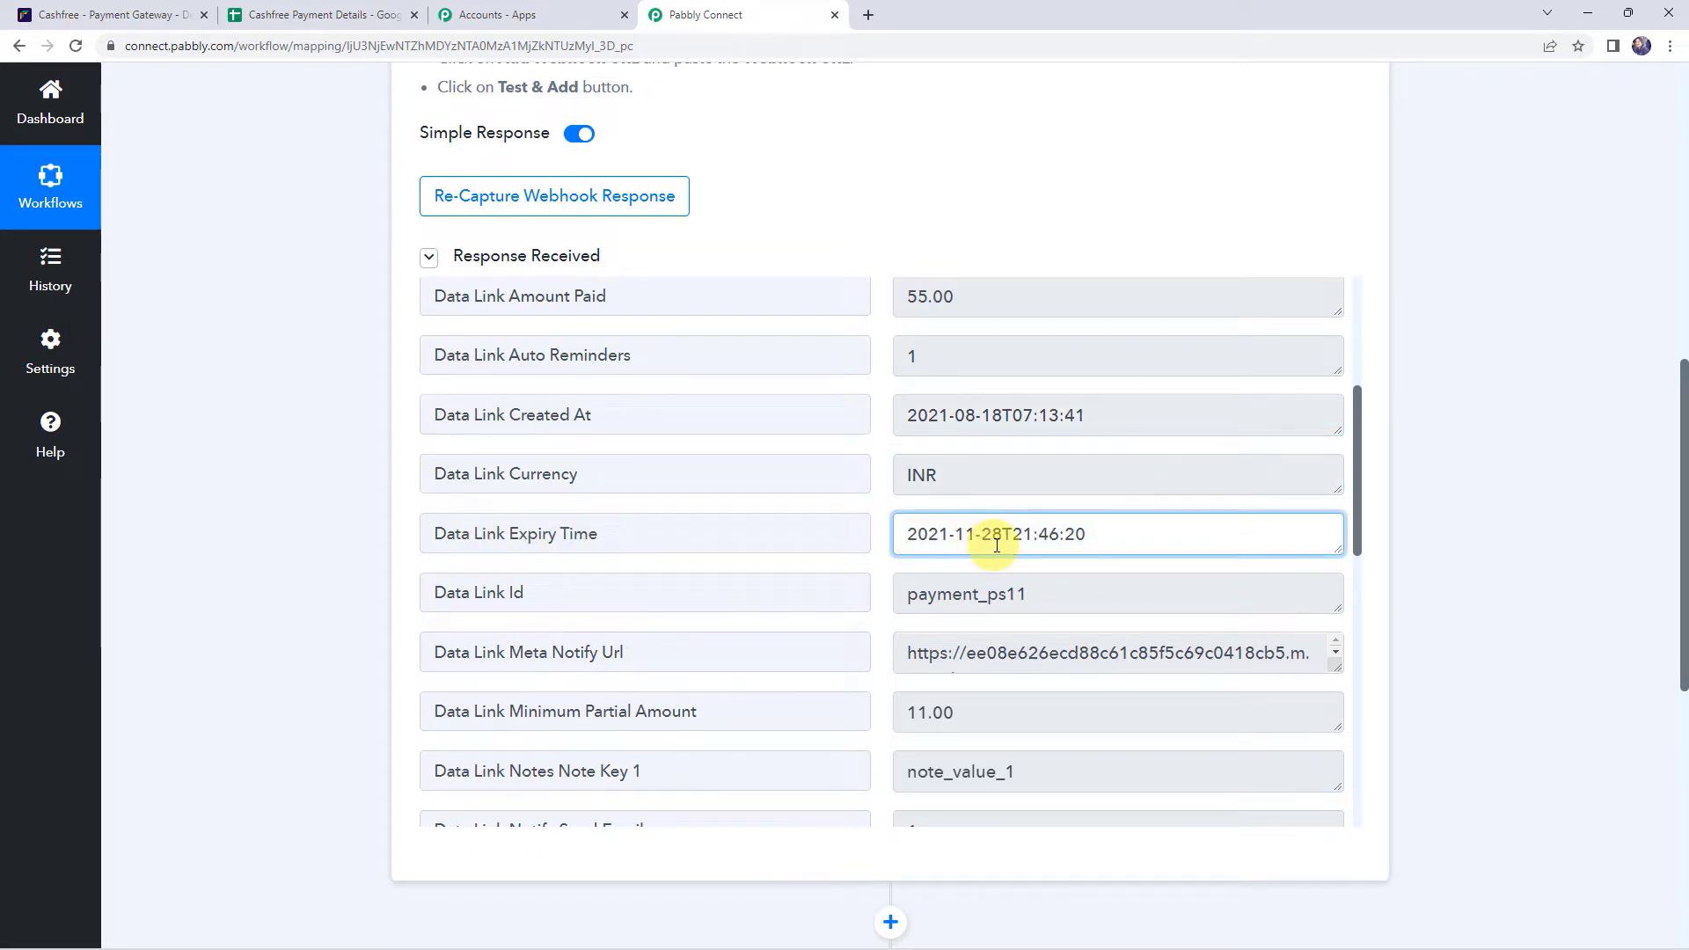
scroll(947, 526, down, 1)
scroll(946, 529, down, 1)
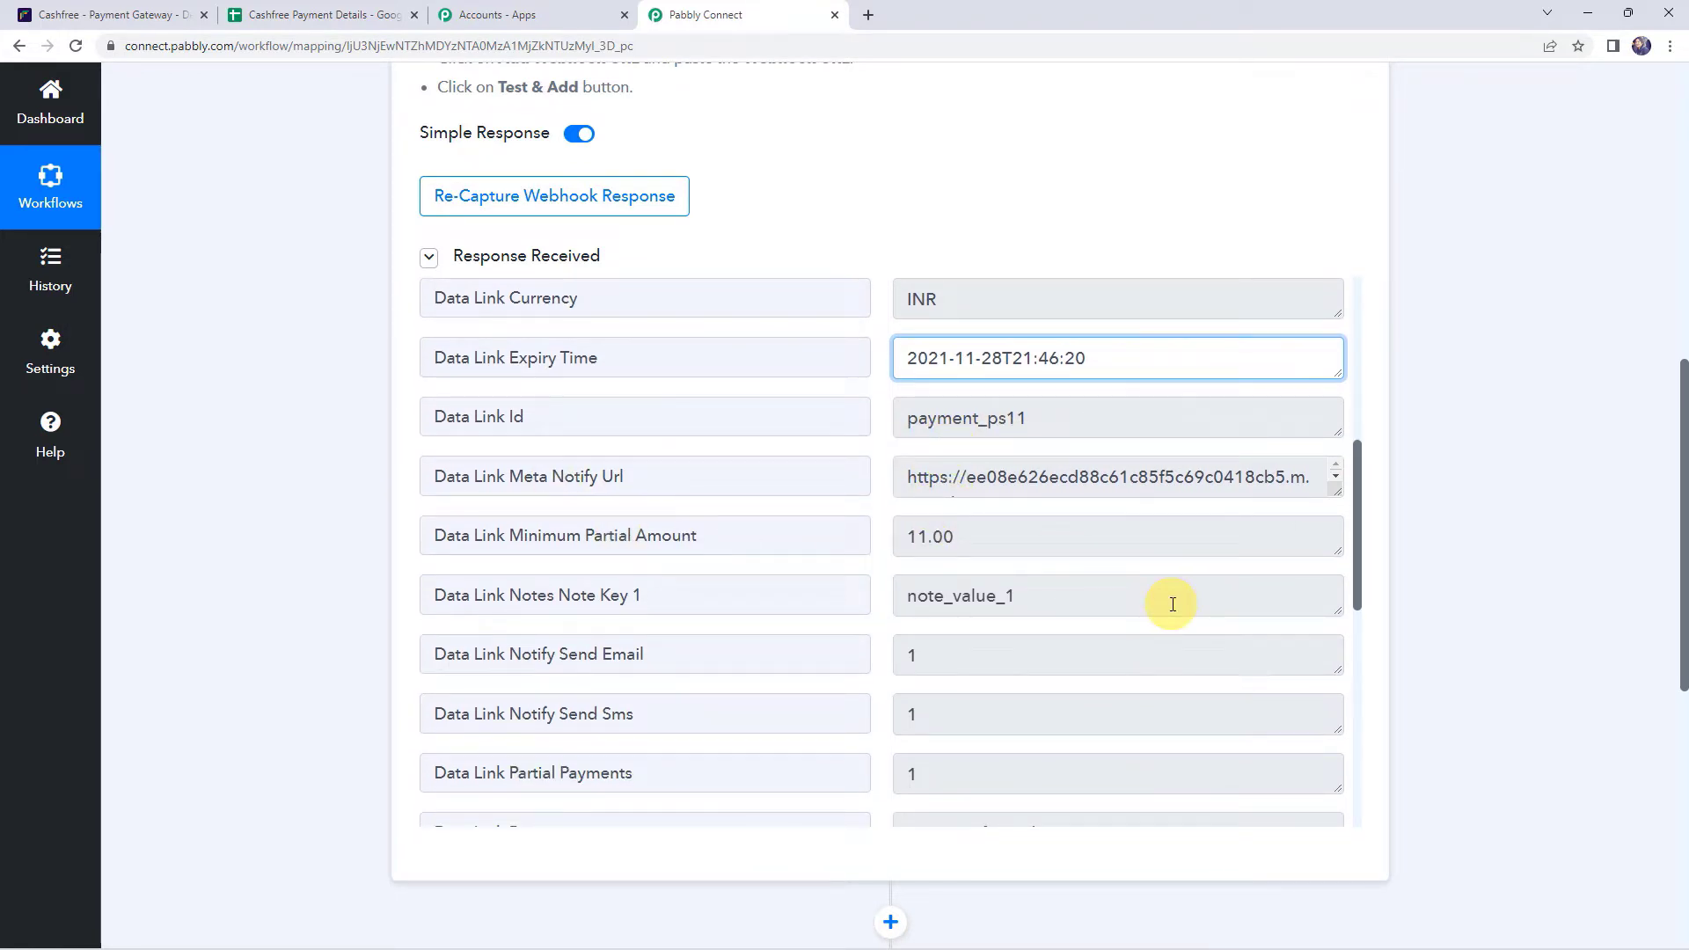
scroll(1172, 604, down, 2)
scroll(1026, 604, down, 2)
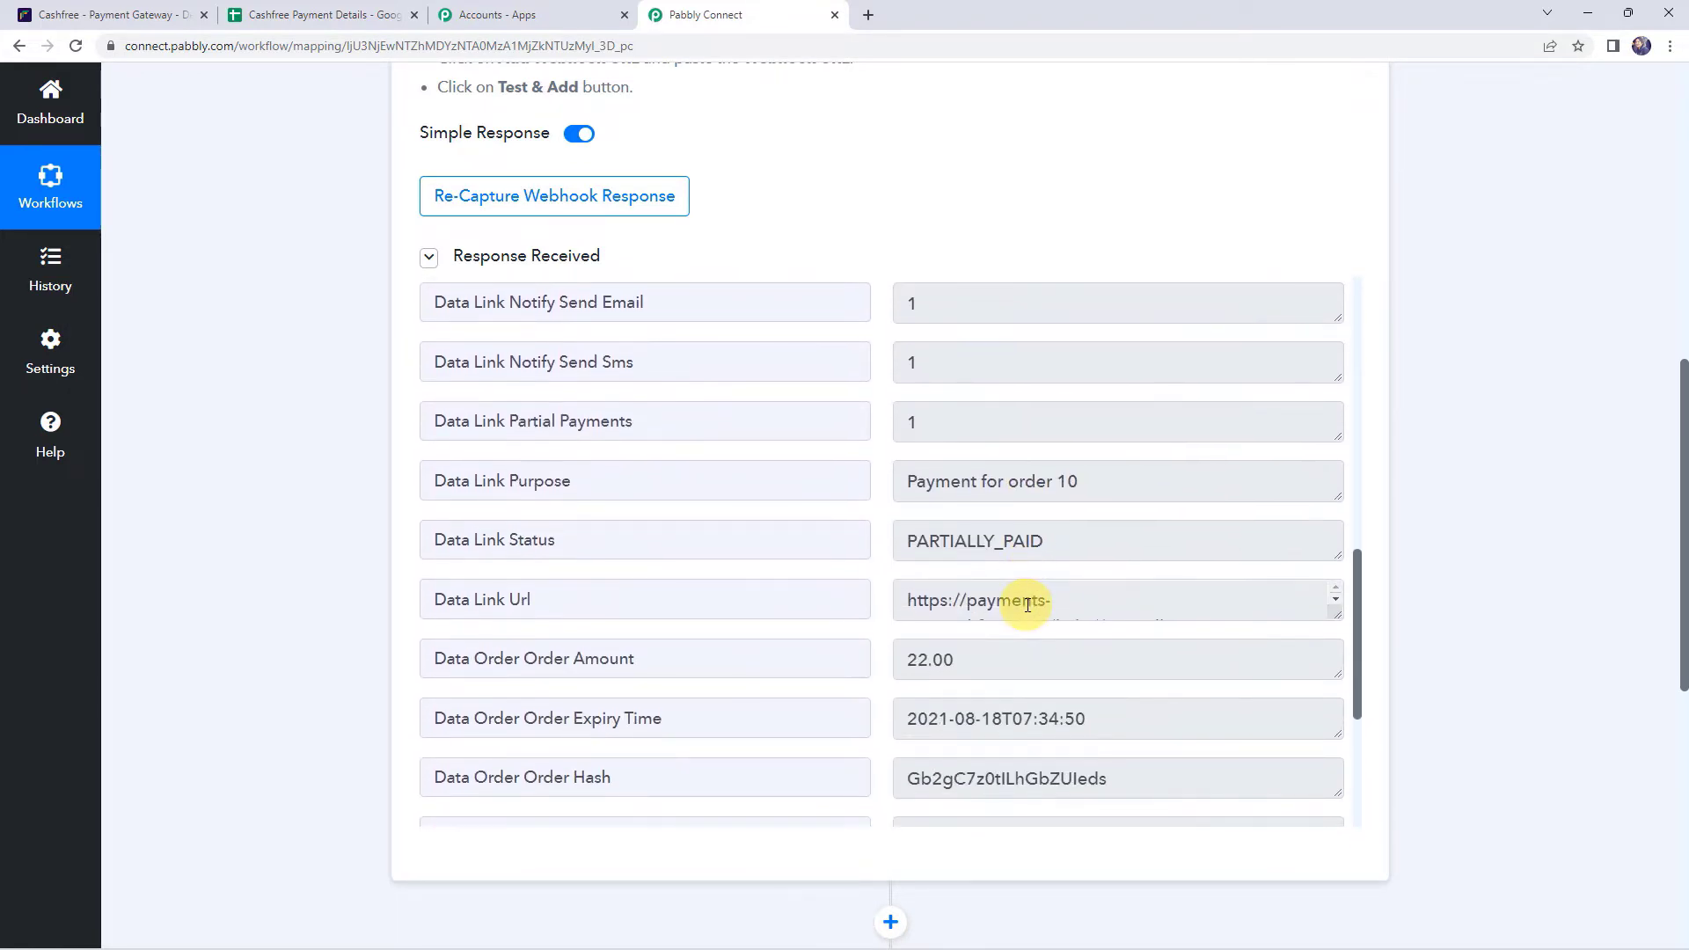
scroll(1026, 605, down, 1)
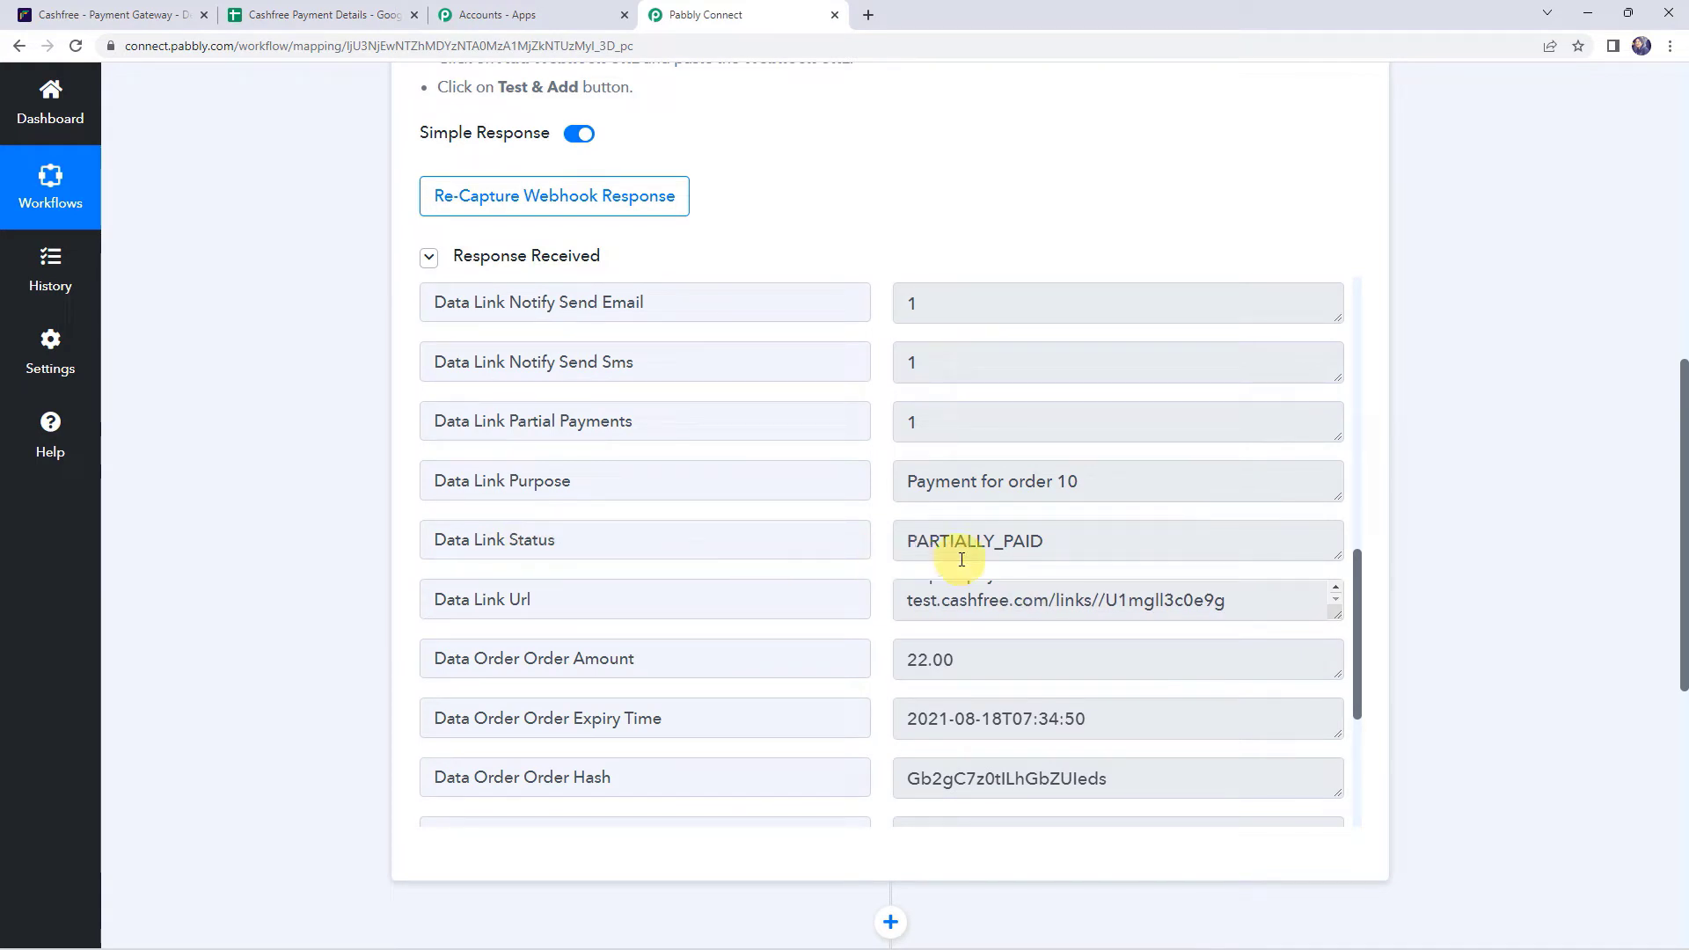
scroll(1006, 658, down, 5)
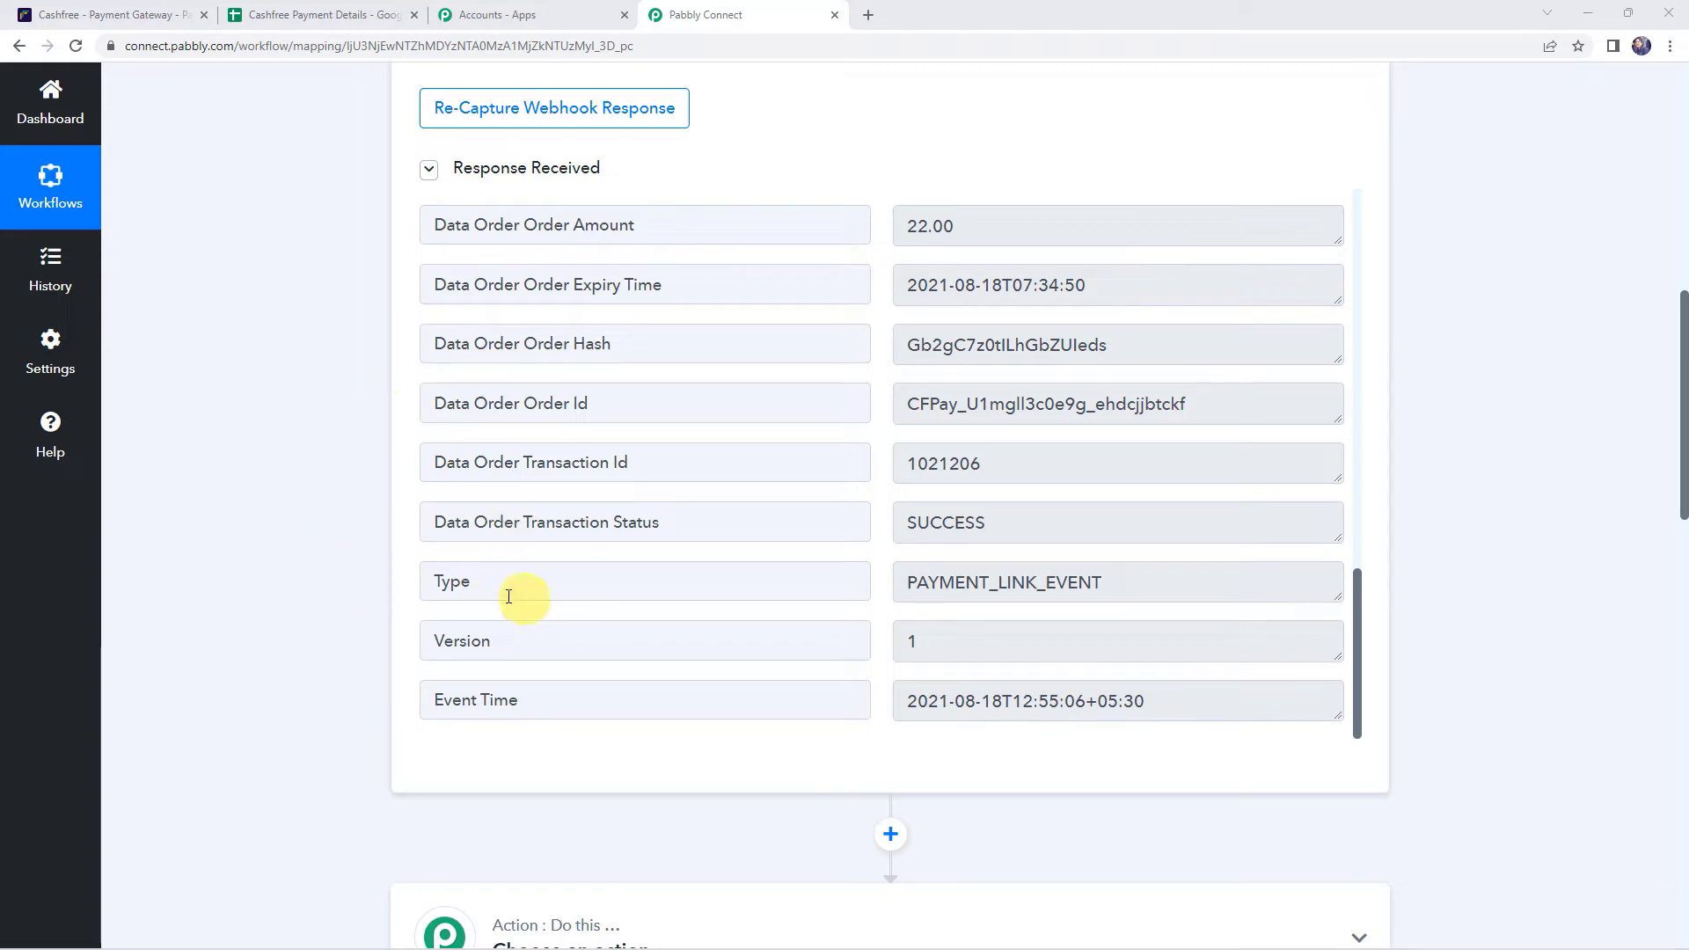
drag(475, 583, 374, 570)
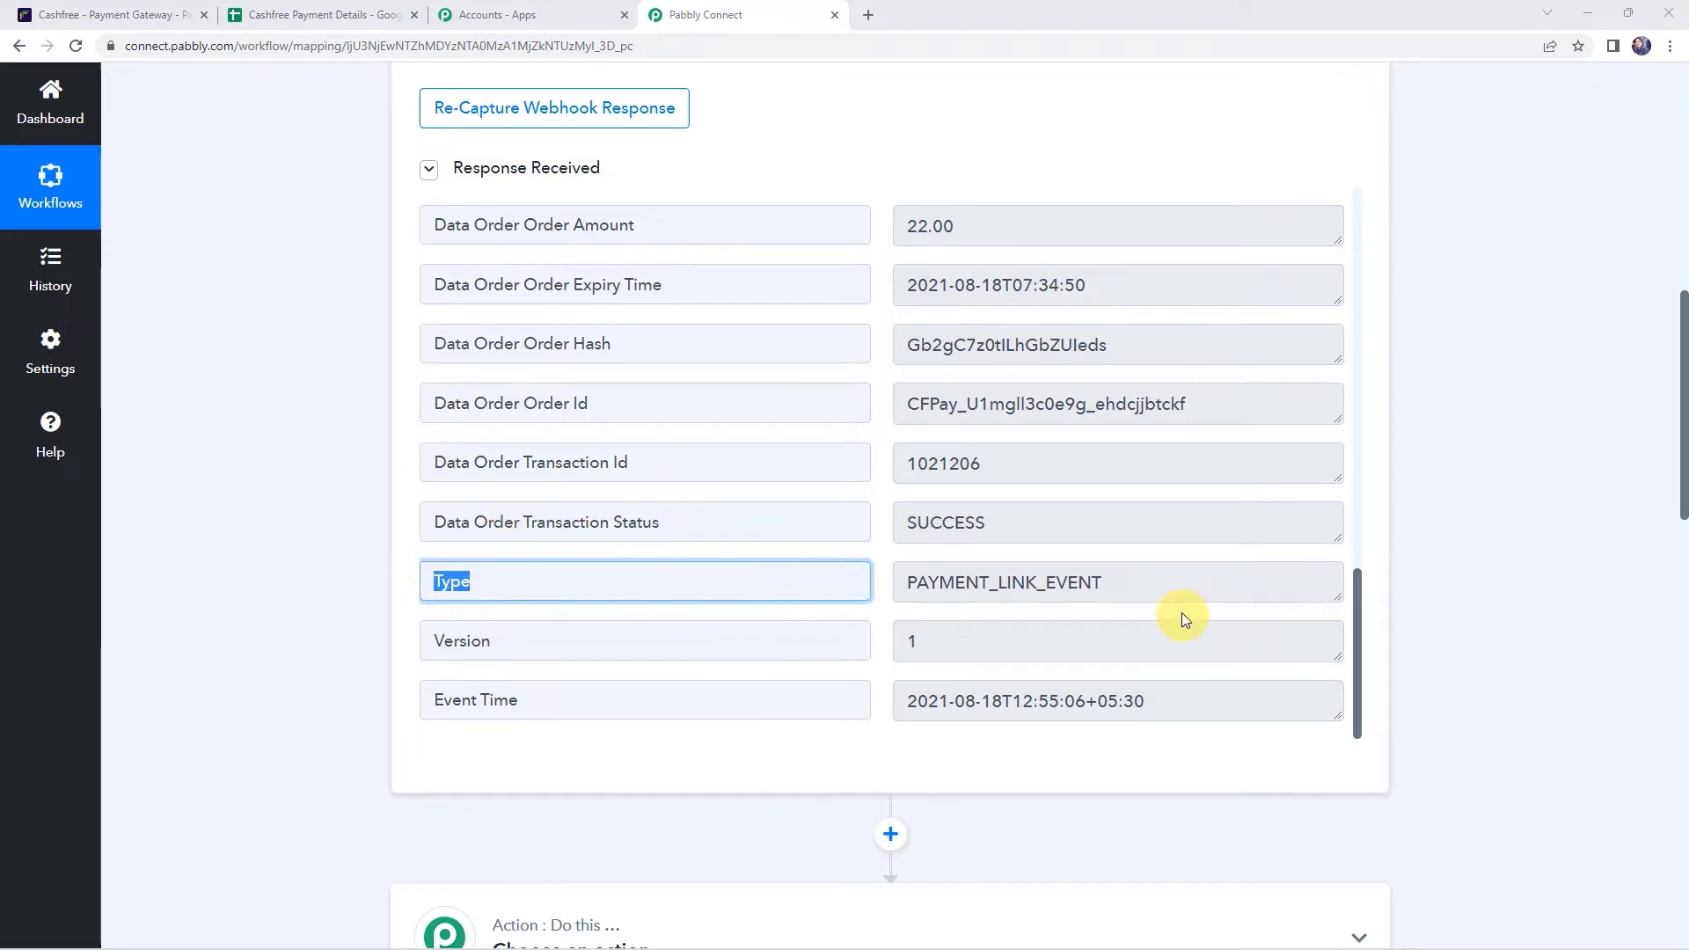
click(1196, 585)
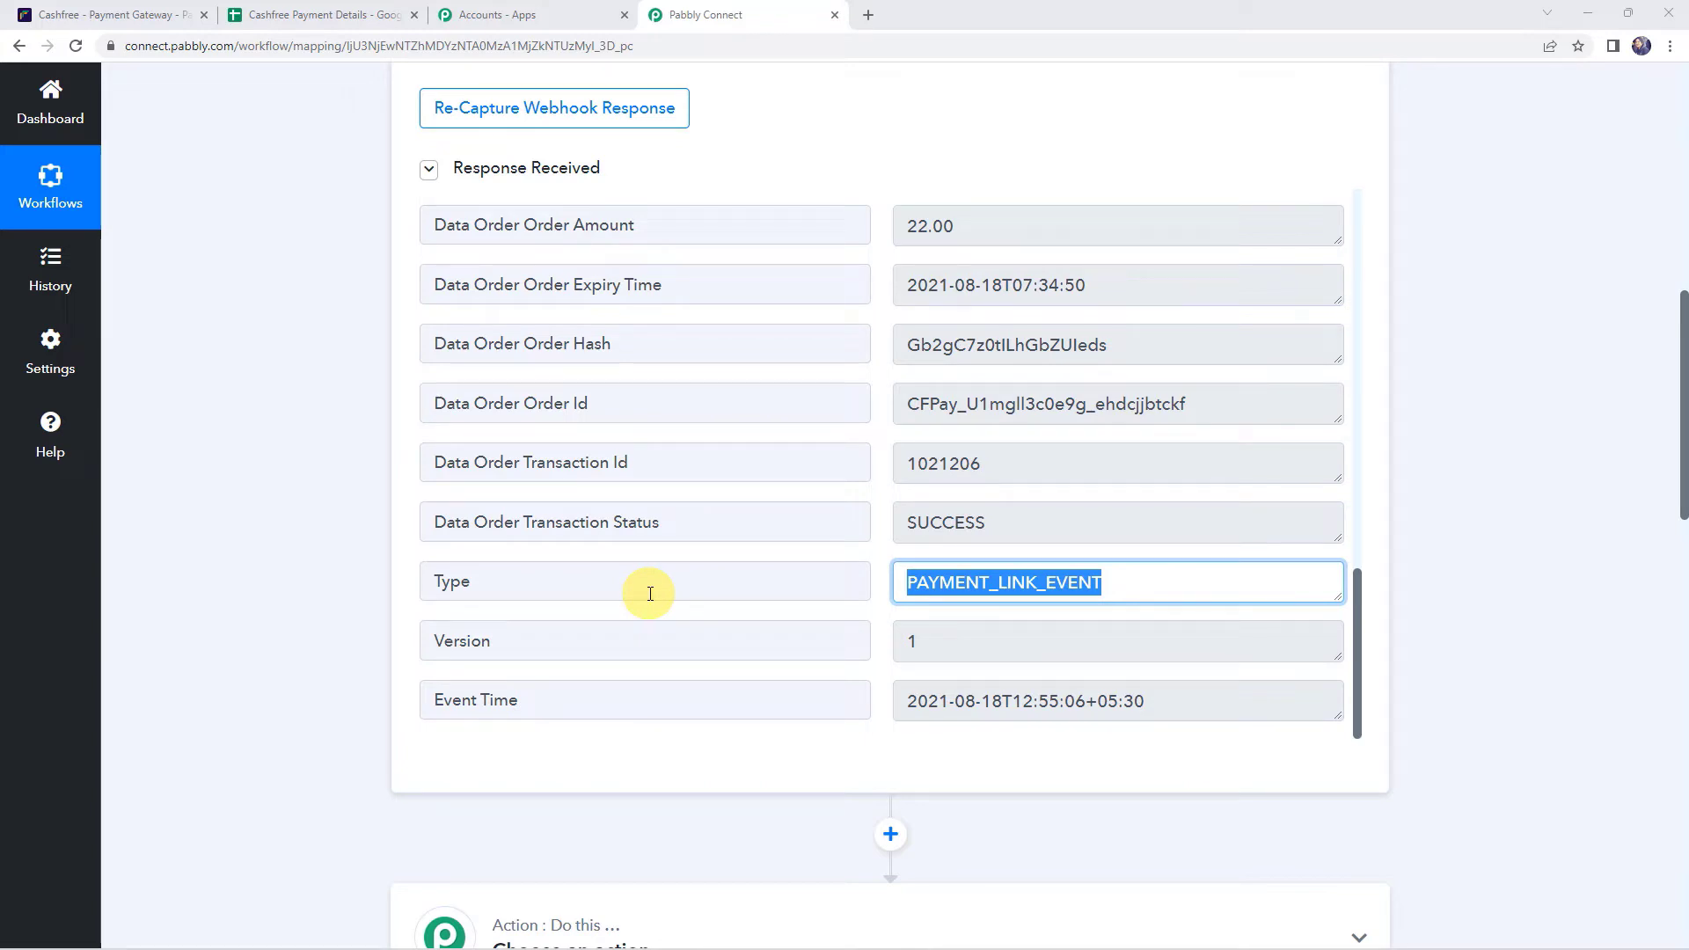
drag(516, 573, 343, 565)
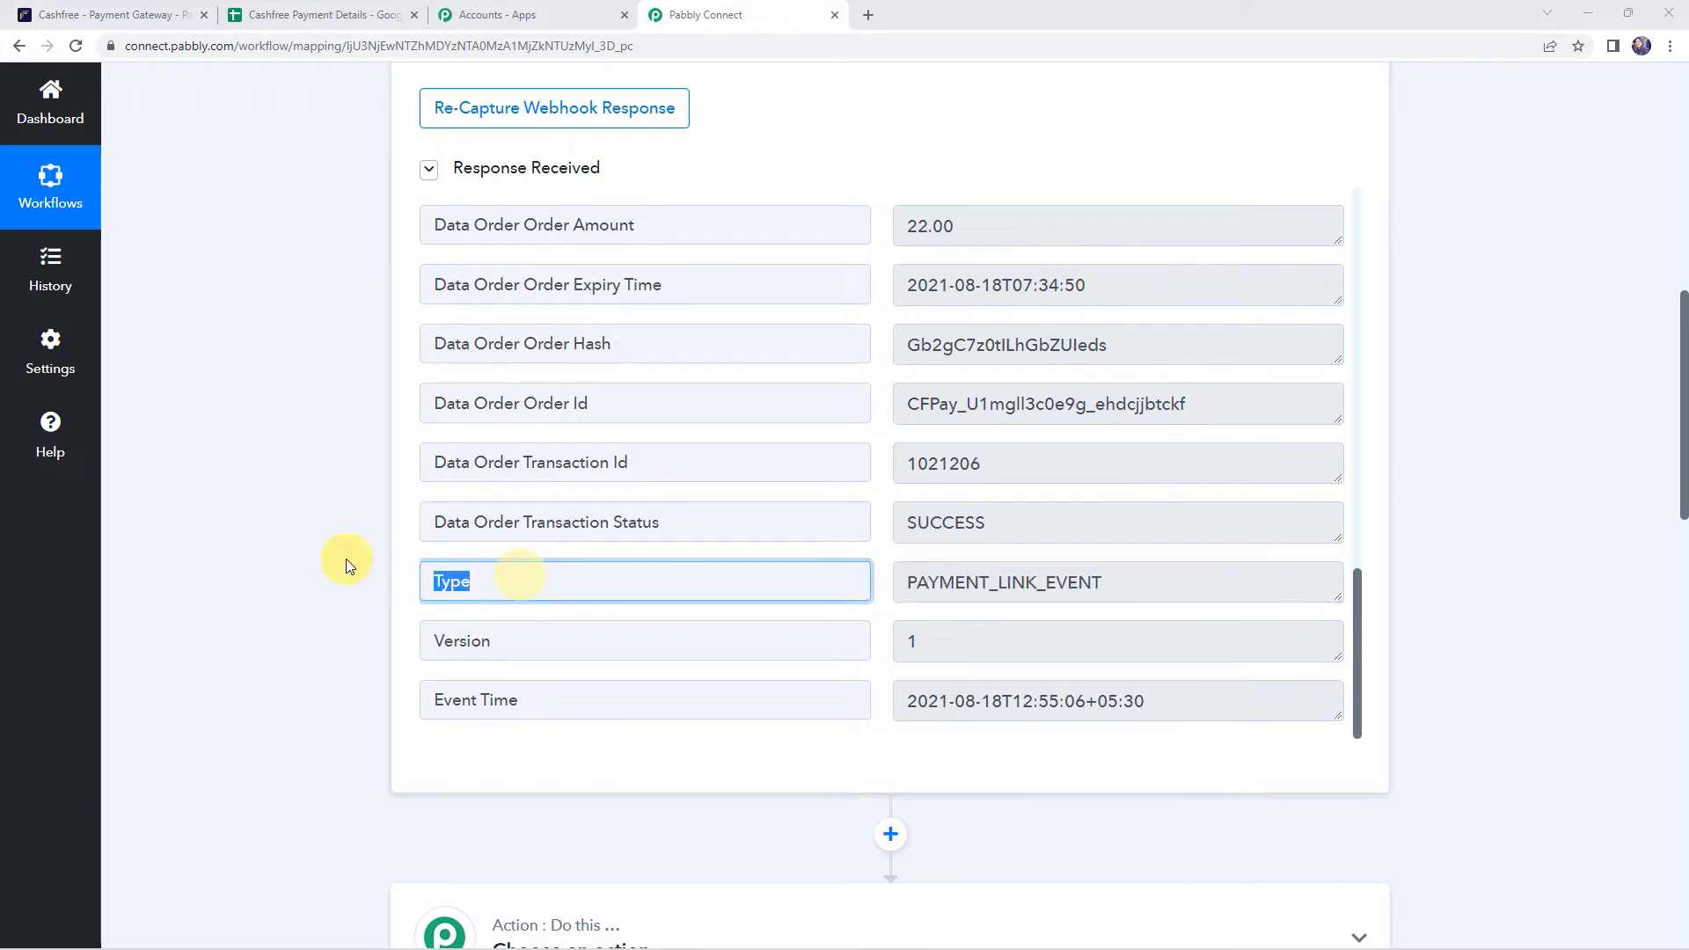
click(1114, 580)
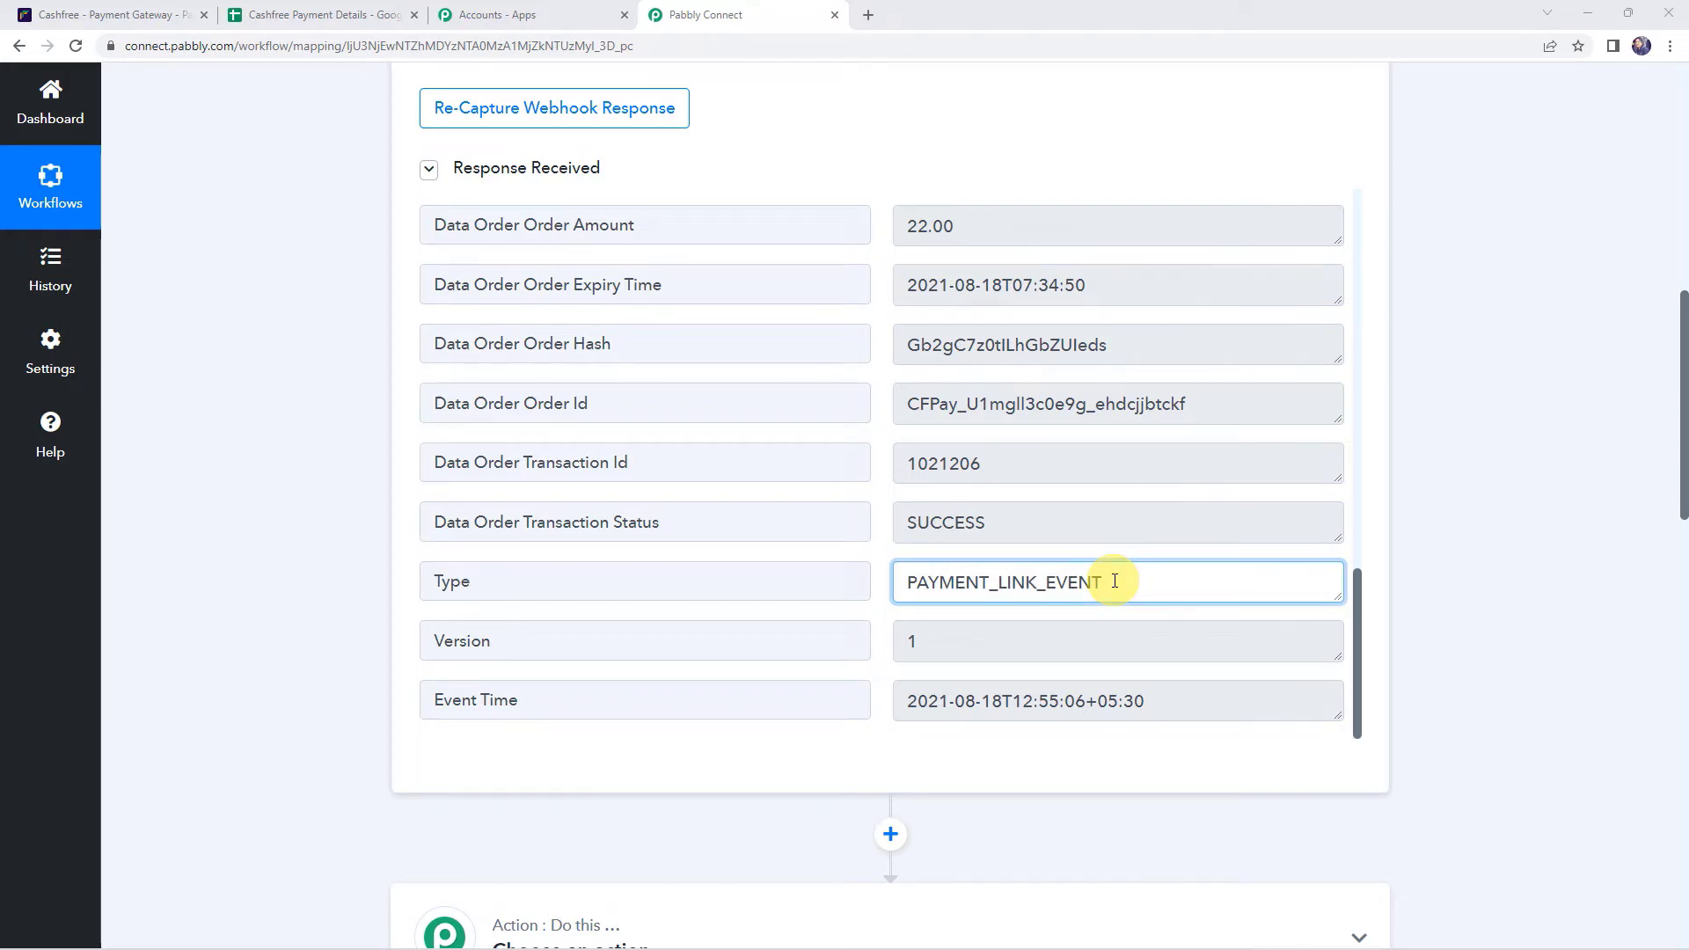
scroll(241, 603, down, 6)
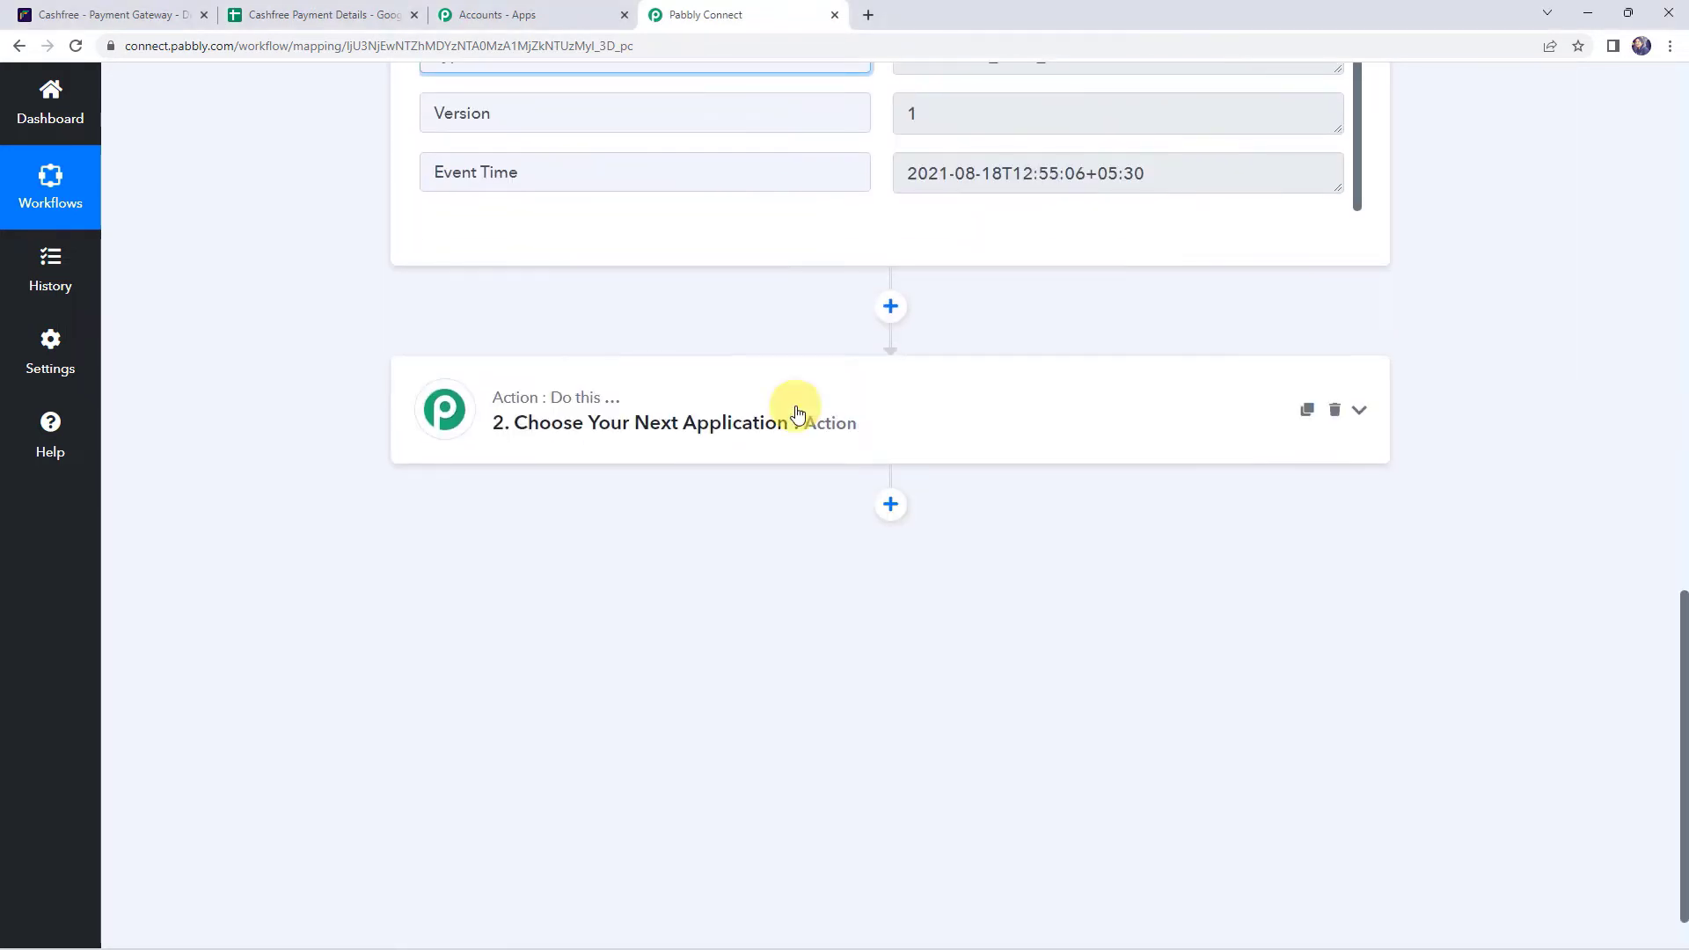
- Add a Filter by Pabbly action step and locate the Type field in the trigger response
click(882, 430)
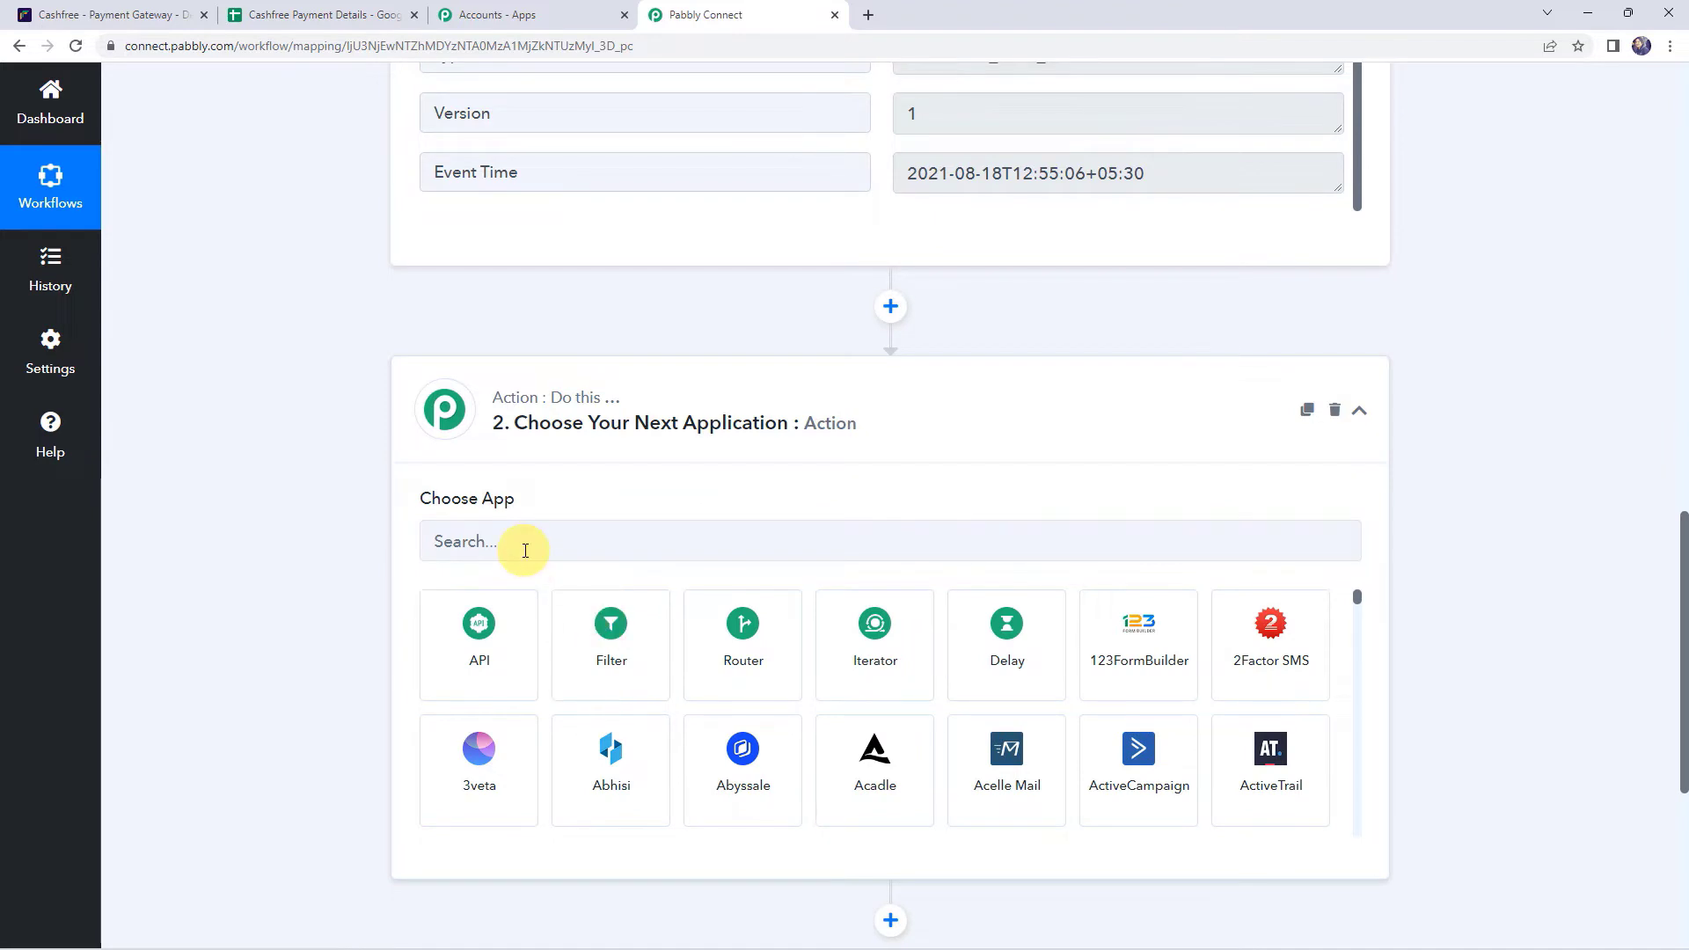
click(522, 544)
click(610, 642)
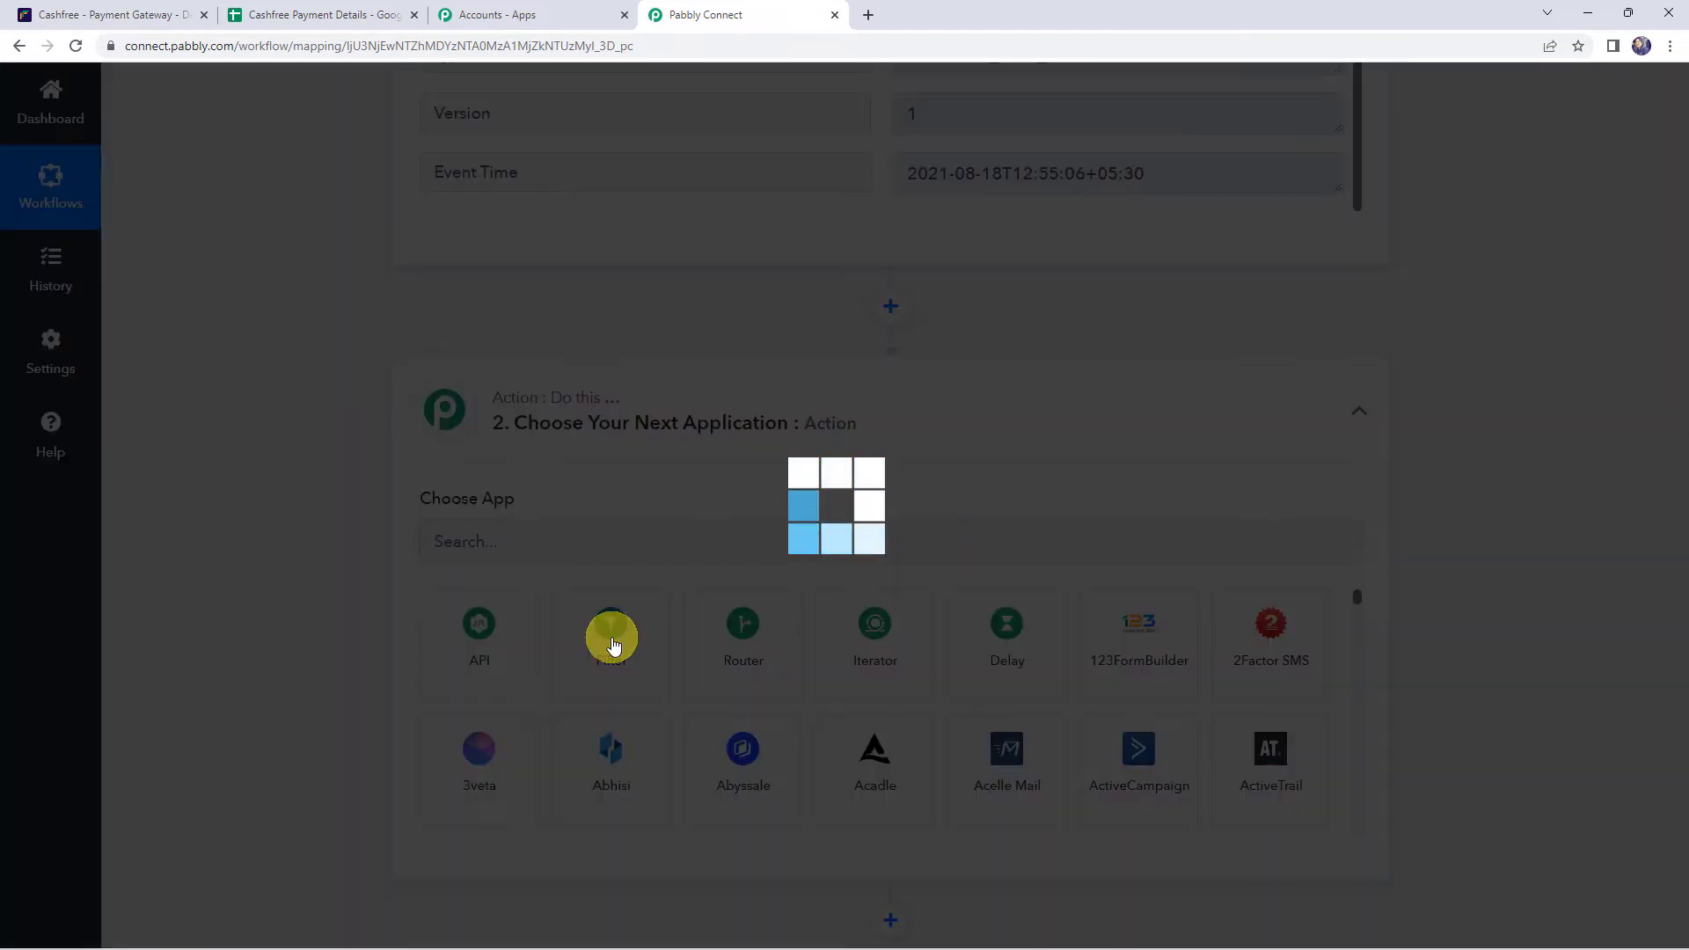
scroll(610, 640, down, 1)
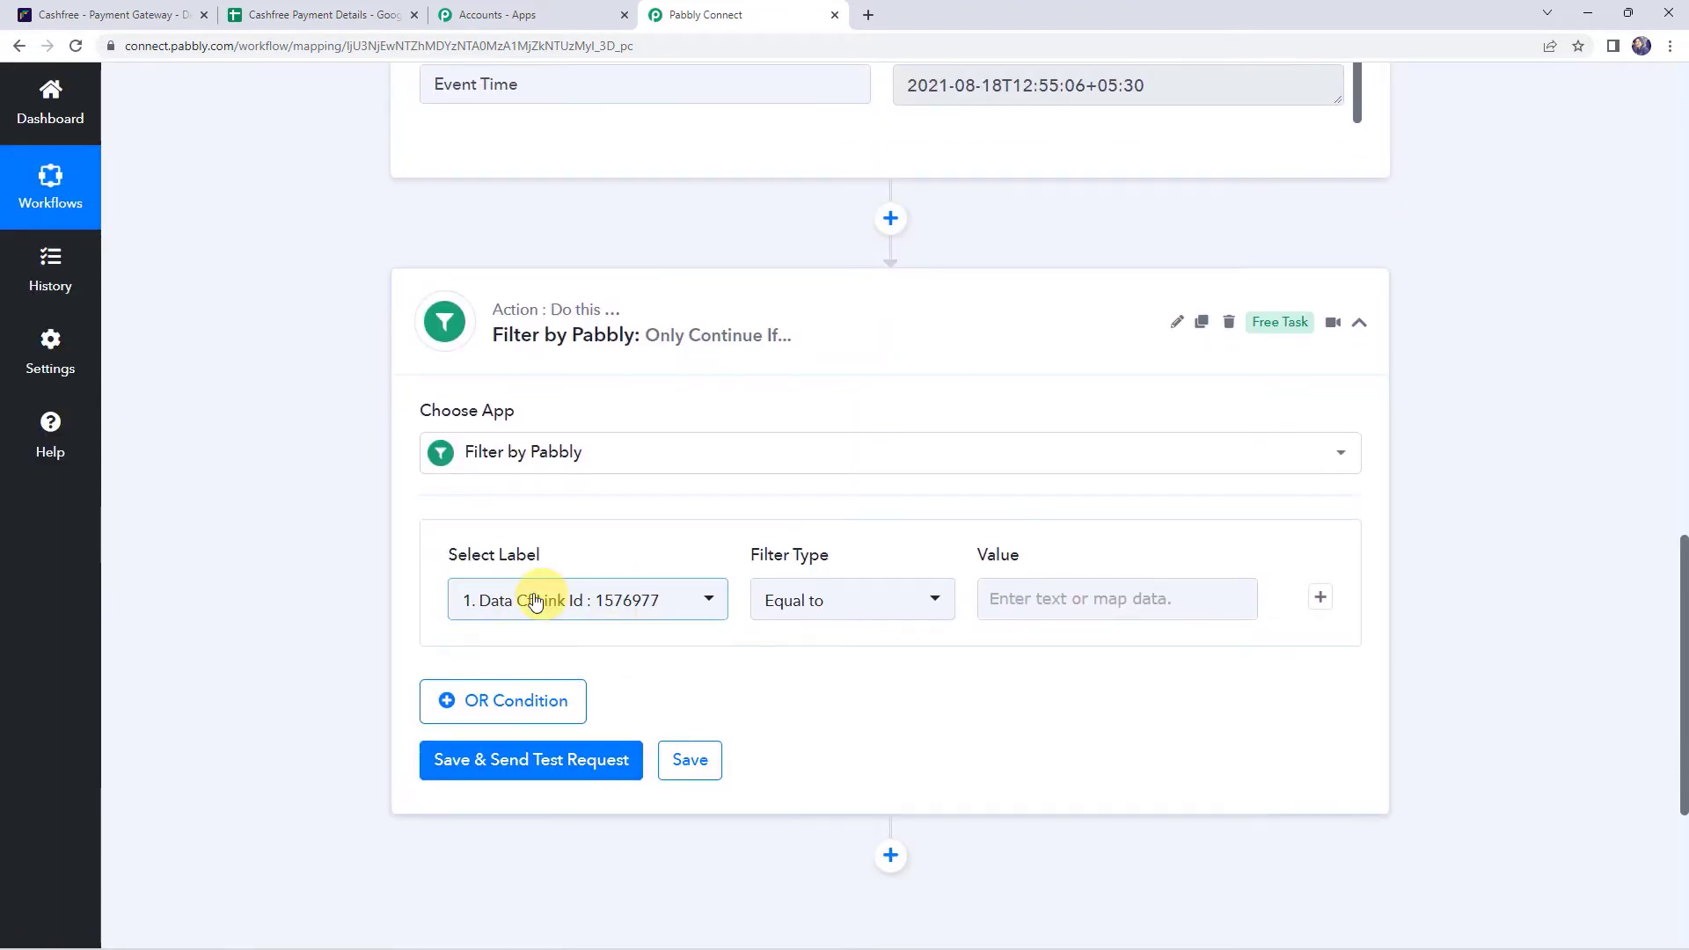
scroll(283, 554, up, 7)
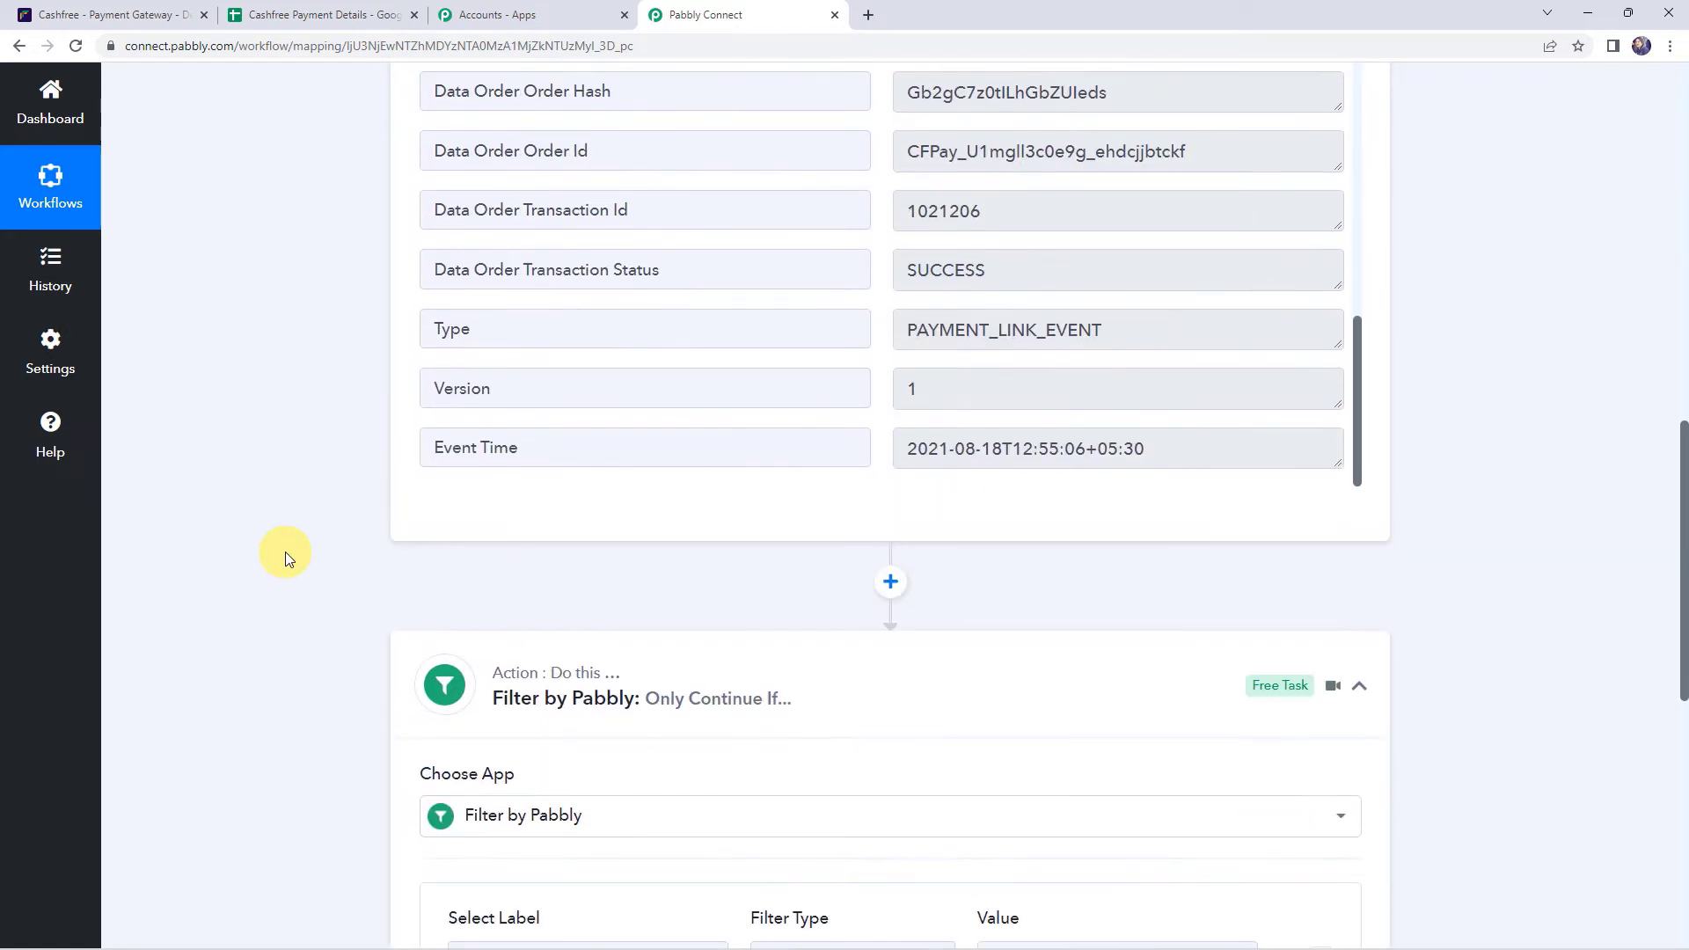
click(490, 575)
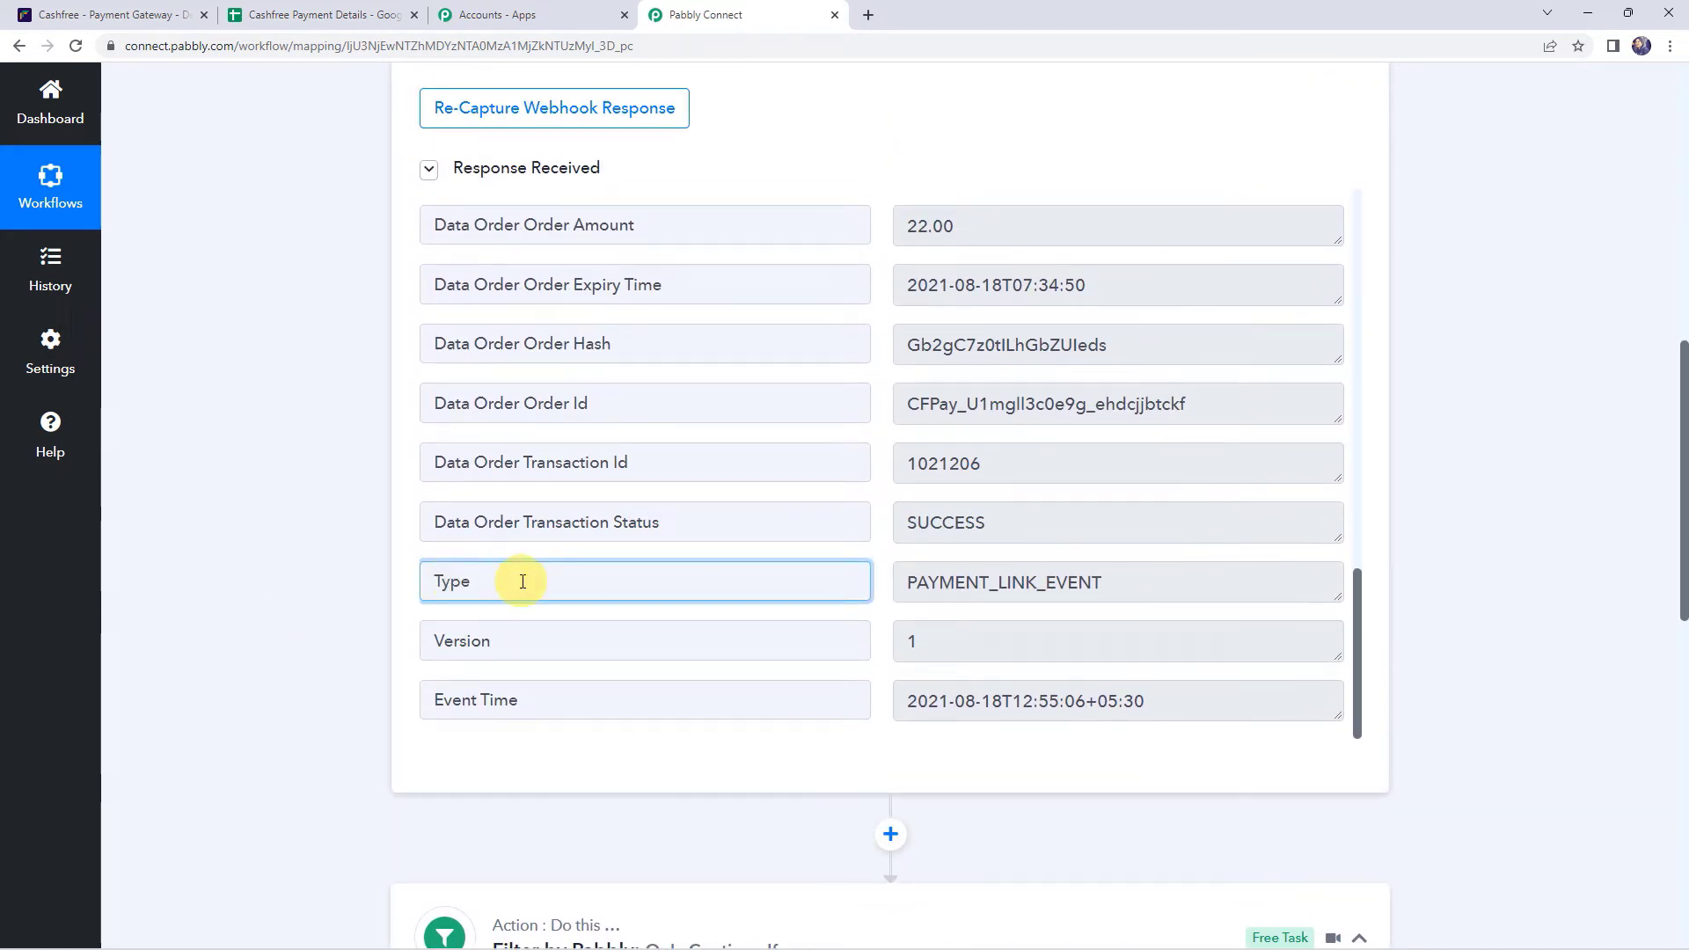
double_click(522, 581)
scroll(282, 566, down, 8)
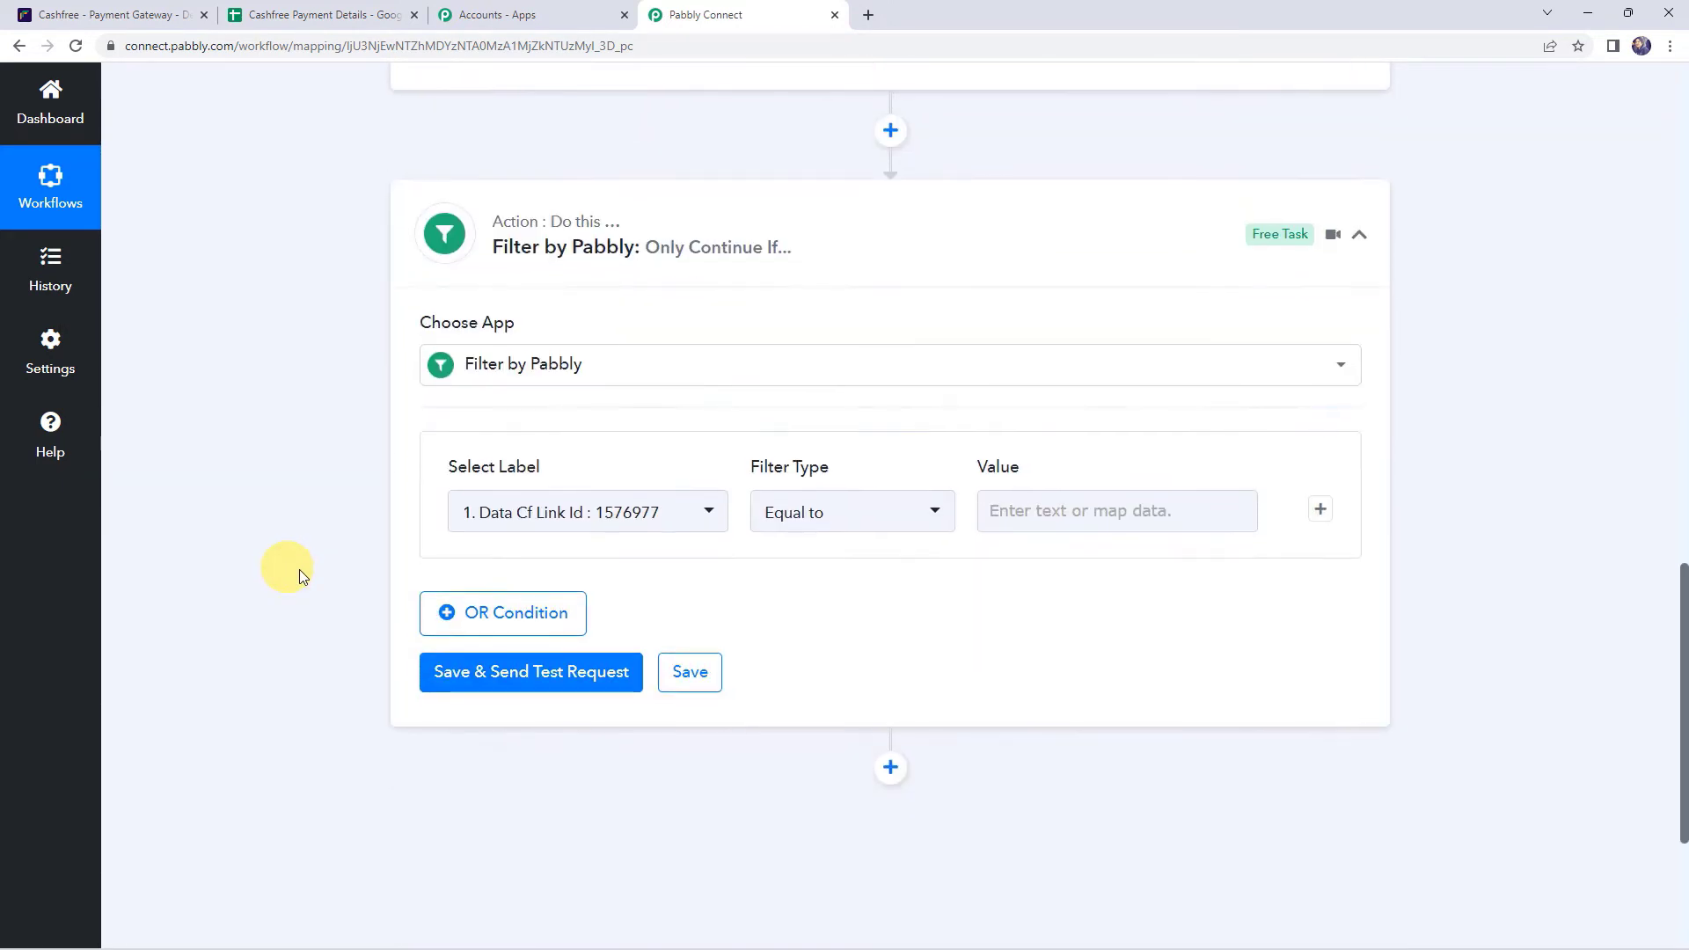
- Set the filter condition so the Cashfree Type field equals PAYMENT_LINK_EVENT
click(487, 524)
click(587, 633)
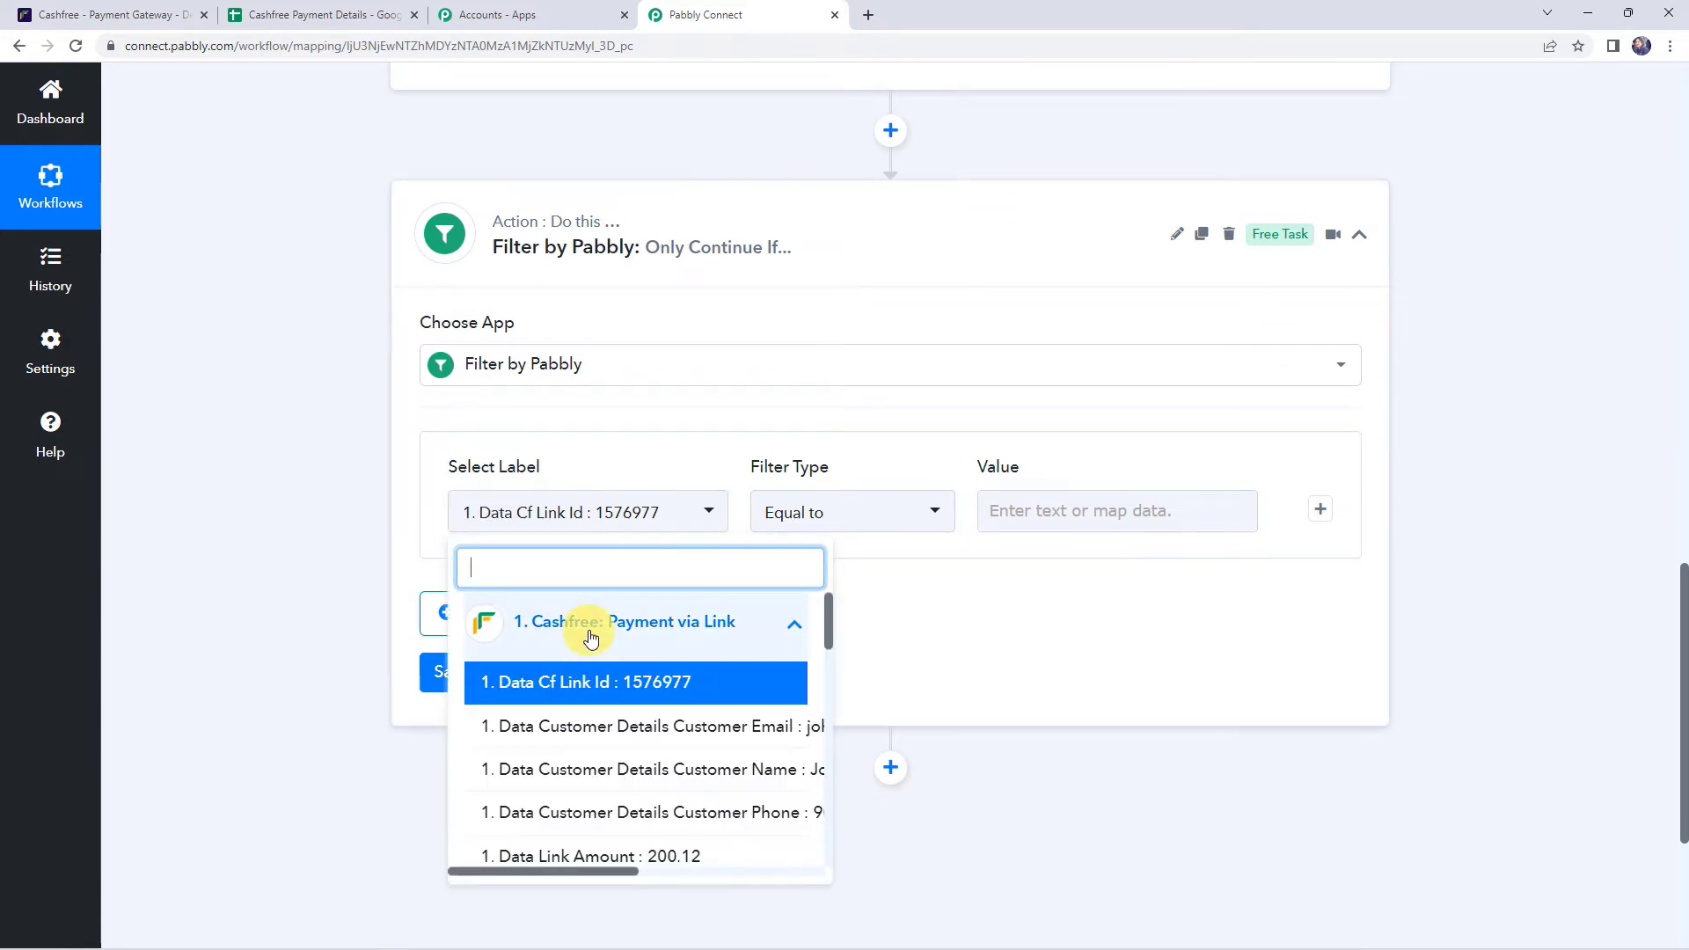
text(ty)
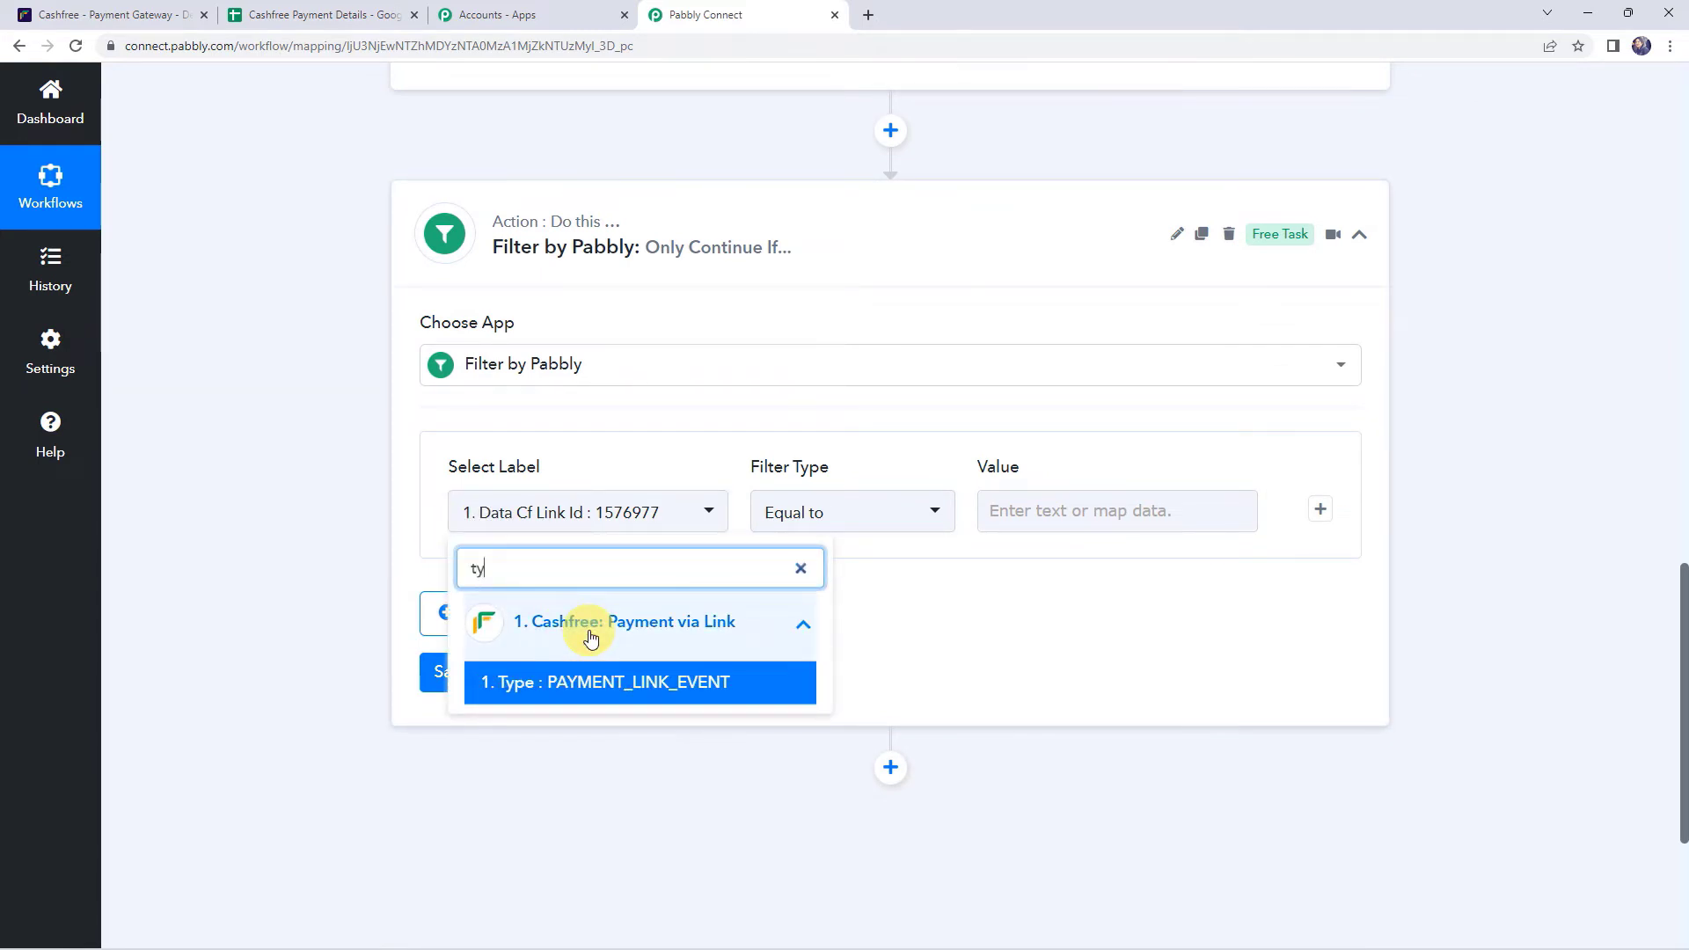
click(635, 688)
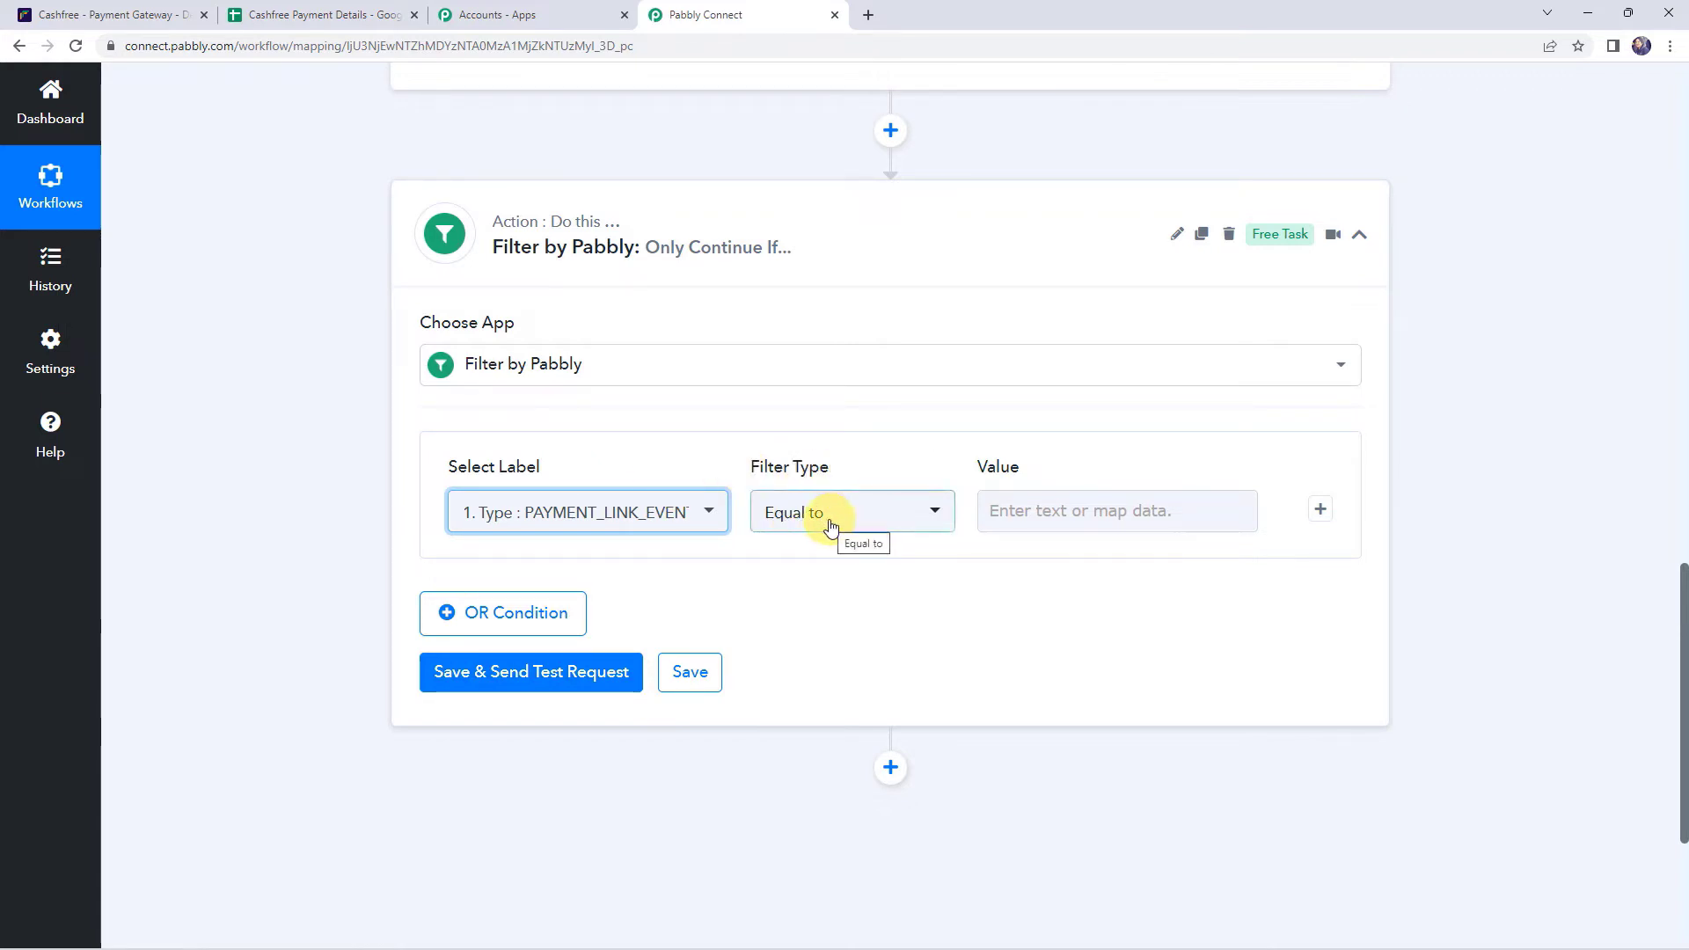
click(1036, 520)
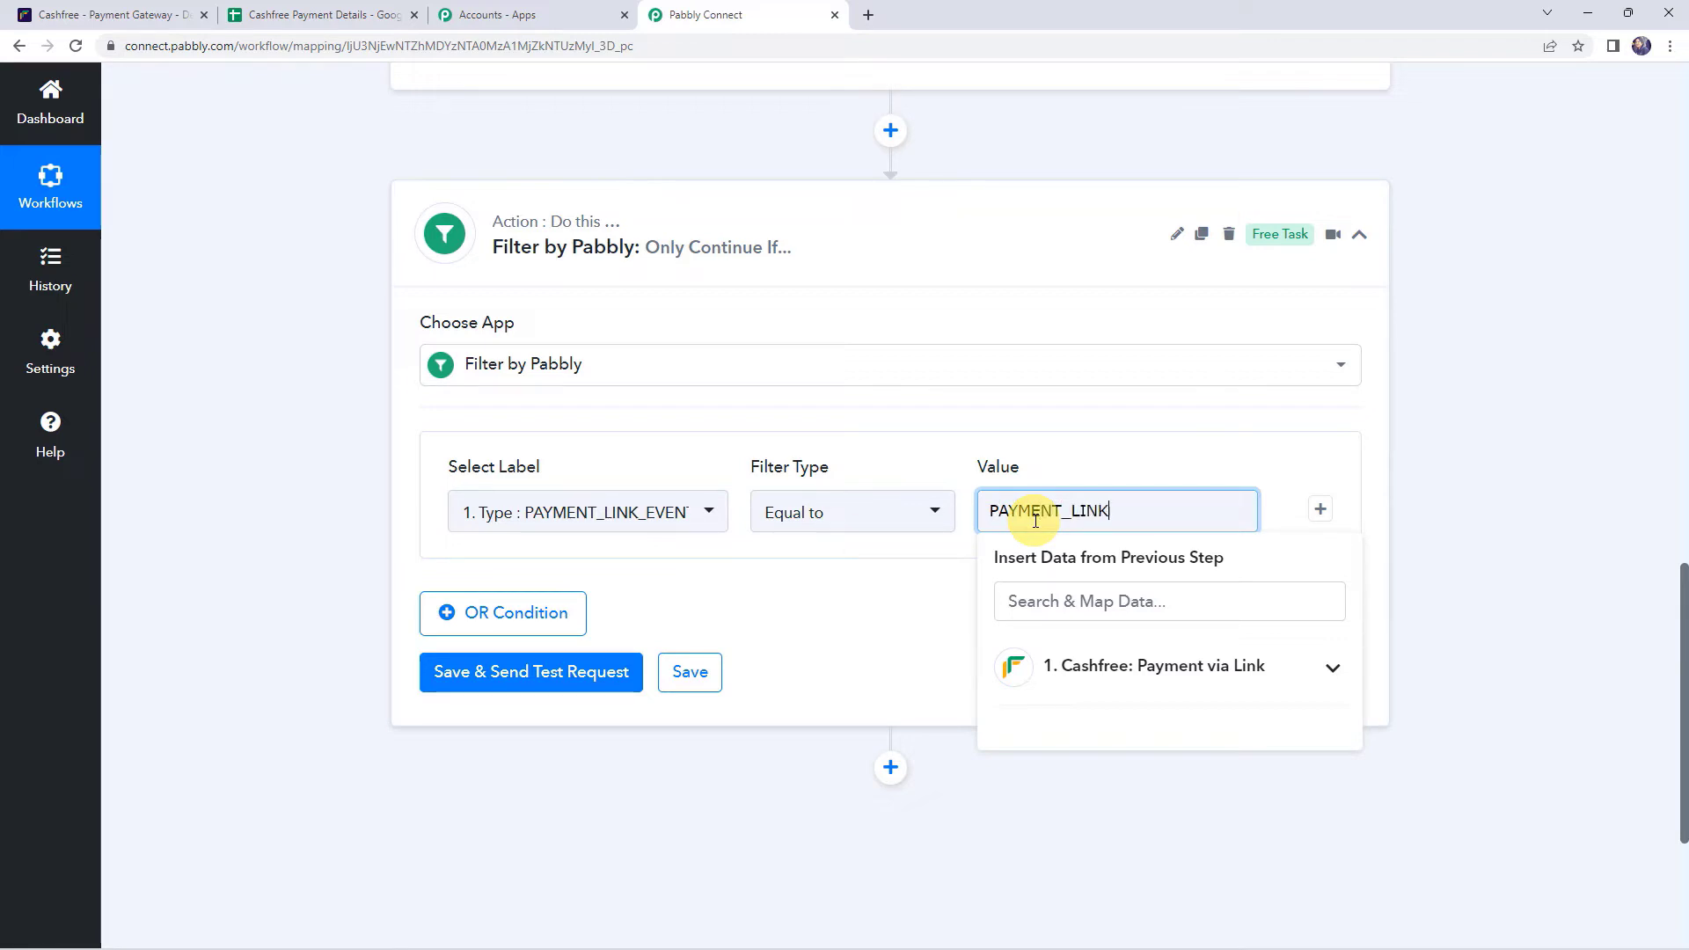
text(PAYMENT_LINK_EVENT)
scroll(929, 253, up, 4)
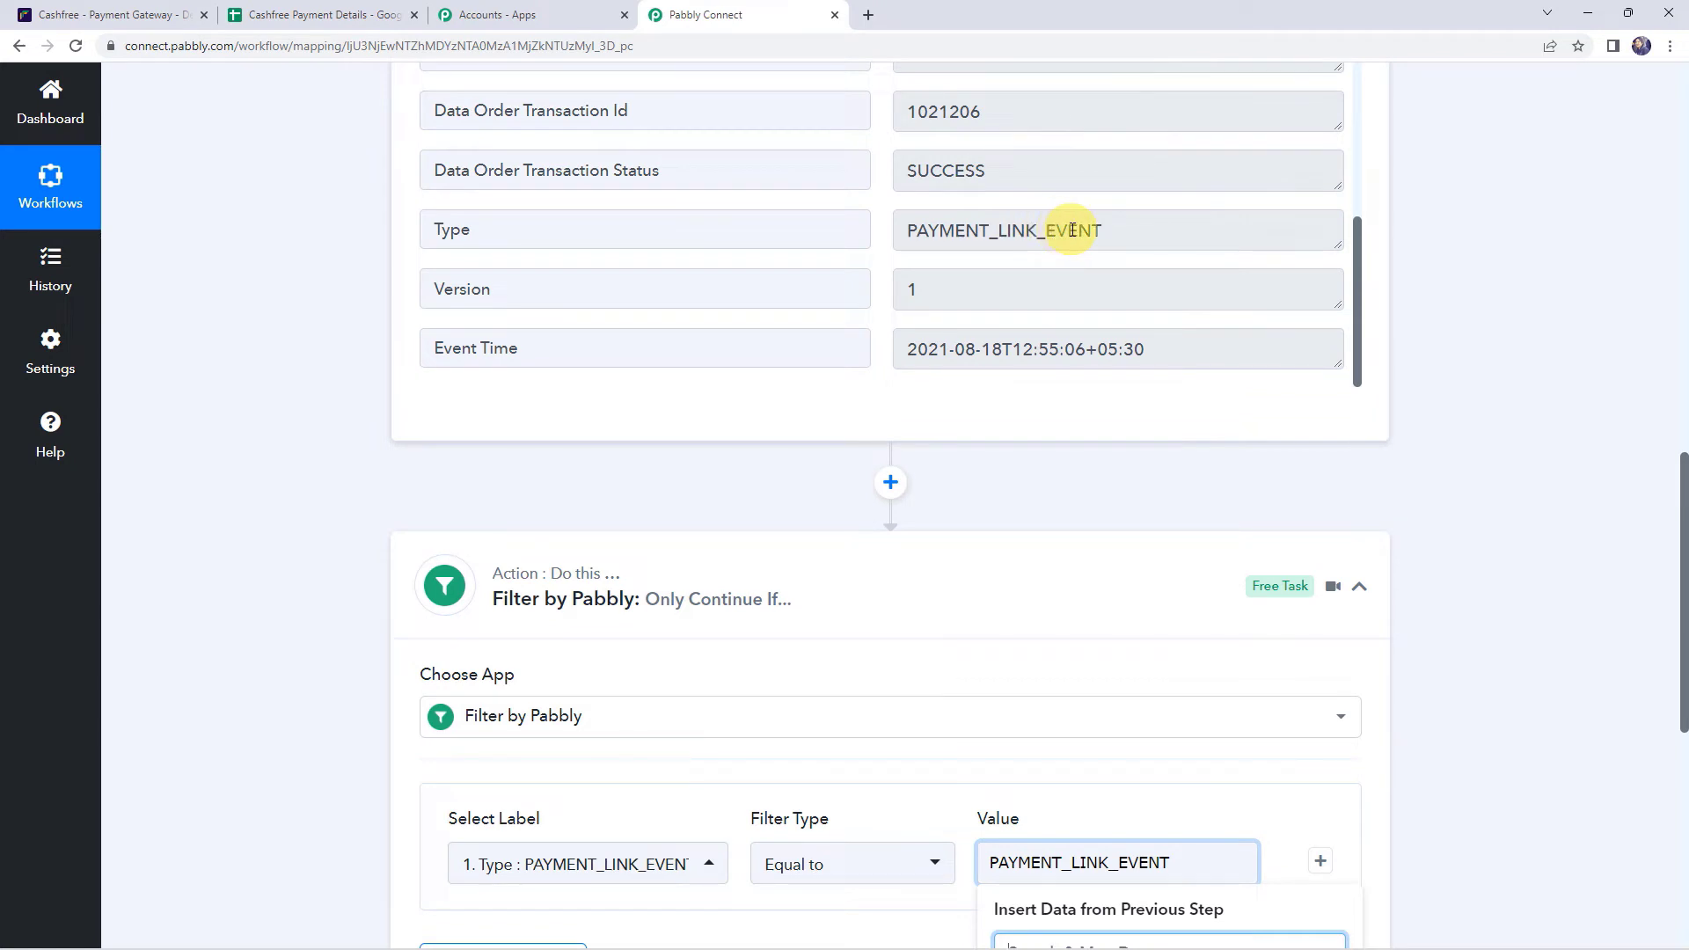
scroll(1012, 703, down, 3)
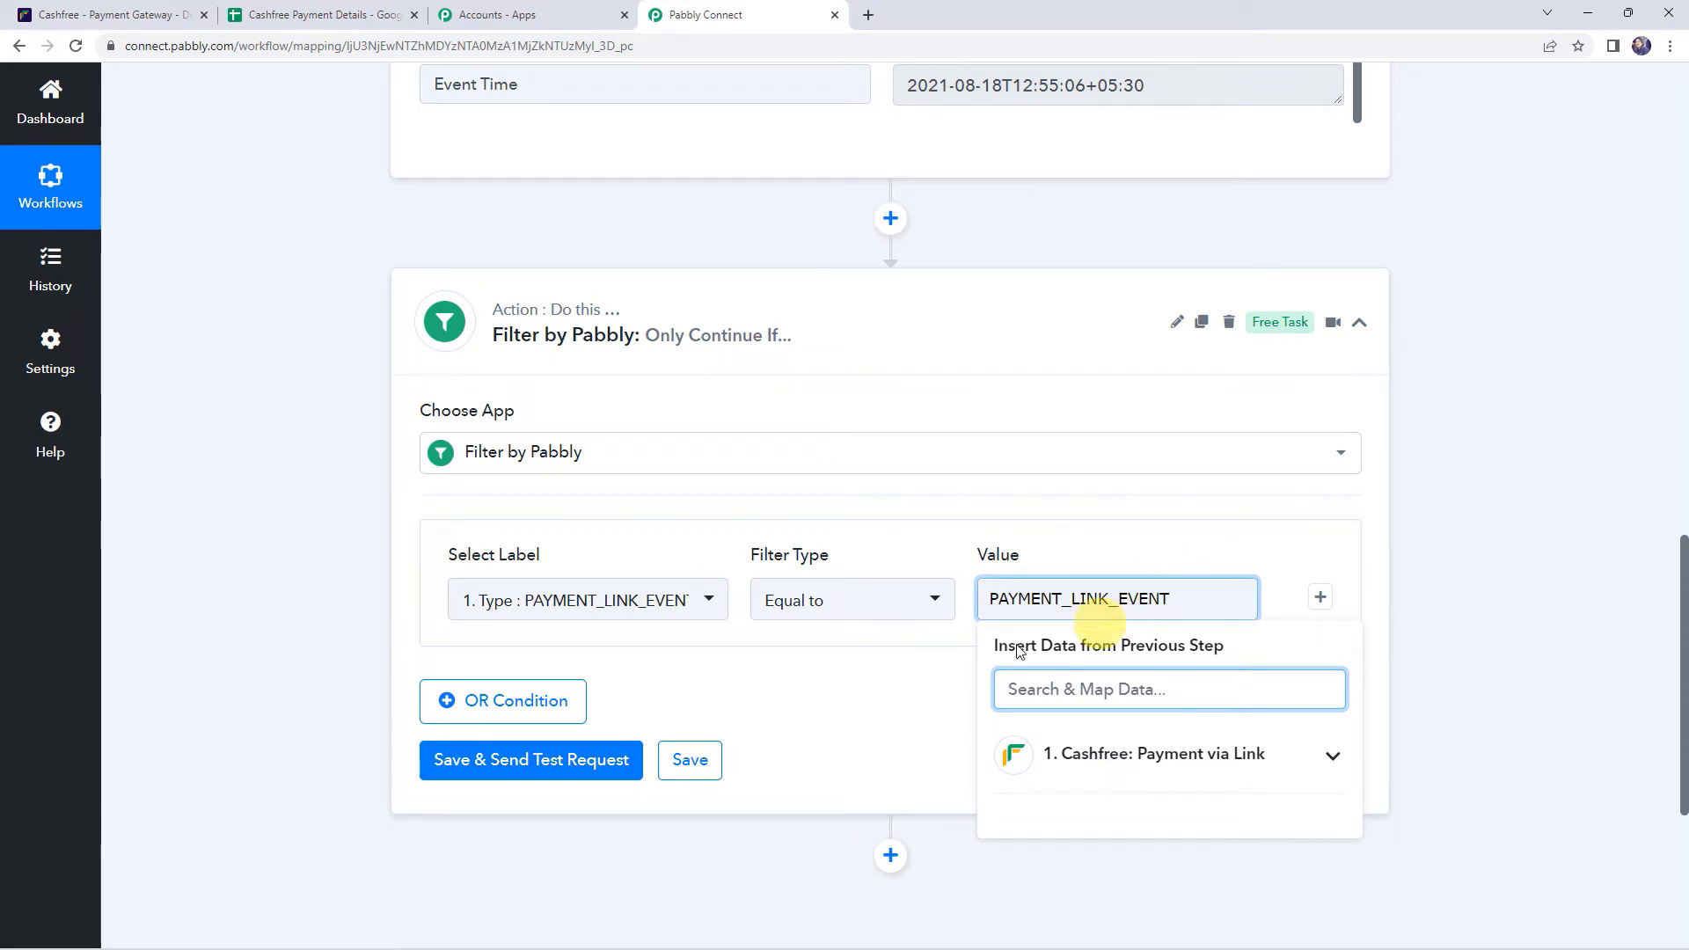
click(947, 670)
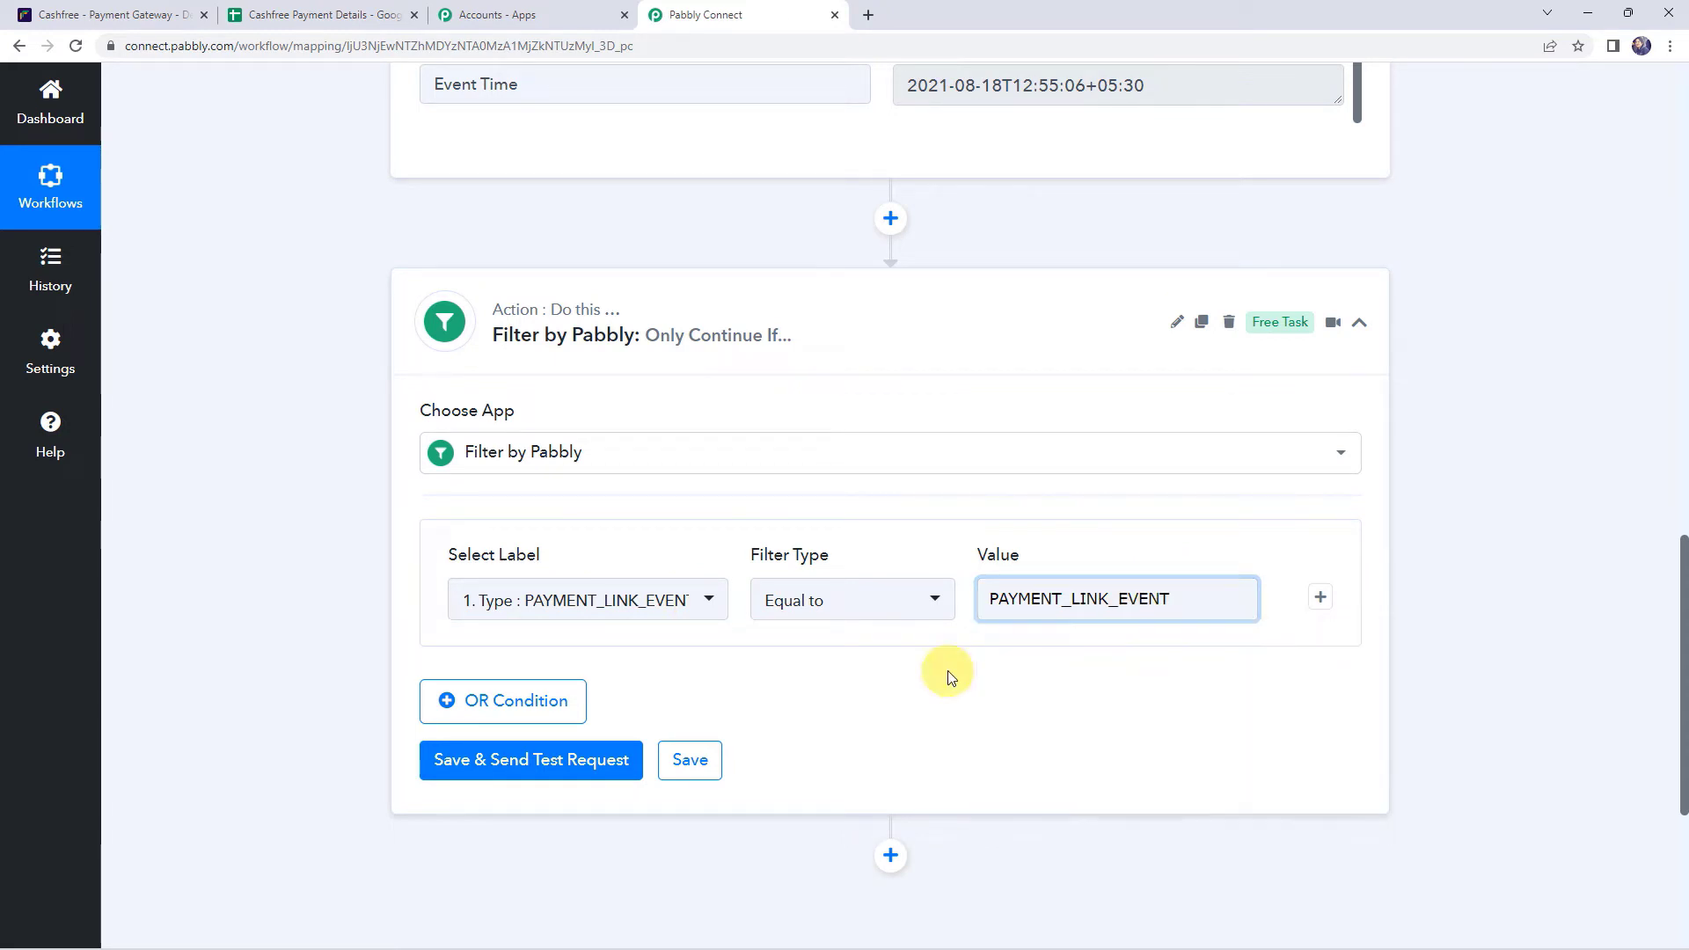
- Save and send a test request, confirming the response shows 'Condition is true'
click(531, 764)
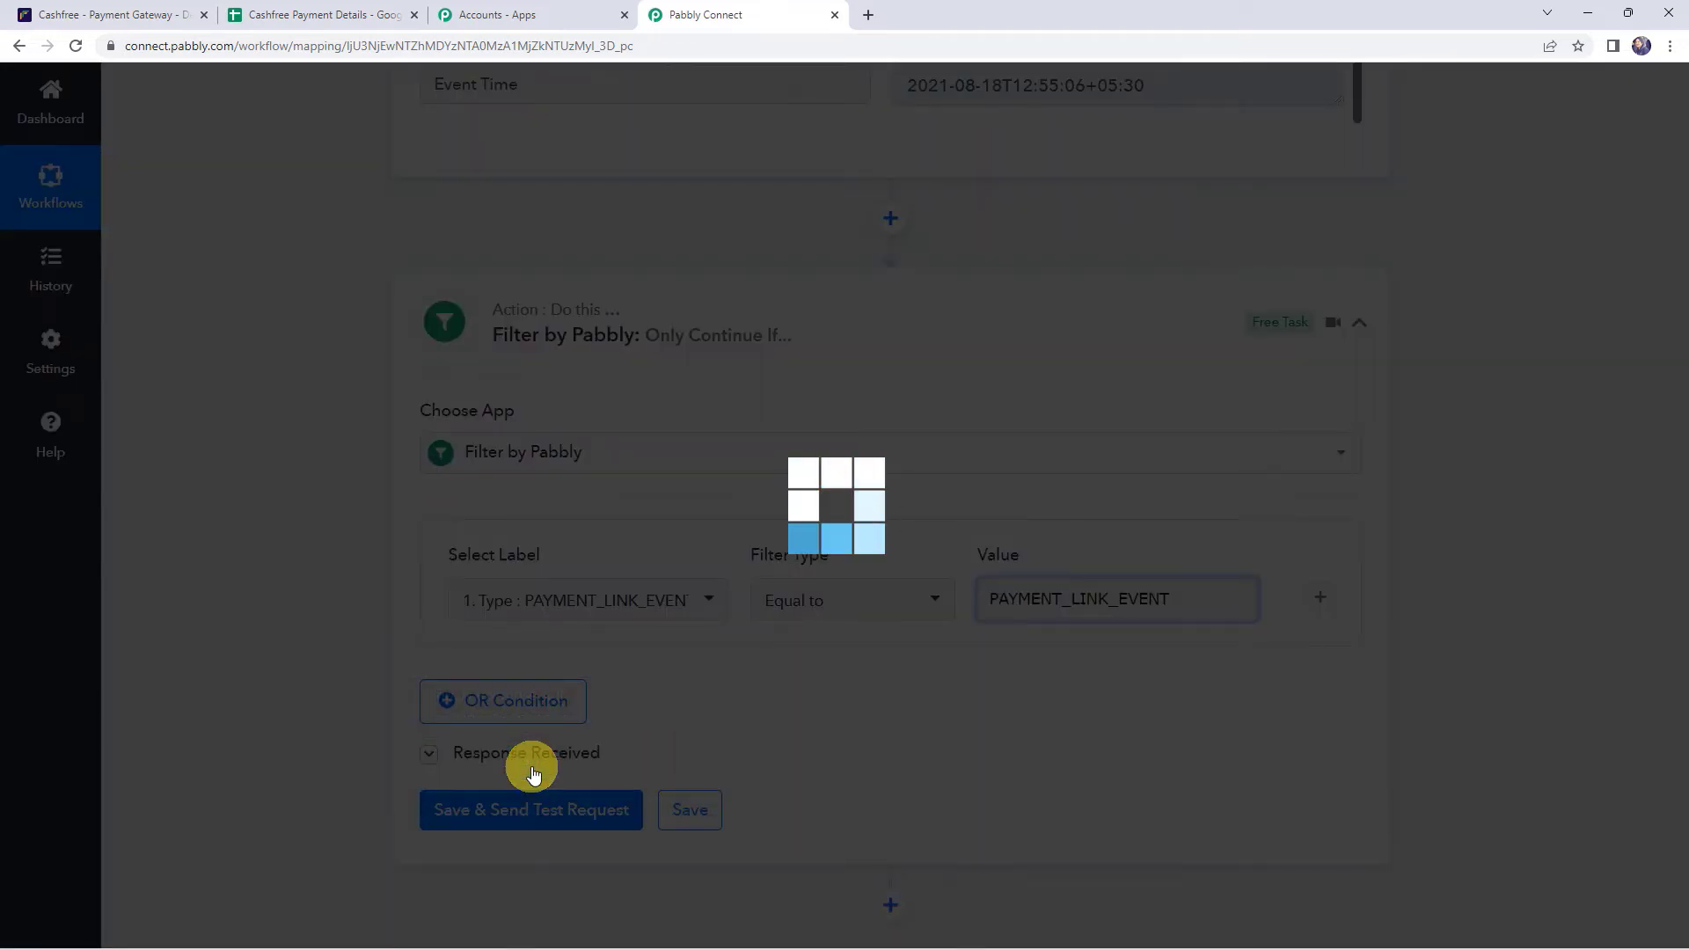
scroll(281, 667, down, 4)
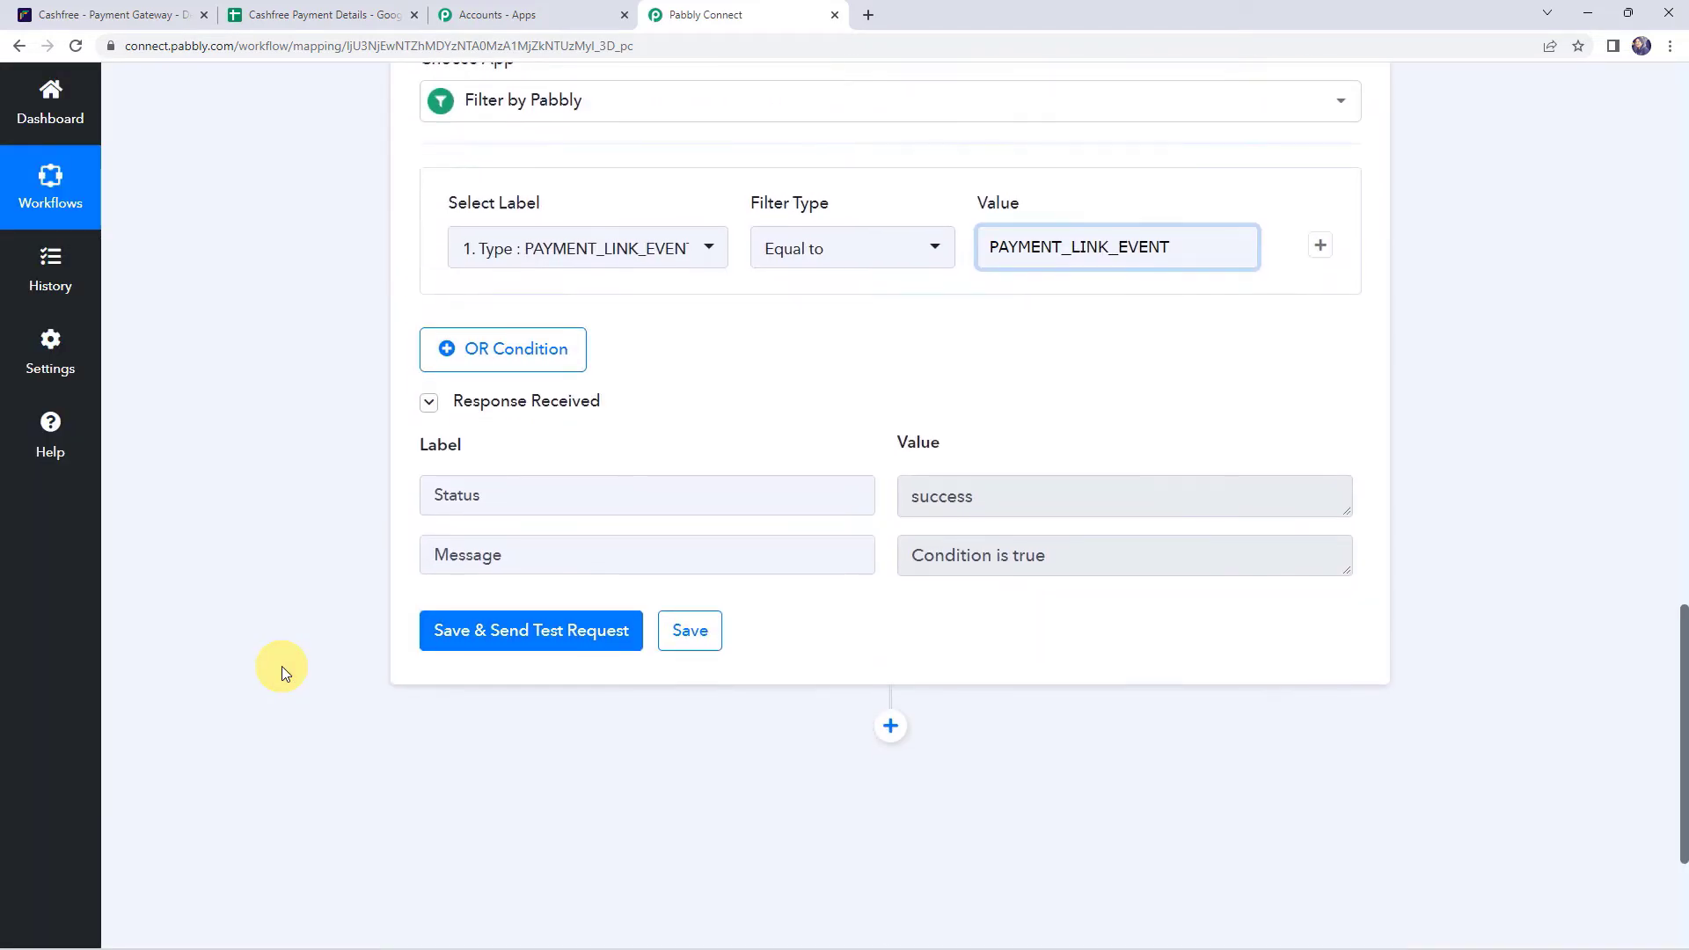
click(471, 496)
click(932, 495)
click(577, 562)
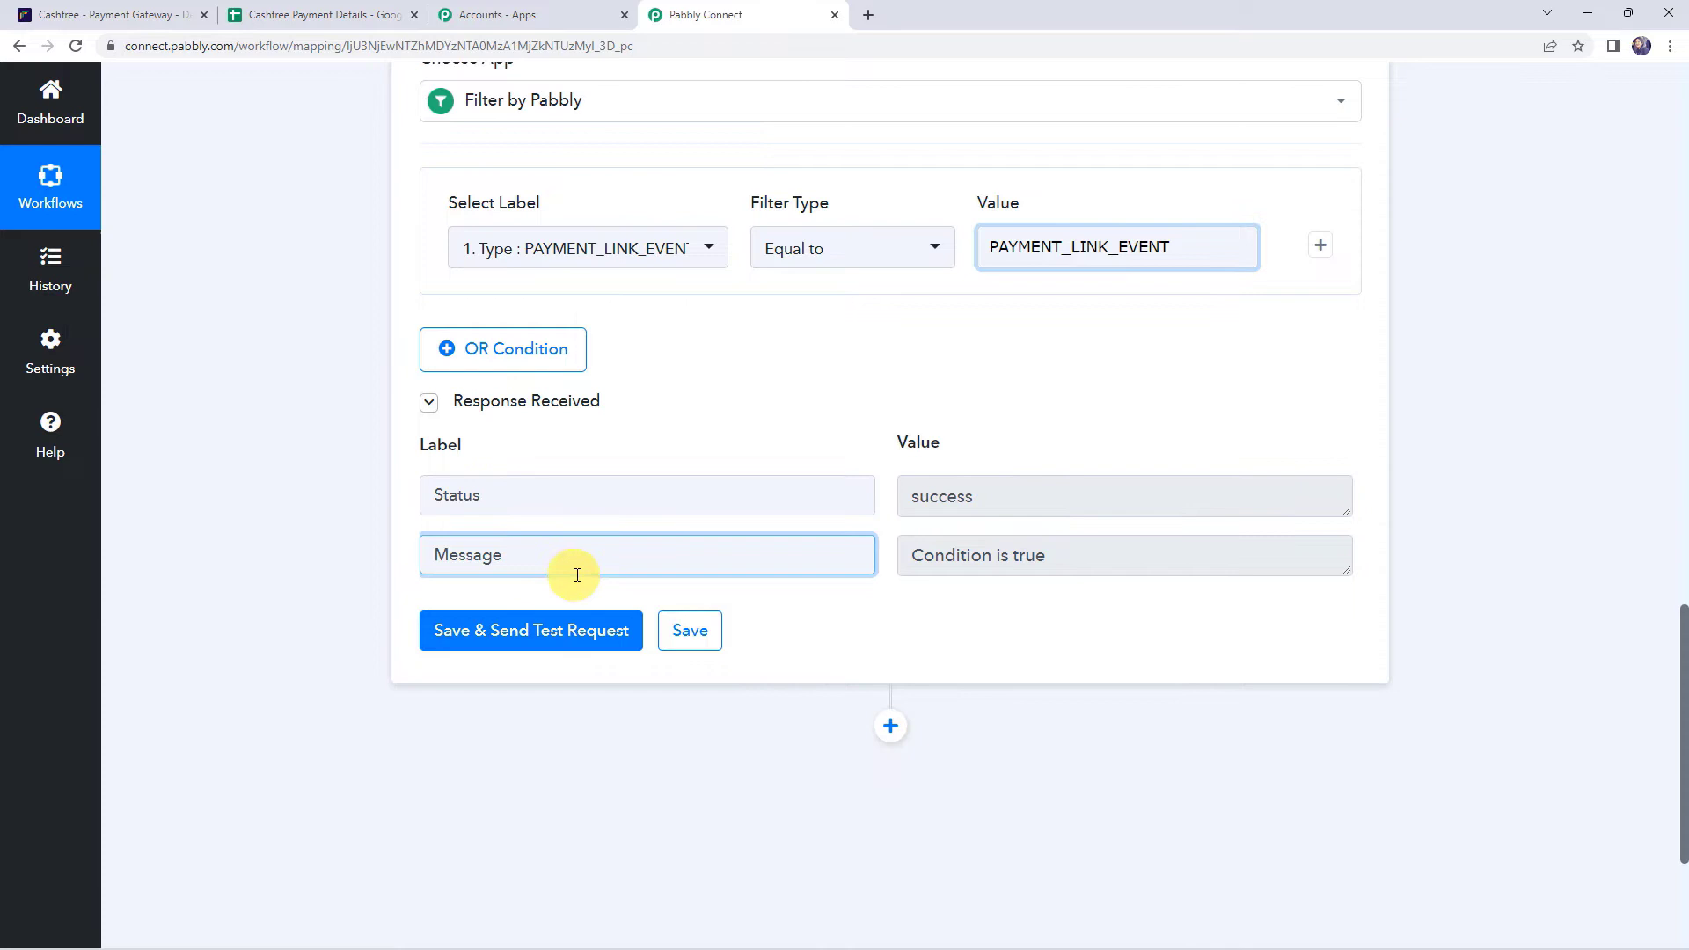
click(1003, 570)
scroll(358, 561, up, 6)
scroll(357, 558, up, 4)
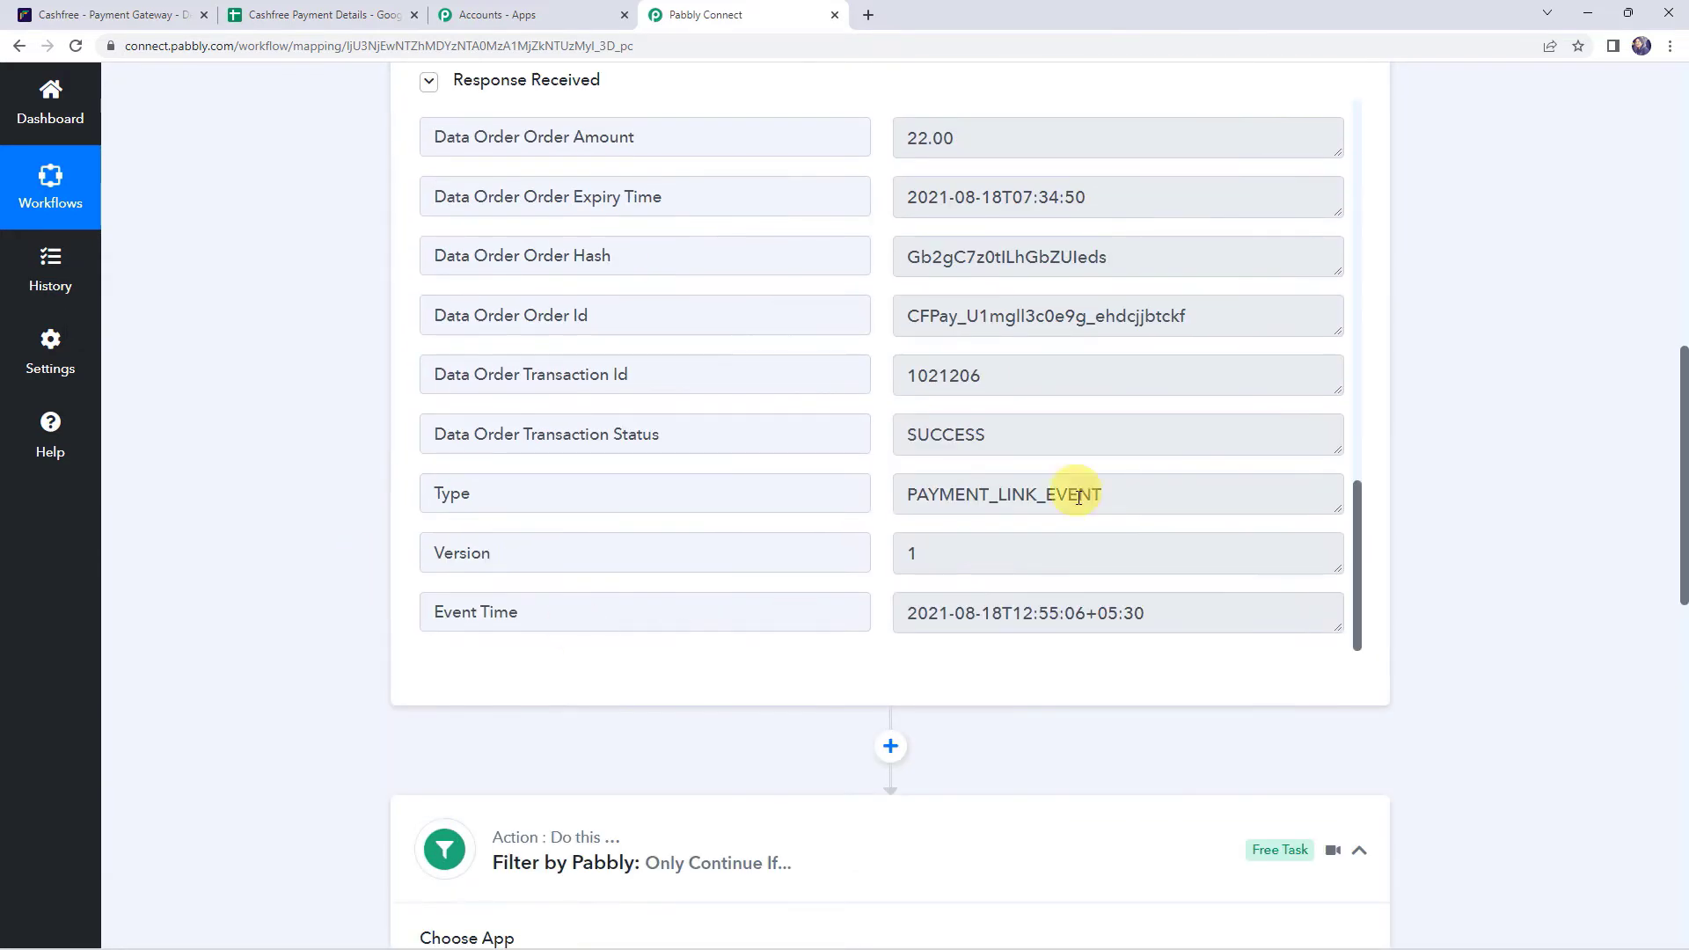
click(918, 497)
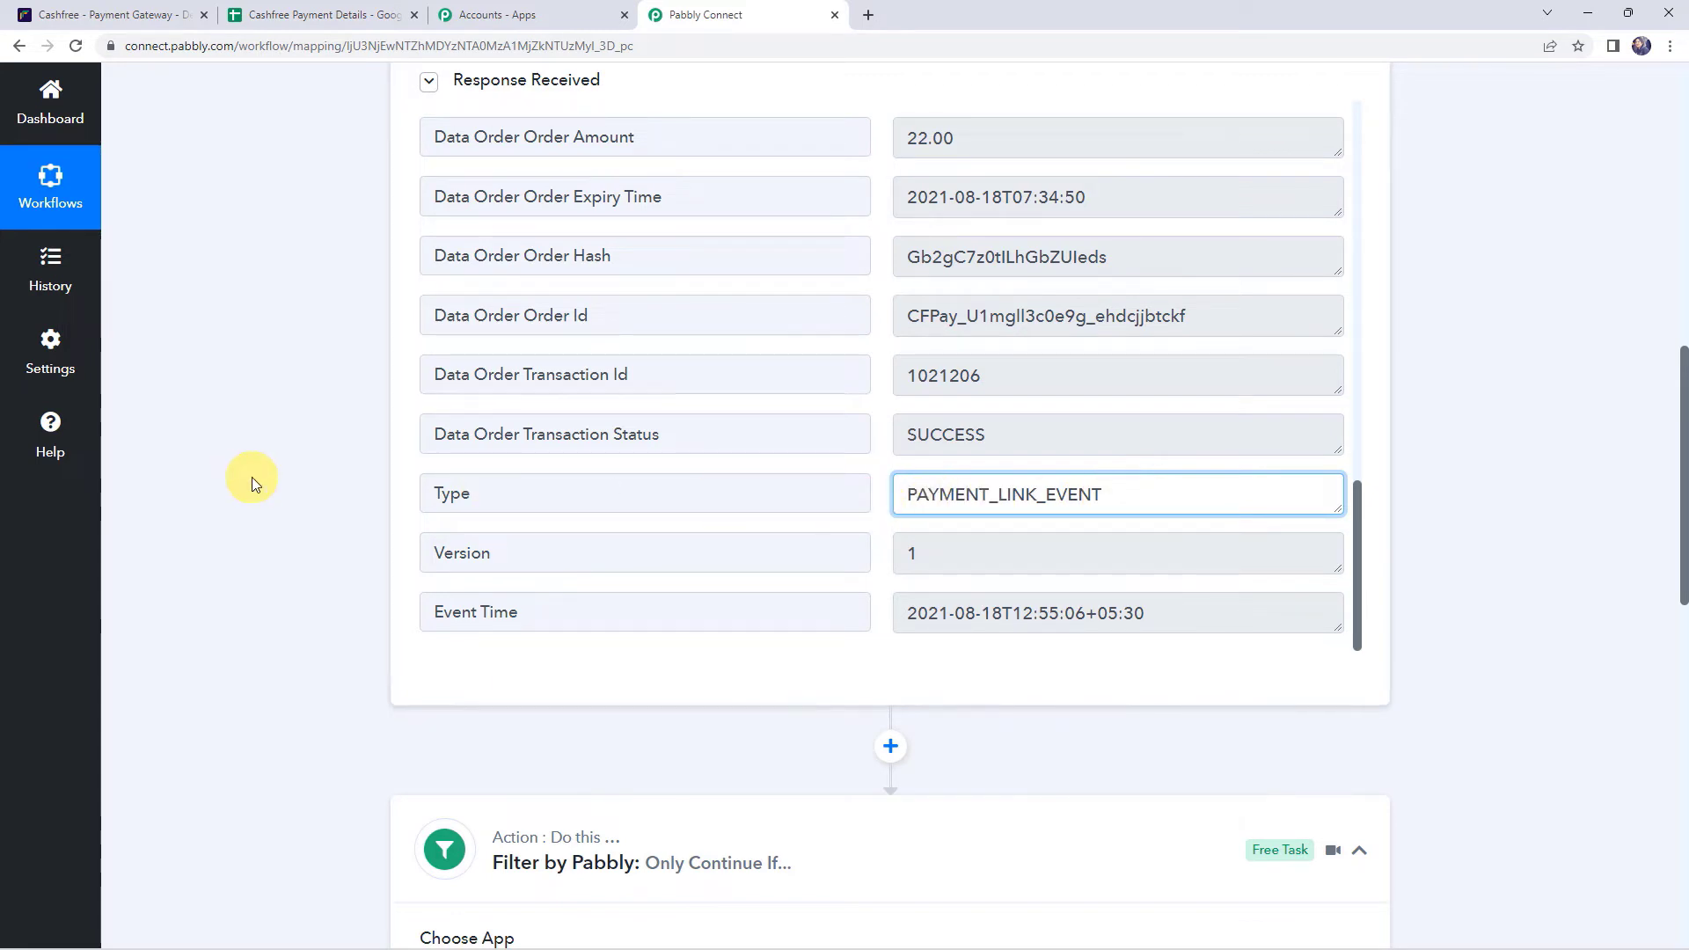
scroll(252, 477, down, 10)
scroll(252, 477, down, 4)
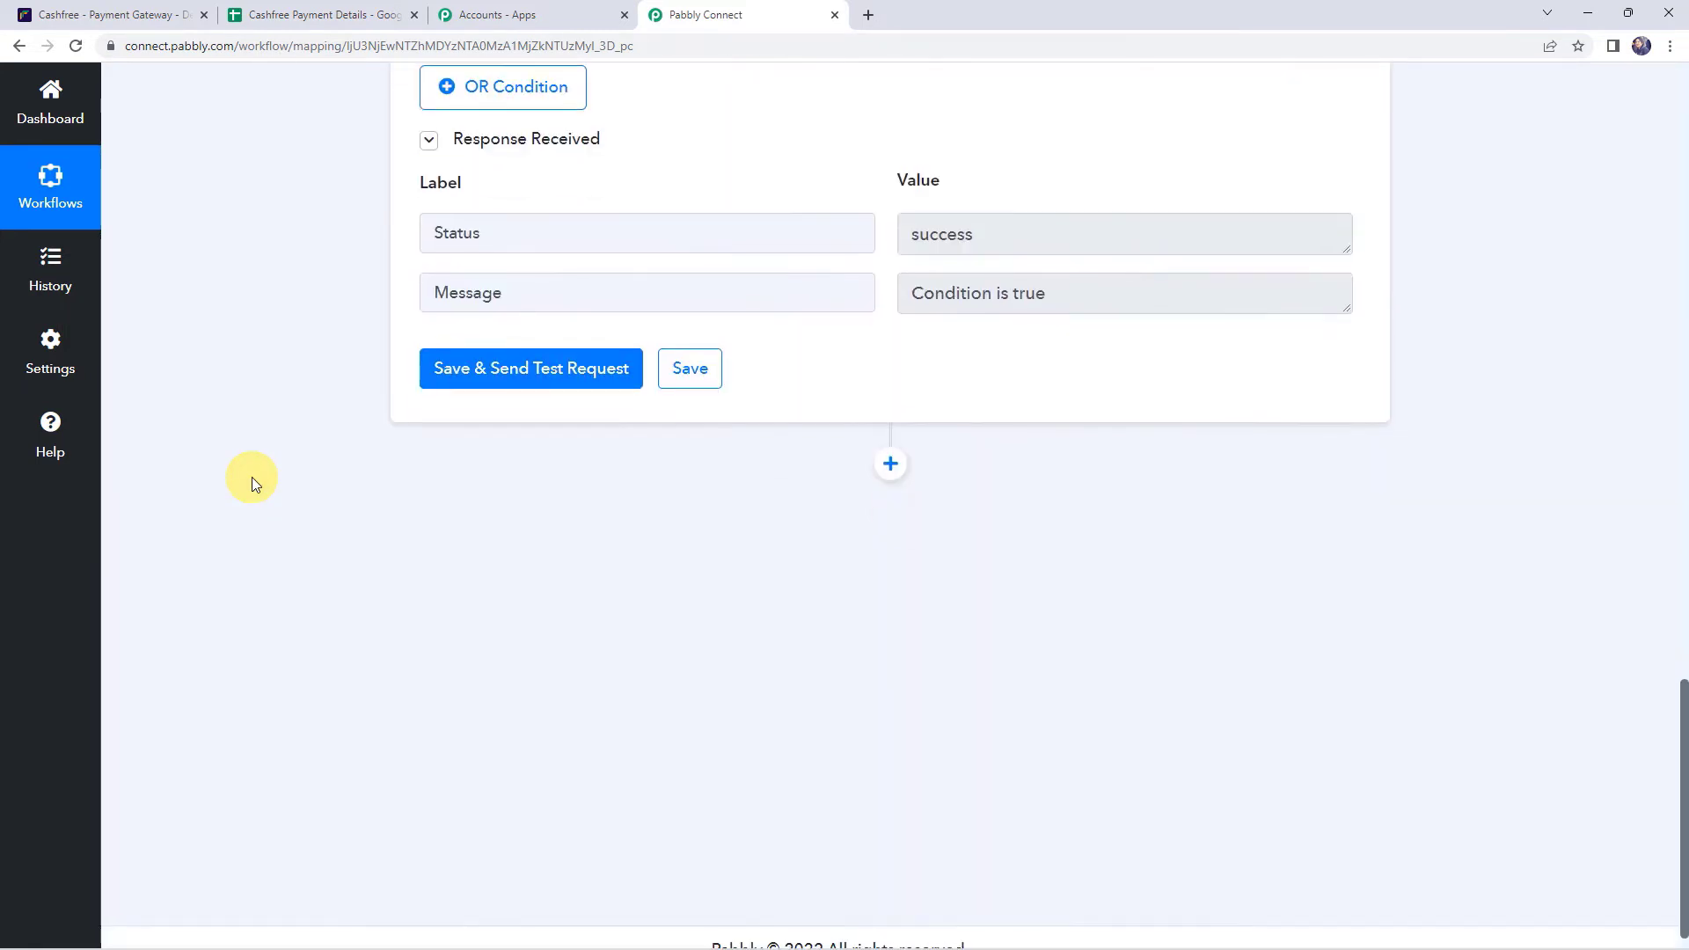
- Add a Google Sheets action step with the Add New Row action
click(890, 444)
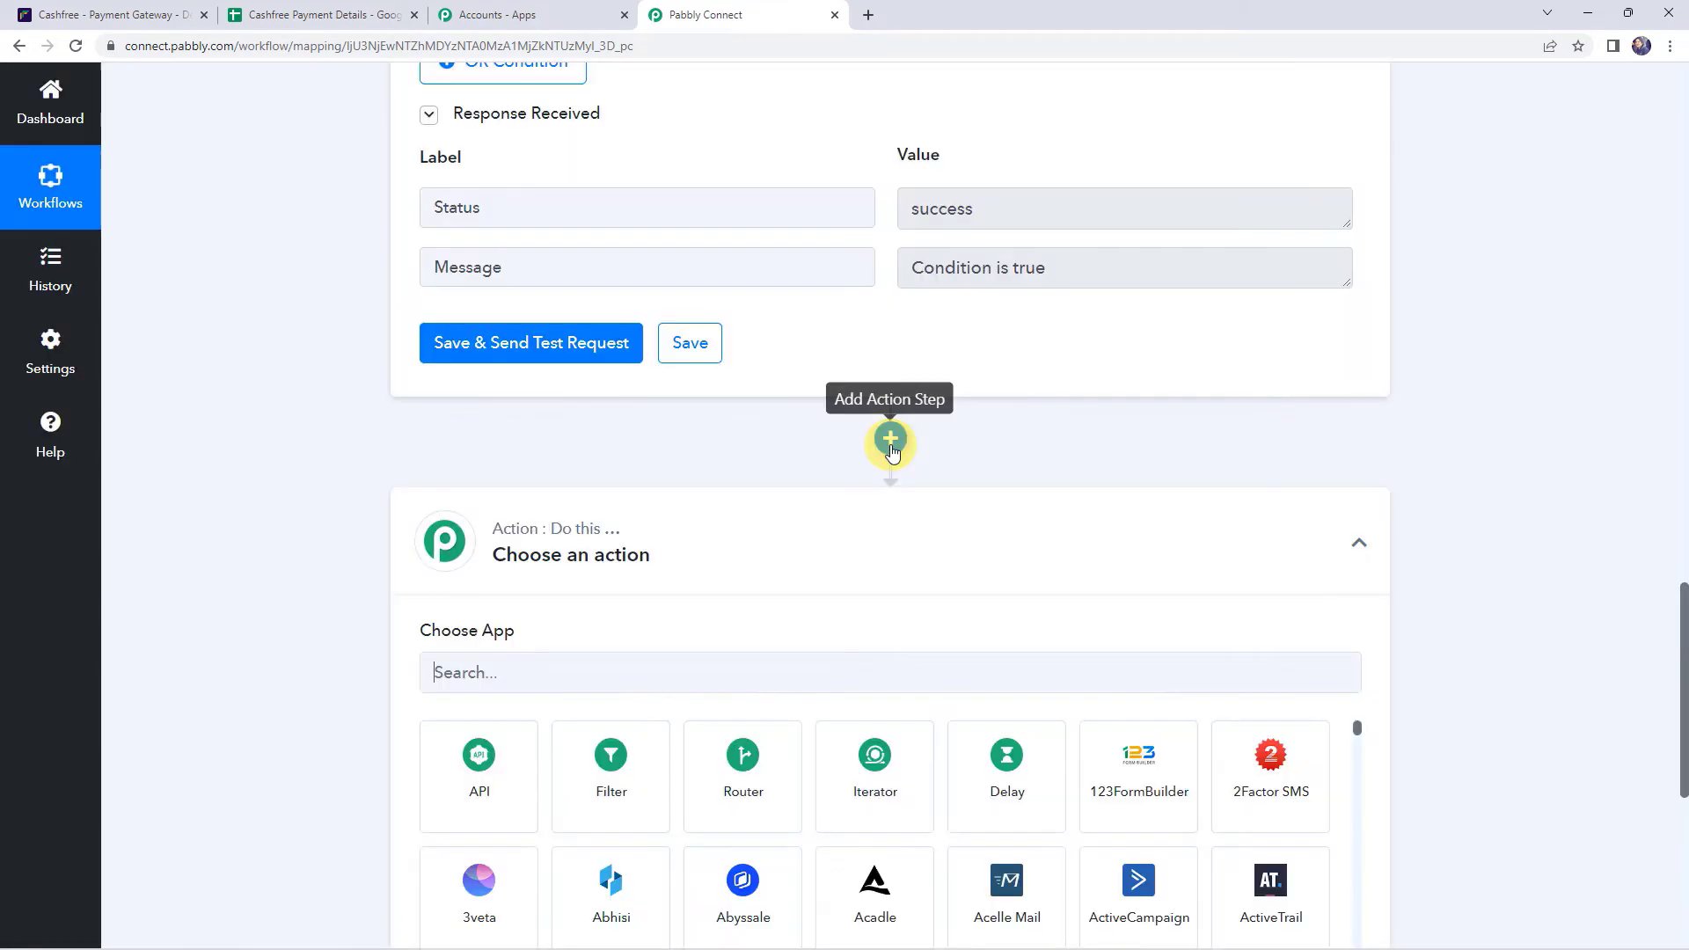
text(SHEET)
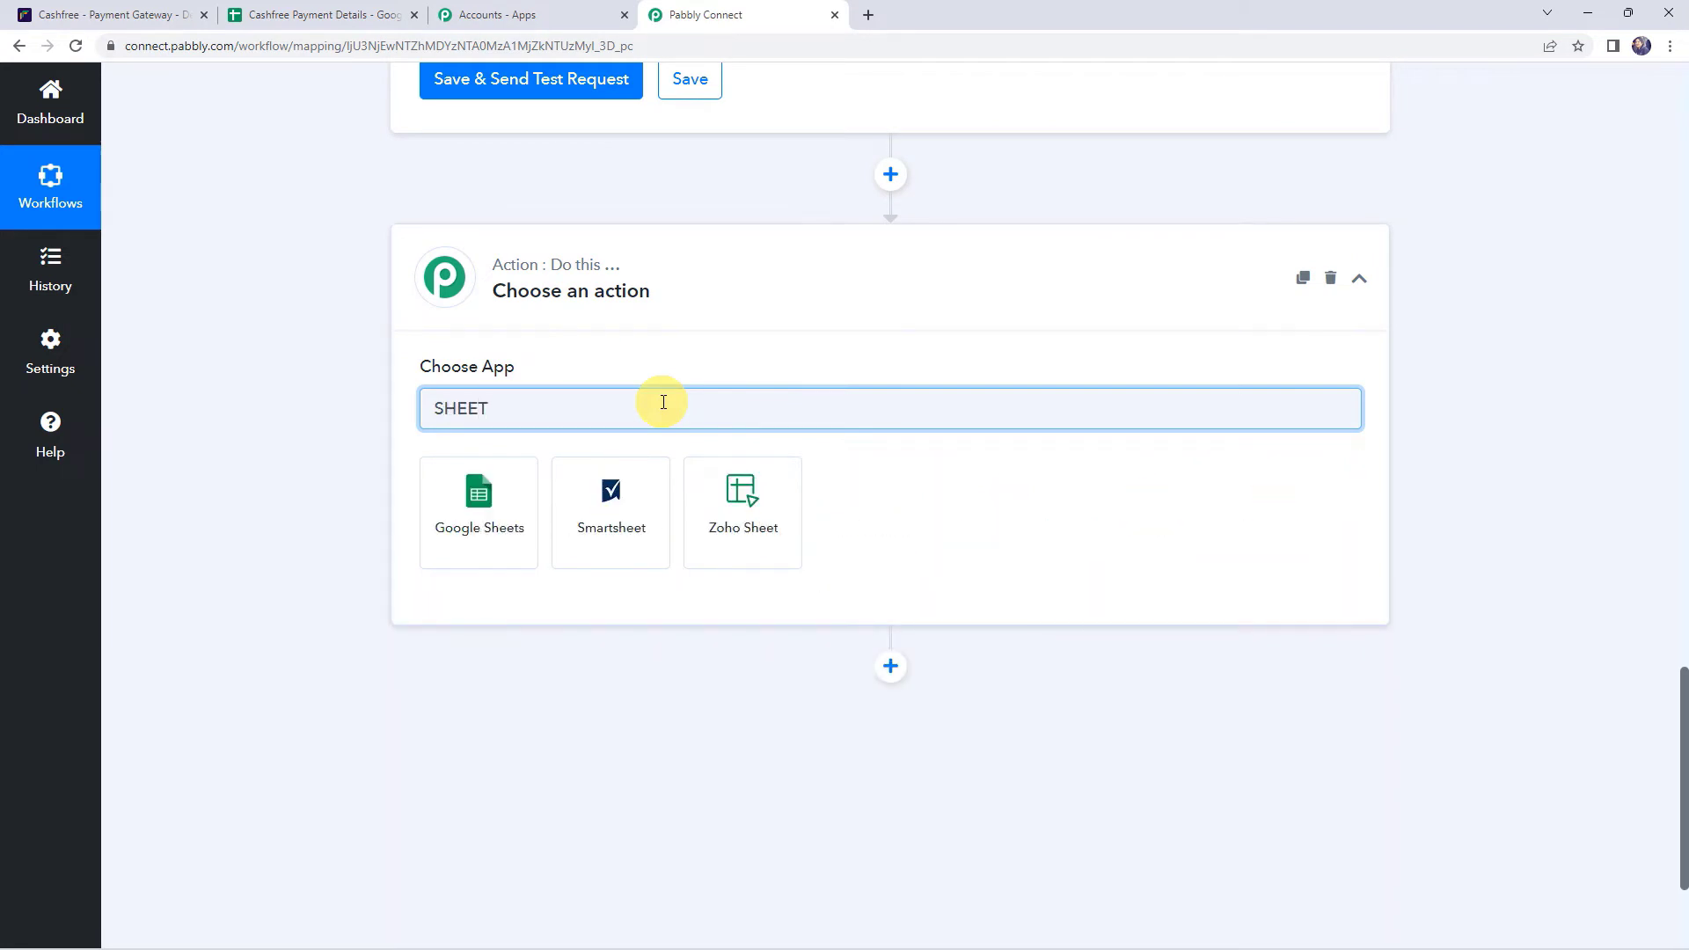
click(522, 501)
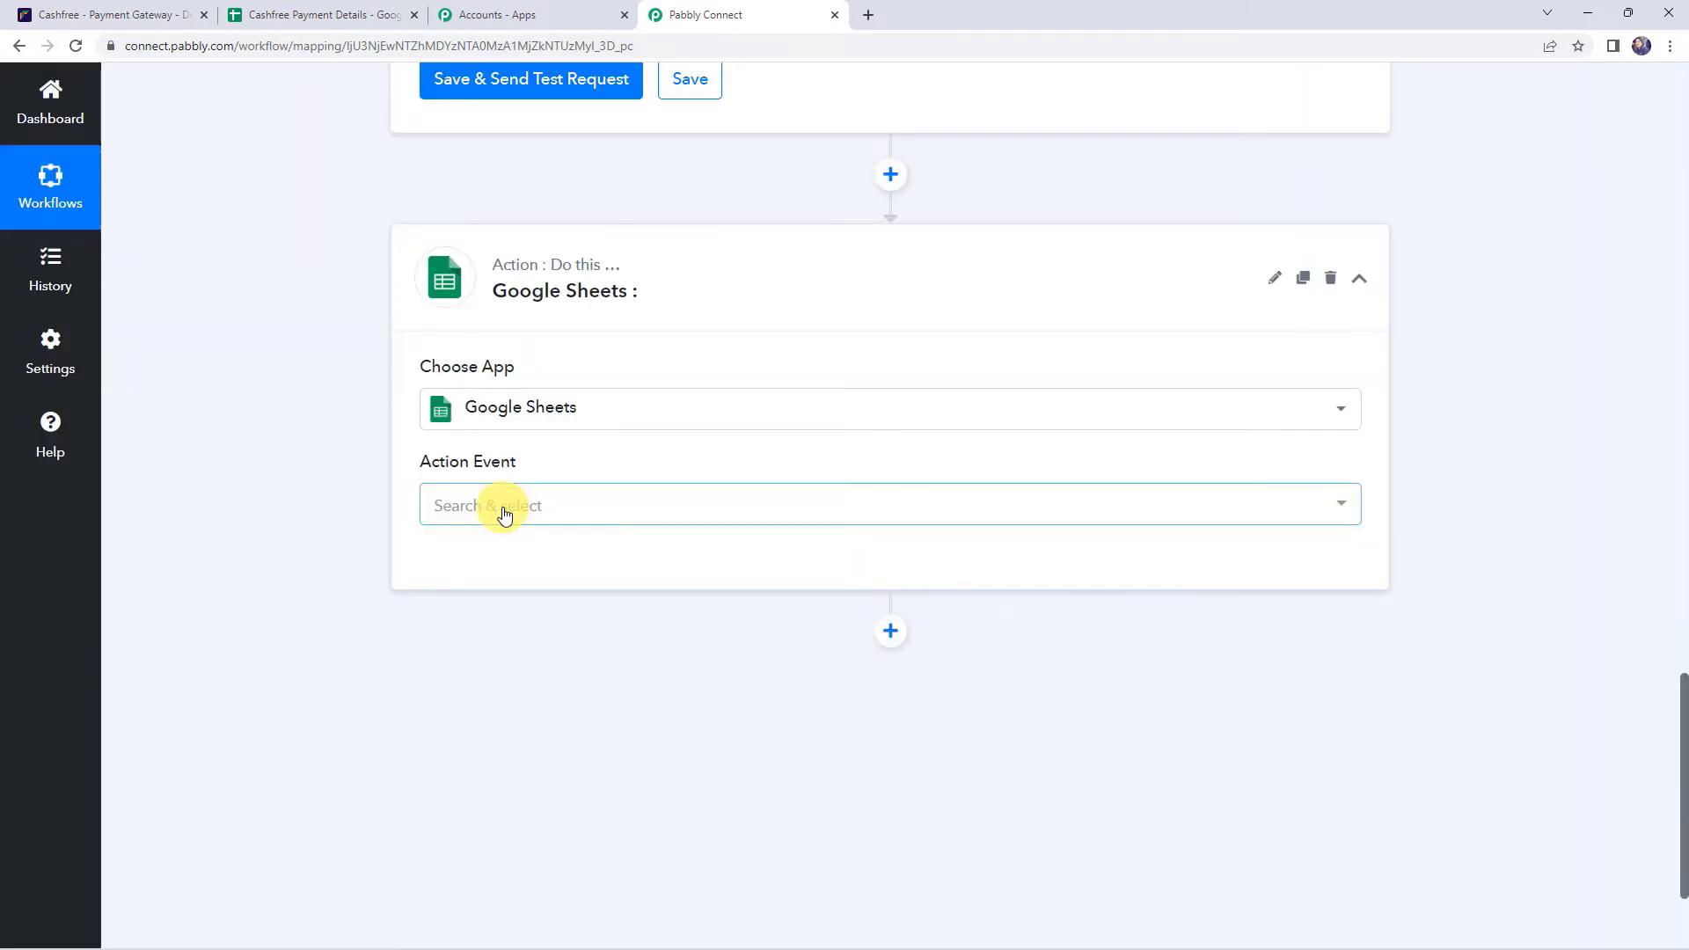
click(503, 507)
click(510, 616)
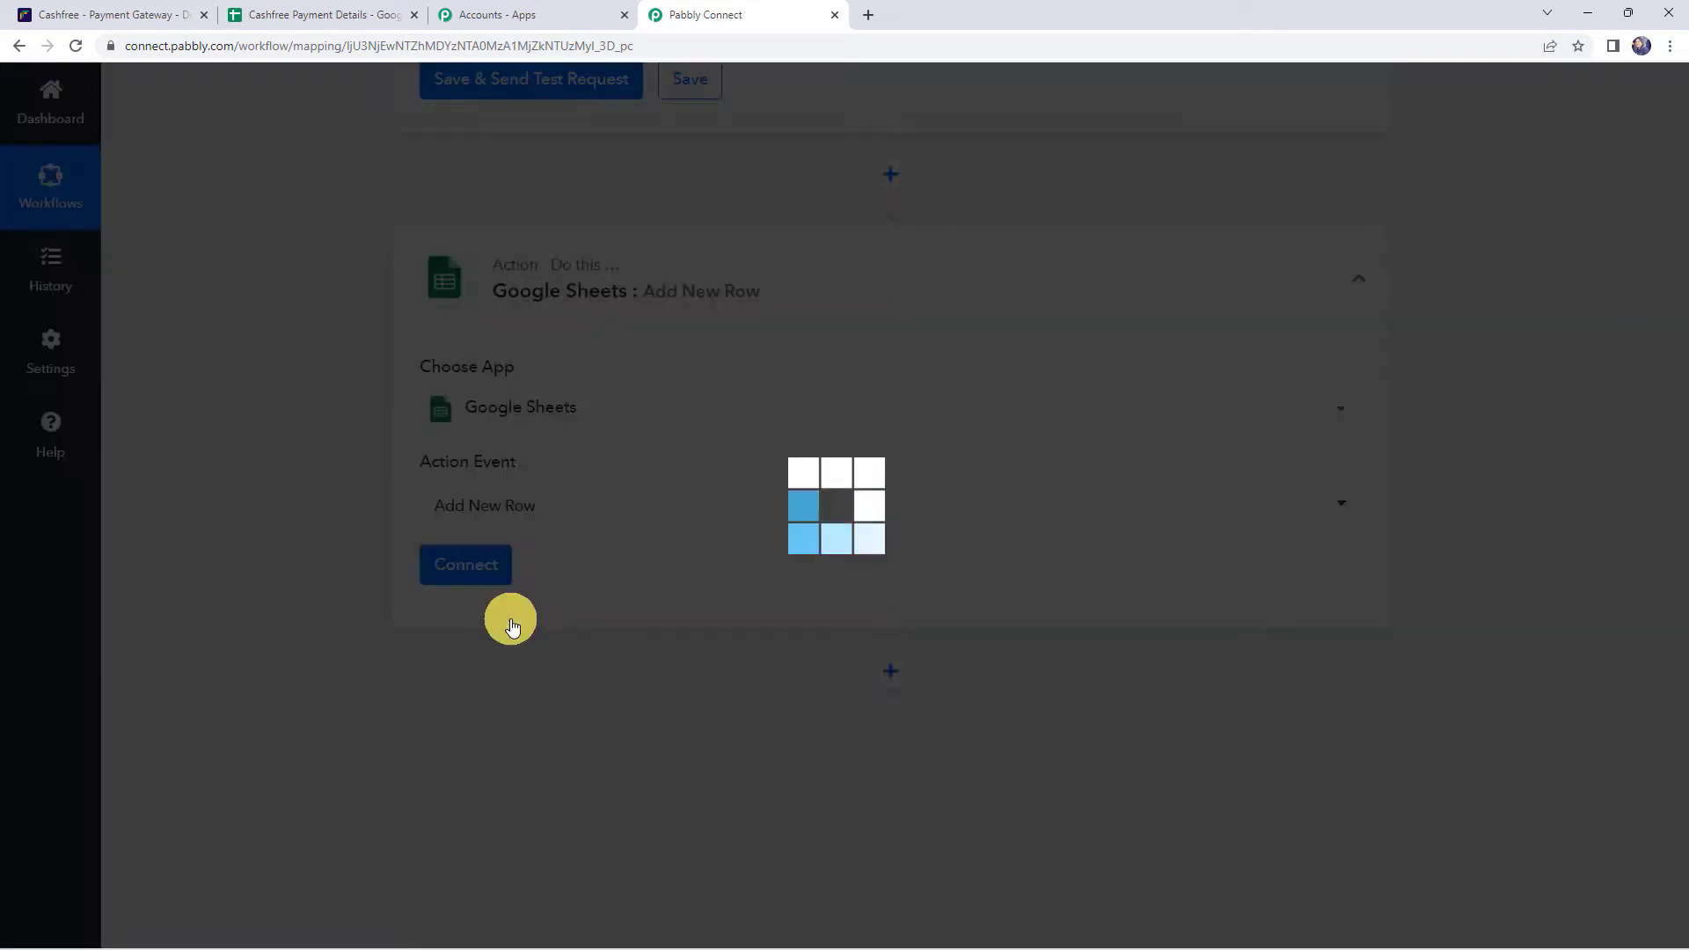
- Connect a new Google Sheets account by authorising the first listed Google account
click(482, 569)
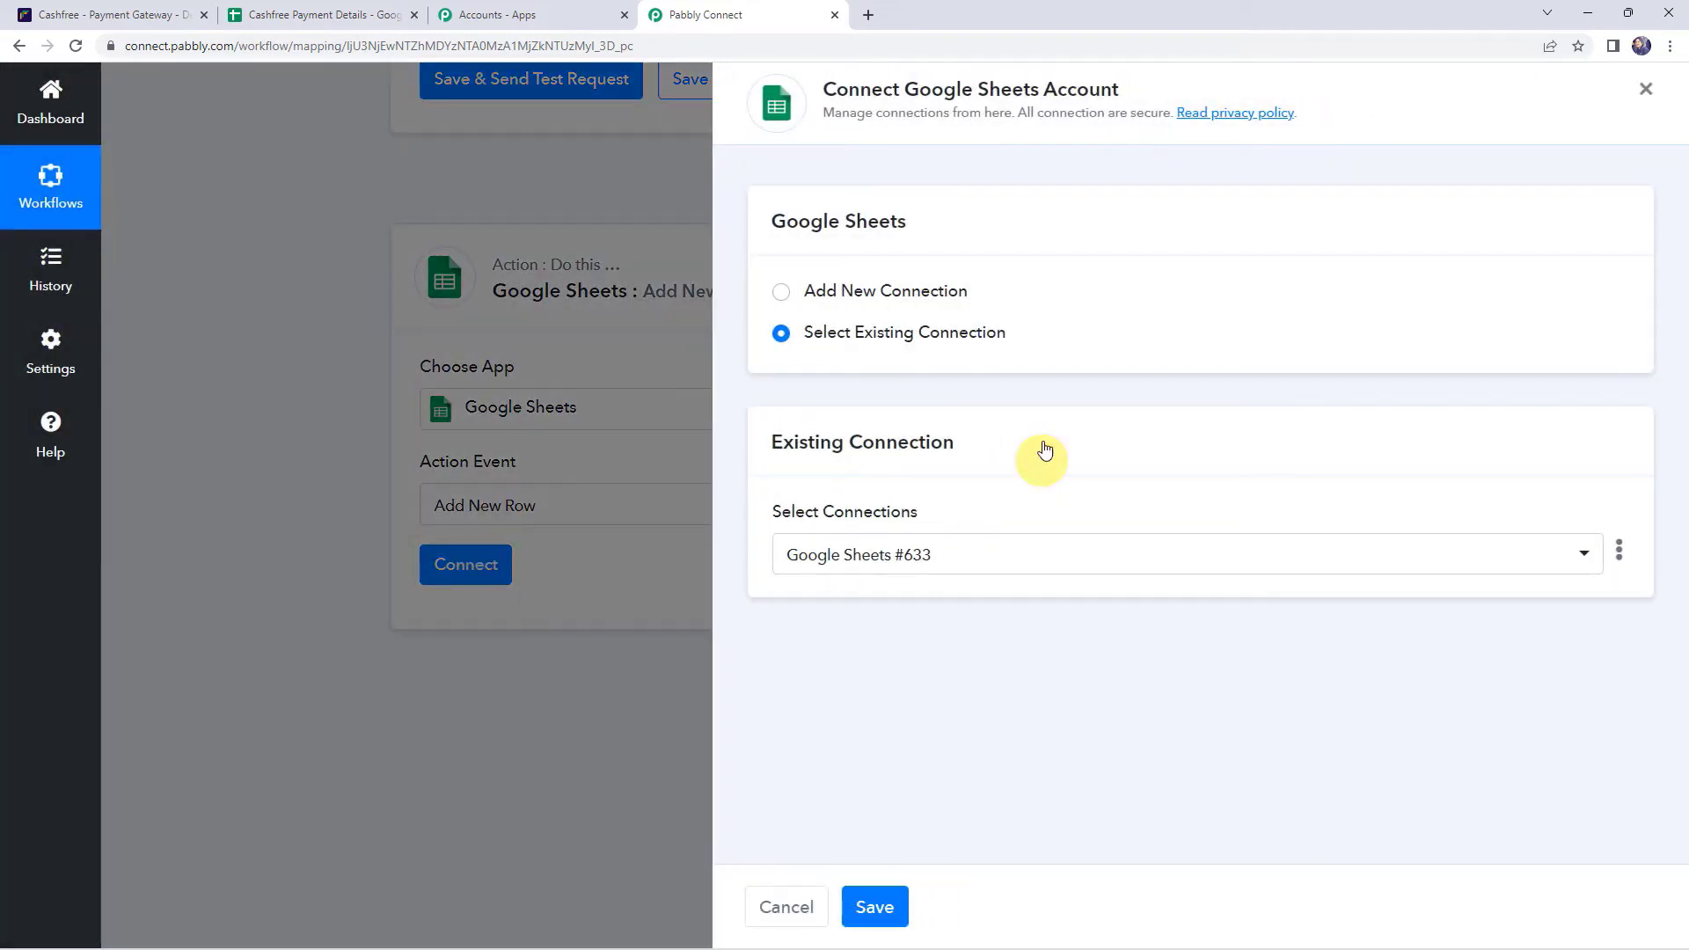
click(894, 292)
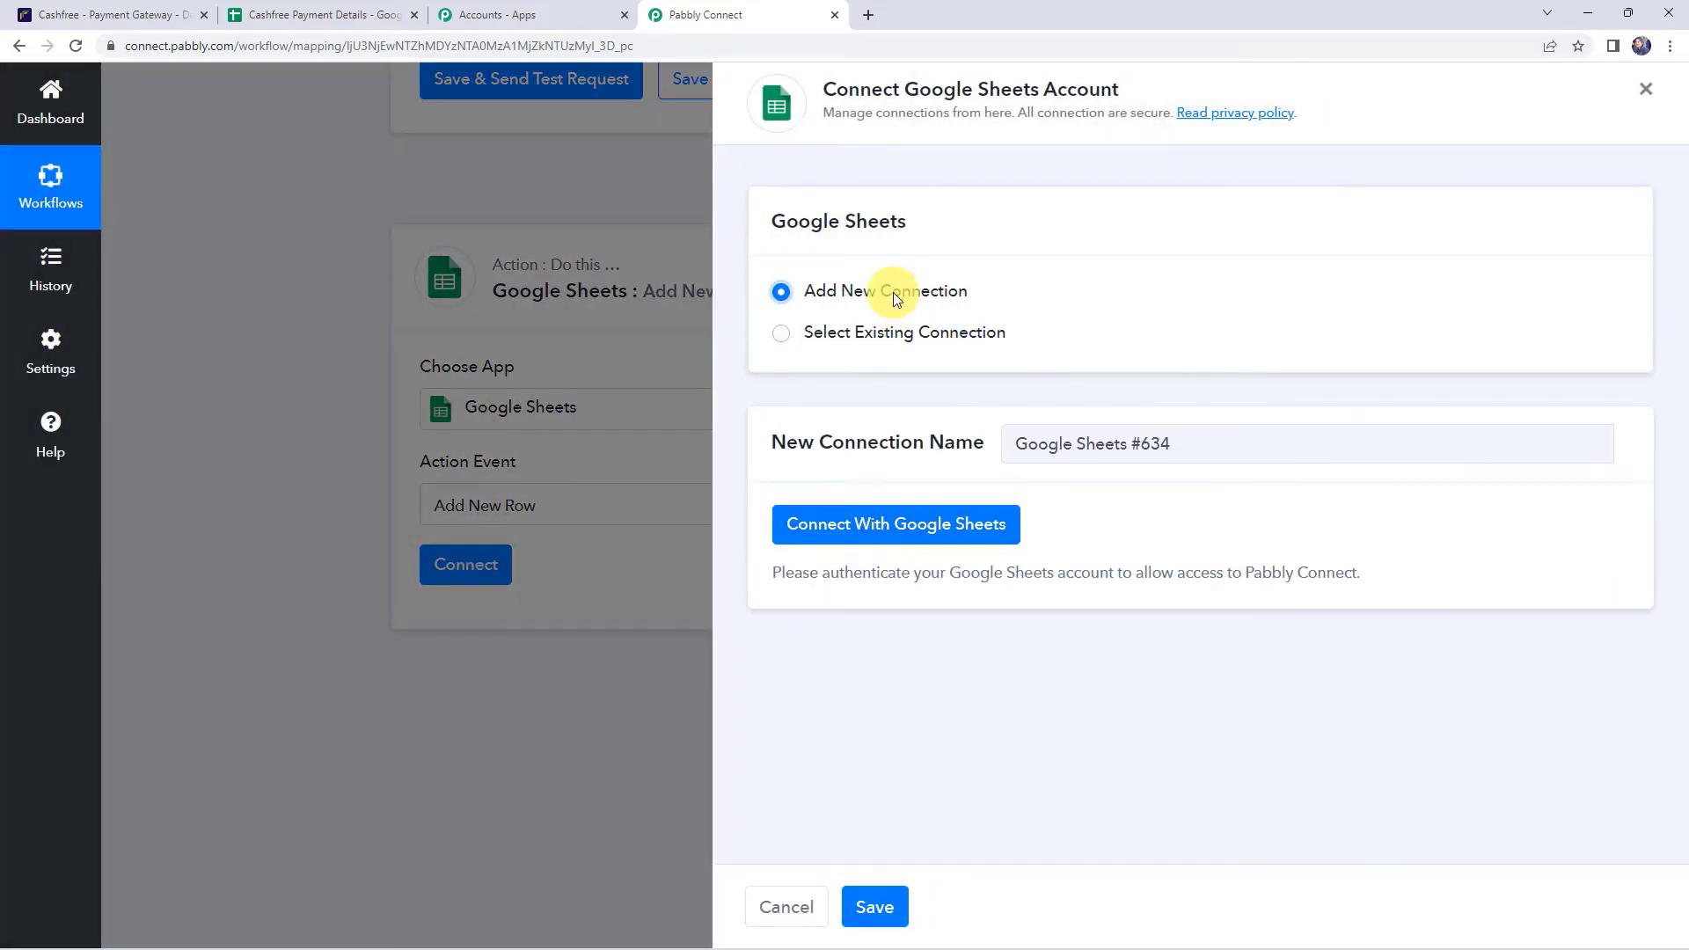
click(934, 539)
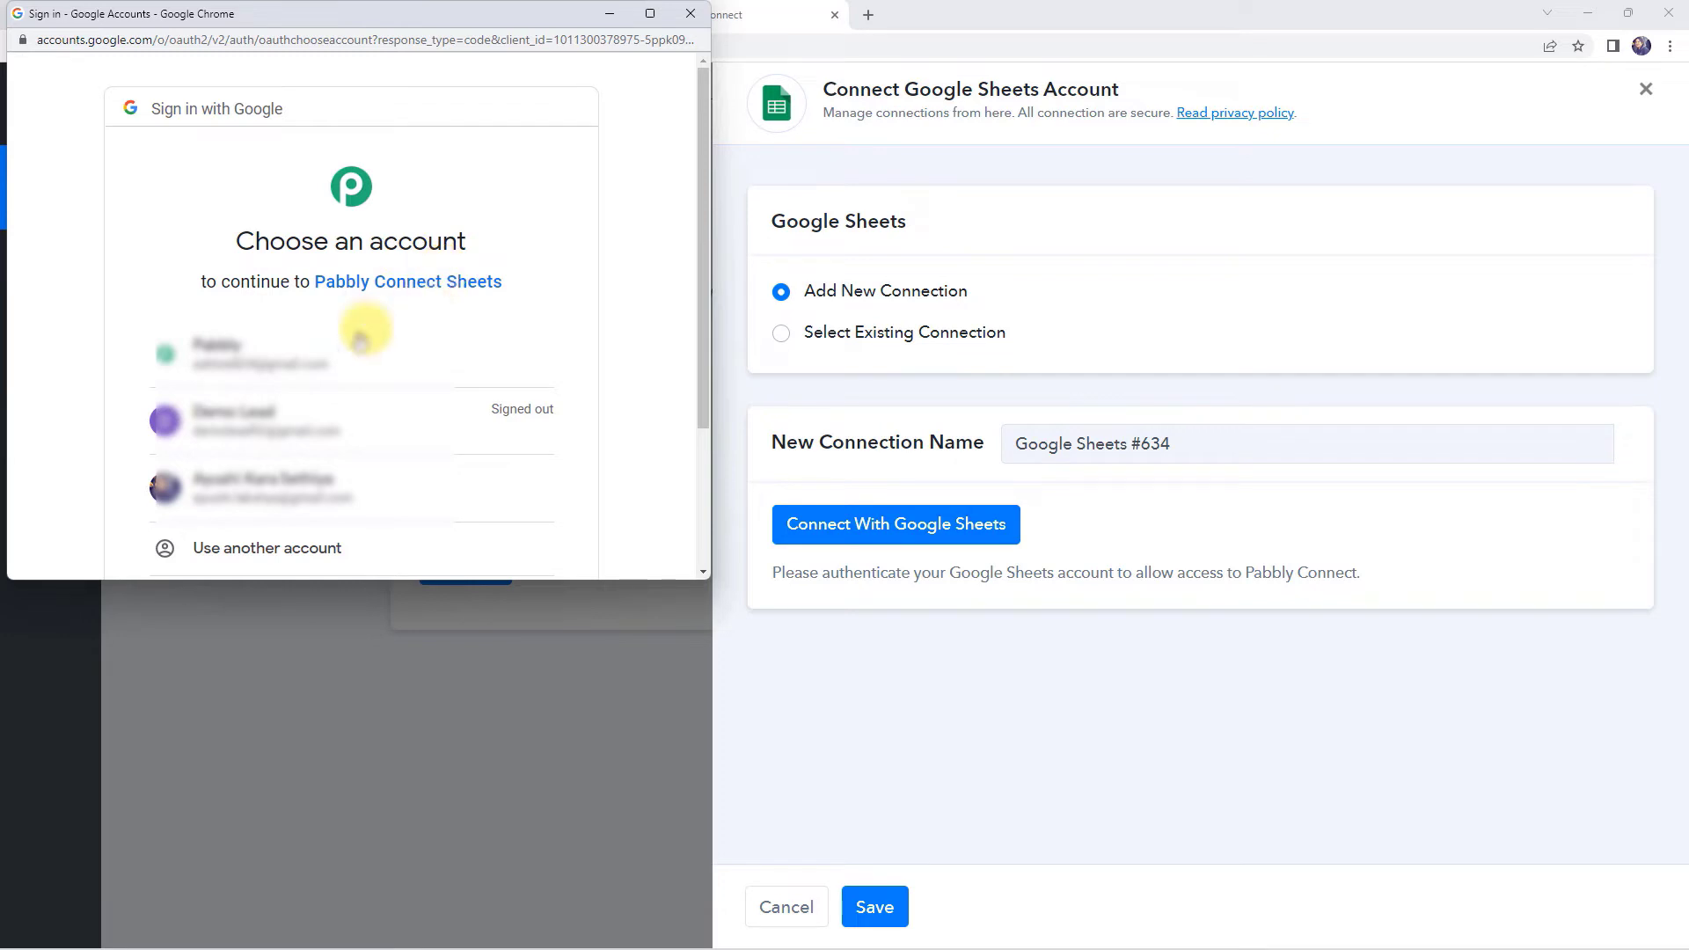
click(307, 368)
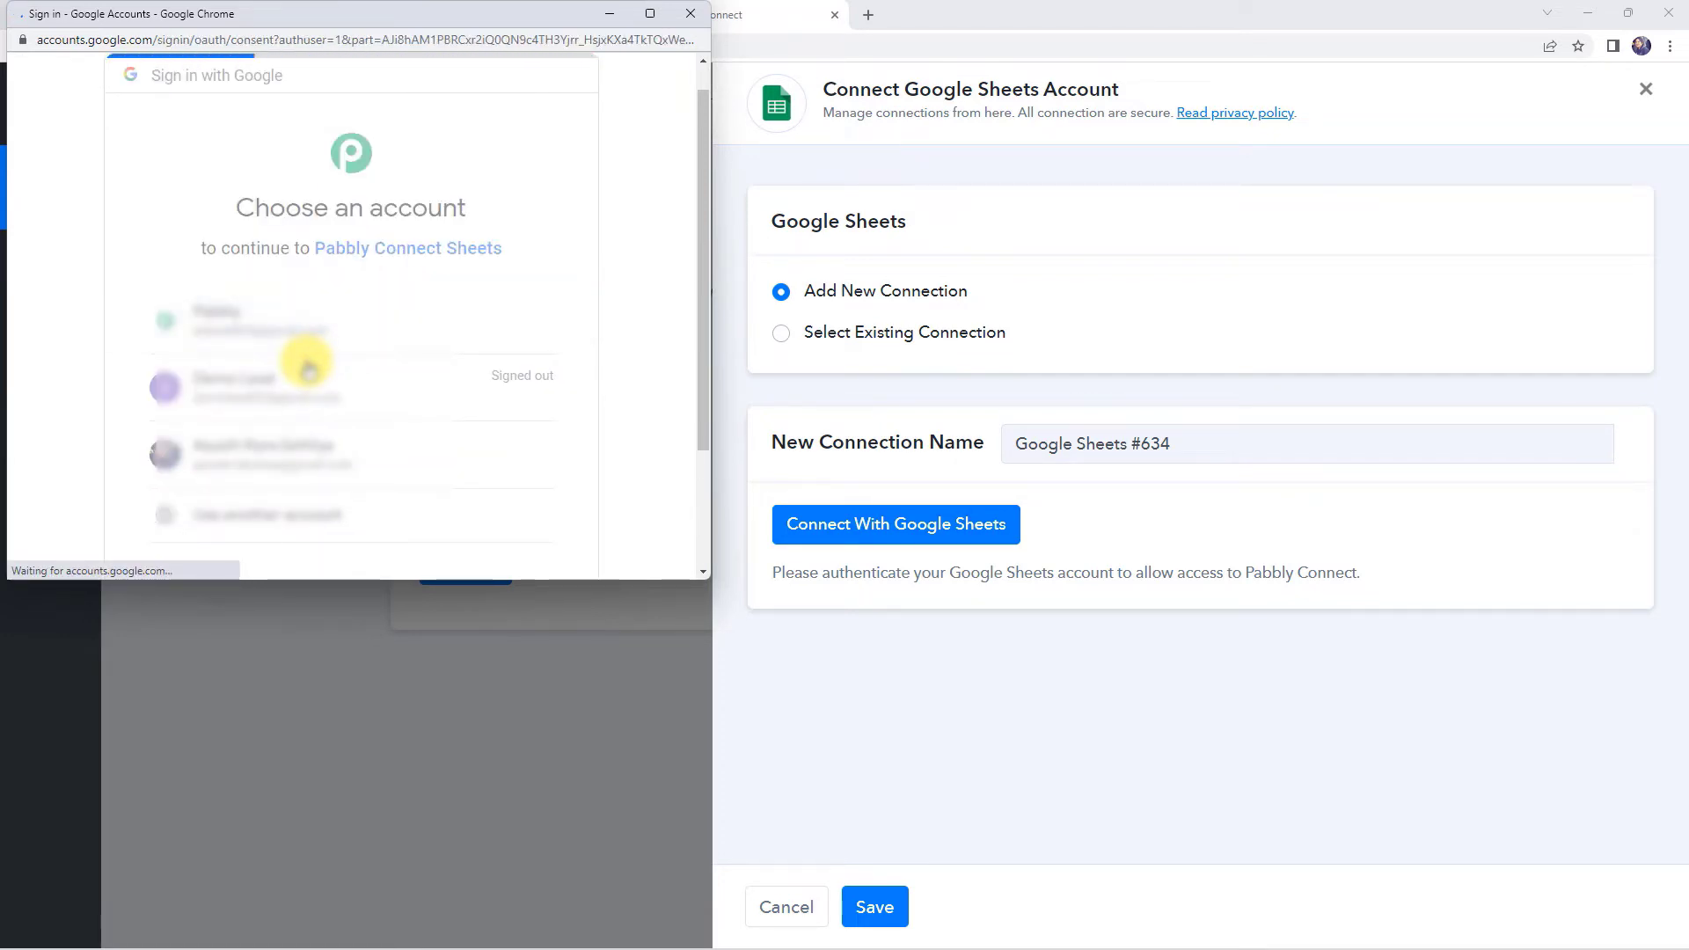
scroll(369, 366, down, 5)
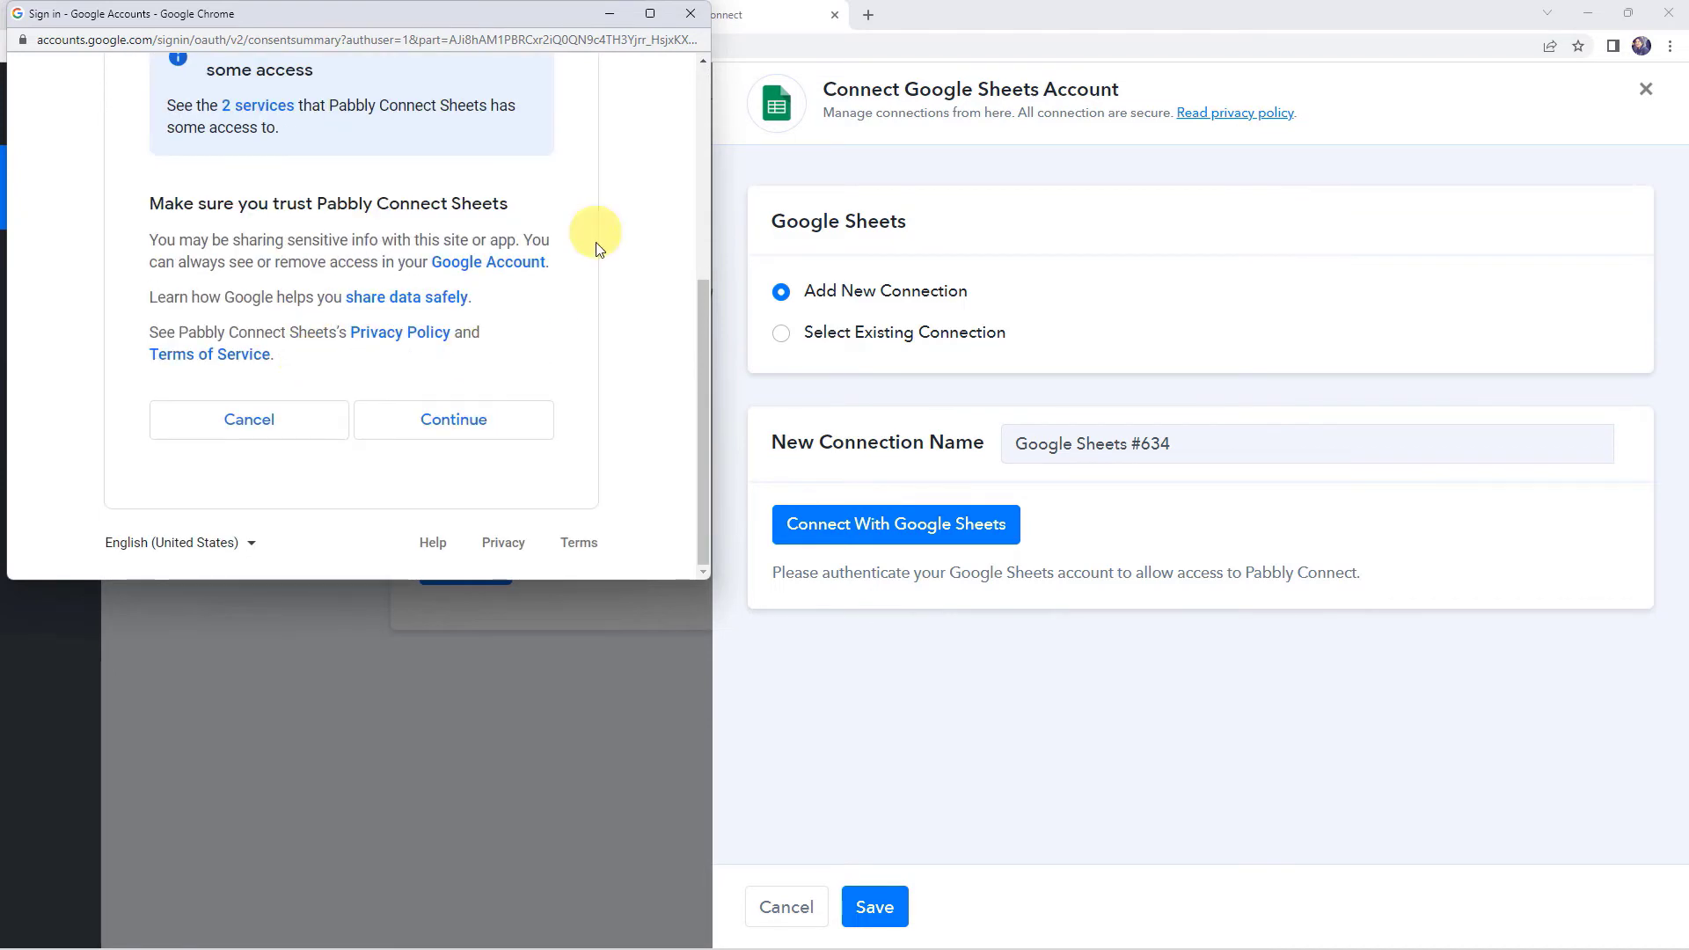
click(472, 428)
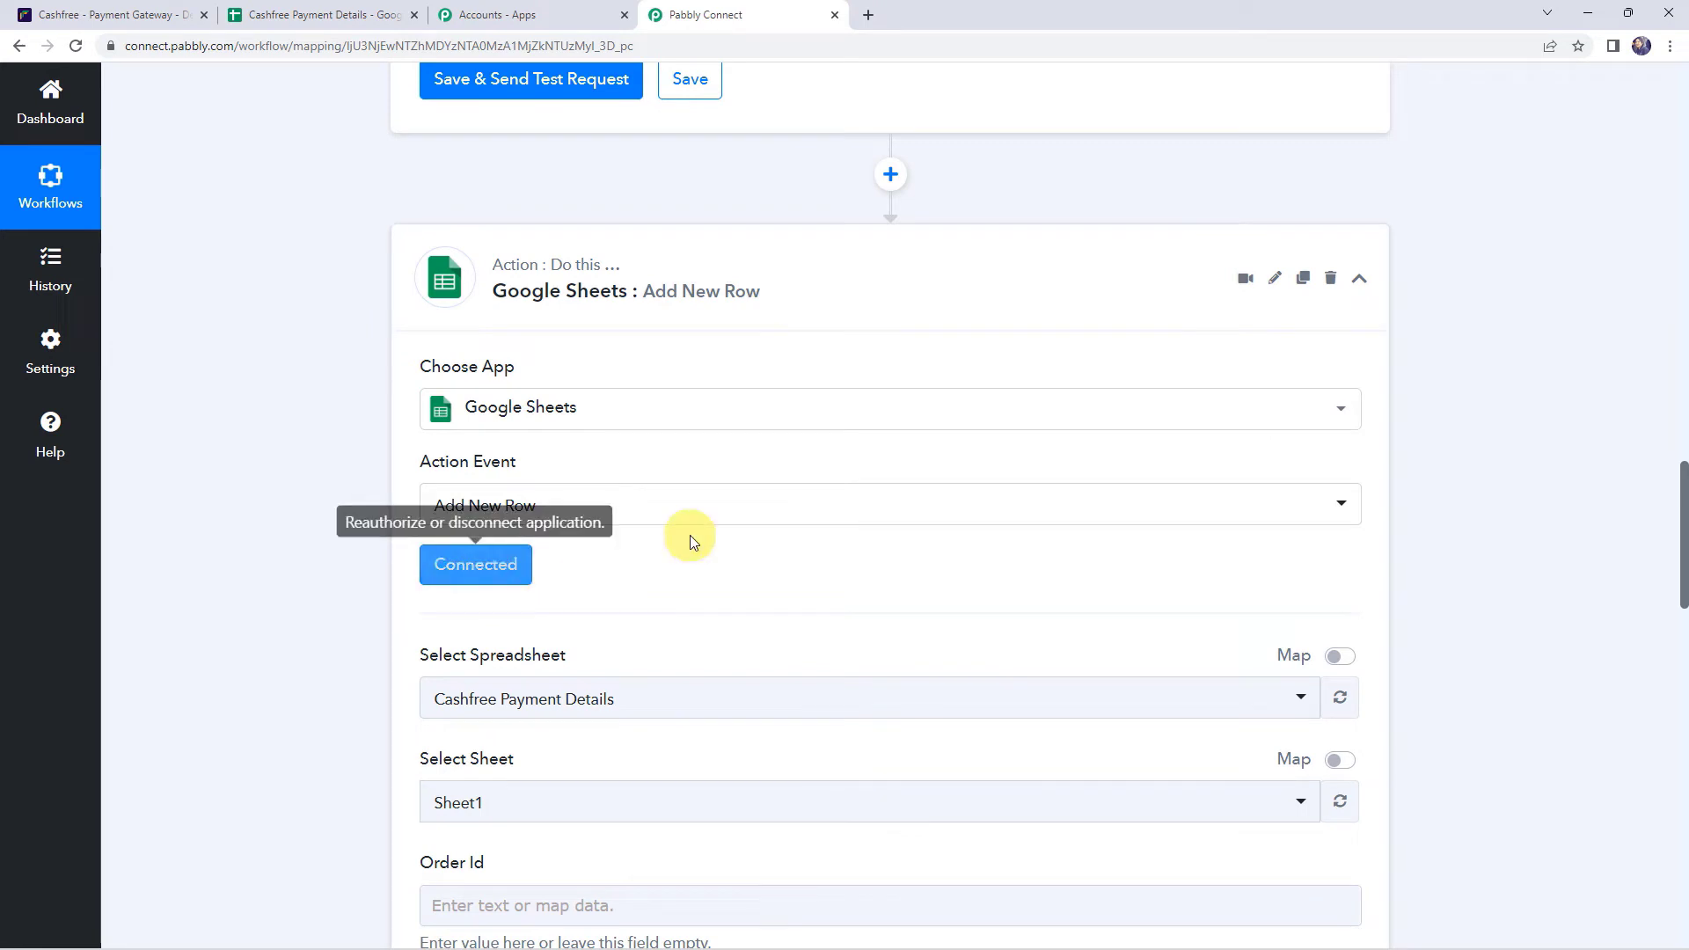
- Select the Cashfree Payment Details spreadsheet and switch to its browser tab
scroll(314, 519, down, 5)
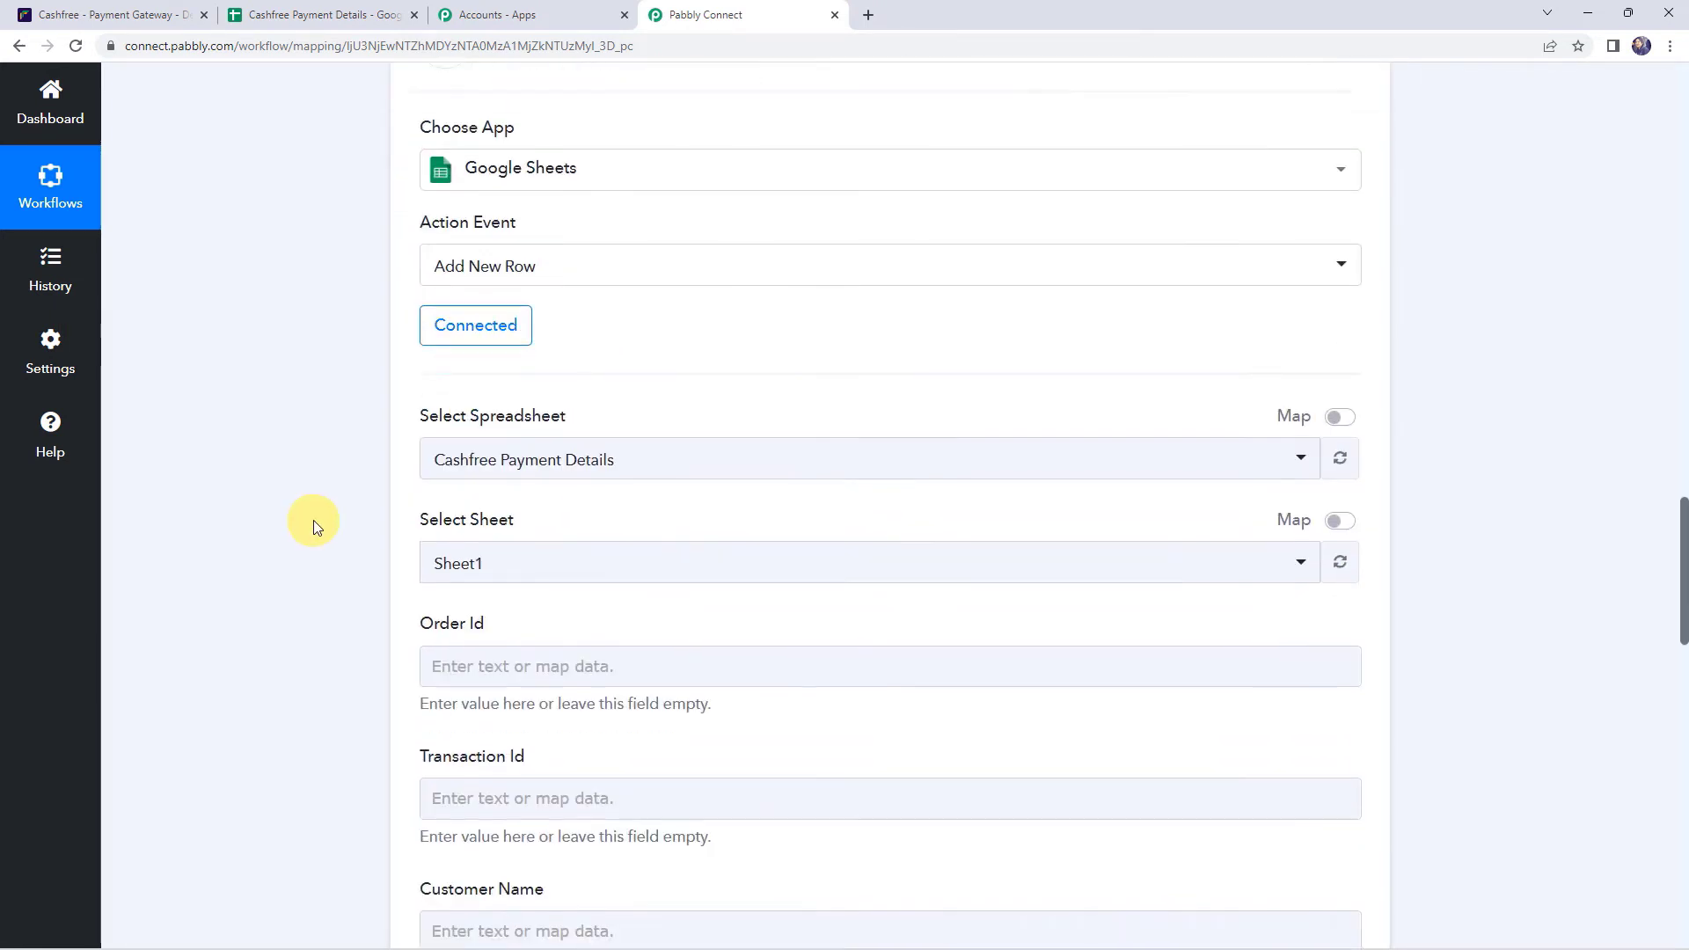
click(494, 264)
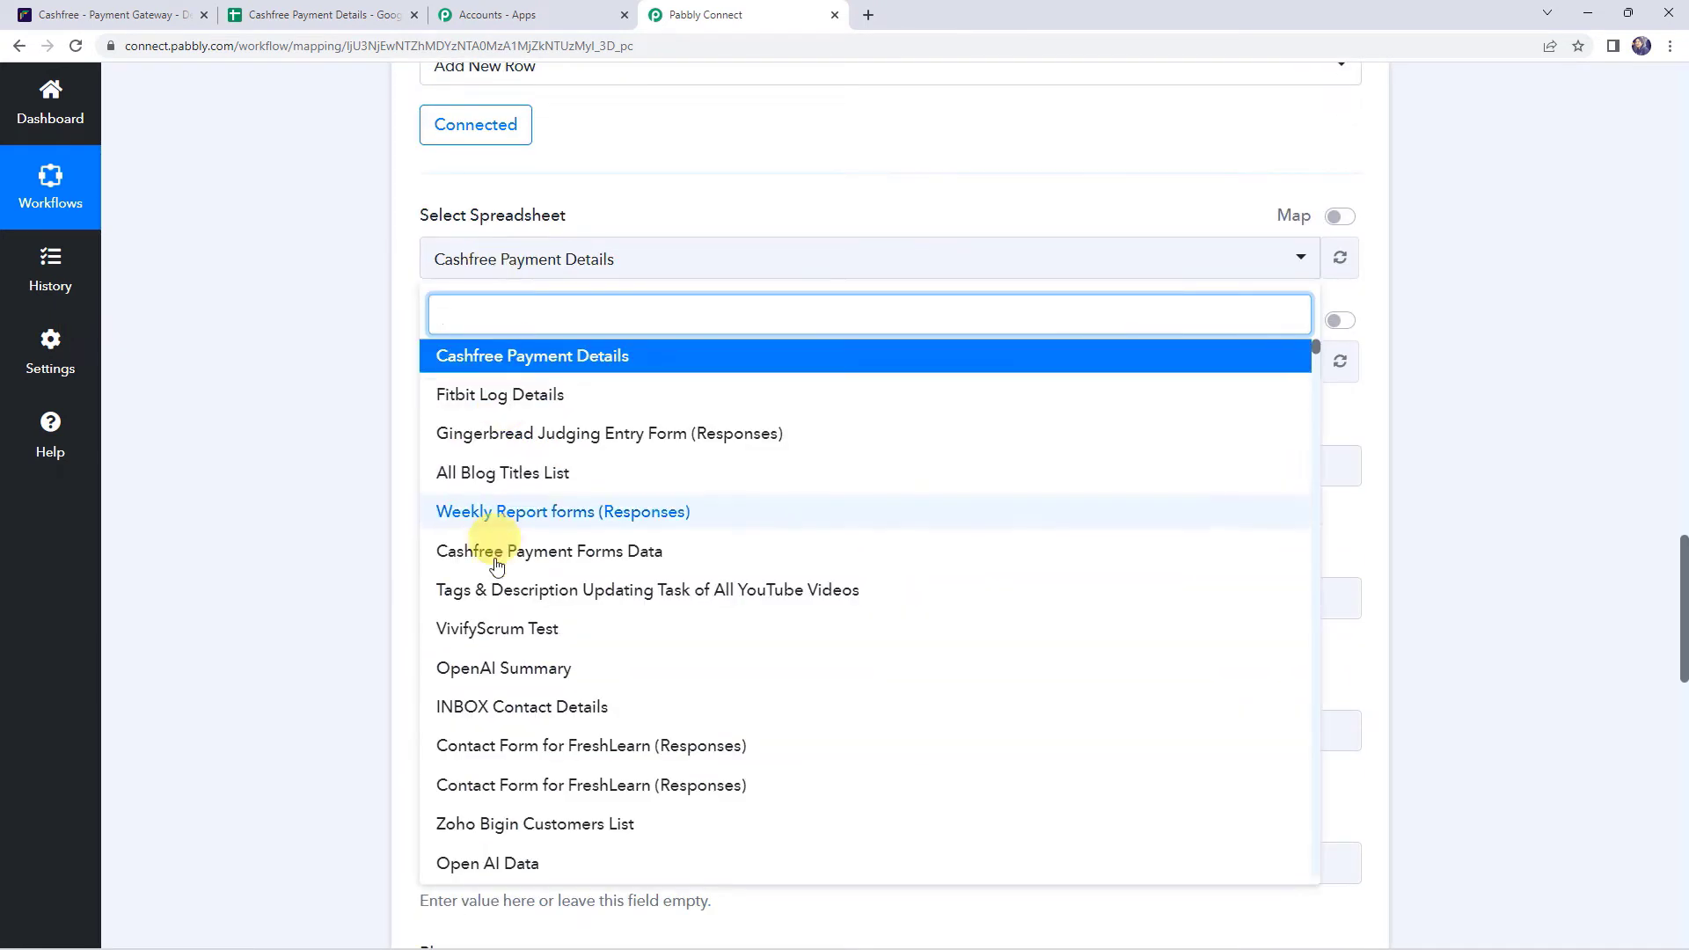
click(471, 354)
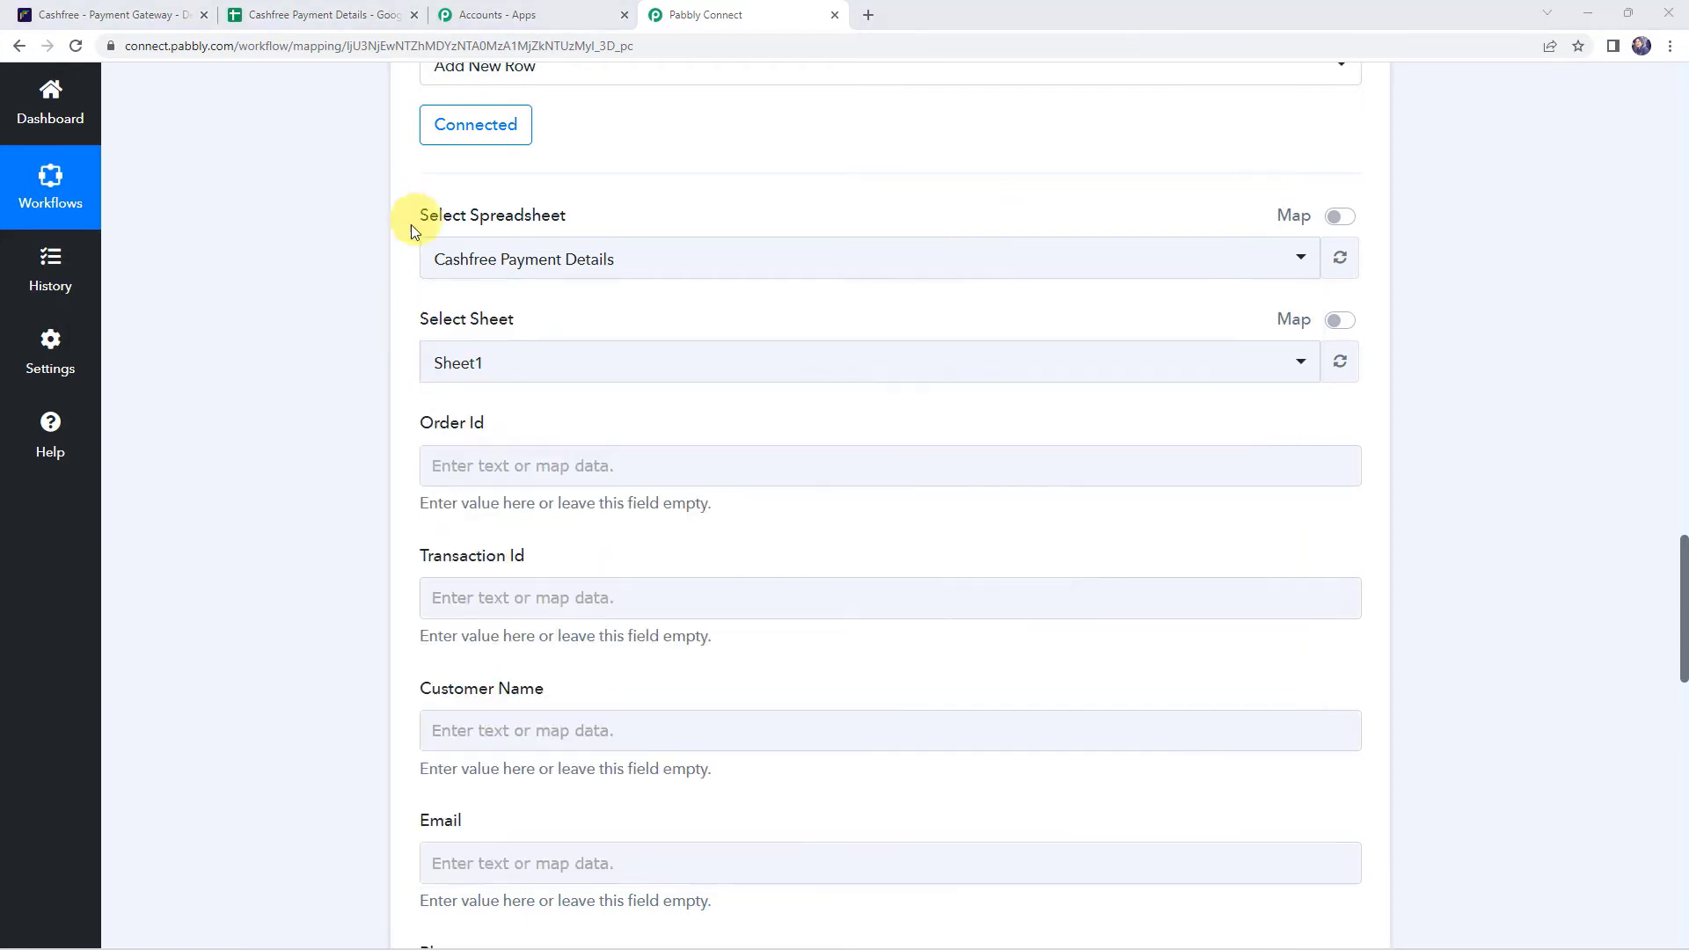
click(336, 8)
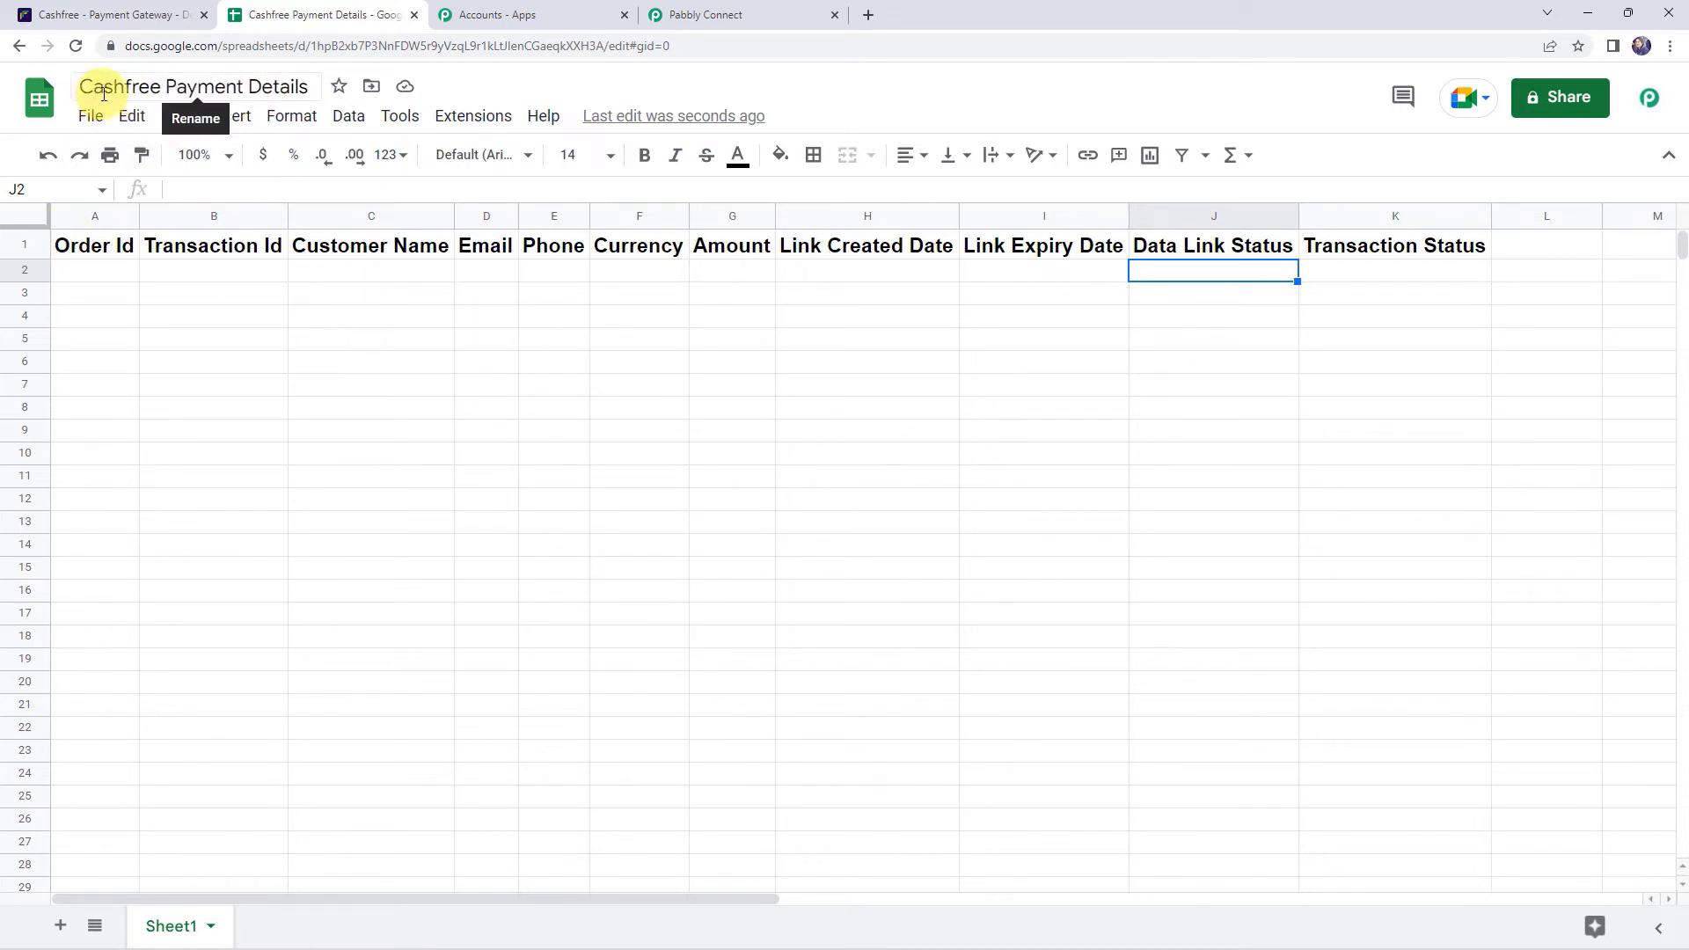
- Check the eleven headers from Order Id to Transaction Status, then return to Pabbly Connect
click(769, 14)
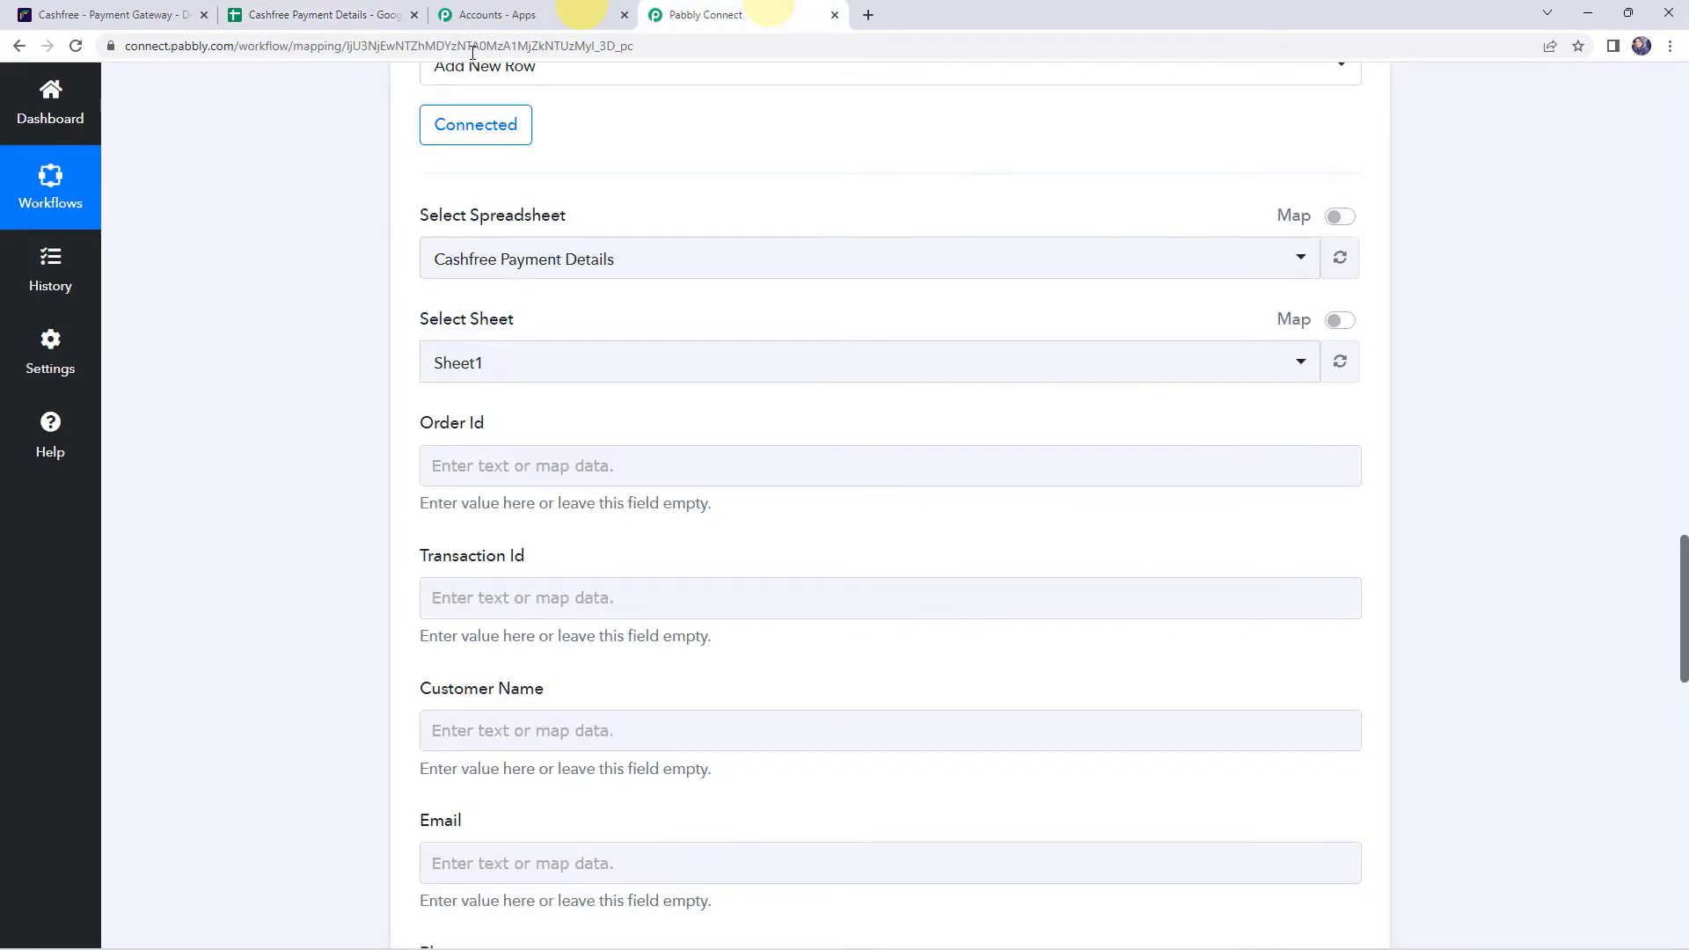
click(520, 260)
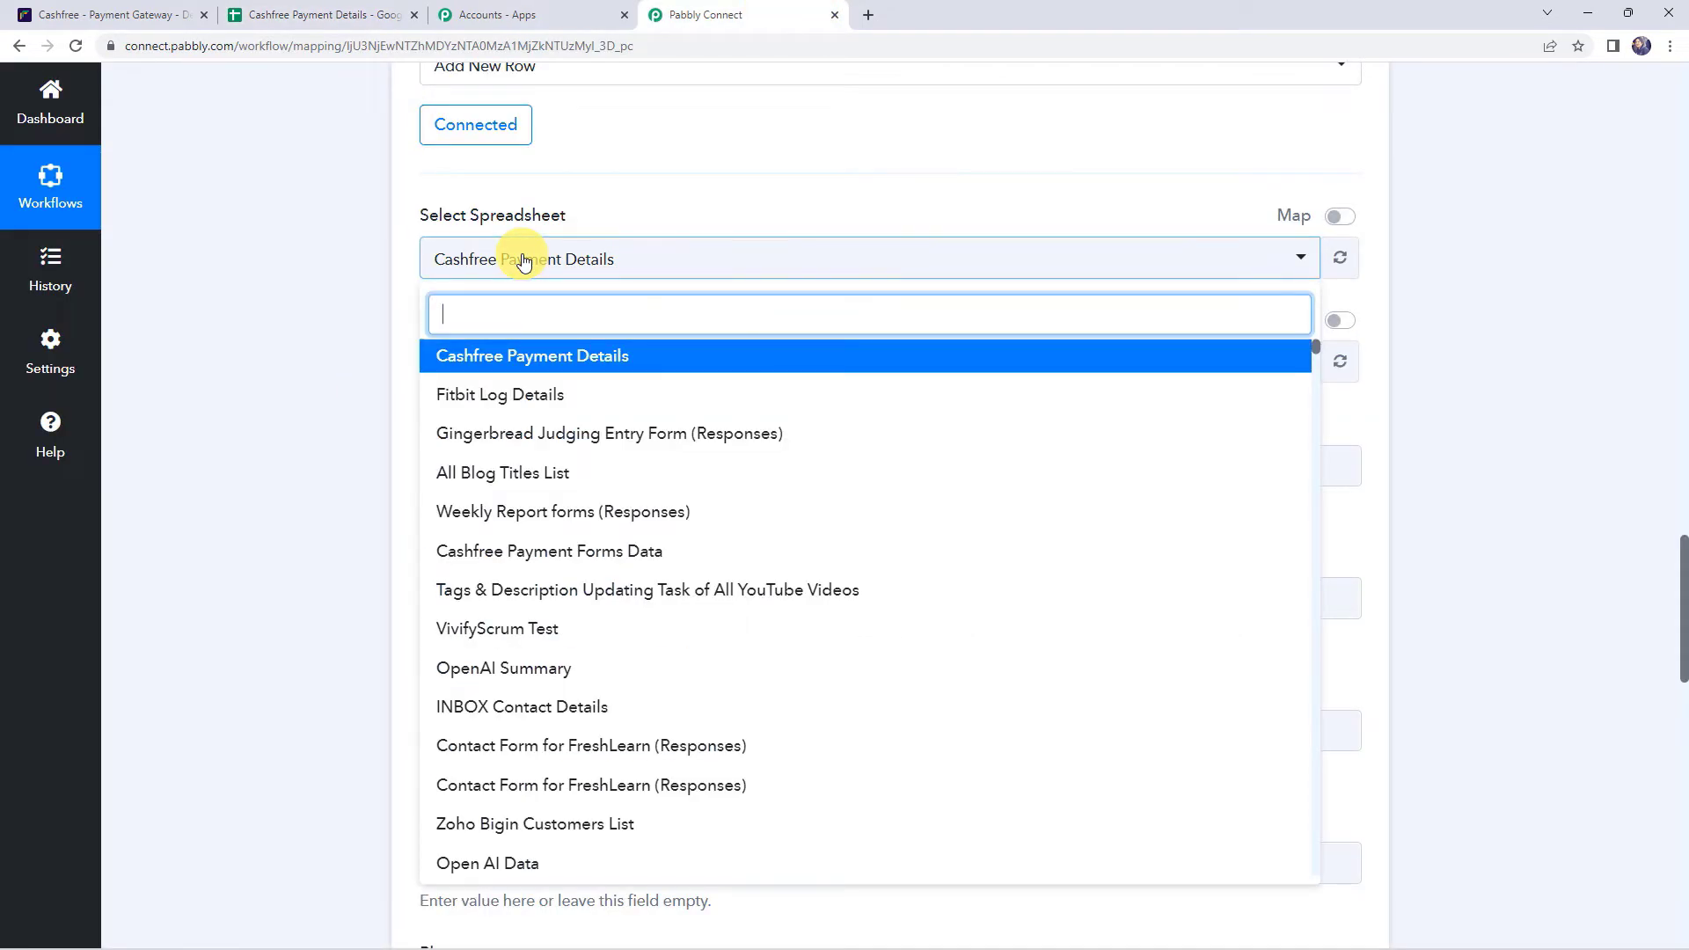
click(467, 361)
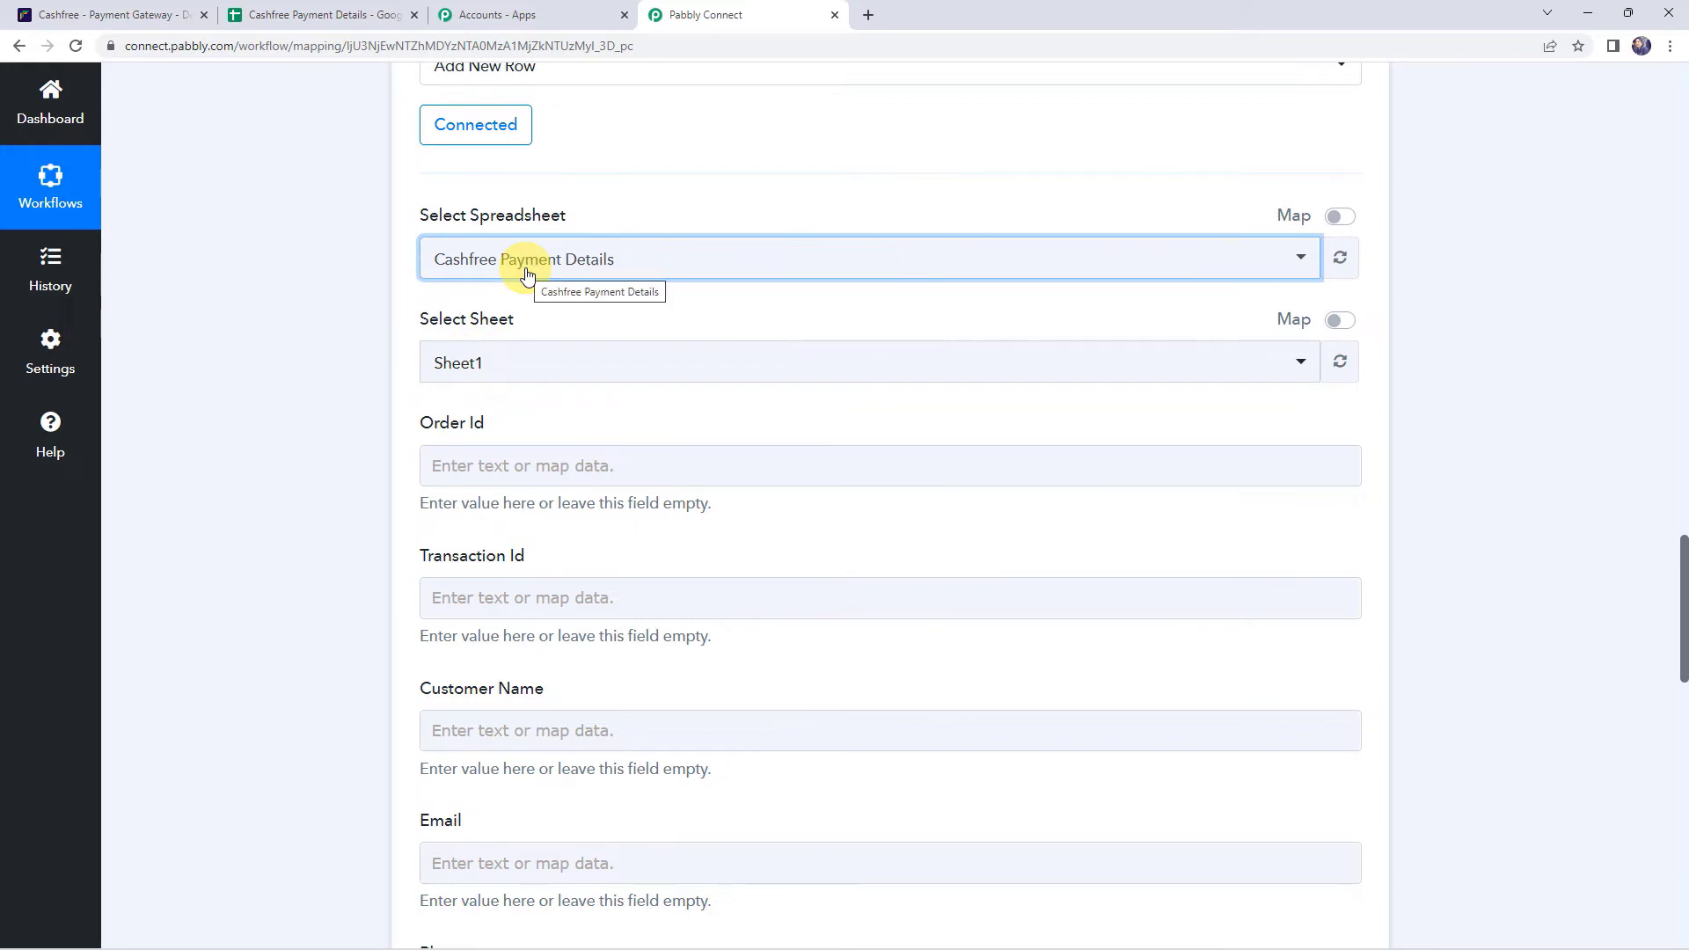
click(518, 366)
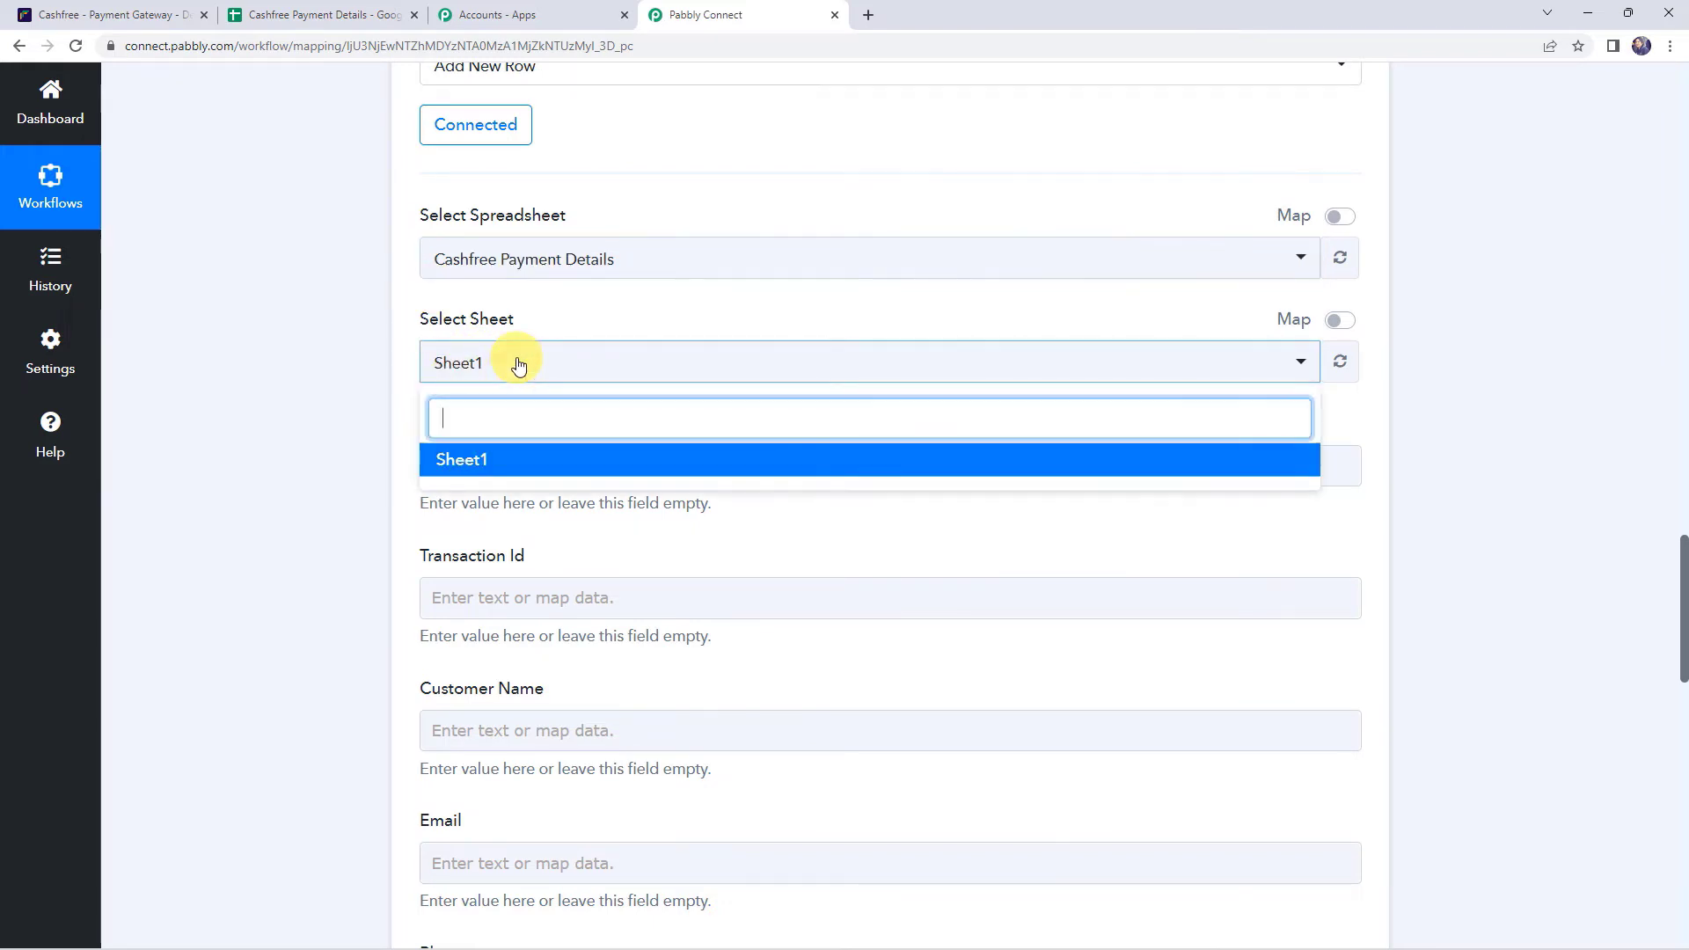
click(491, 462)
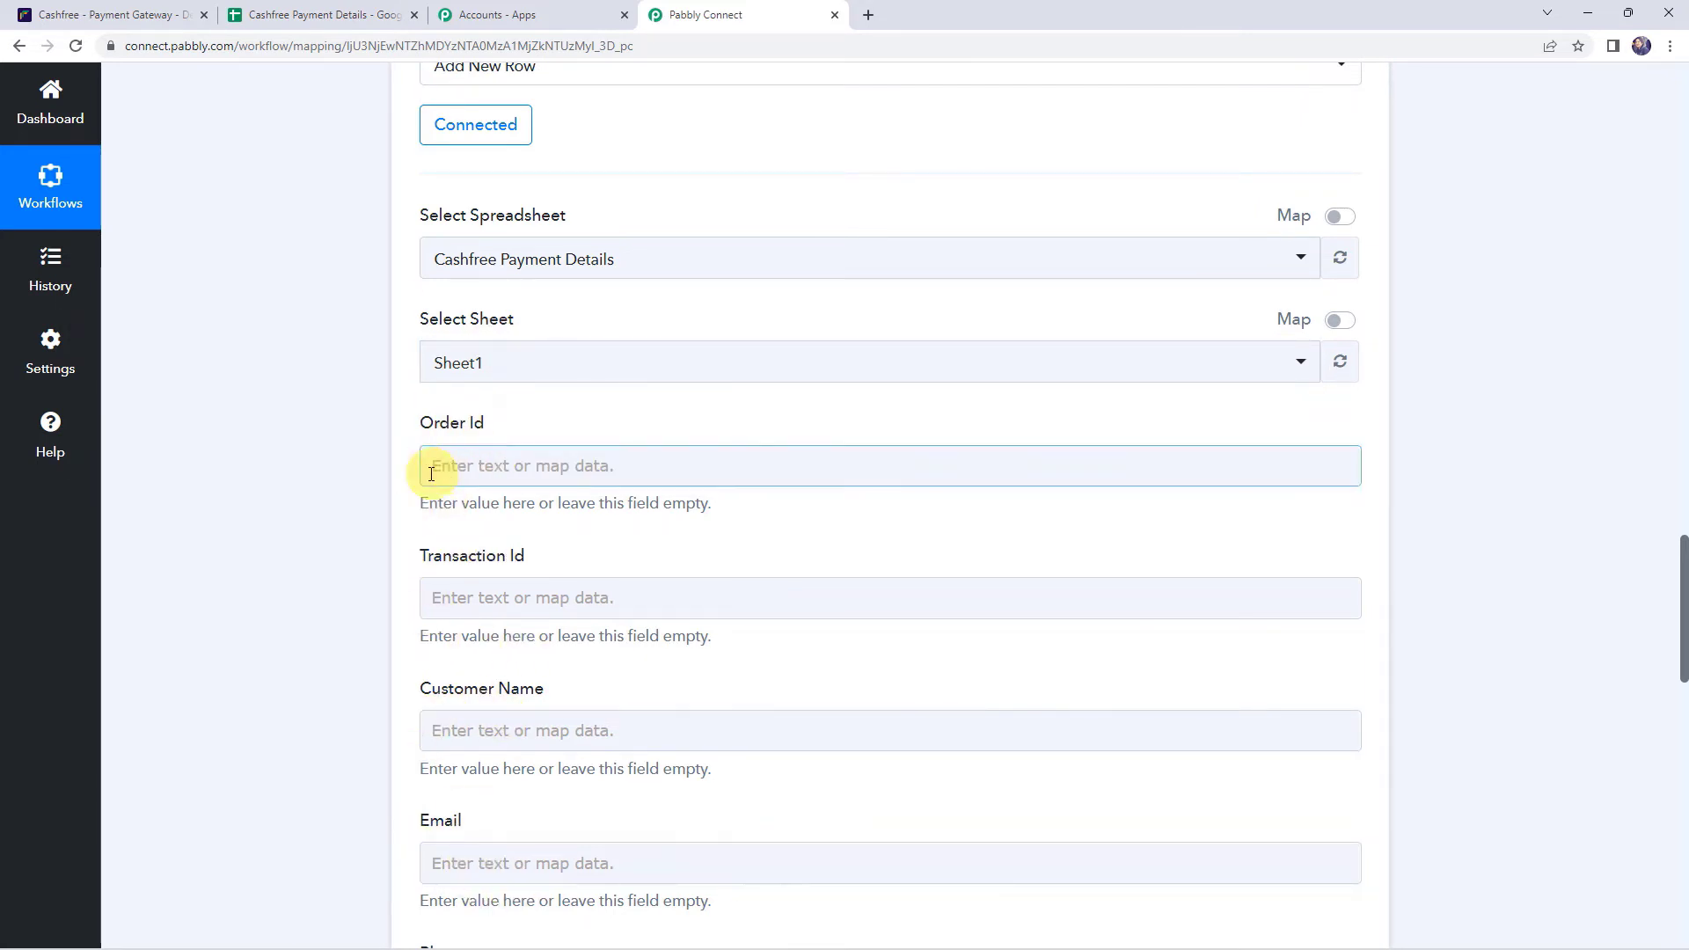
scroll(372, 460, up, 10)
scroll(372, 456, up, 10)
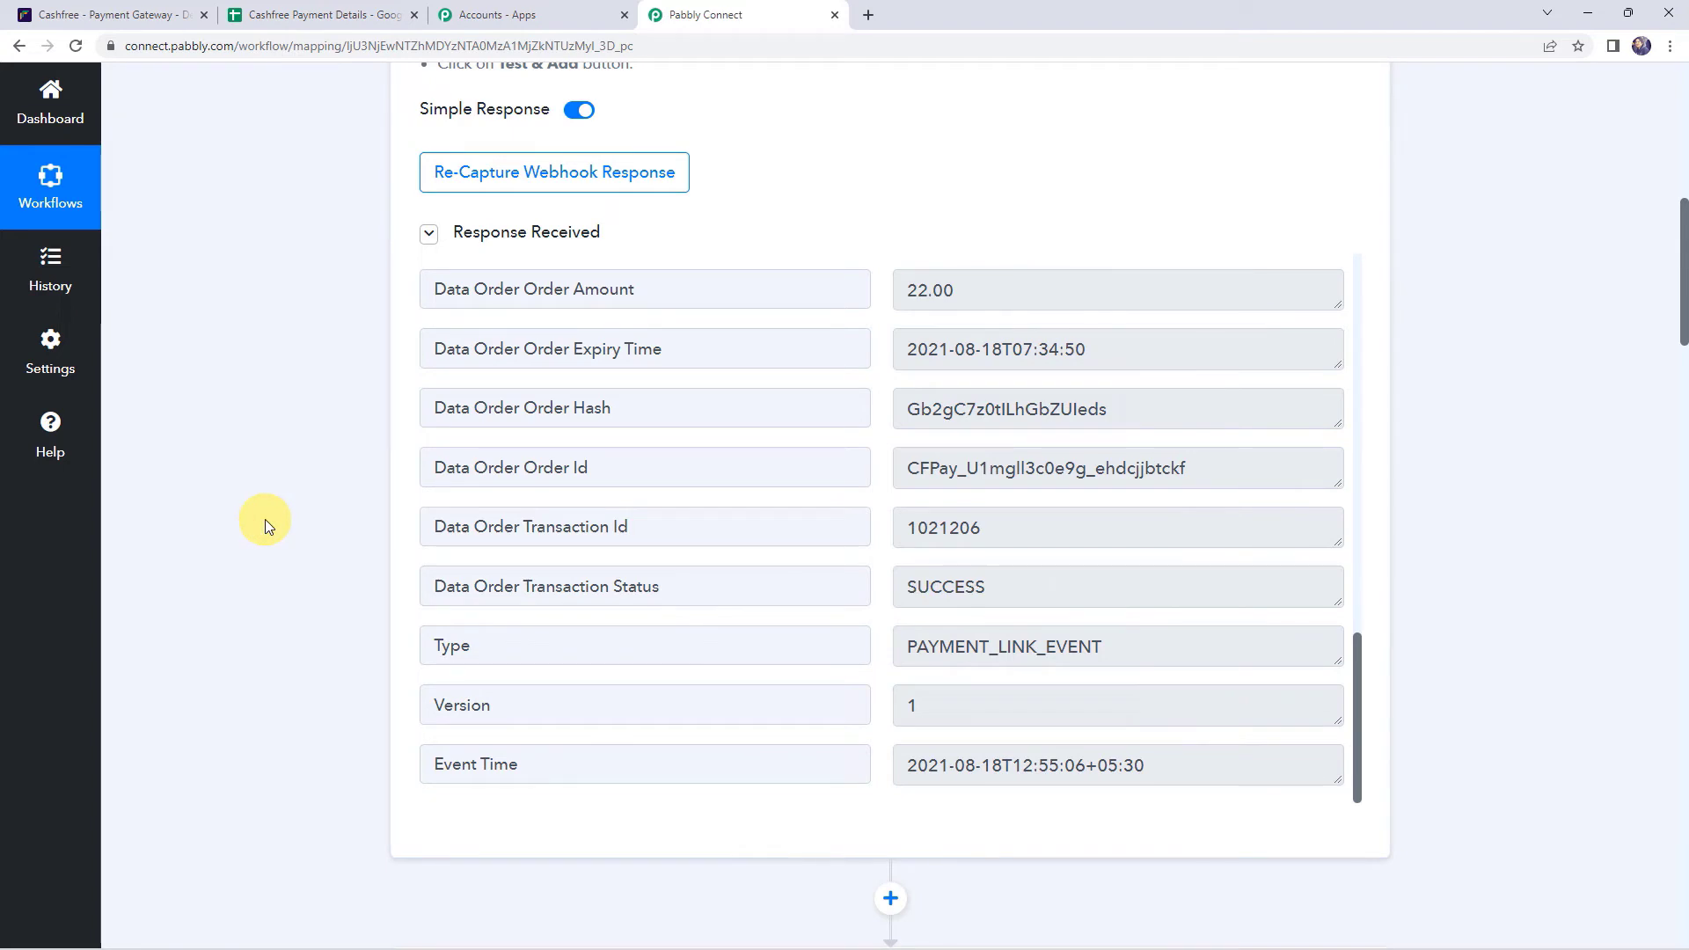
scroll(267, 524, down, 15)
scroll(266, 519, down, 5)
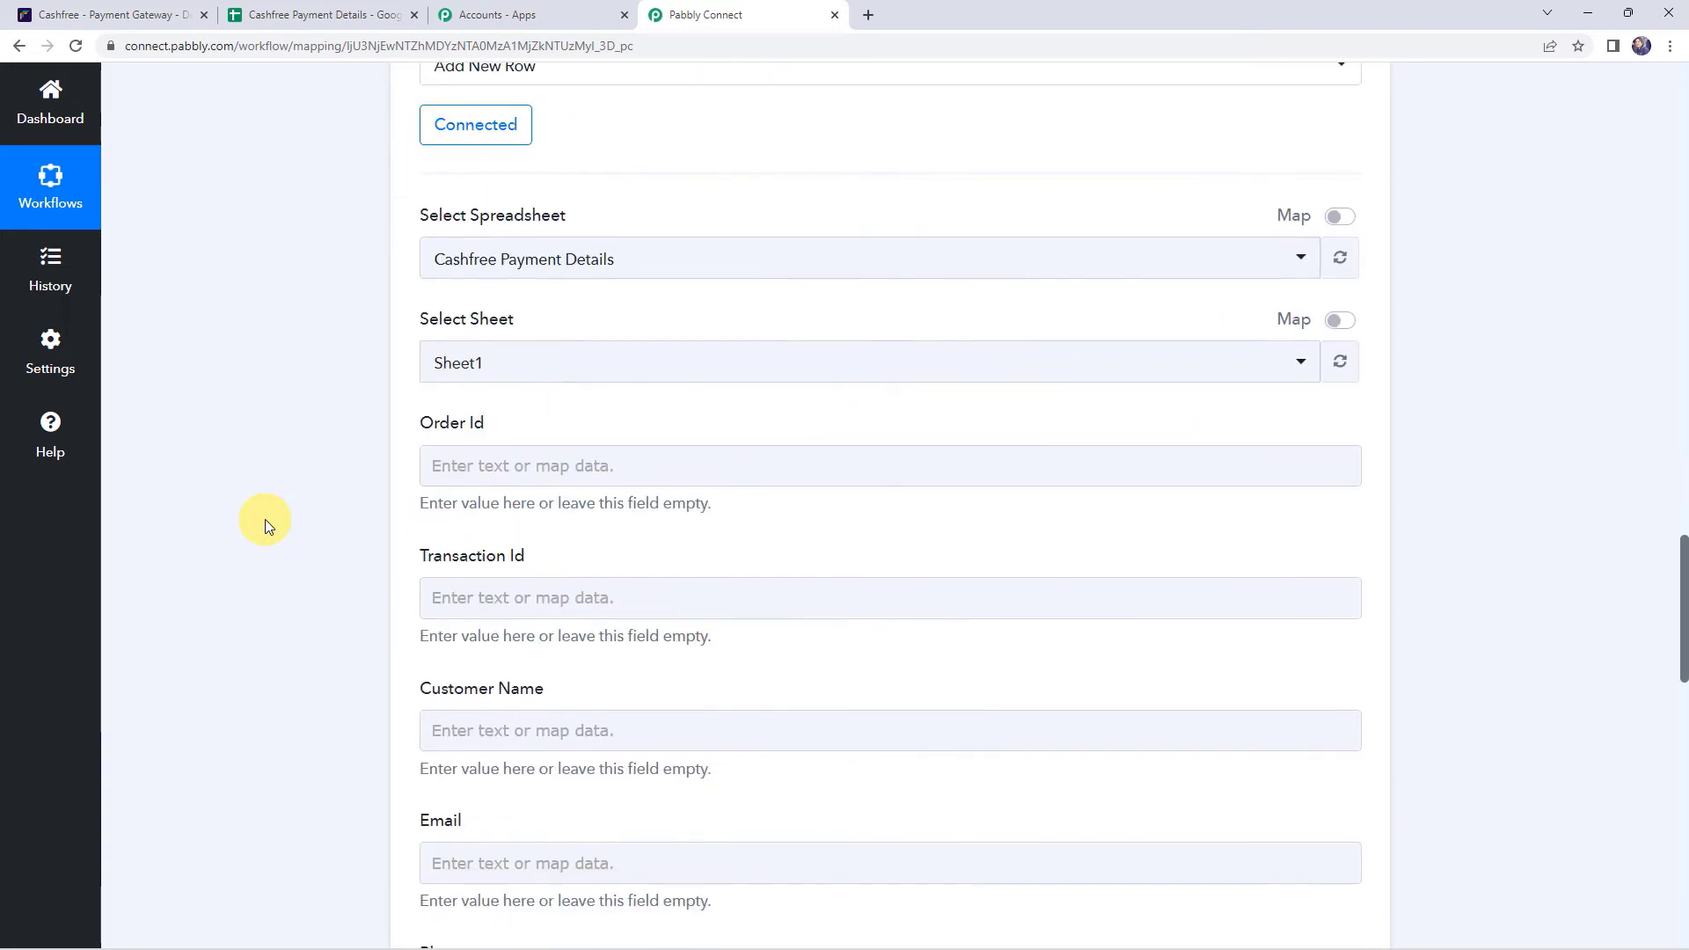
click(446, 464)
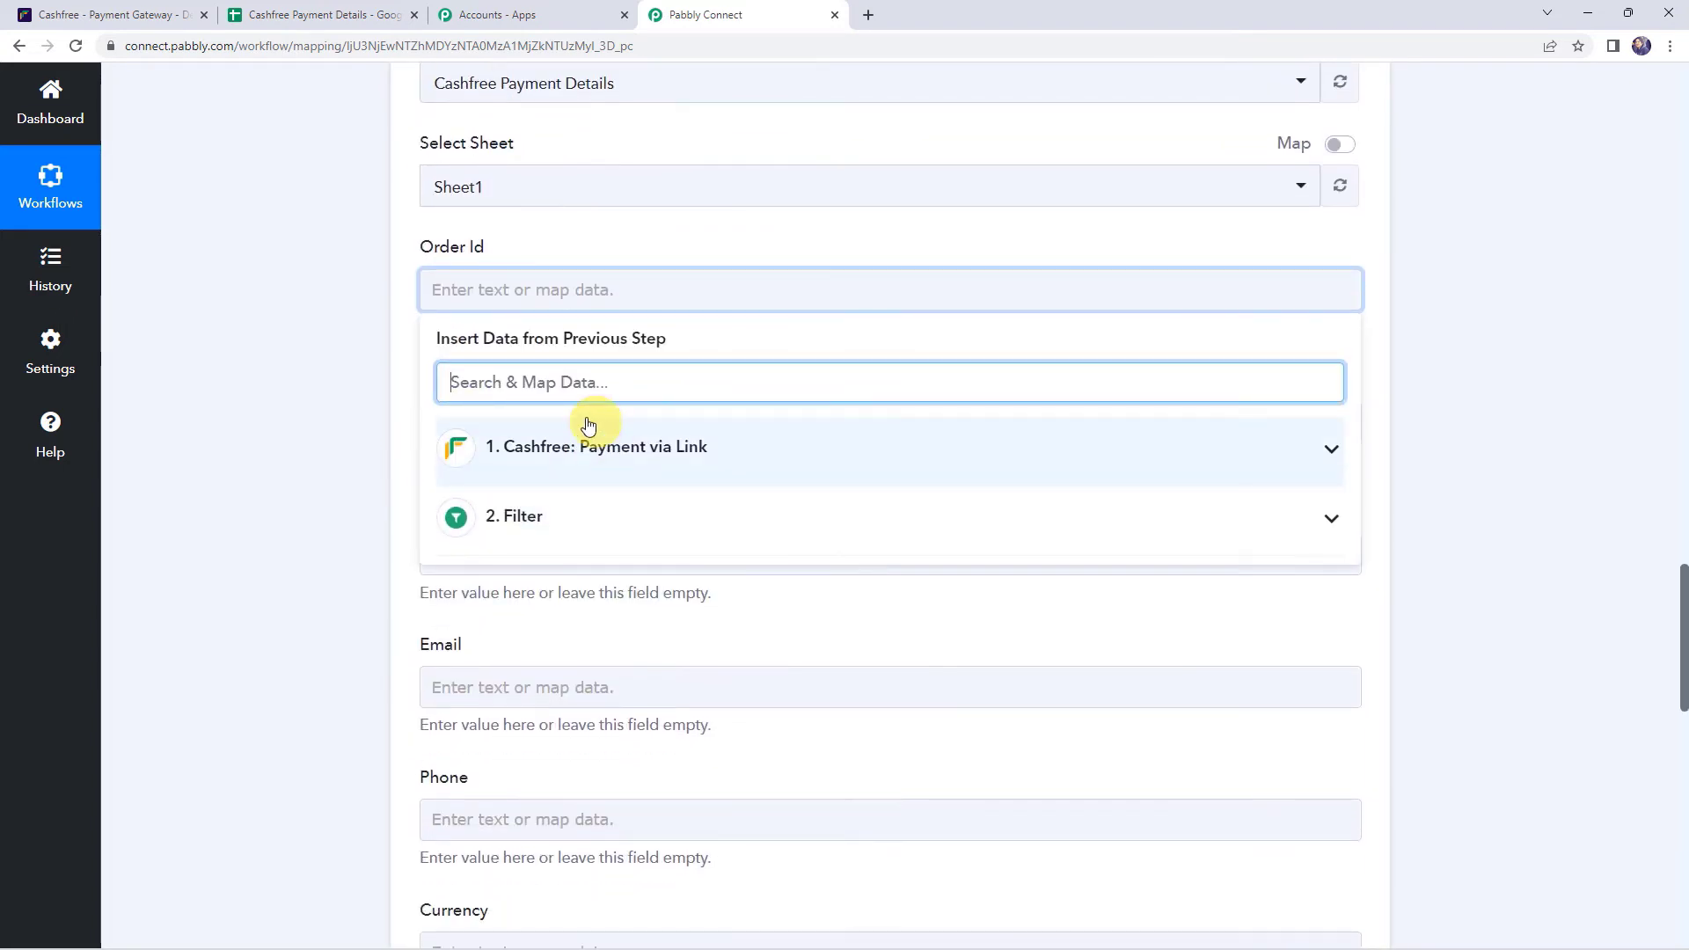
- Map Cashfree's order id into Order Id and the order transaction id into Transaction Id
click(563, 448)
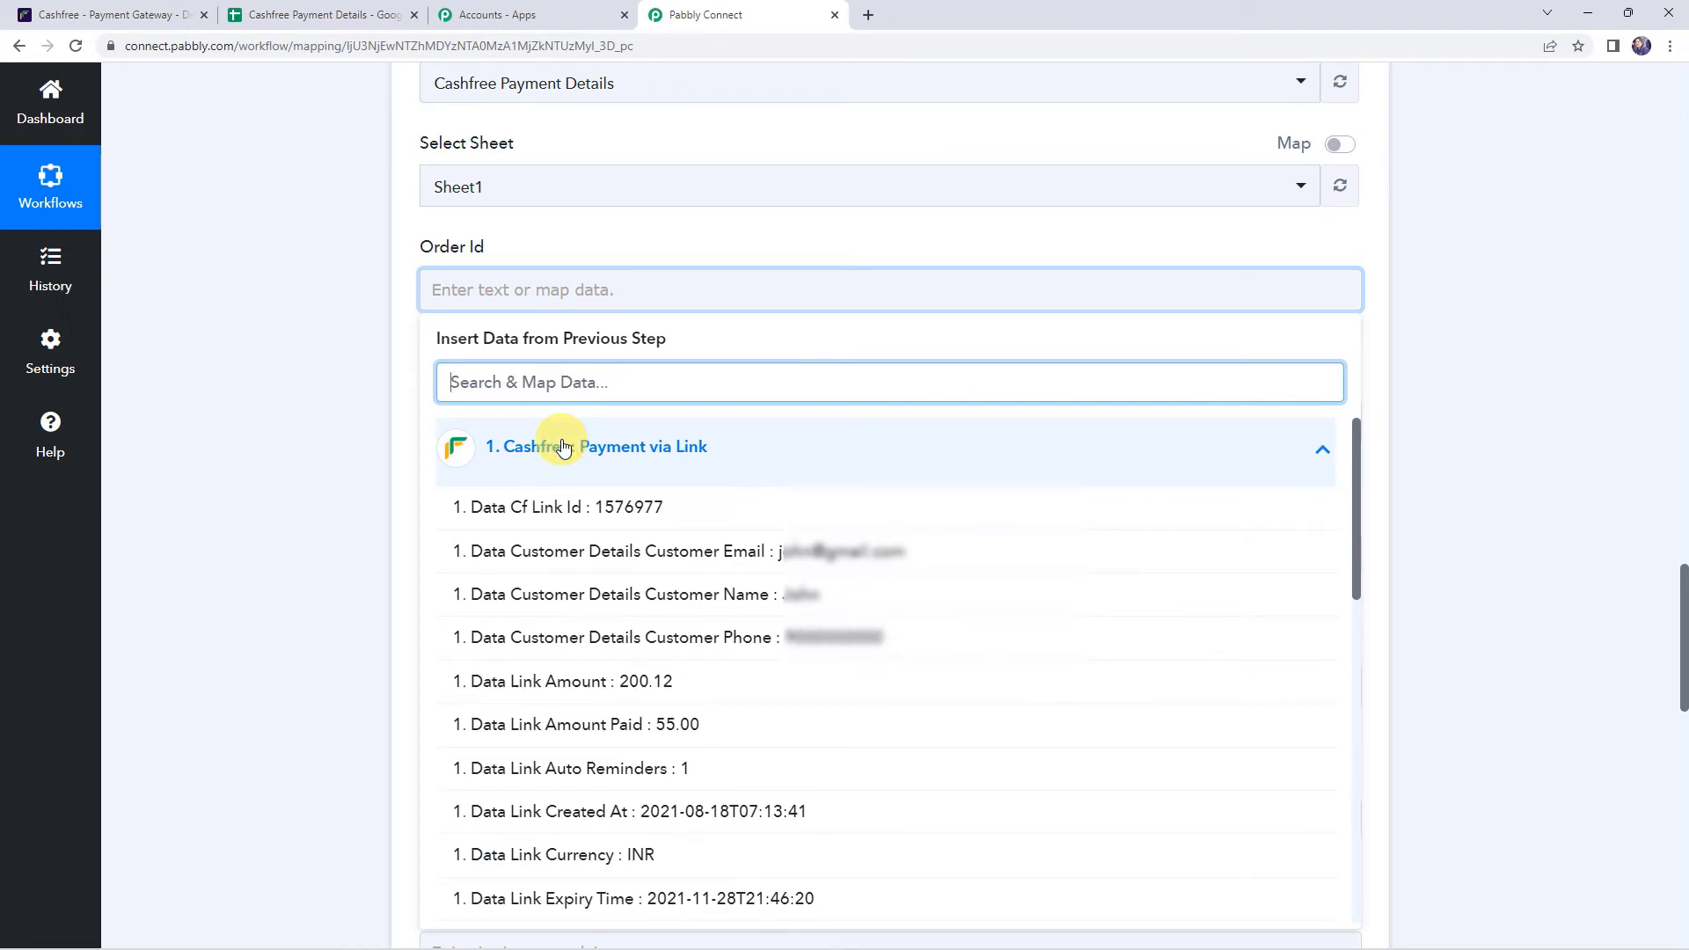
text(ORDER)
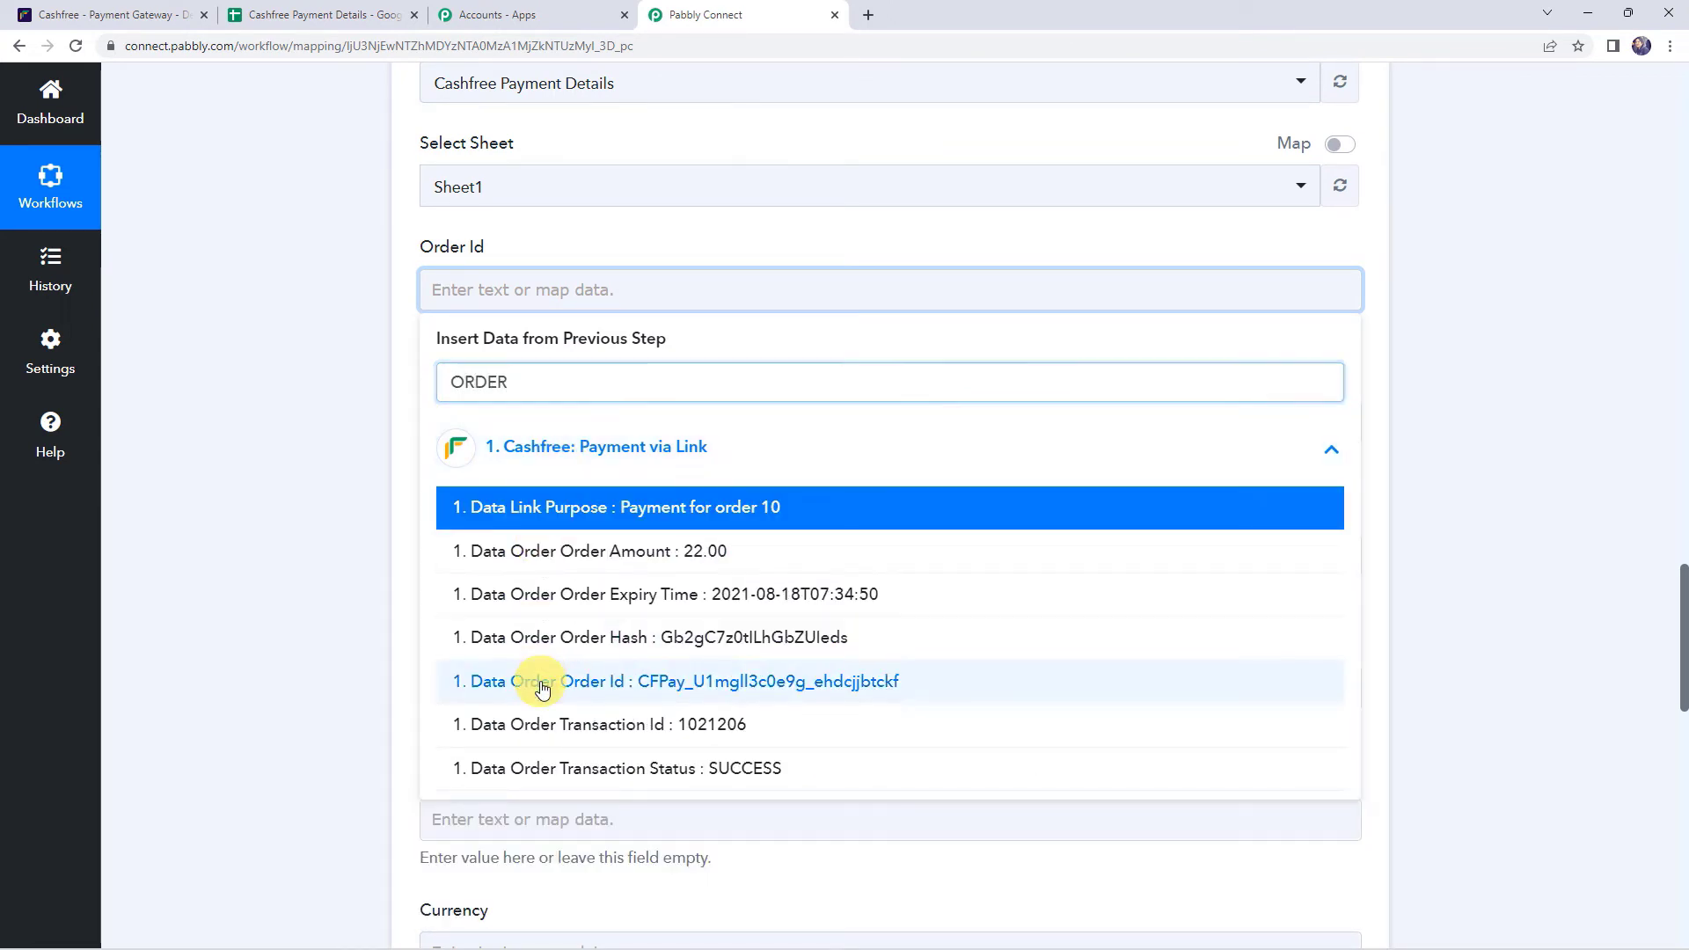
click(543, 681)
click(272, 345)
scroll(403, 287, down, 2)
click(440, 261)
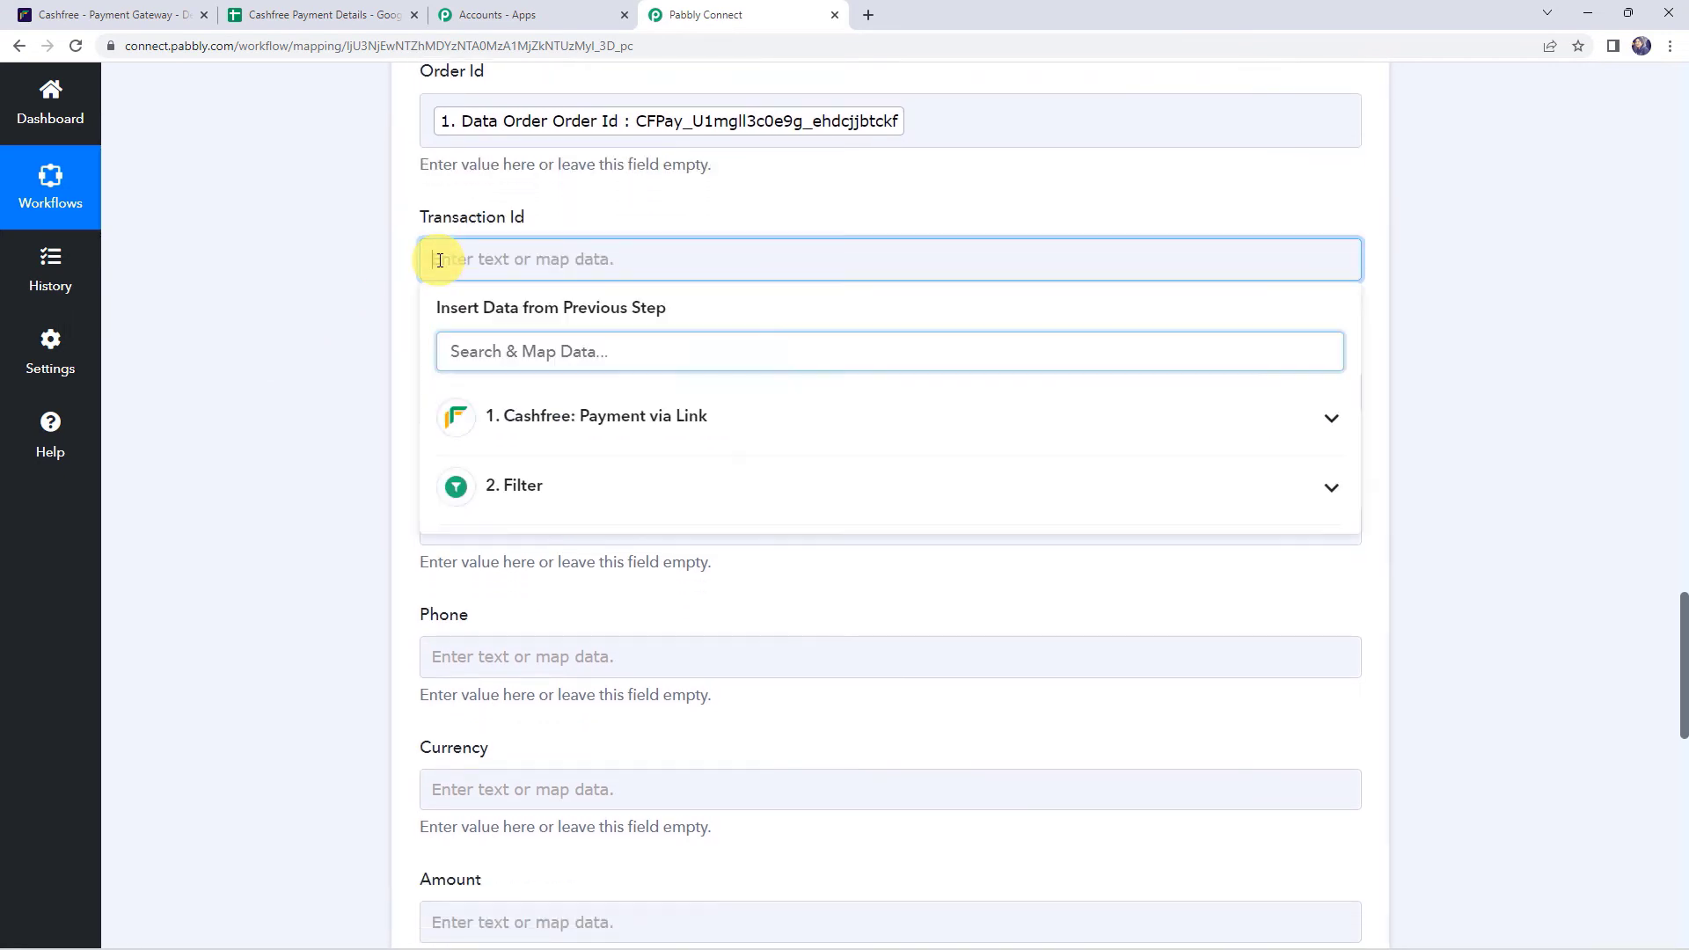
click(518, 439)
text(ID)
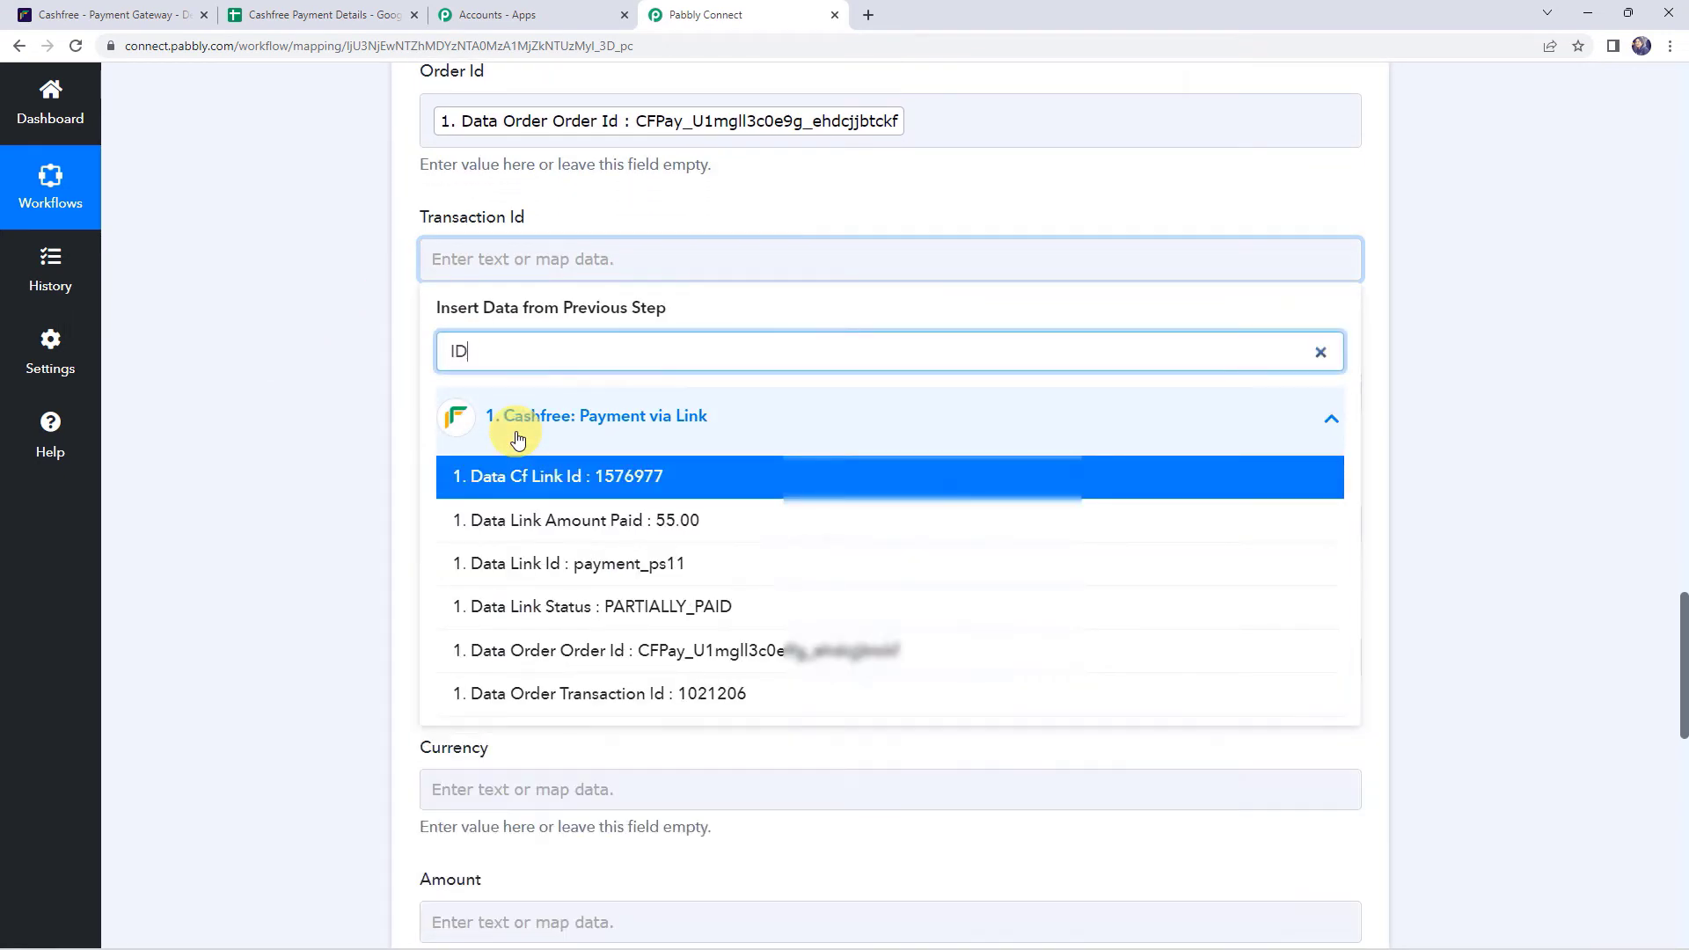
click(547, 692)
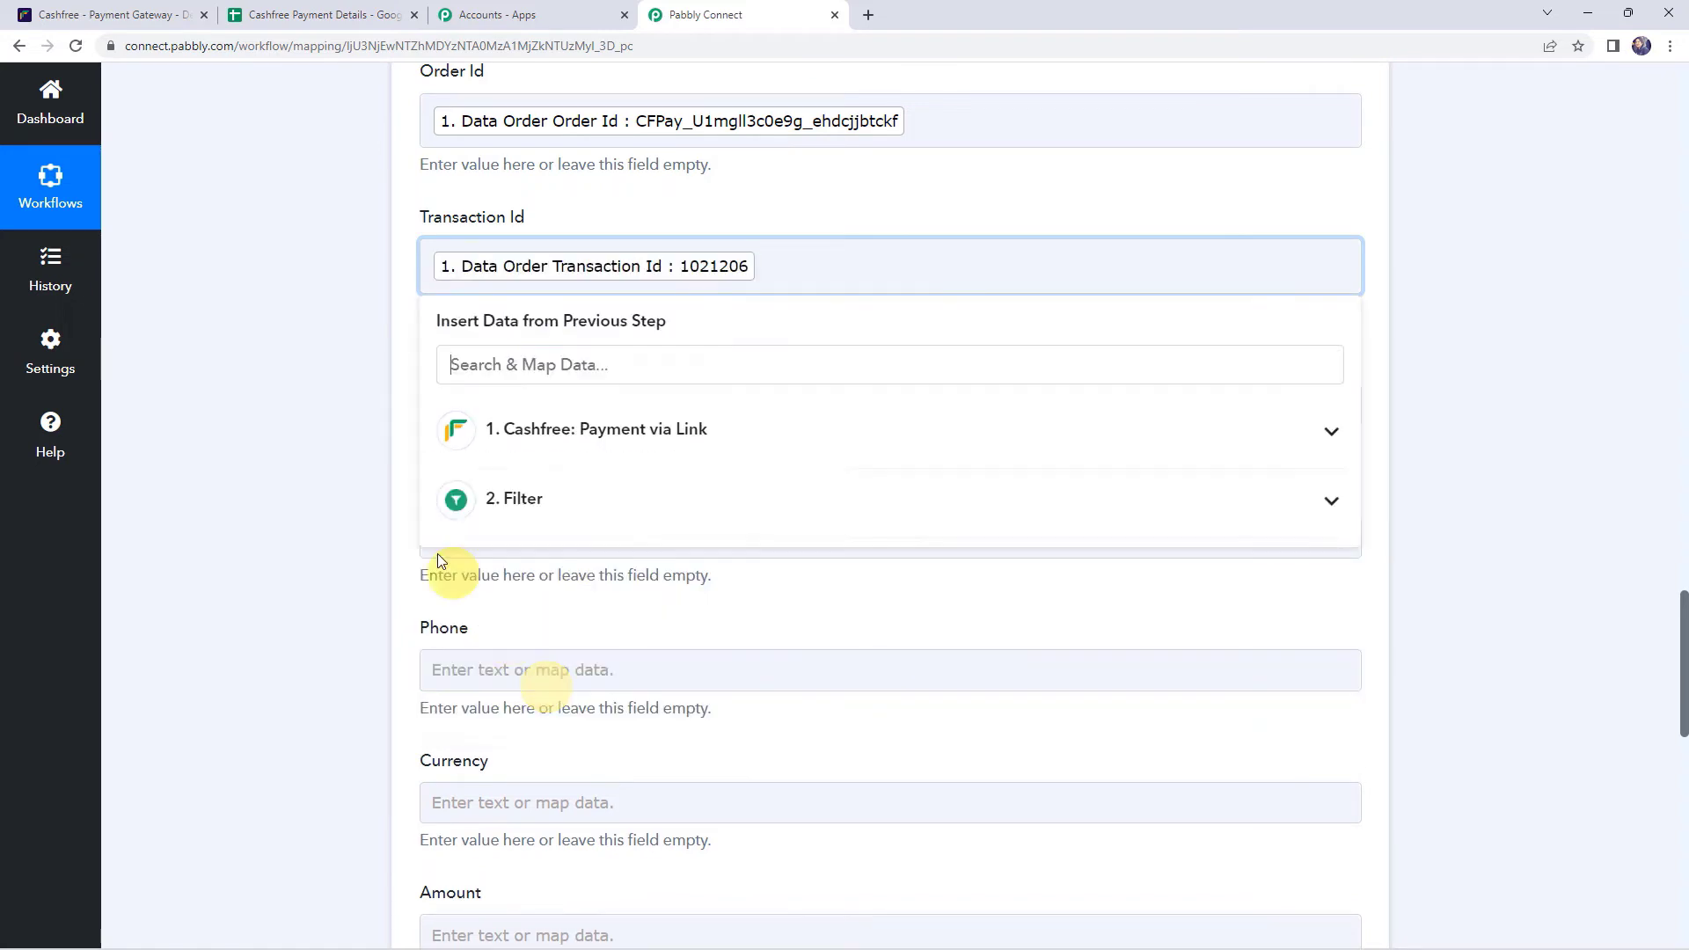
click(379, 501)
scroll(378, 501, down, 2)
- Map the customer's name, email and phone into Customer Name, Email and Phone
click(462, 231)
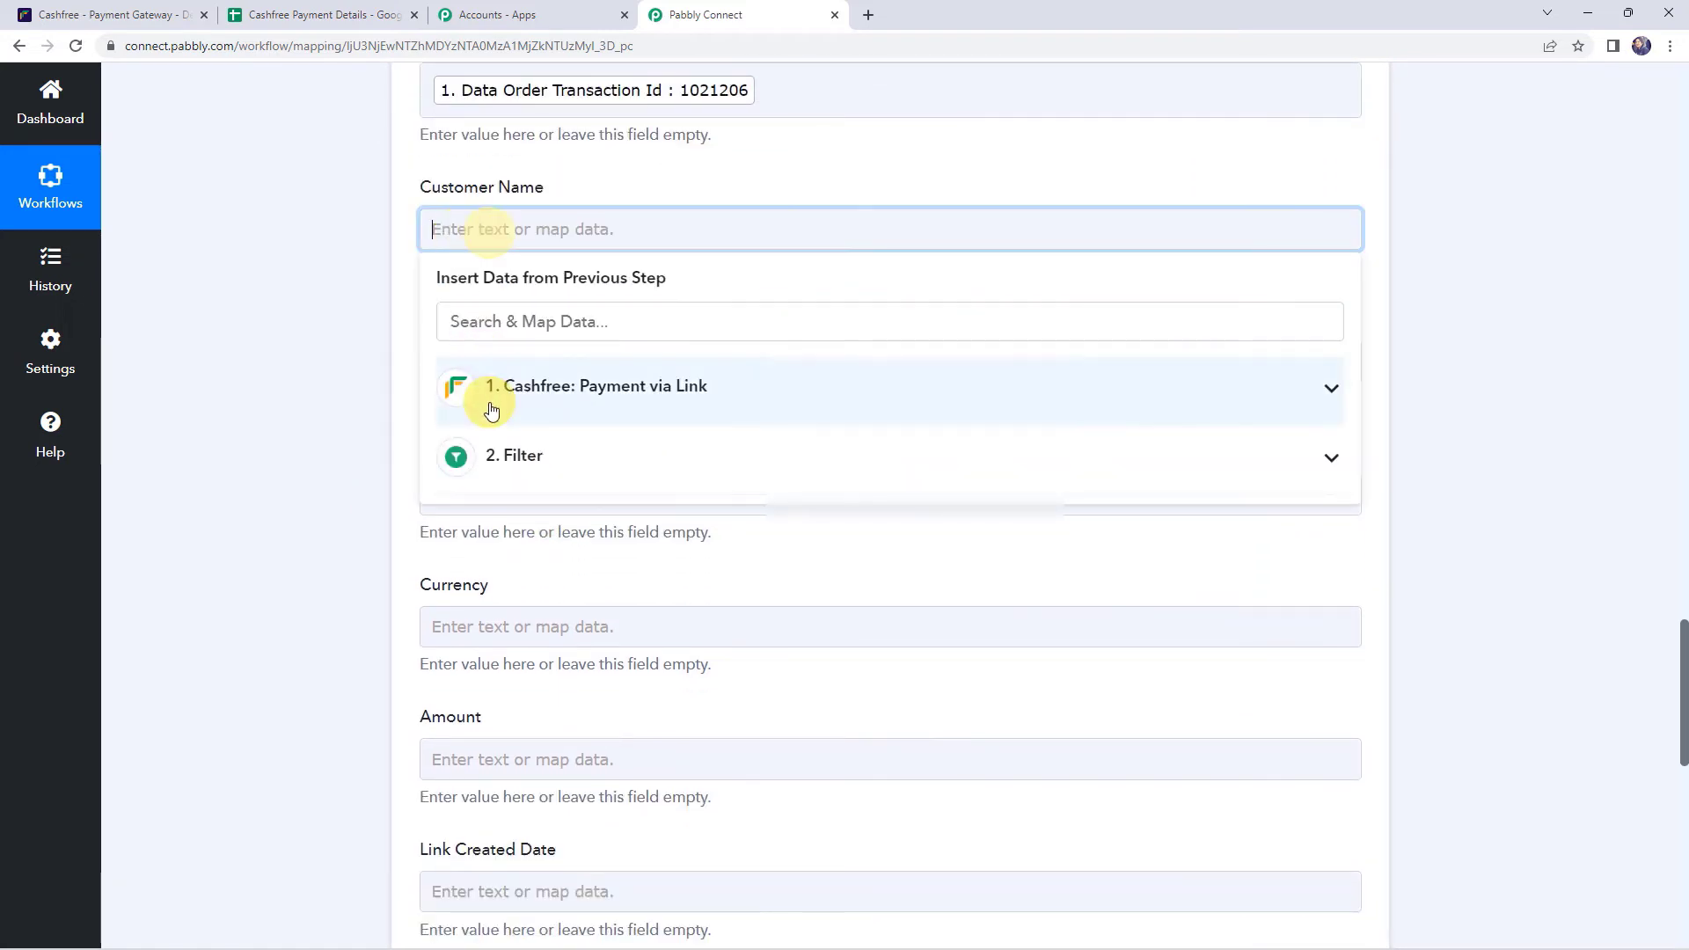
click(486, 389)
text(CUST)
click(615, 489)
scroll(501, 352, down, 2)
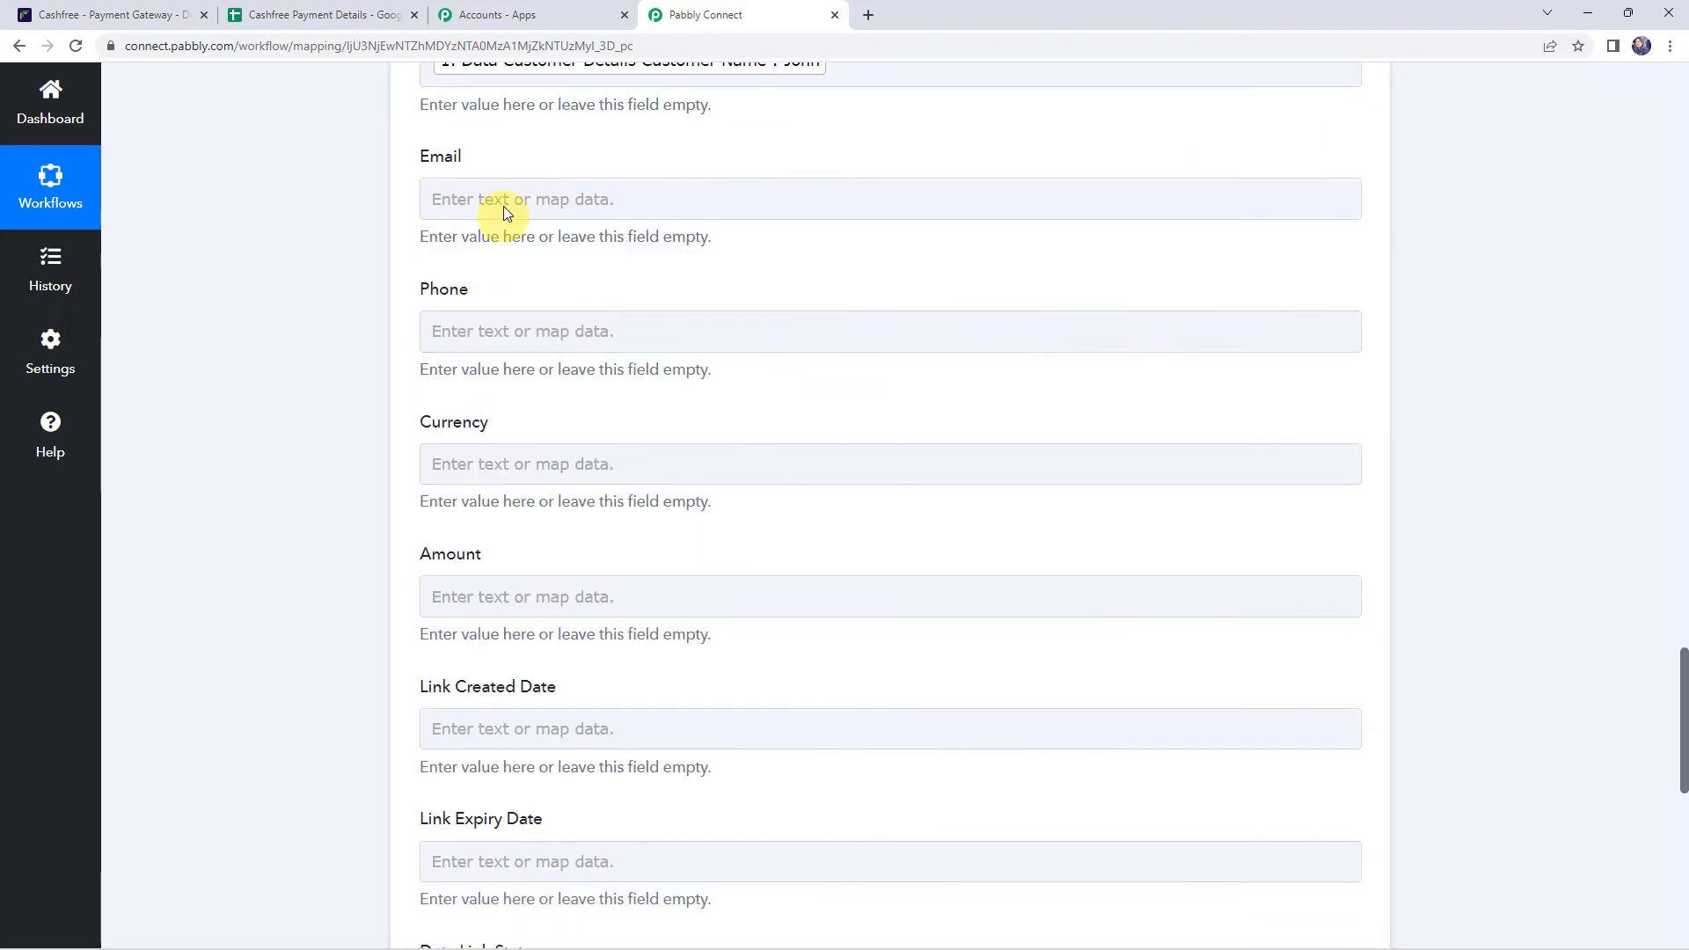
click(501, 204)
click(508, 355)
text(@)
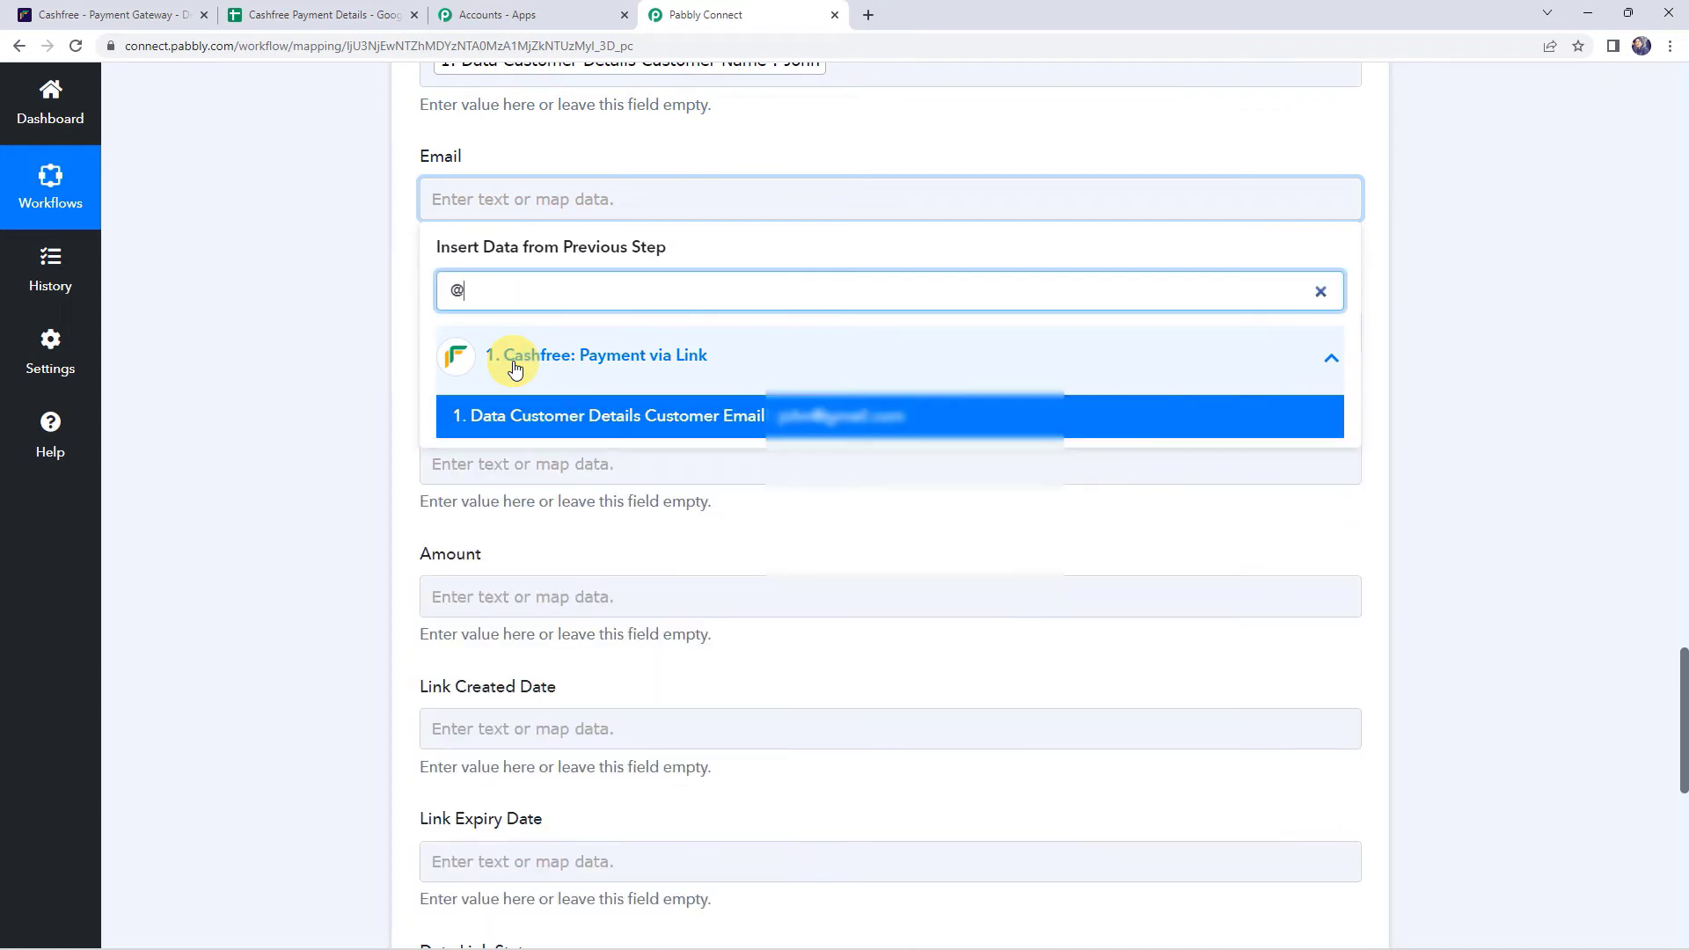
click(486, 417)
scroll(356, 376, down, 1)
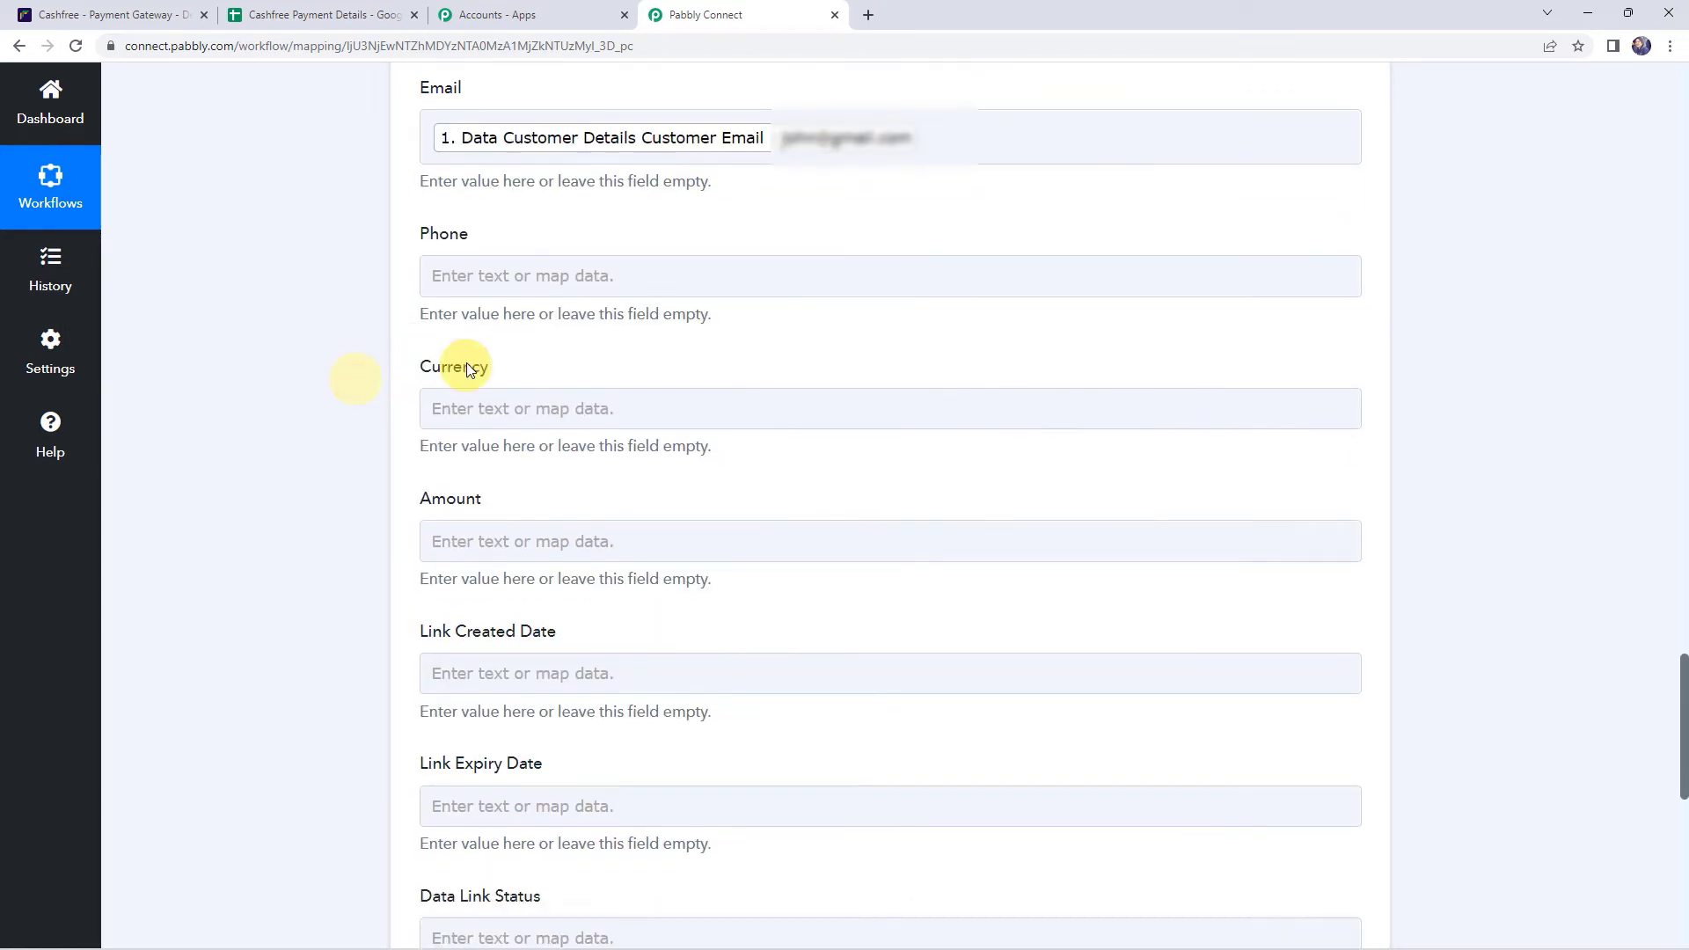
click(468, 255)
click(493, 413)
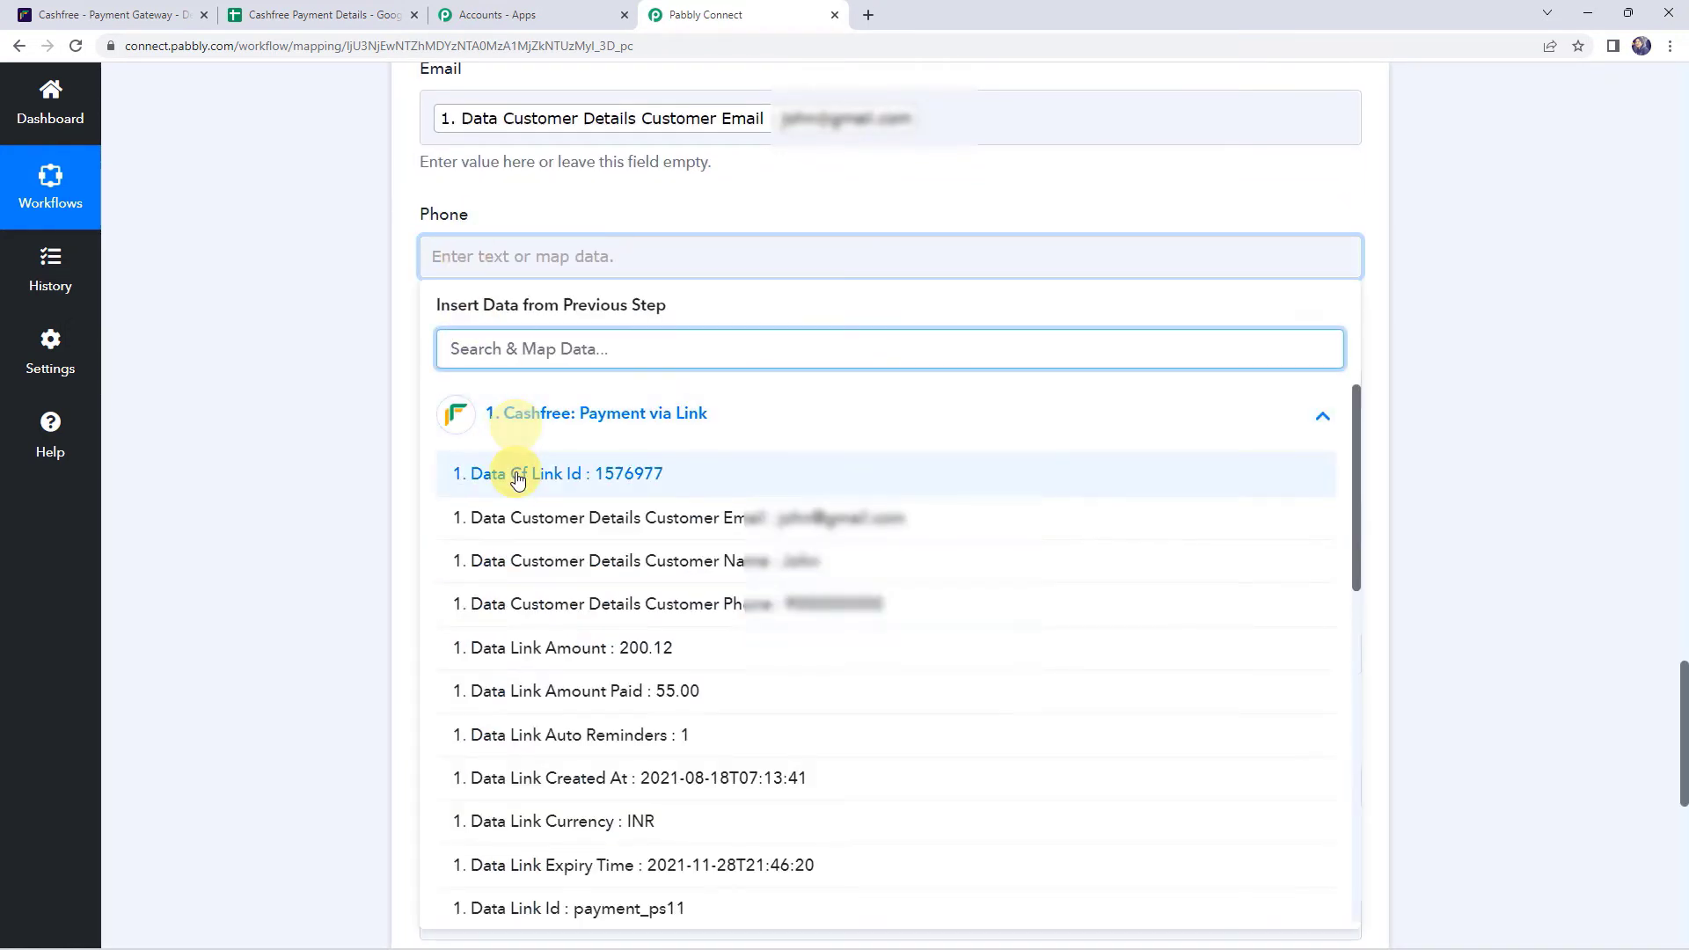
click(558, 607)
scroll(266, 454, down, 2)
- Map the link currency (INR) into Currency and link amount (200.12) into Amount
click(452, 317)
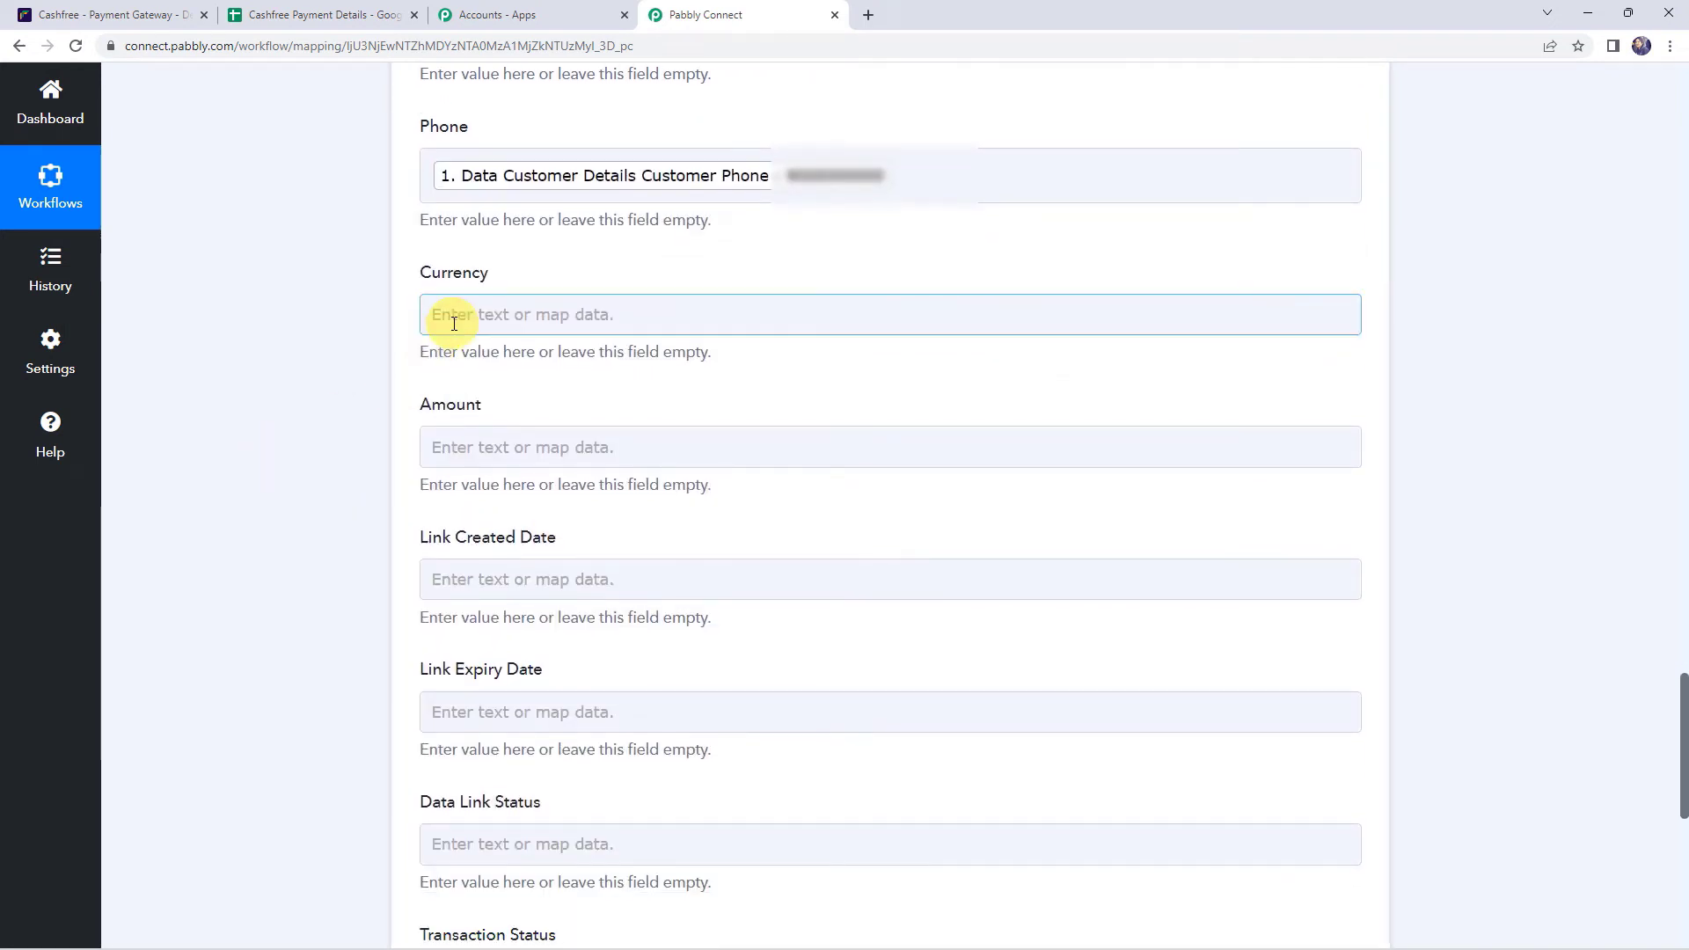
click(501, 496)
text(IN)
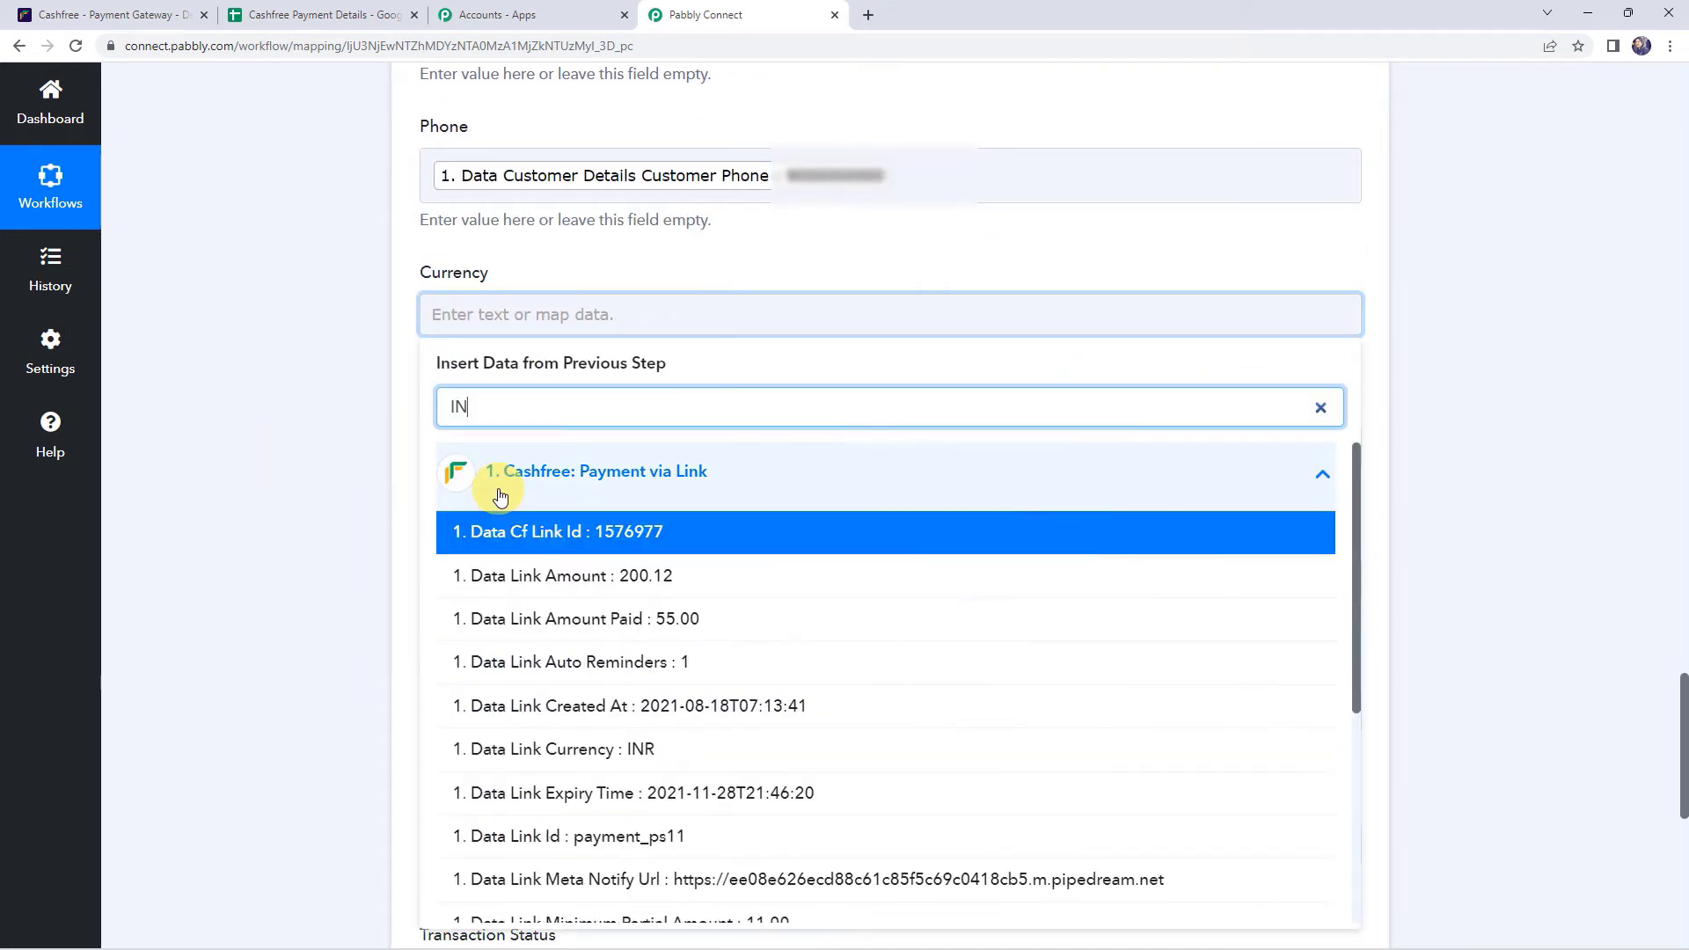
click(566, 748)
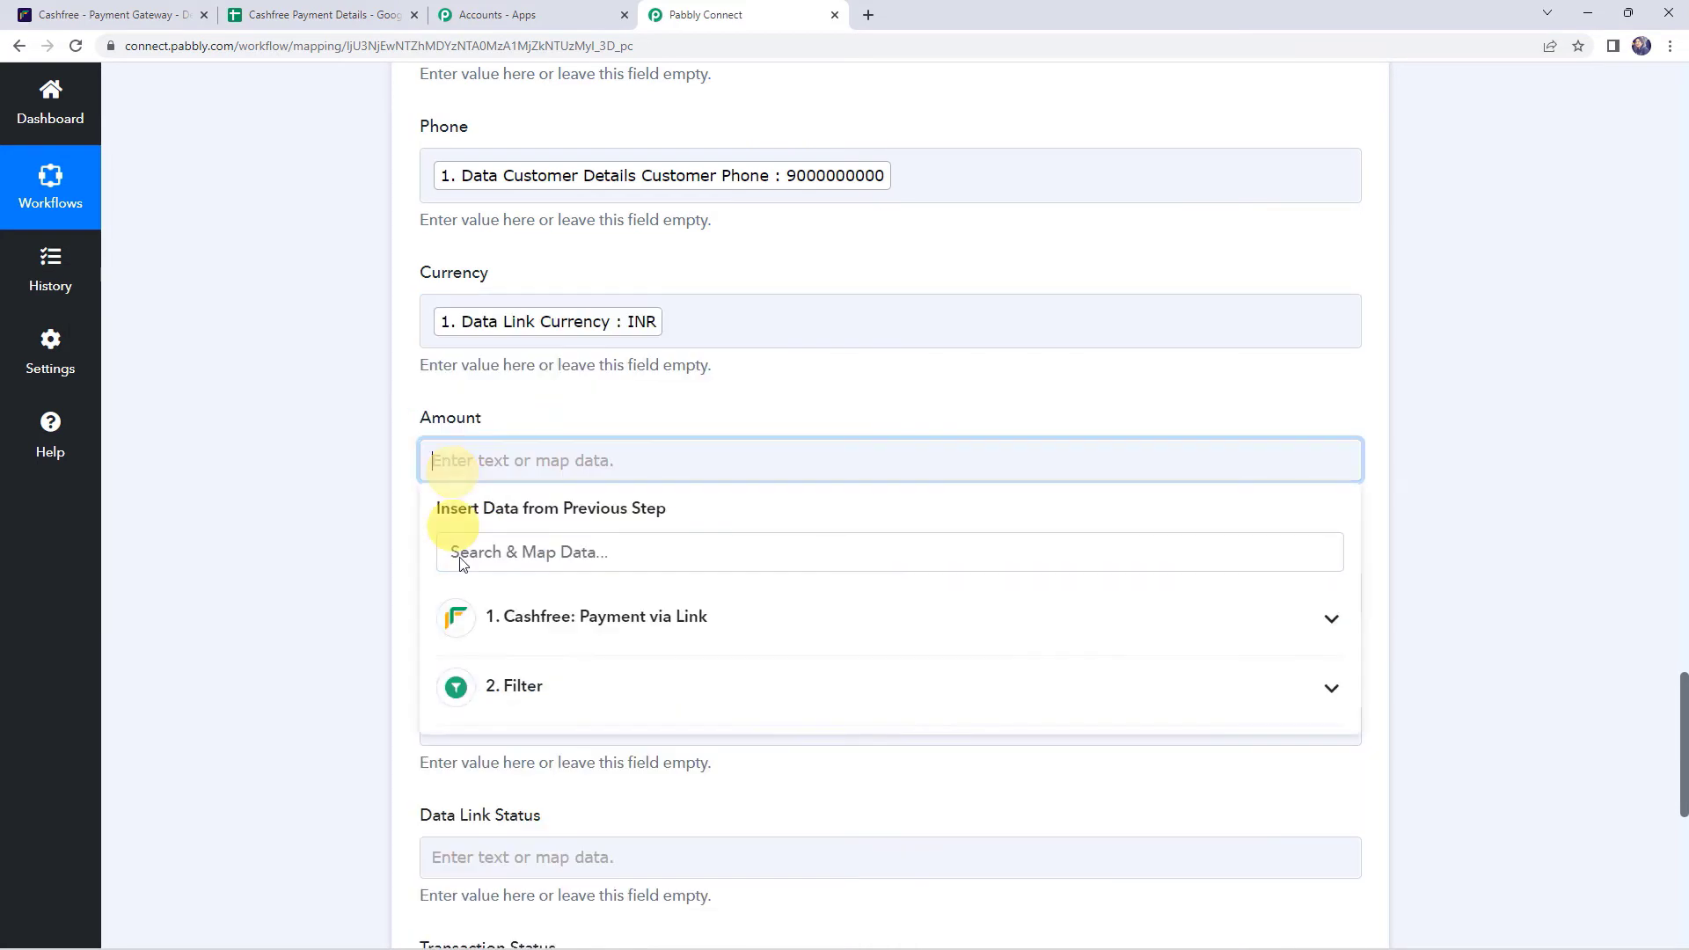
click(529, 662)
click(530, 626)
scroll(322, 636, down, 4)
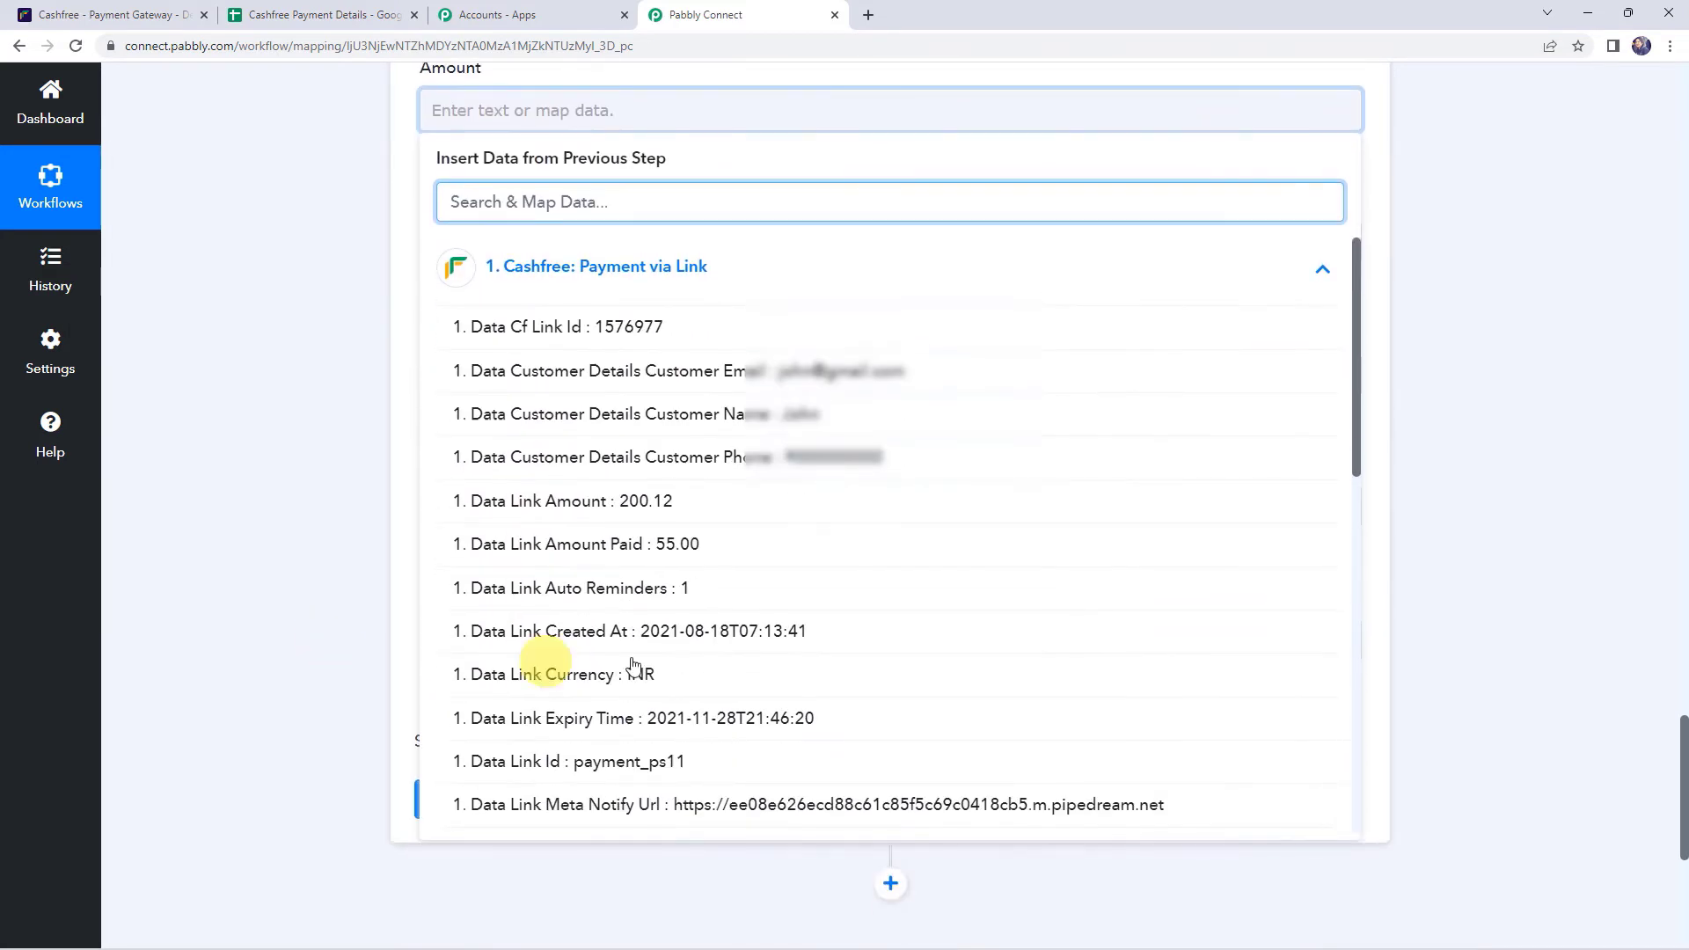
click(607, 499)
click(387, 471)
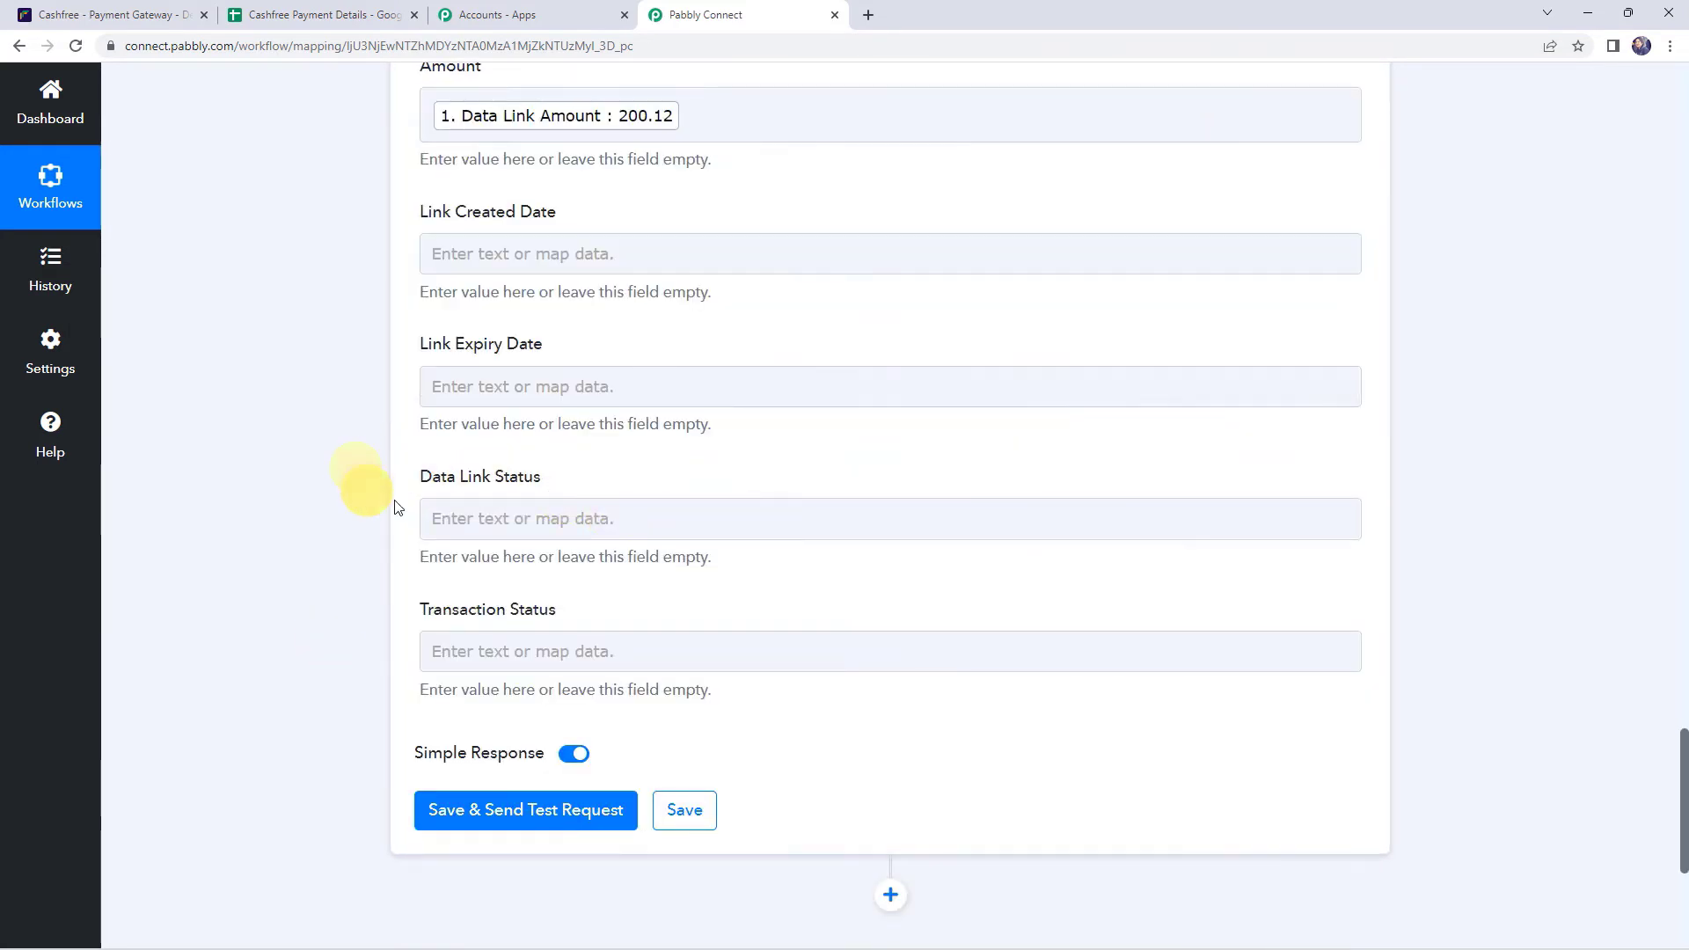
- Map the link creation and expiry times into Link Created Date and Link Expiry Date
click(516, 253)
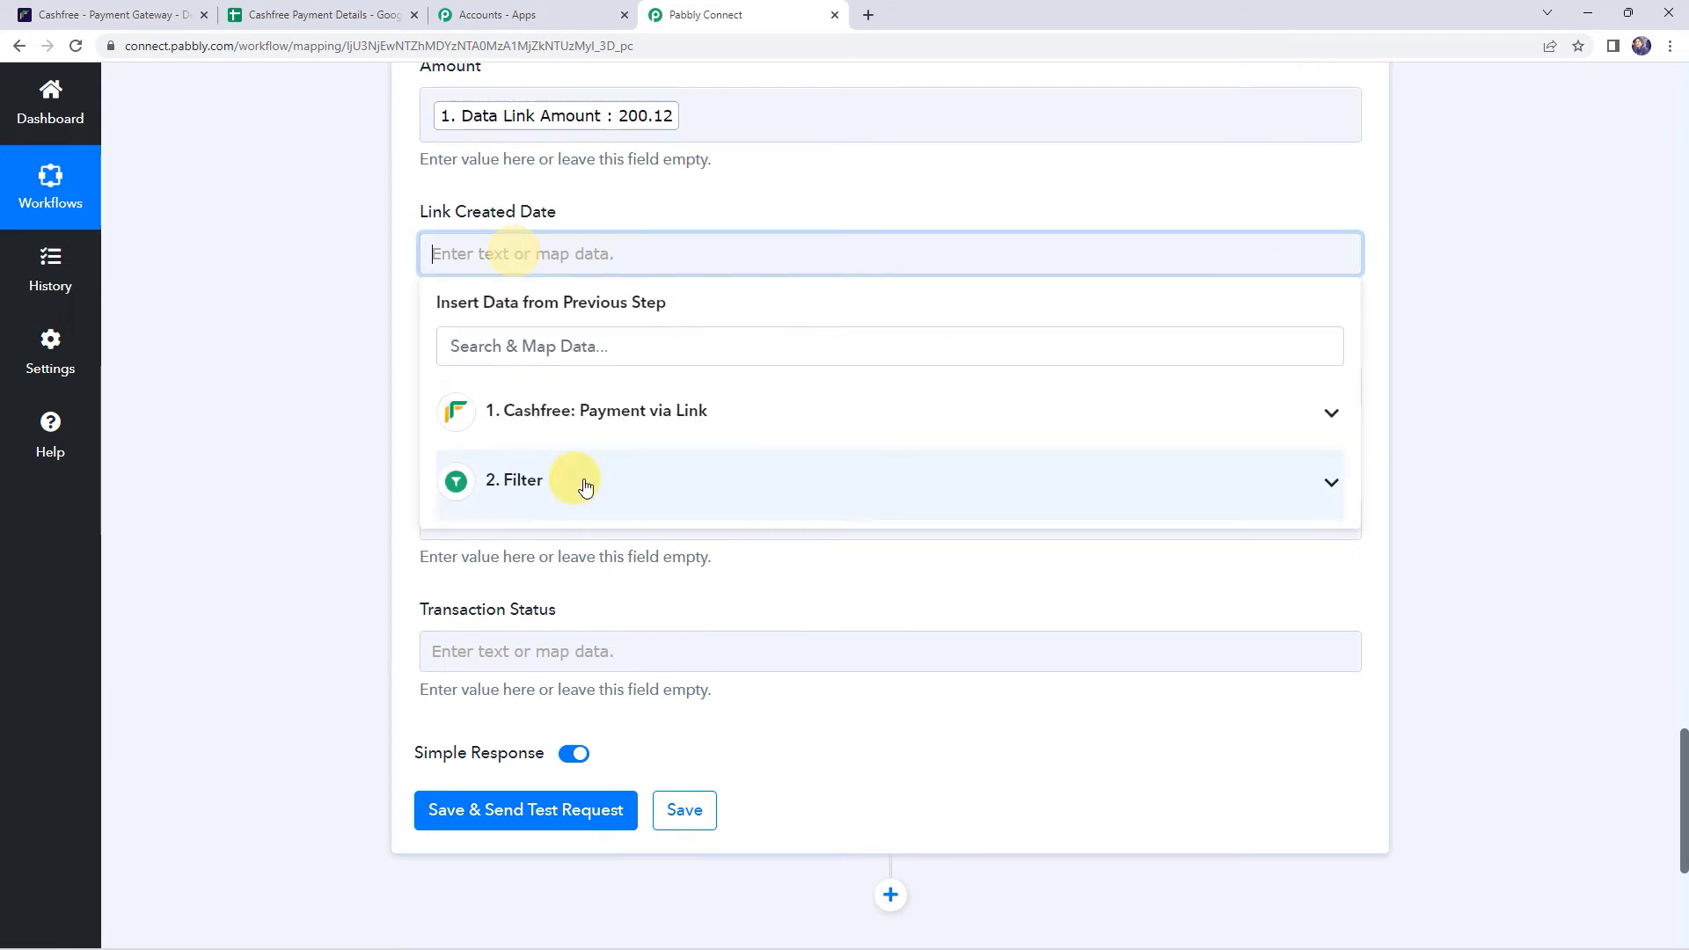
click(572, 416)
text(dat)
click(558, 690)
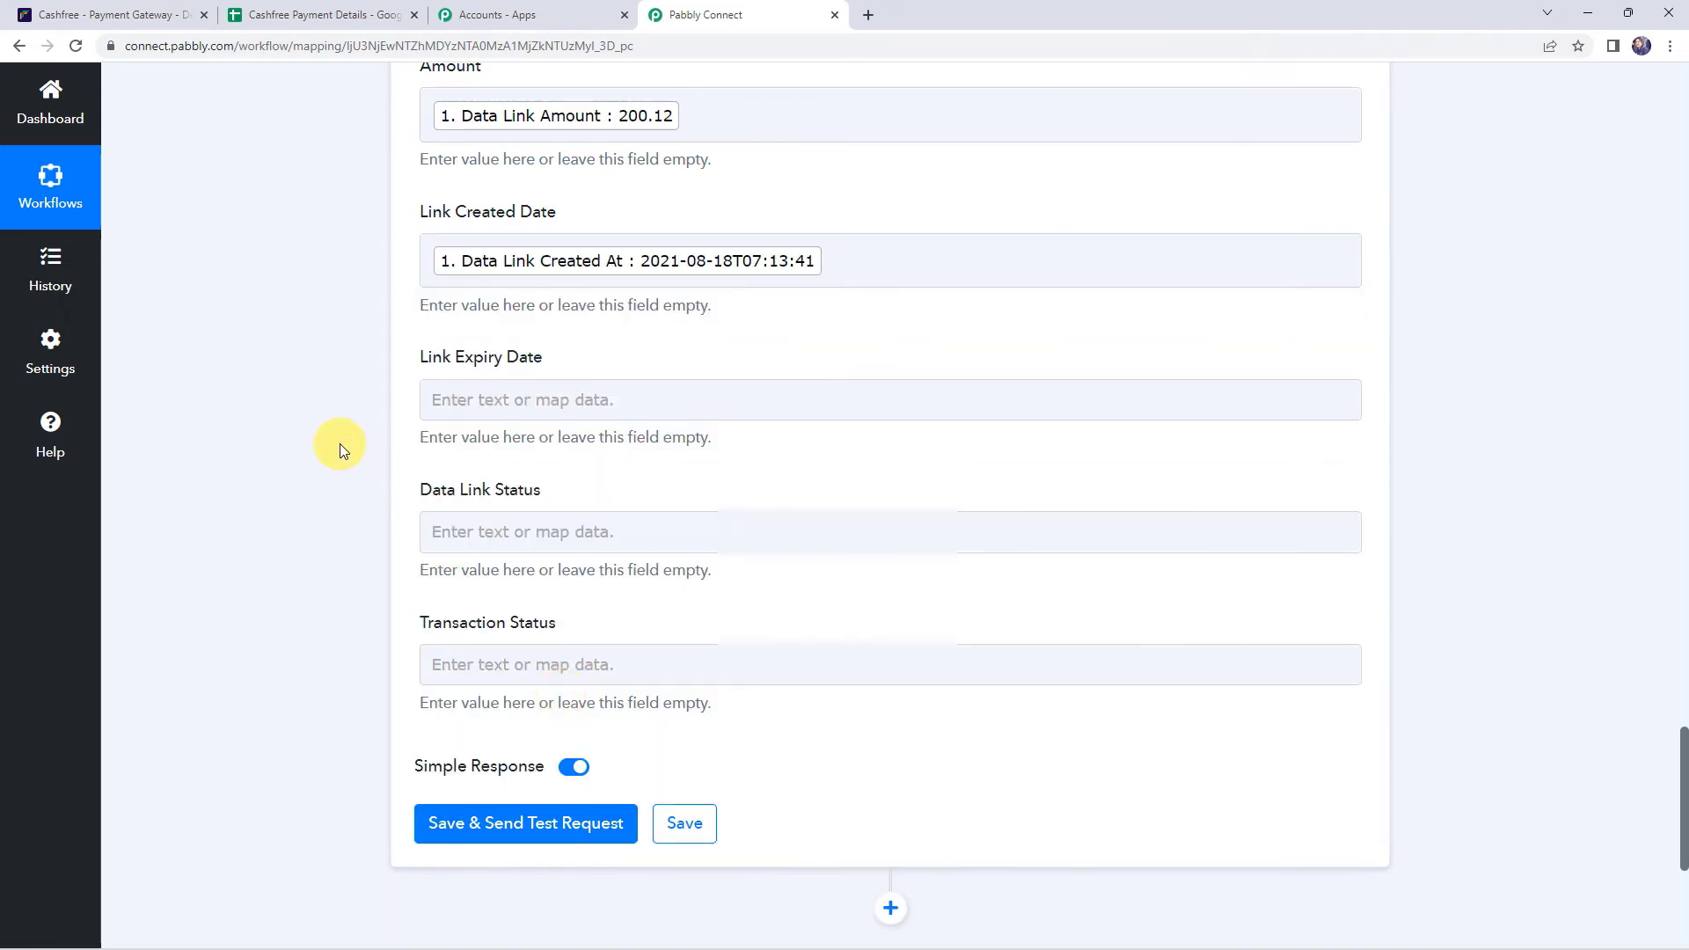
scroll(340, 444, down, 2)
click(478, 220)
click(546, 384)
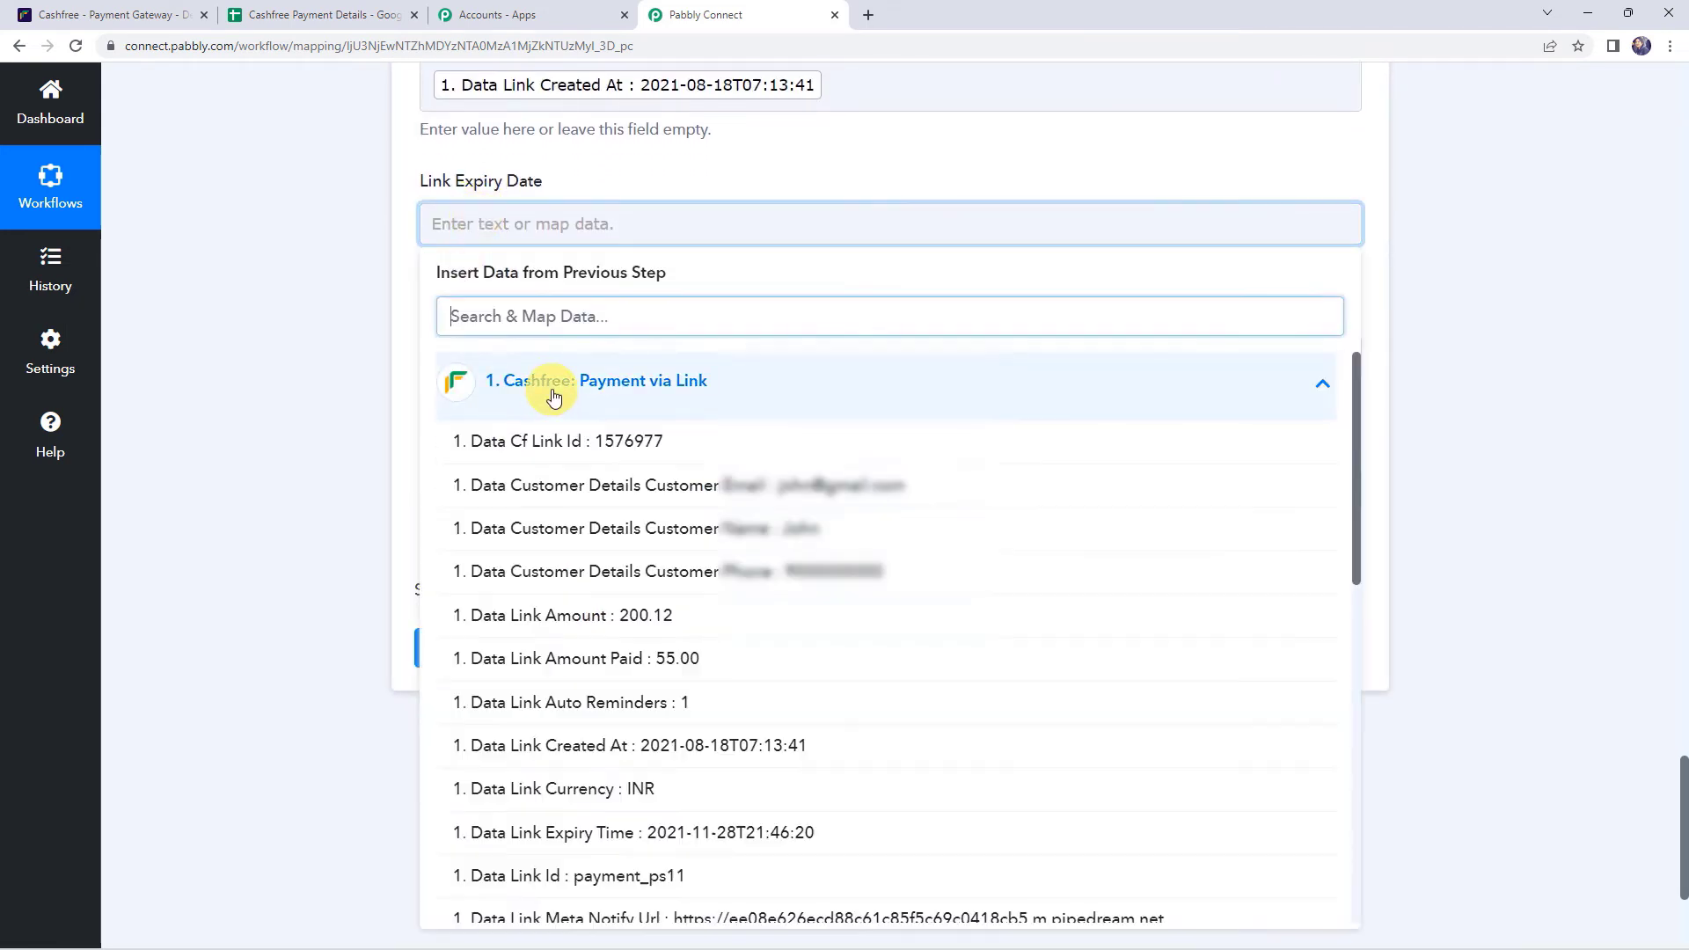
scroll(572, 684, down, 1)
click(572, 744)
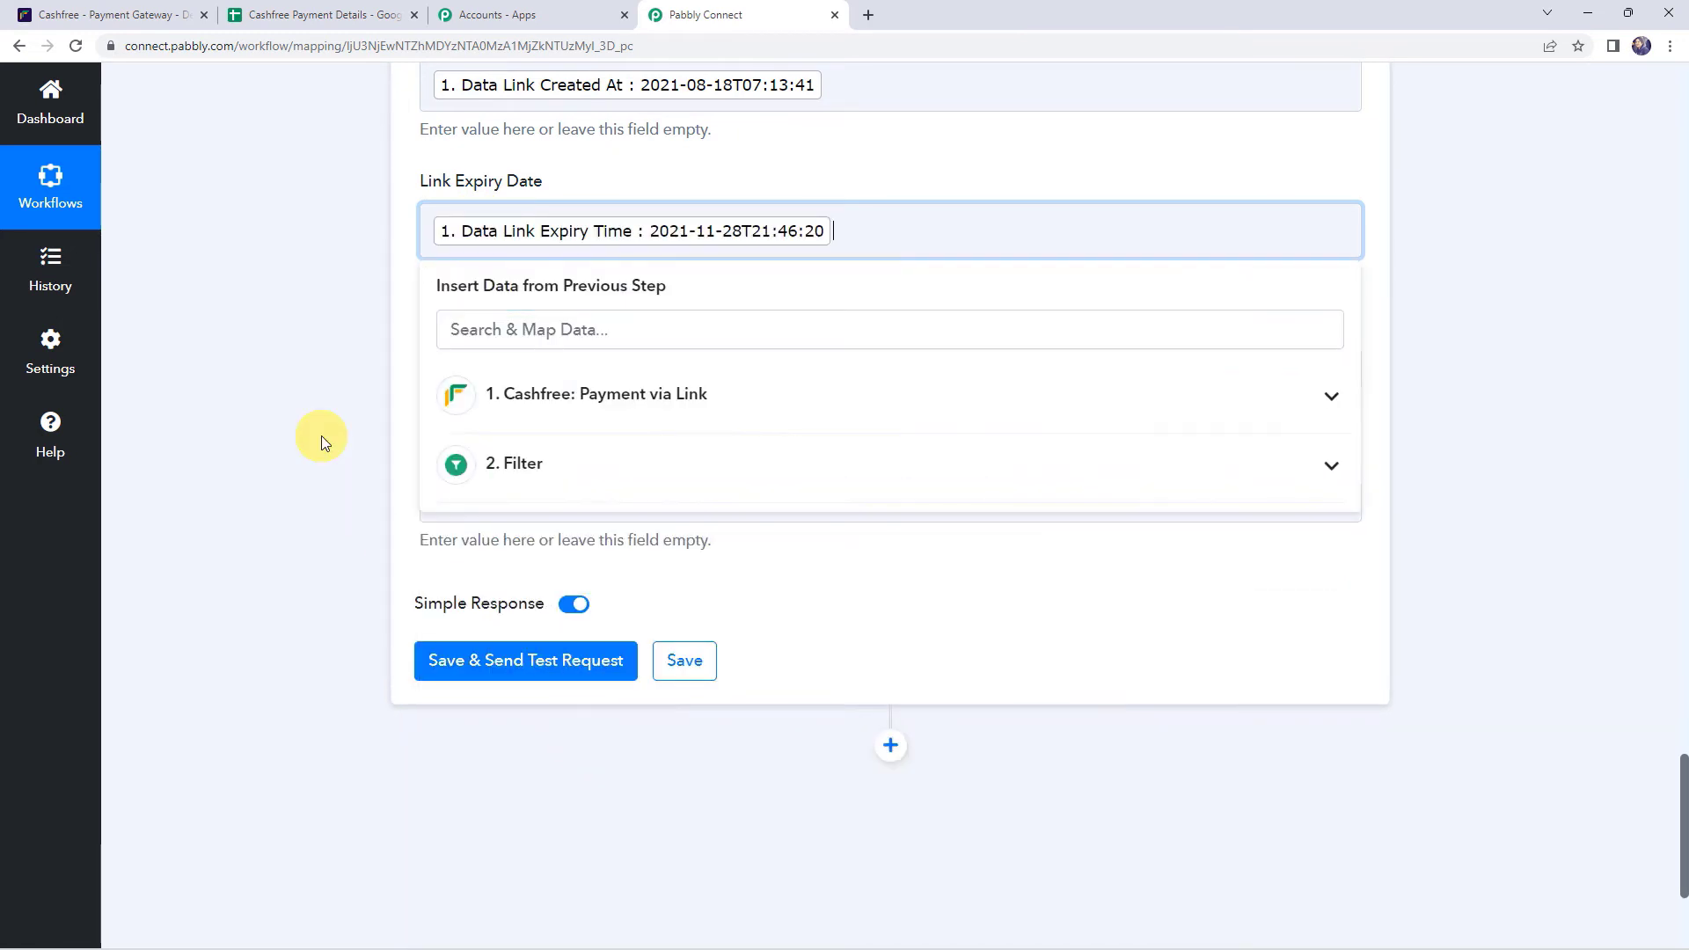
click(321, 433)
- Map link status (PARTIALLY_PAID) and transaction status (SUCCESS) into Data Link Status and Transaction Status
click(494, 375)
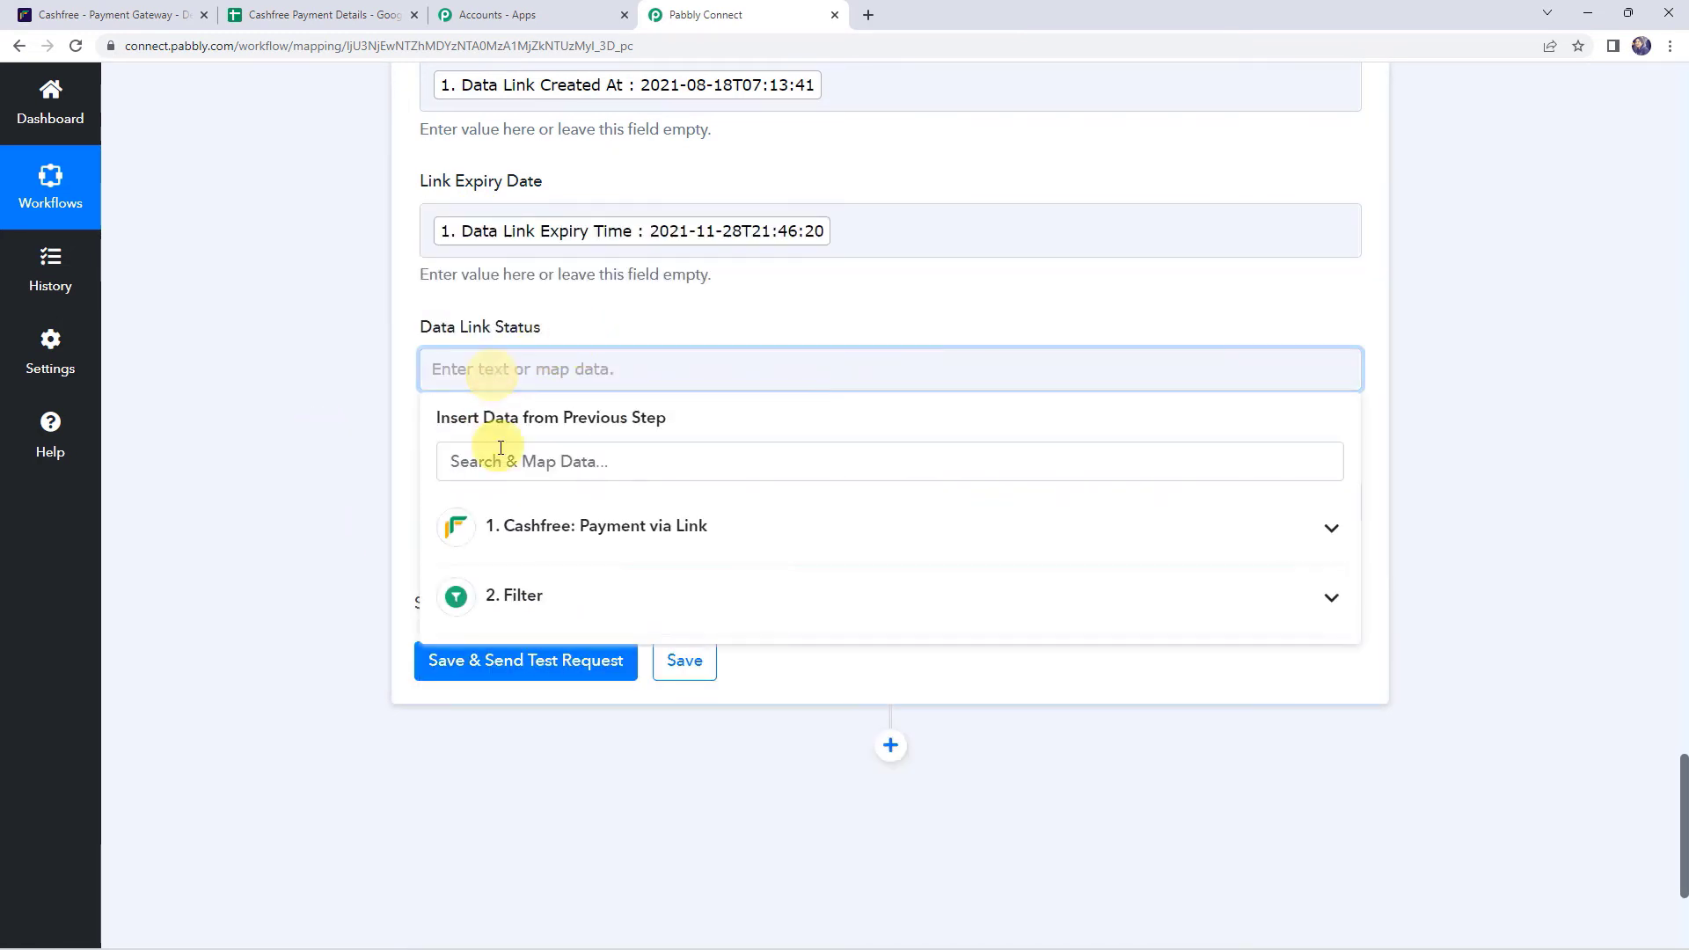
click(510, 528)
scroll(305, 466, down, 1)
scroll(304, 466, down, 2)
text(st)
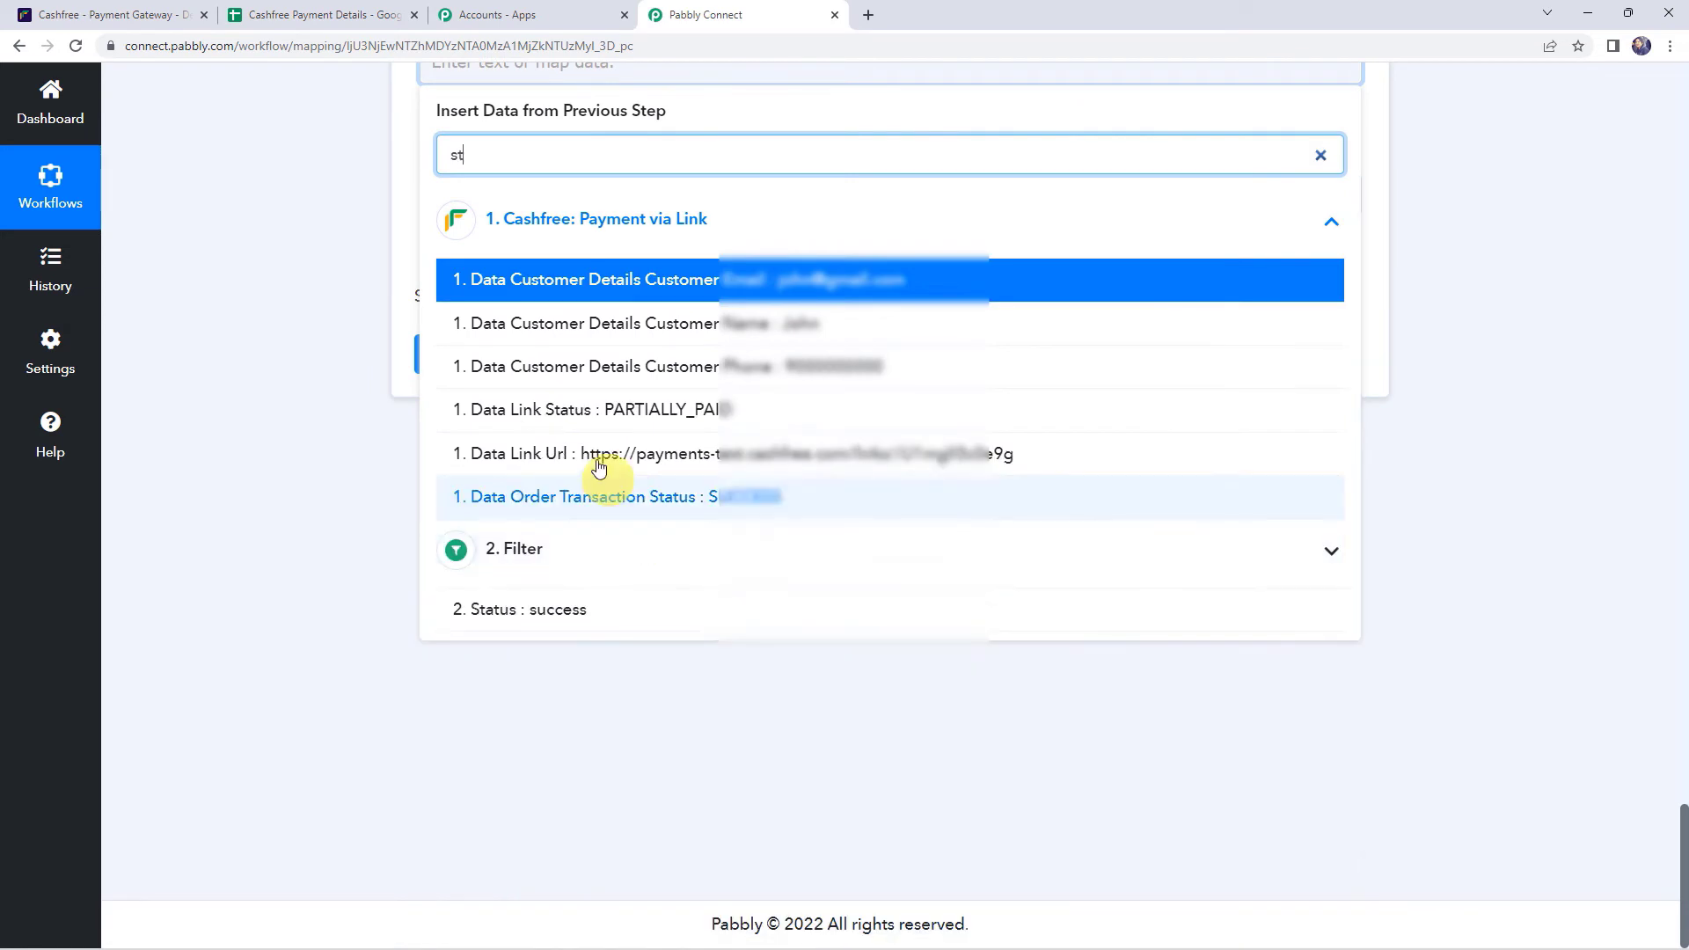
click(567, 409)
click(308, 206)
scroll(444, 483, up, 2)
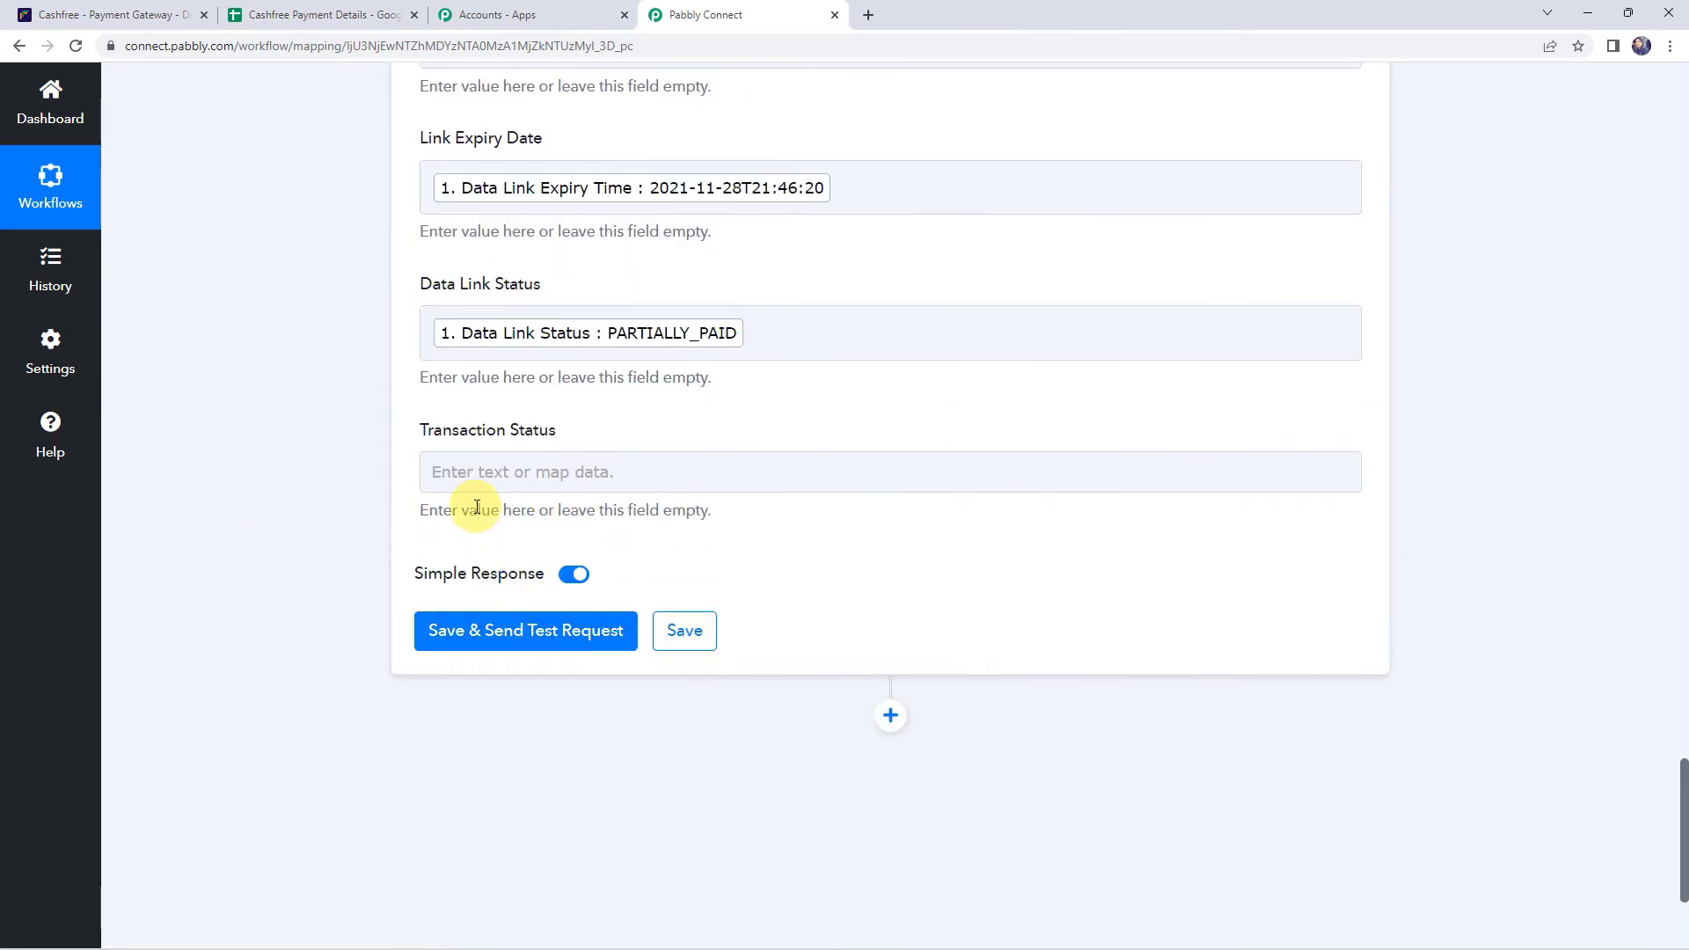
click(482, 475)
click(517, 642)
text(su)
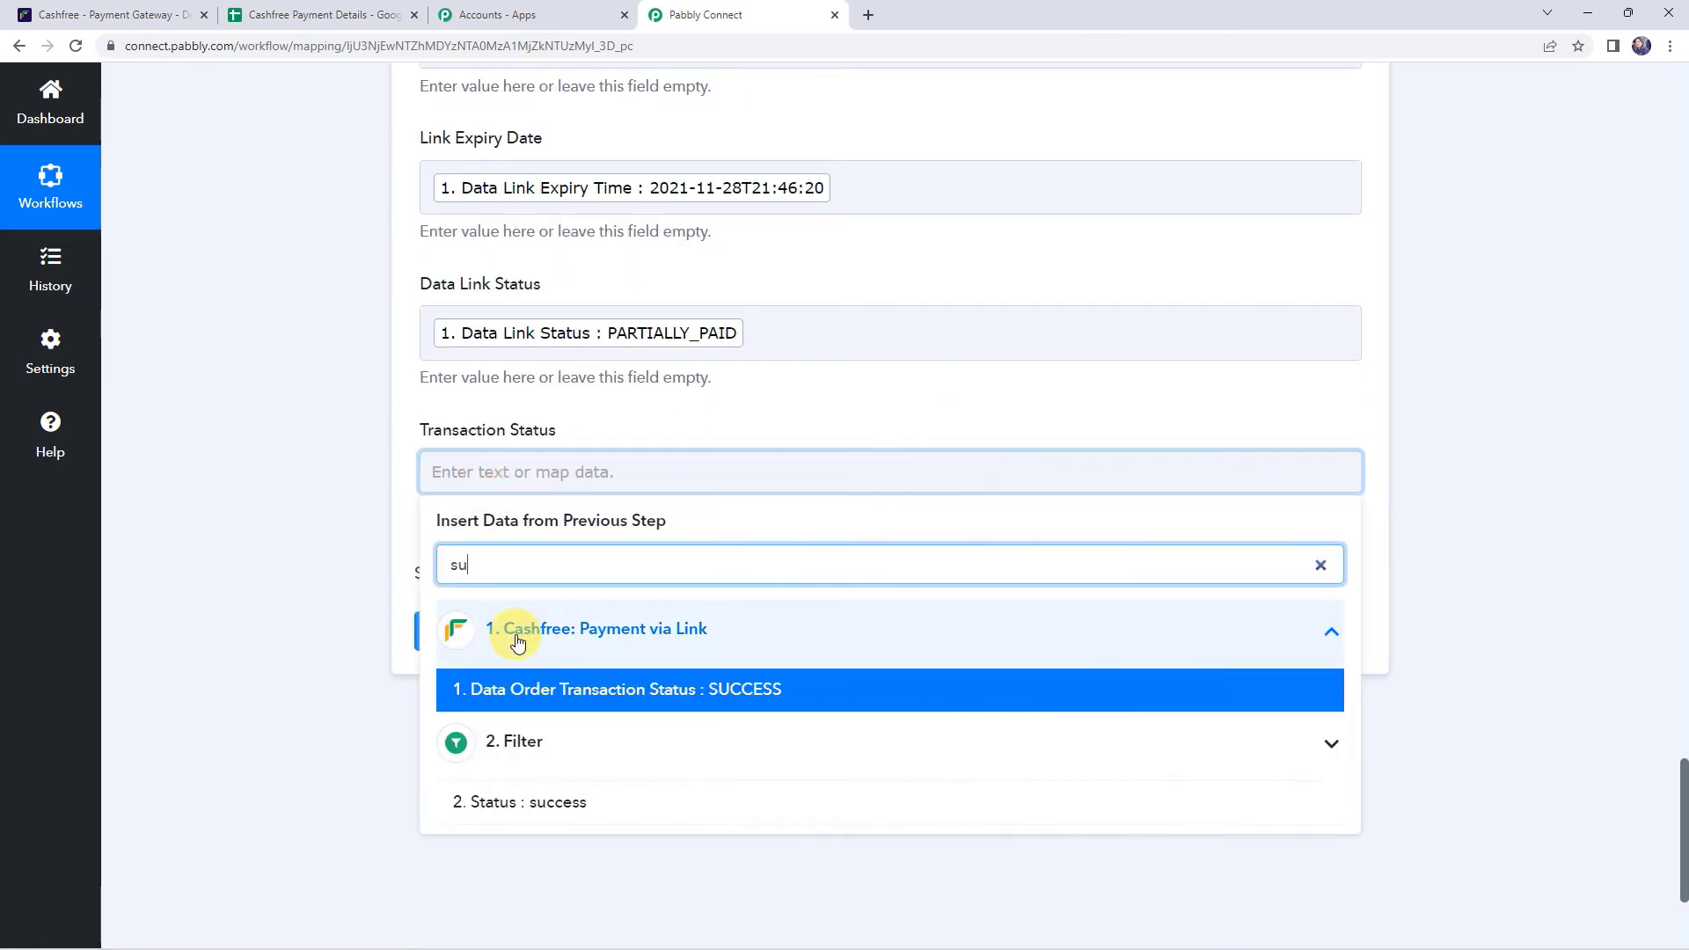
click(547, 701)
click(316, 525)
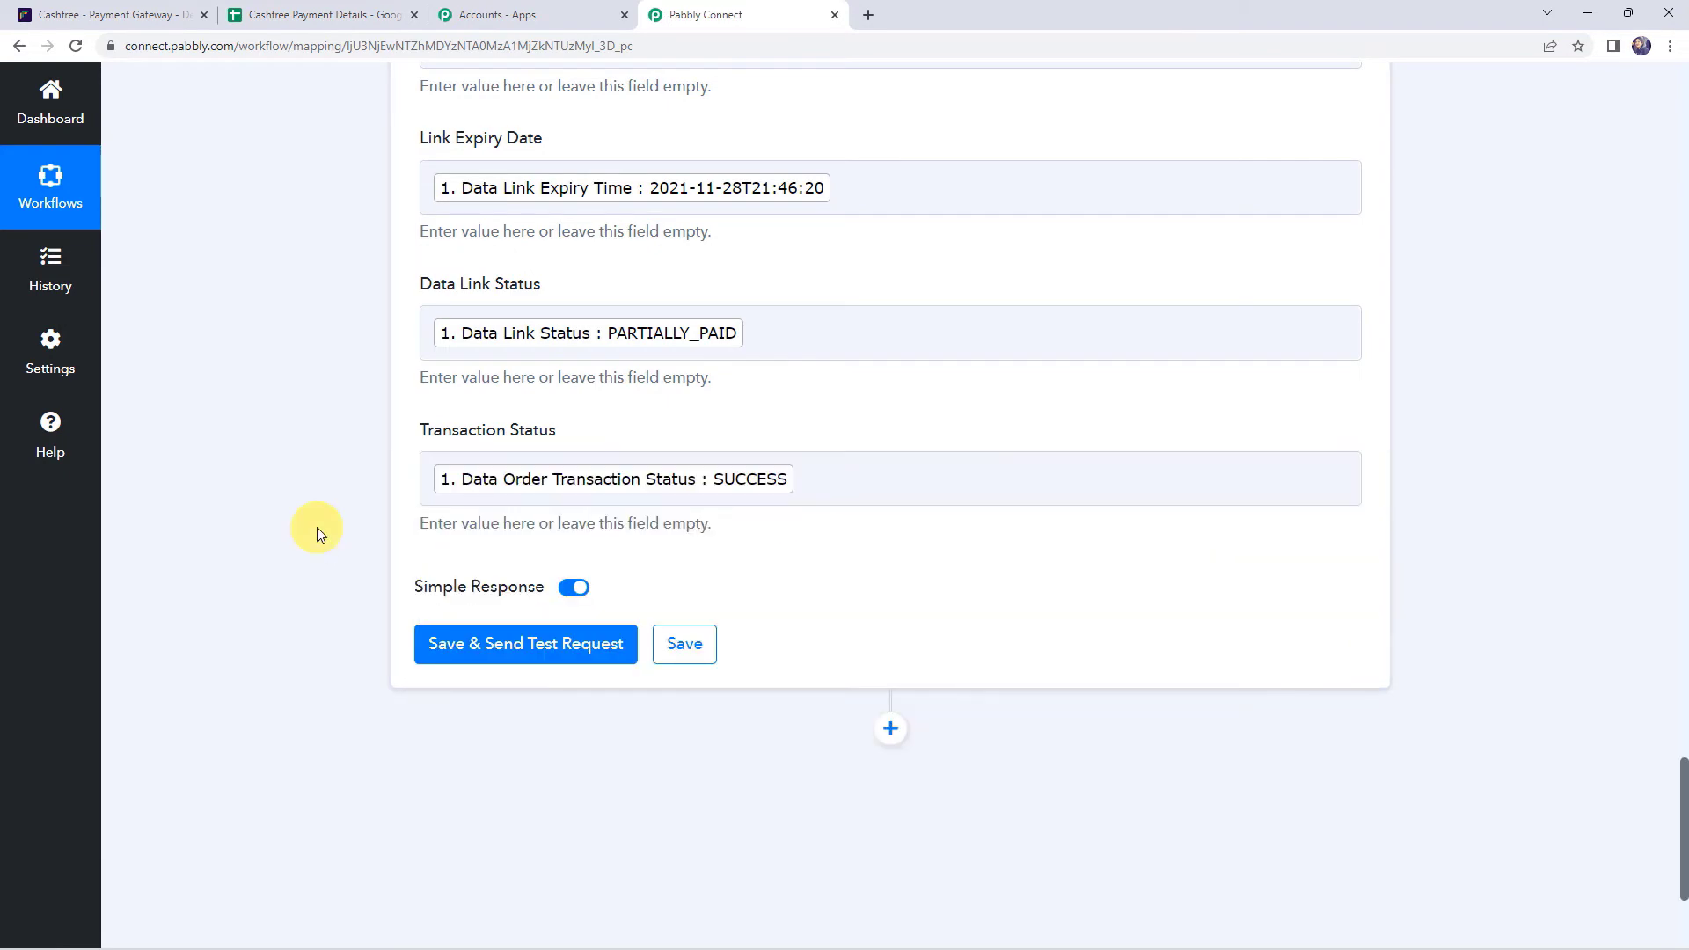
scroll(317, 526, up, 5)
scroll(317, 530, up, 4)
scroll(318, 531, down, 10)
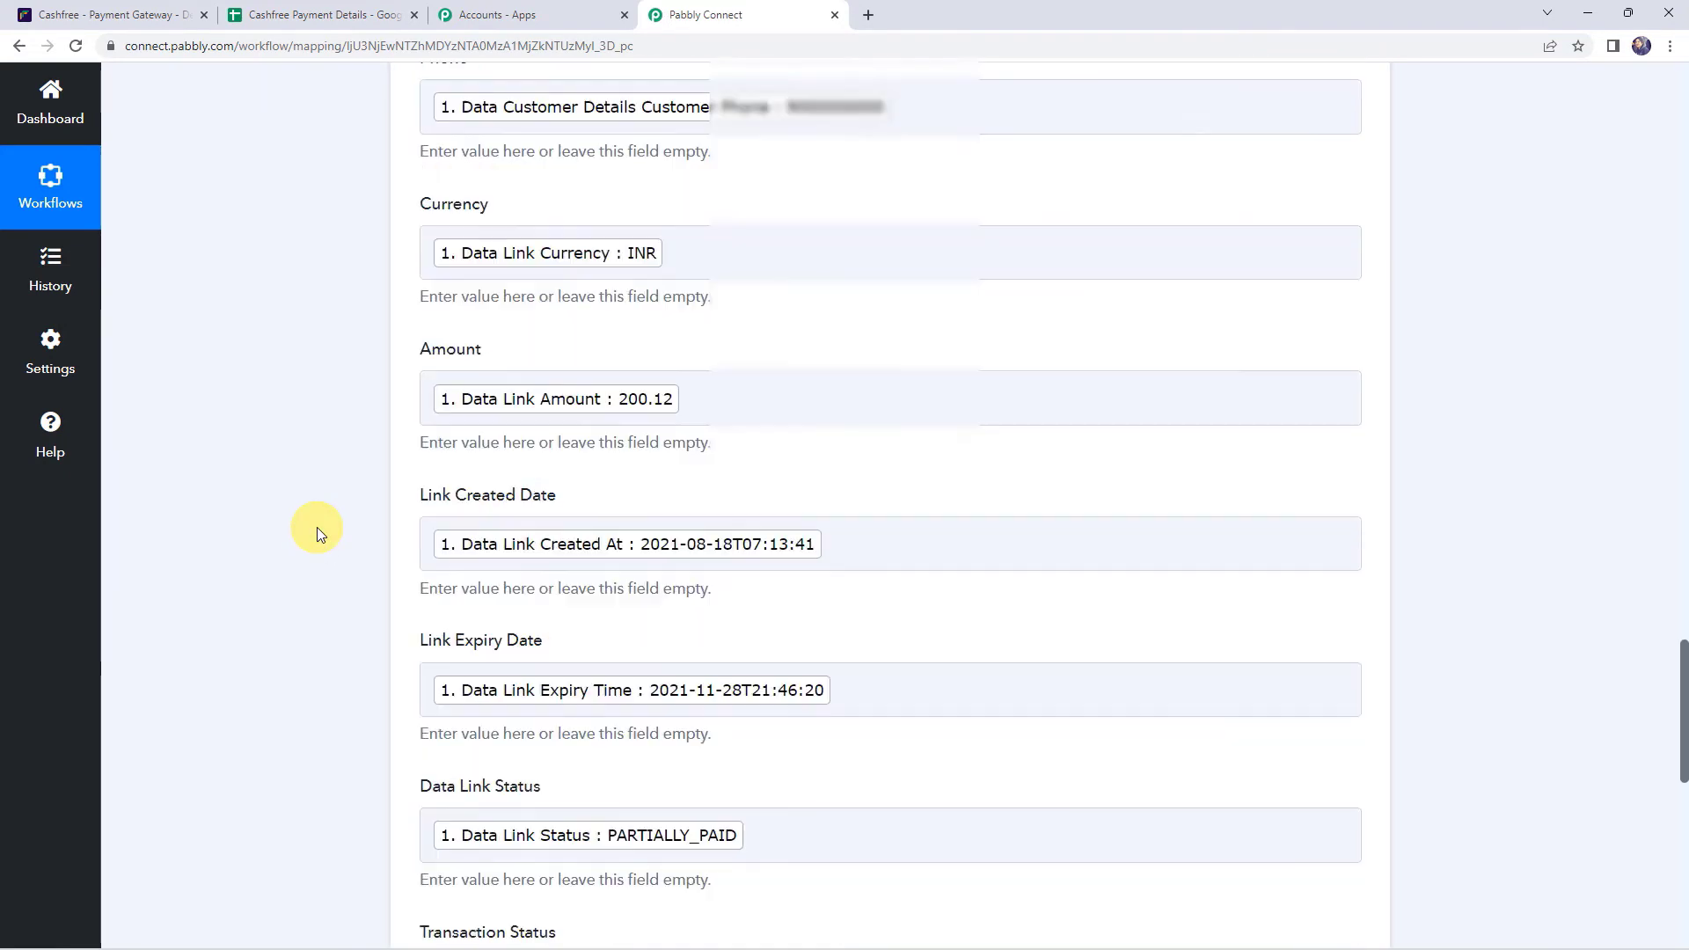
- Send a test row that updates Sheet1!A2:K2, then open the Cashfree Payment Details spreadsheet
click(503, 472)
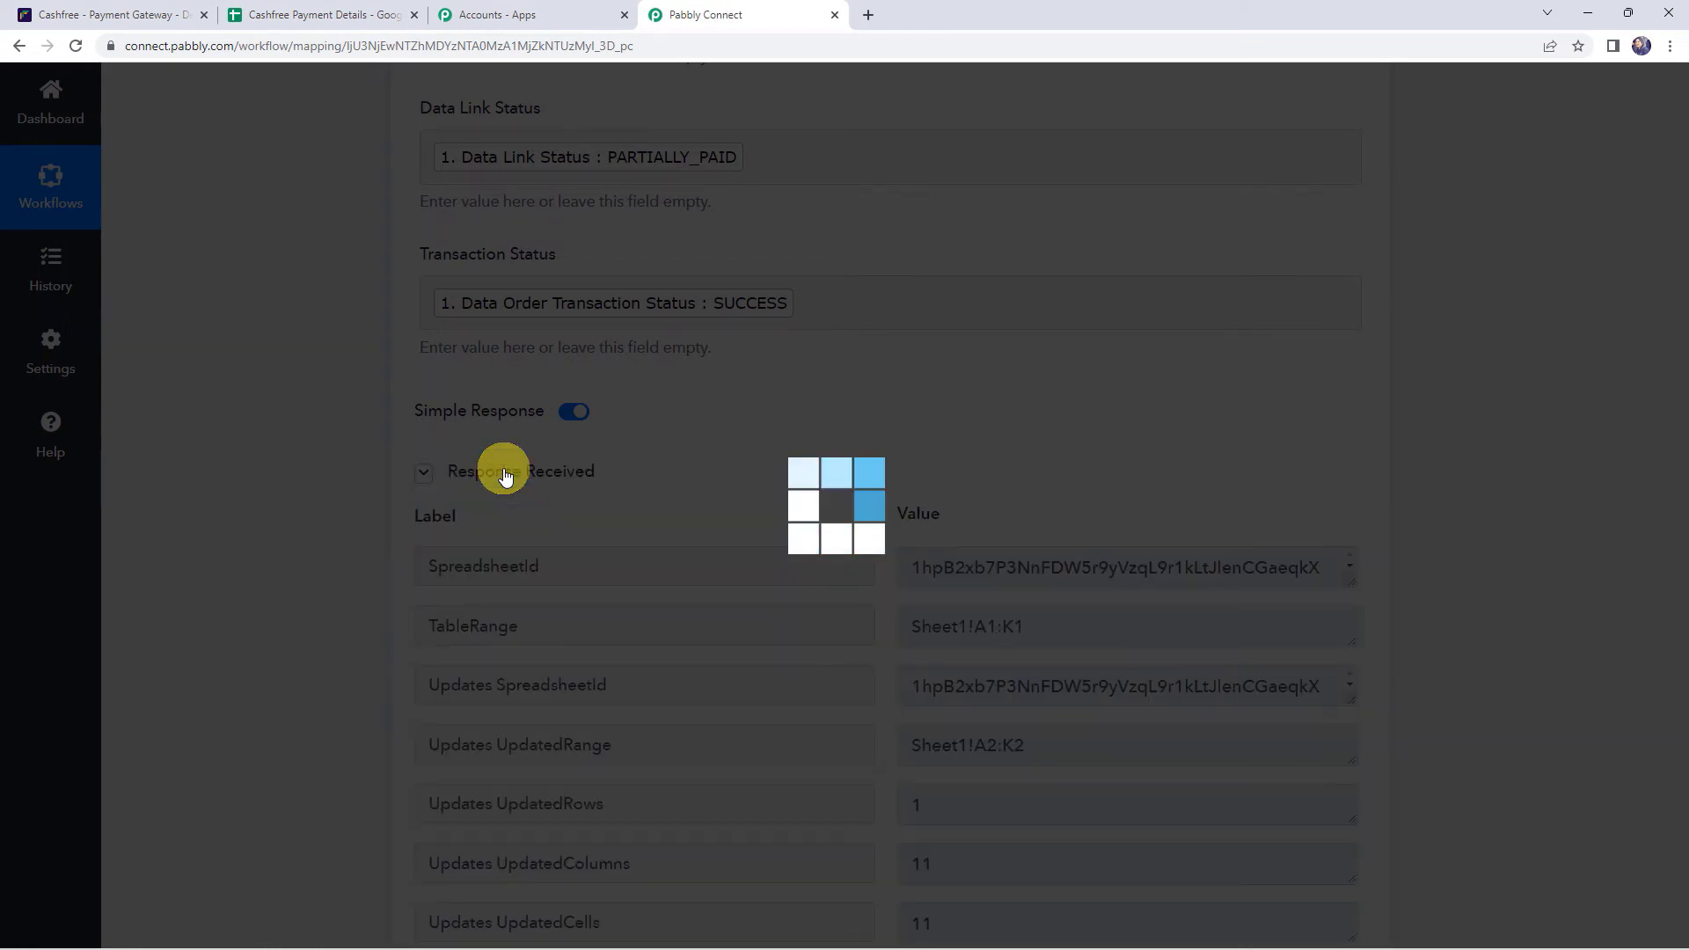
scroll(336, 541, down, 1)
scroll(334, 549, down, 2)
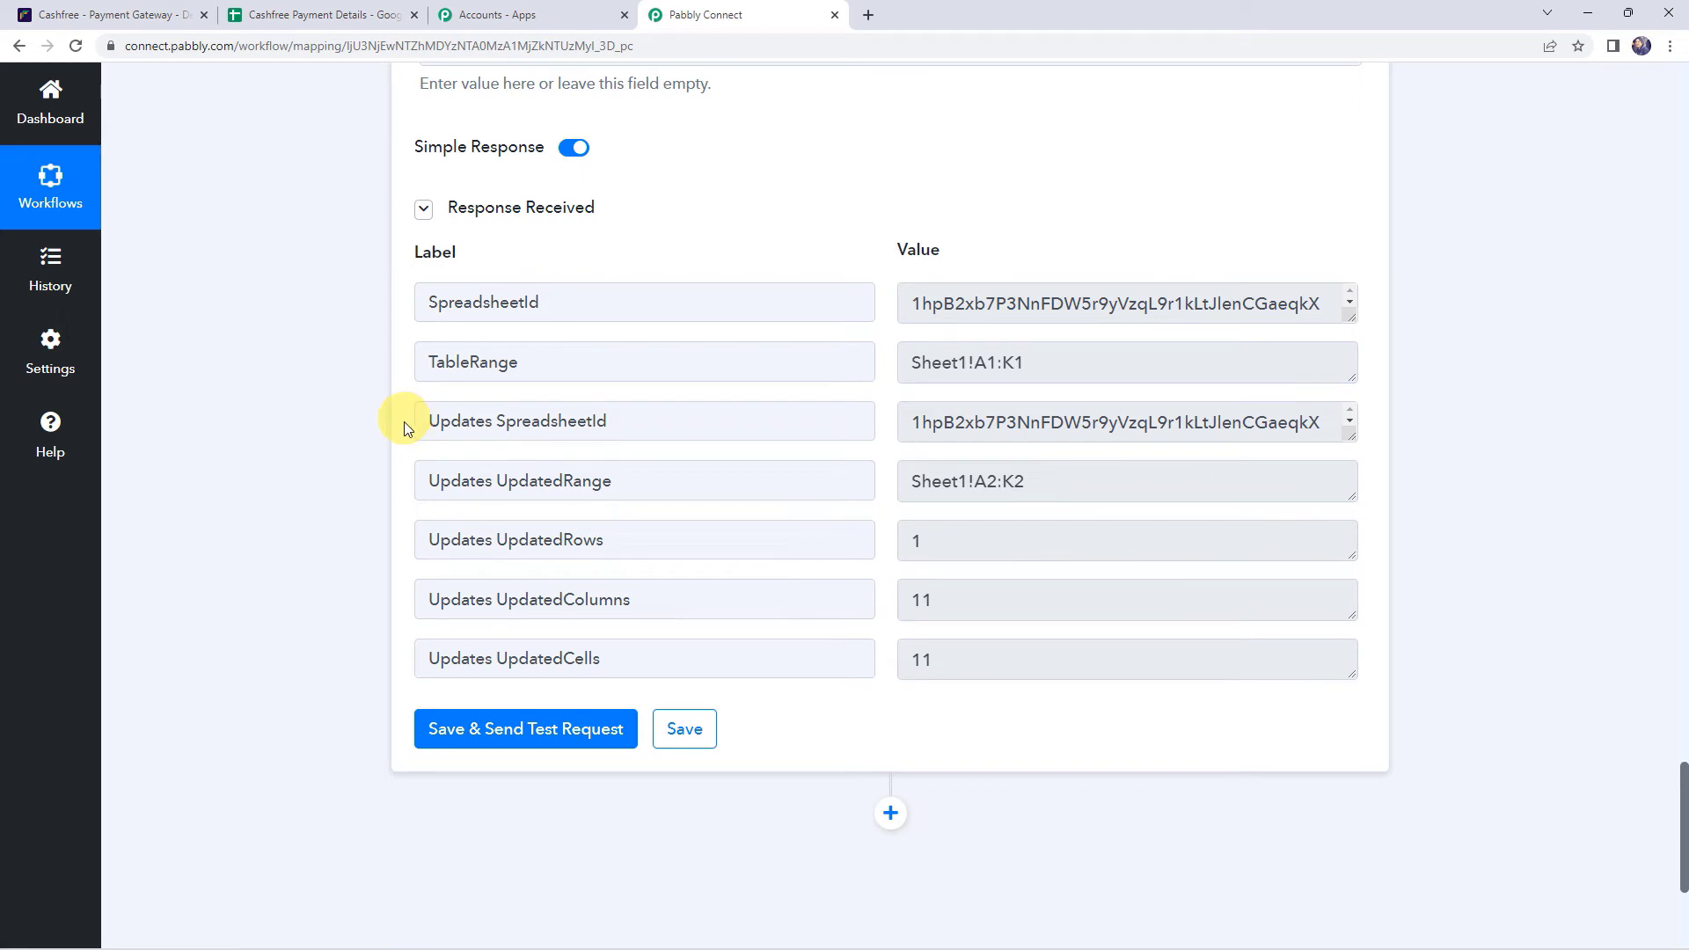
click(325, 7)
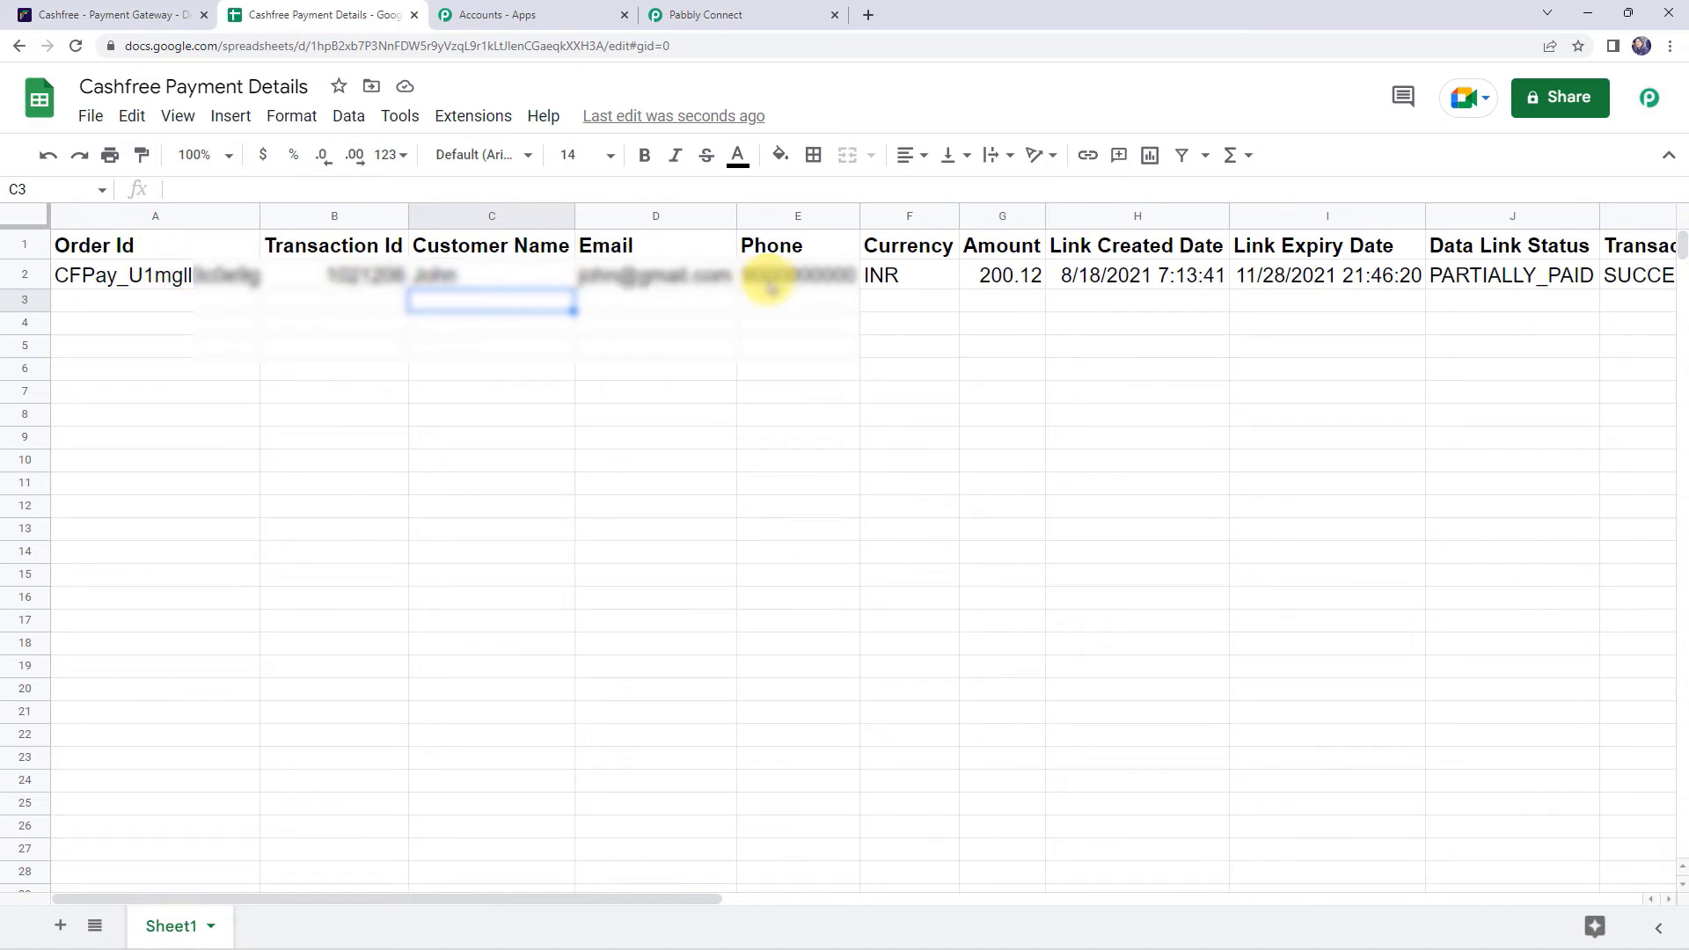
click(904, 282)
key(Right)
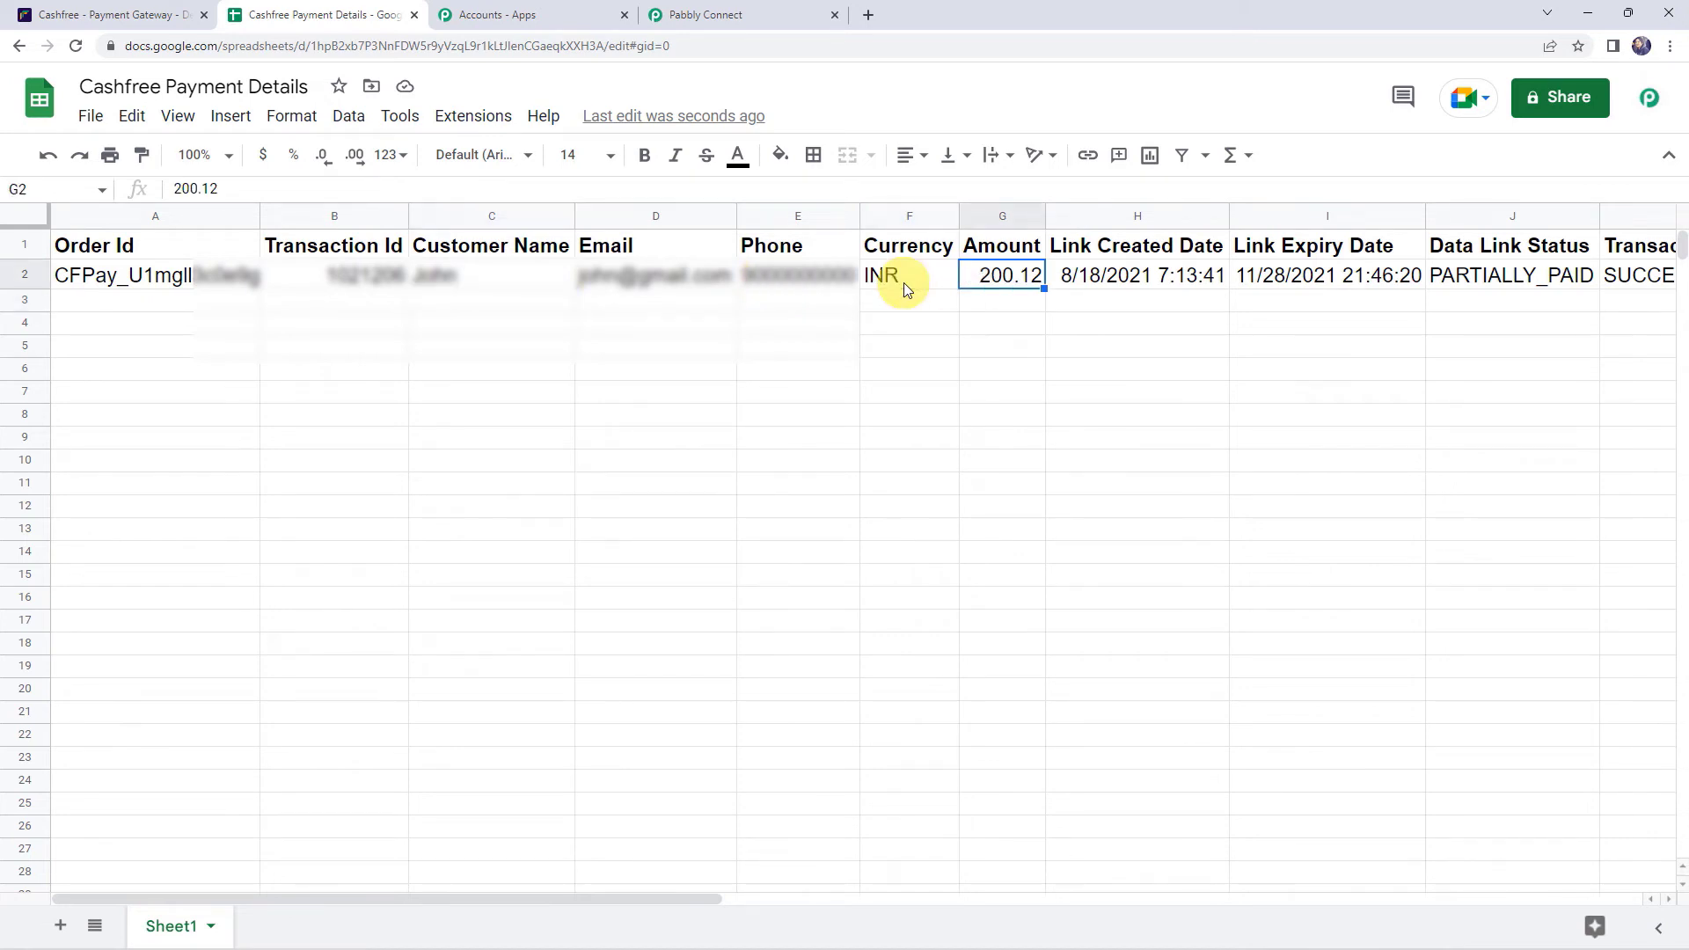
key(Right)
key(Right)
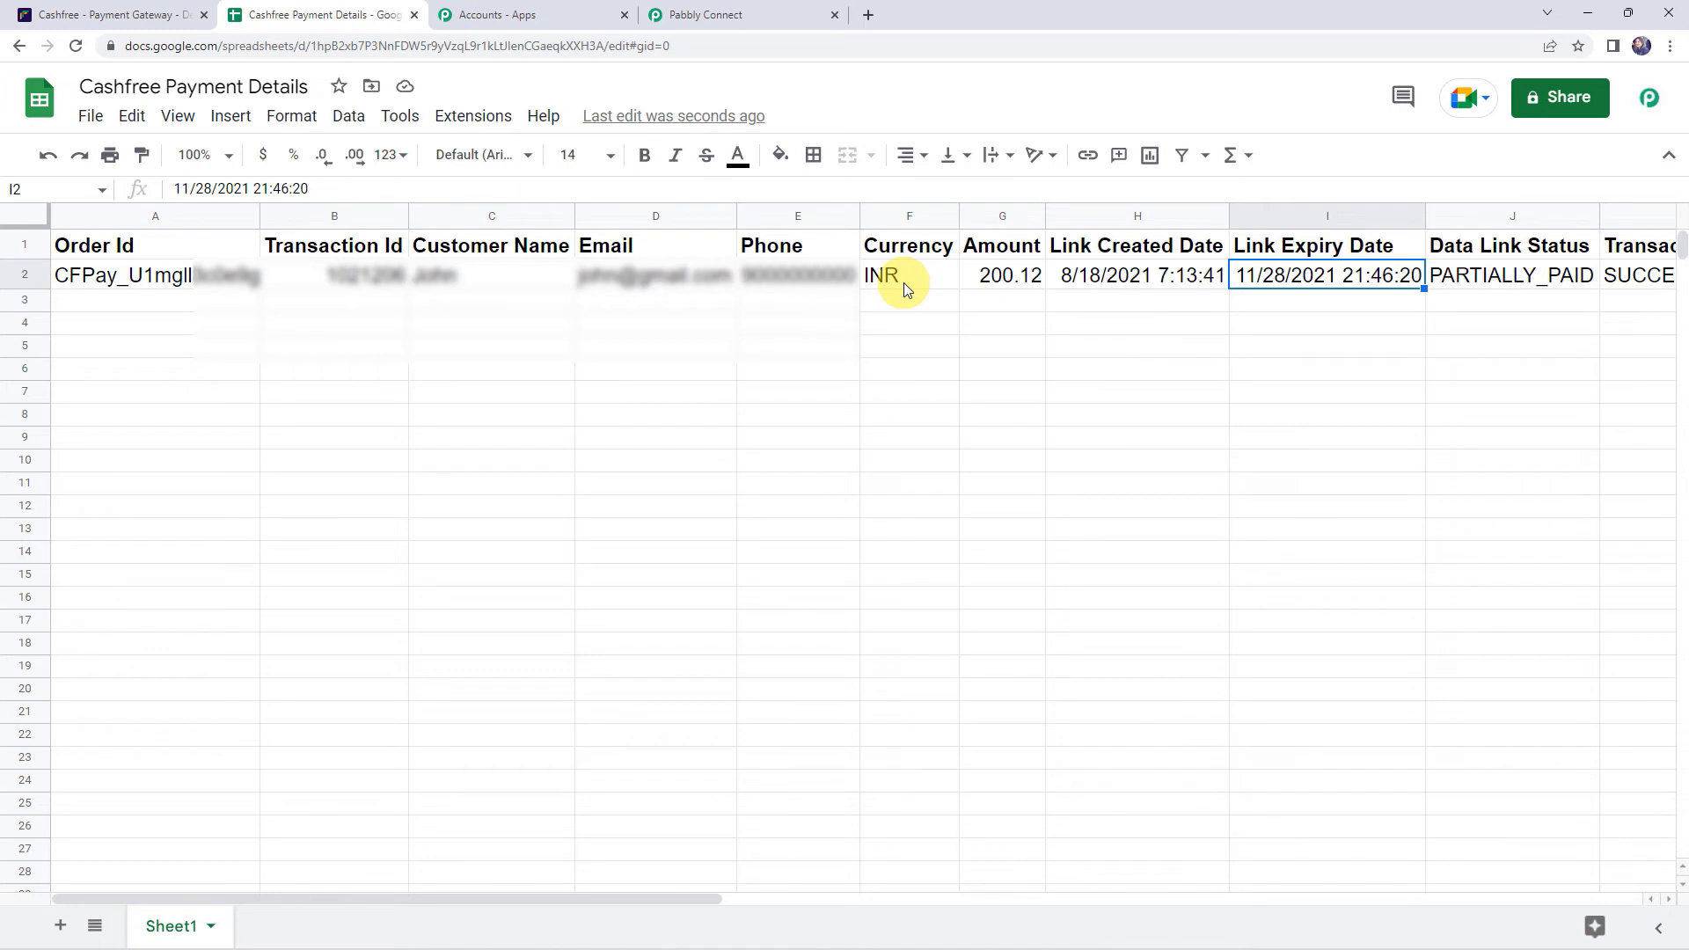
key(Right)
key(Right)
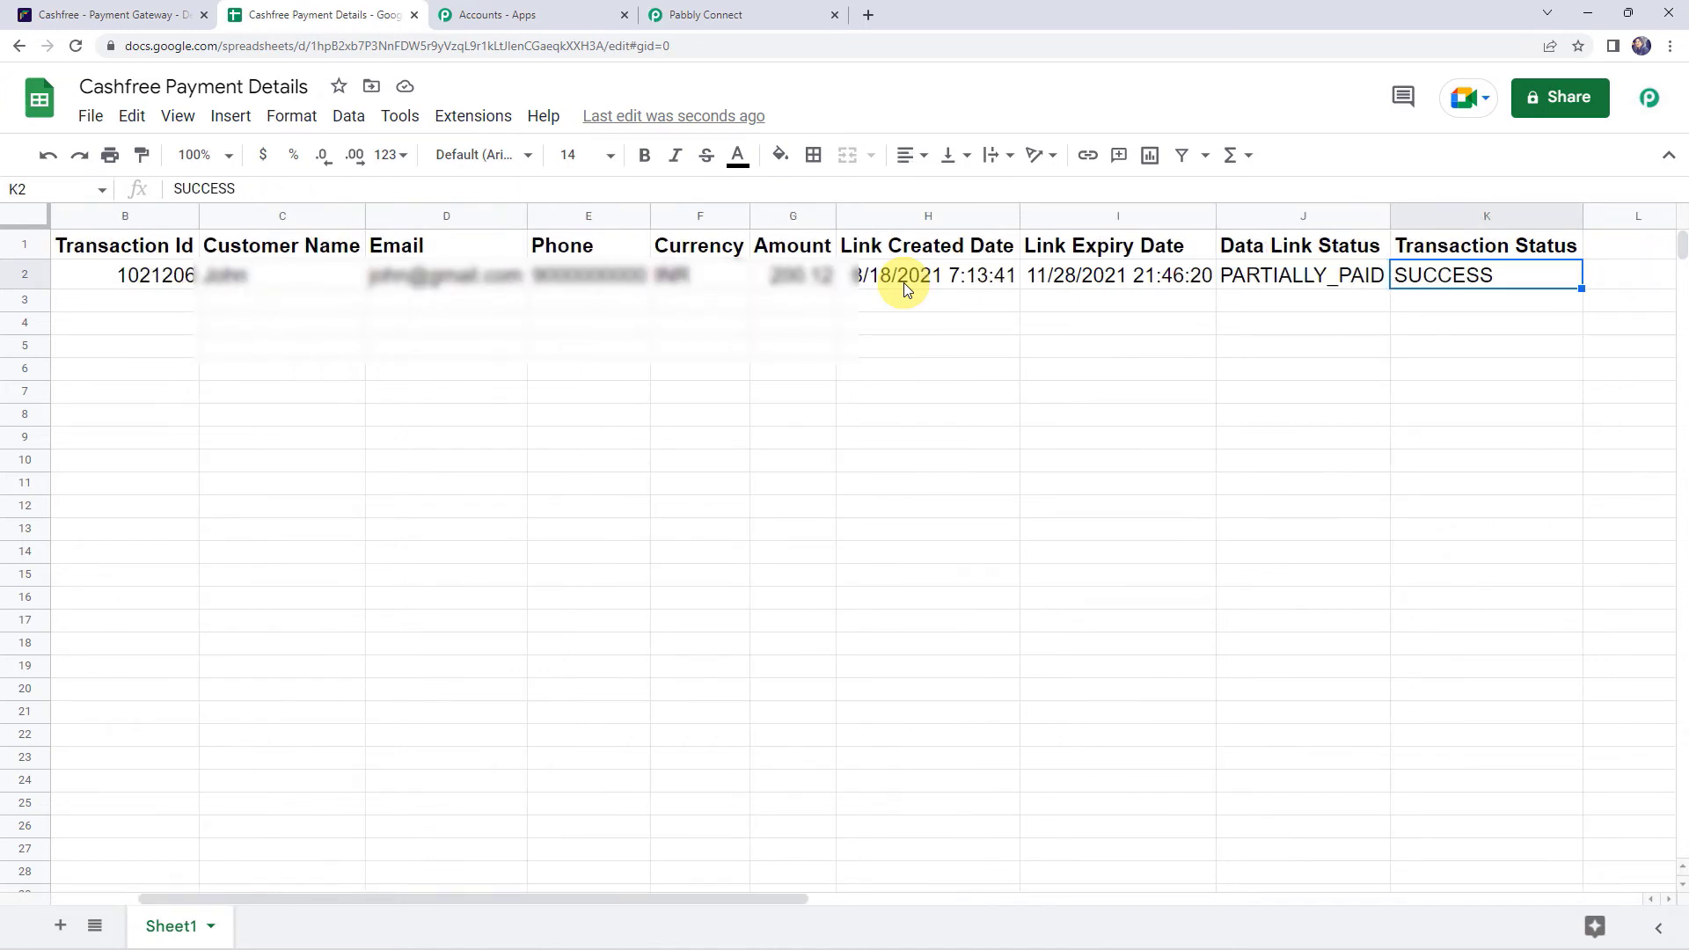
key(Left)
key(Home)
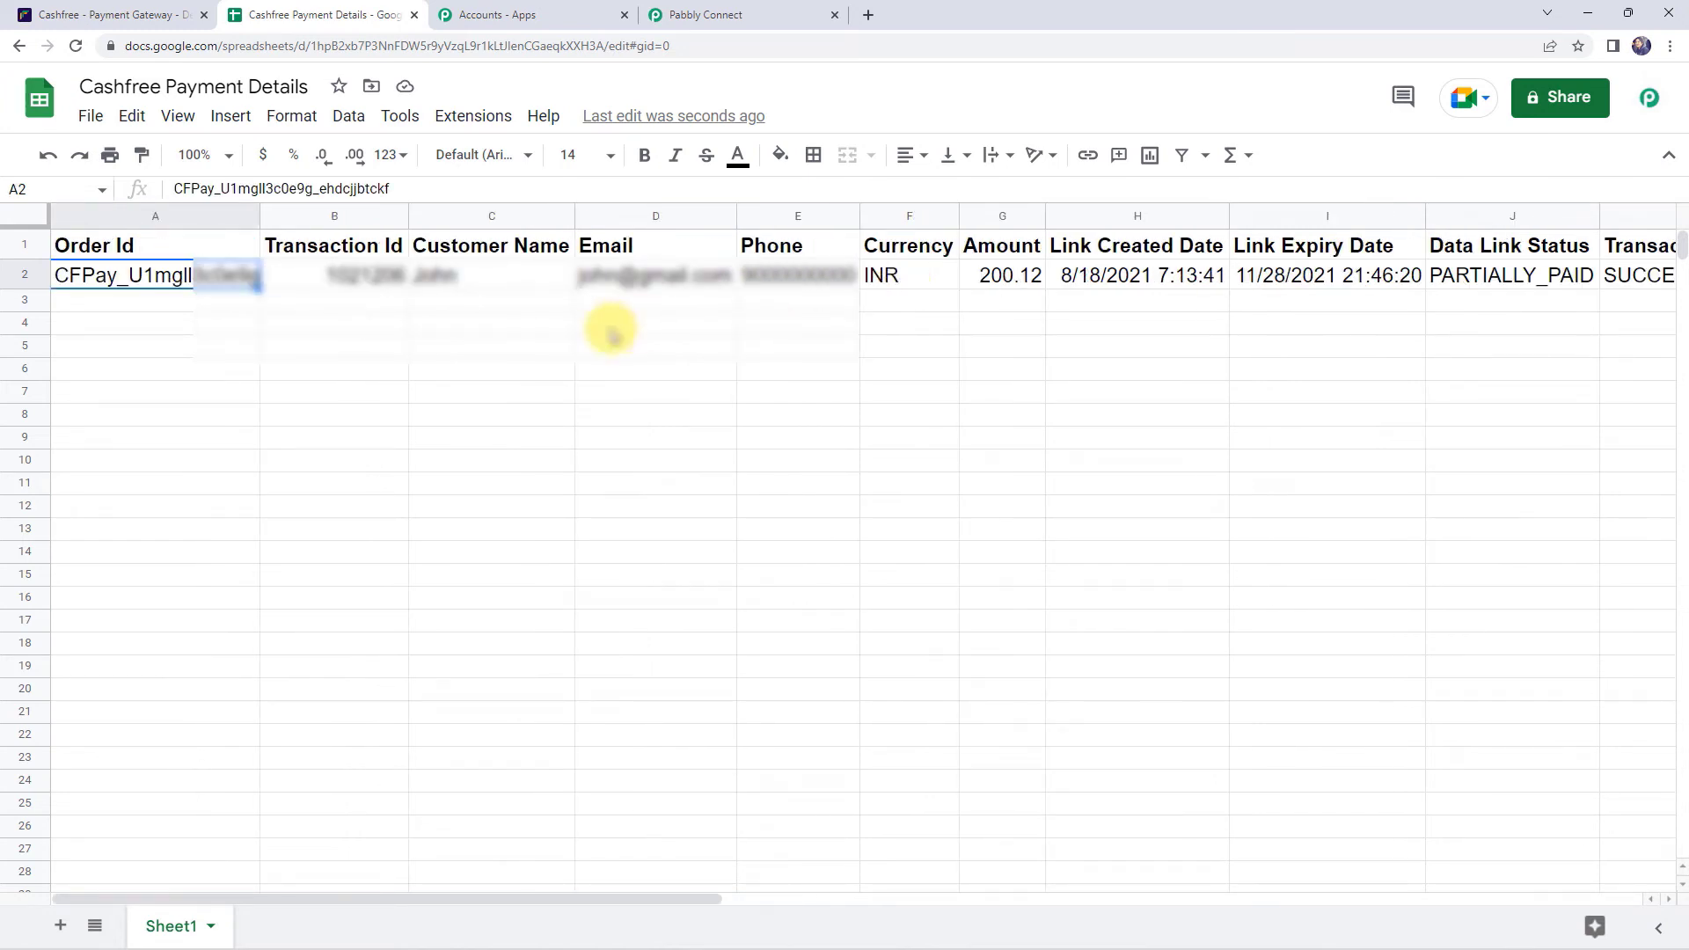
- Save the Google Sheets Add New Row action in Pabbly Connect, confirm, and return to Cashfree webhooks
click(760, 16)
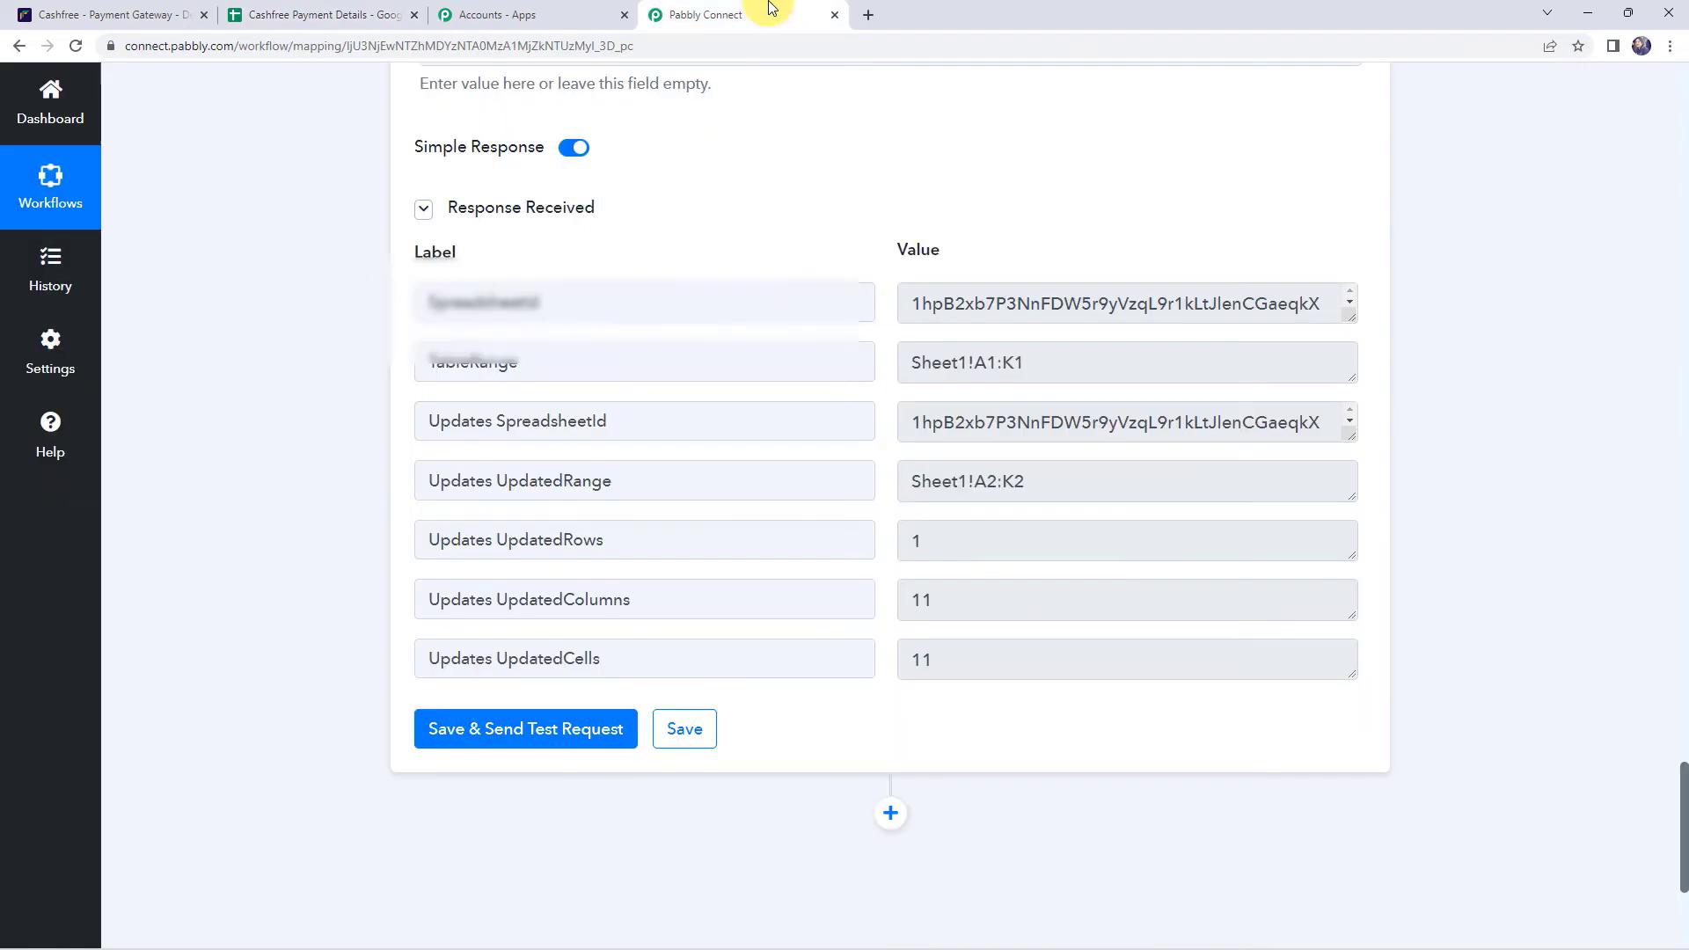
click(700, 739)
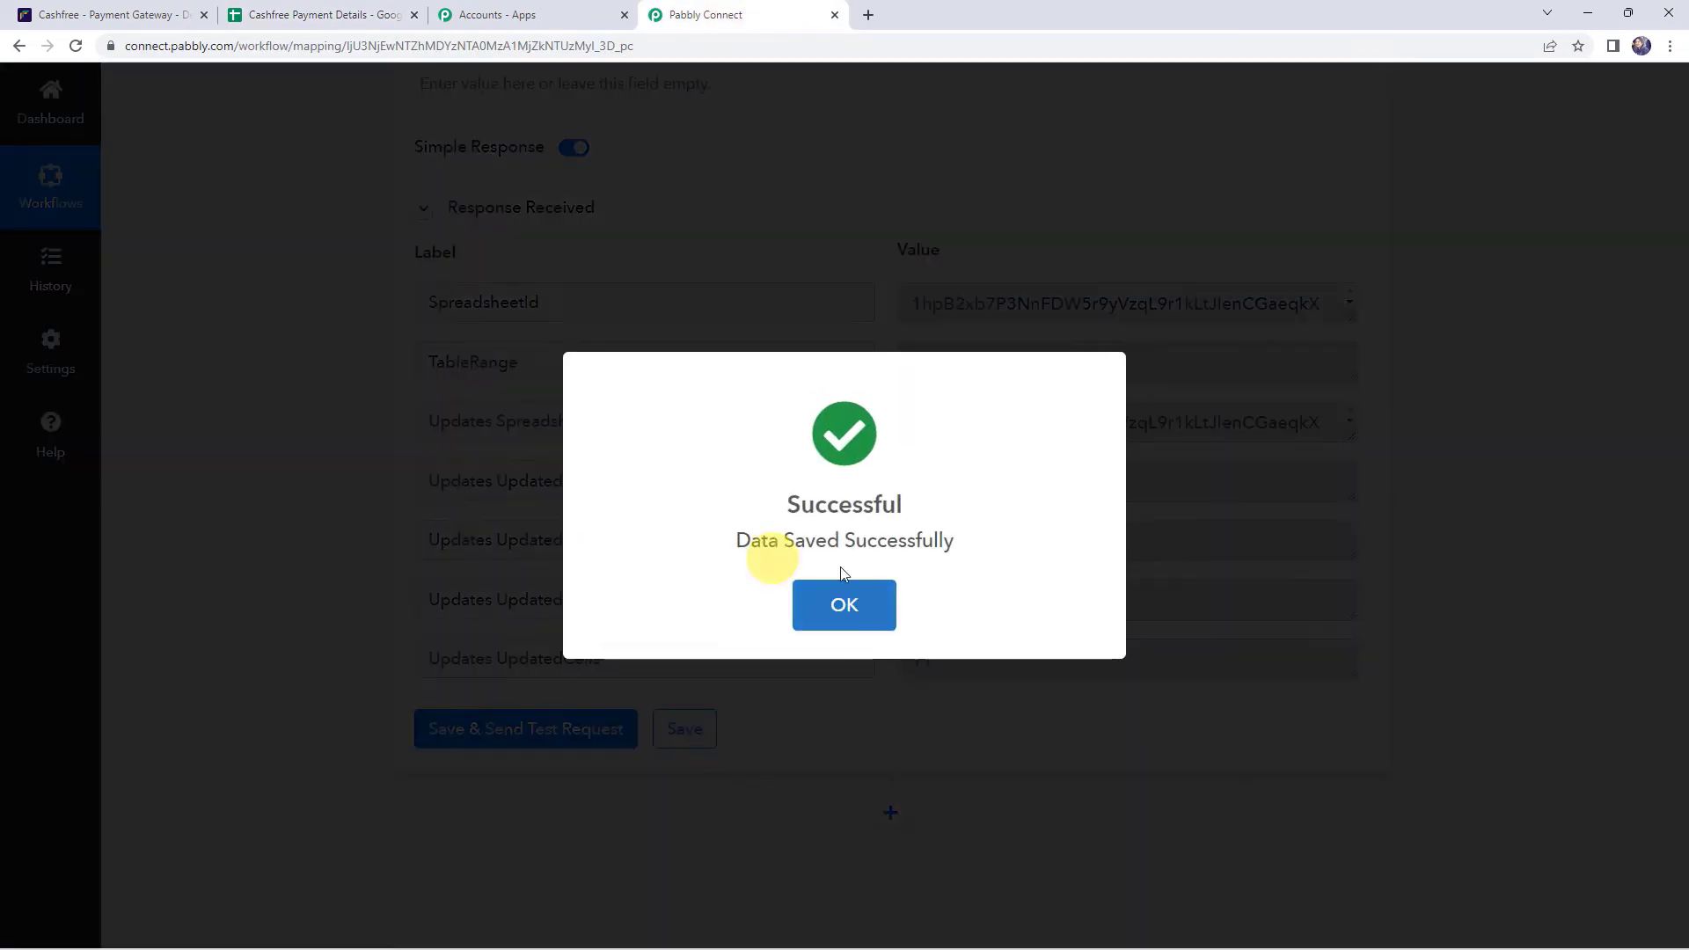
click(875, 602)
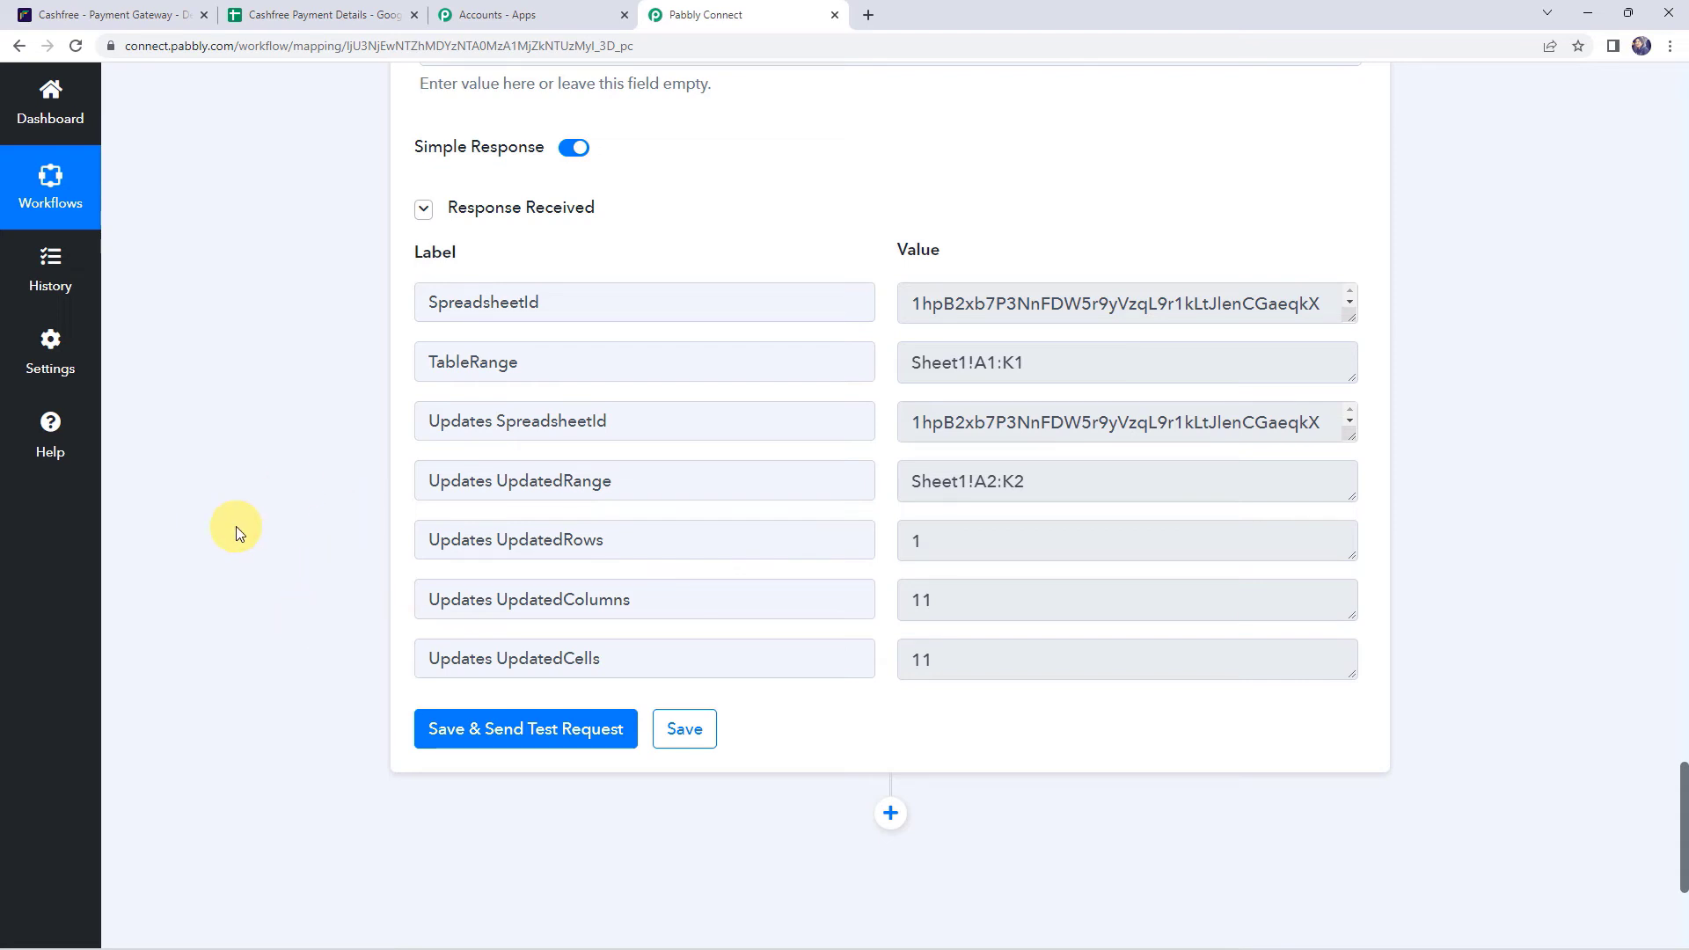
click(151, 13)
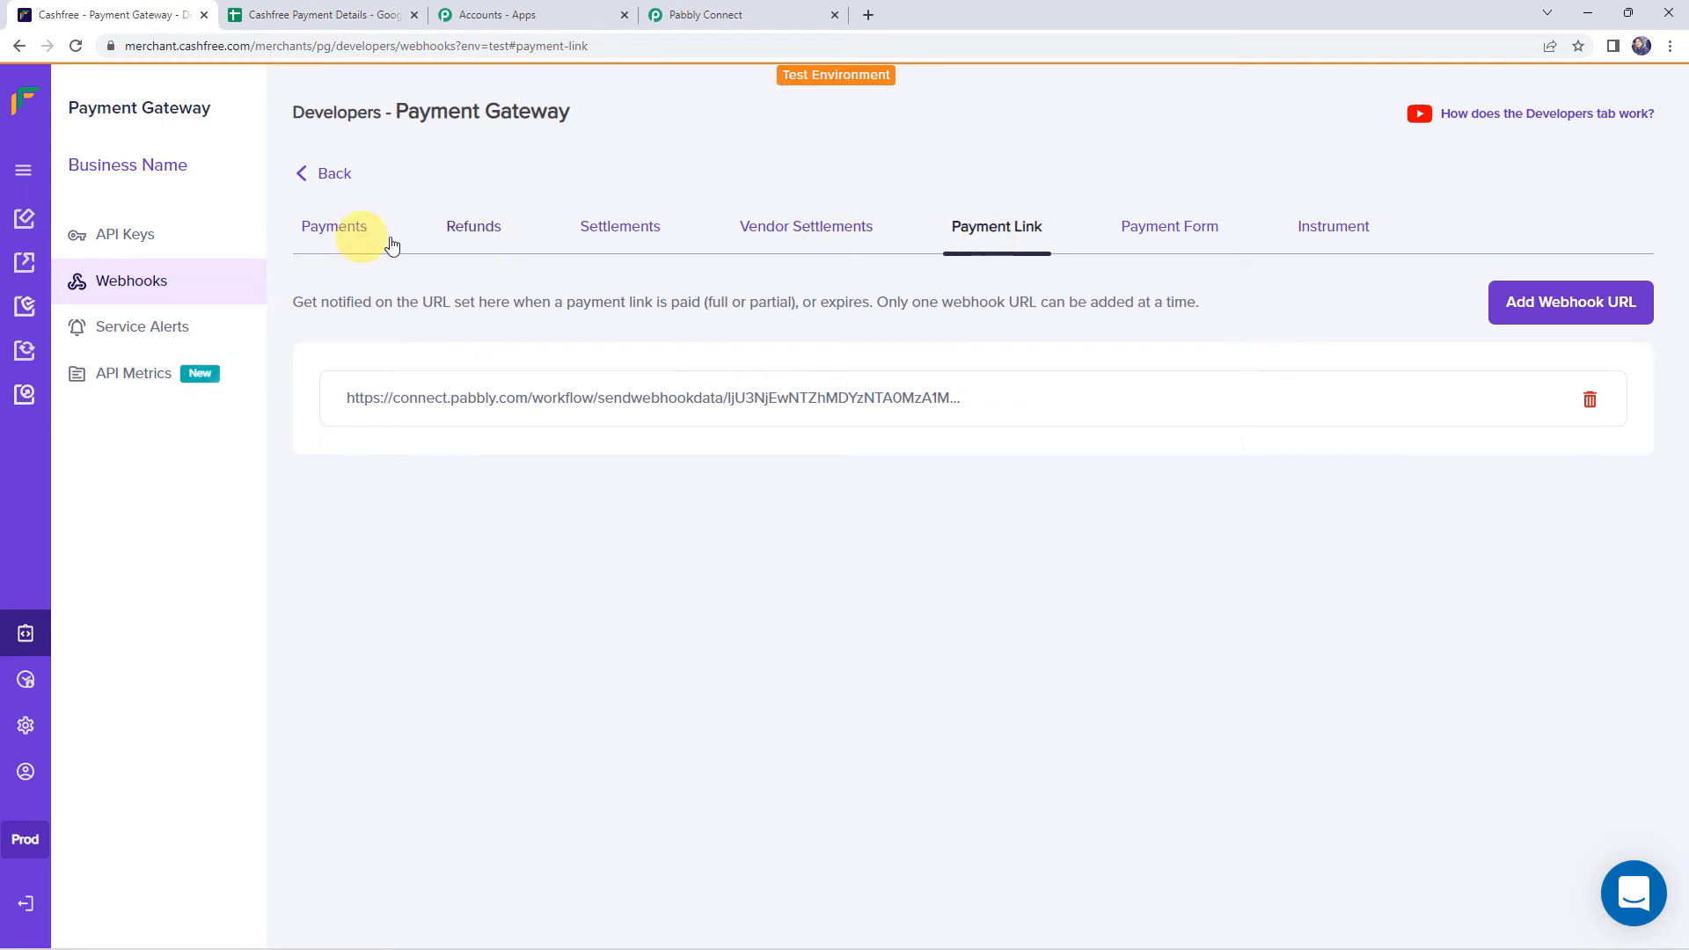
- Go to Payment Gateway > Payment Links in Cashfree and start creating a payment link
click(19, 172)
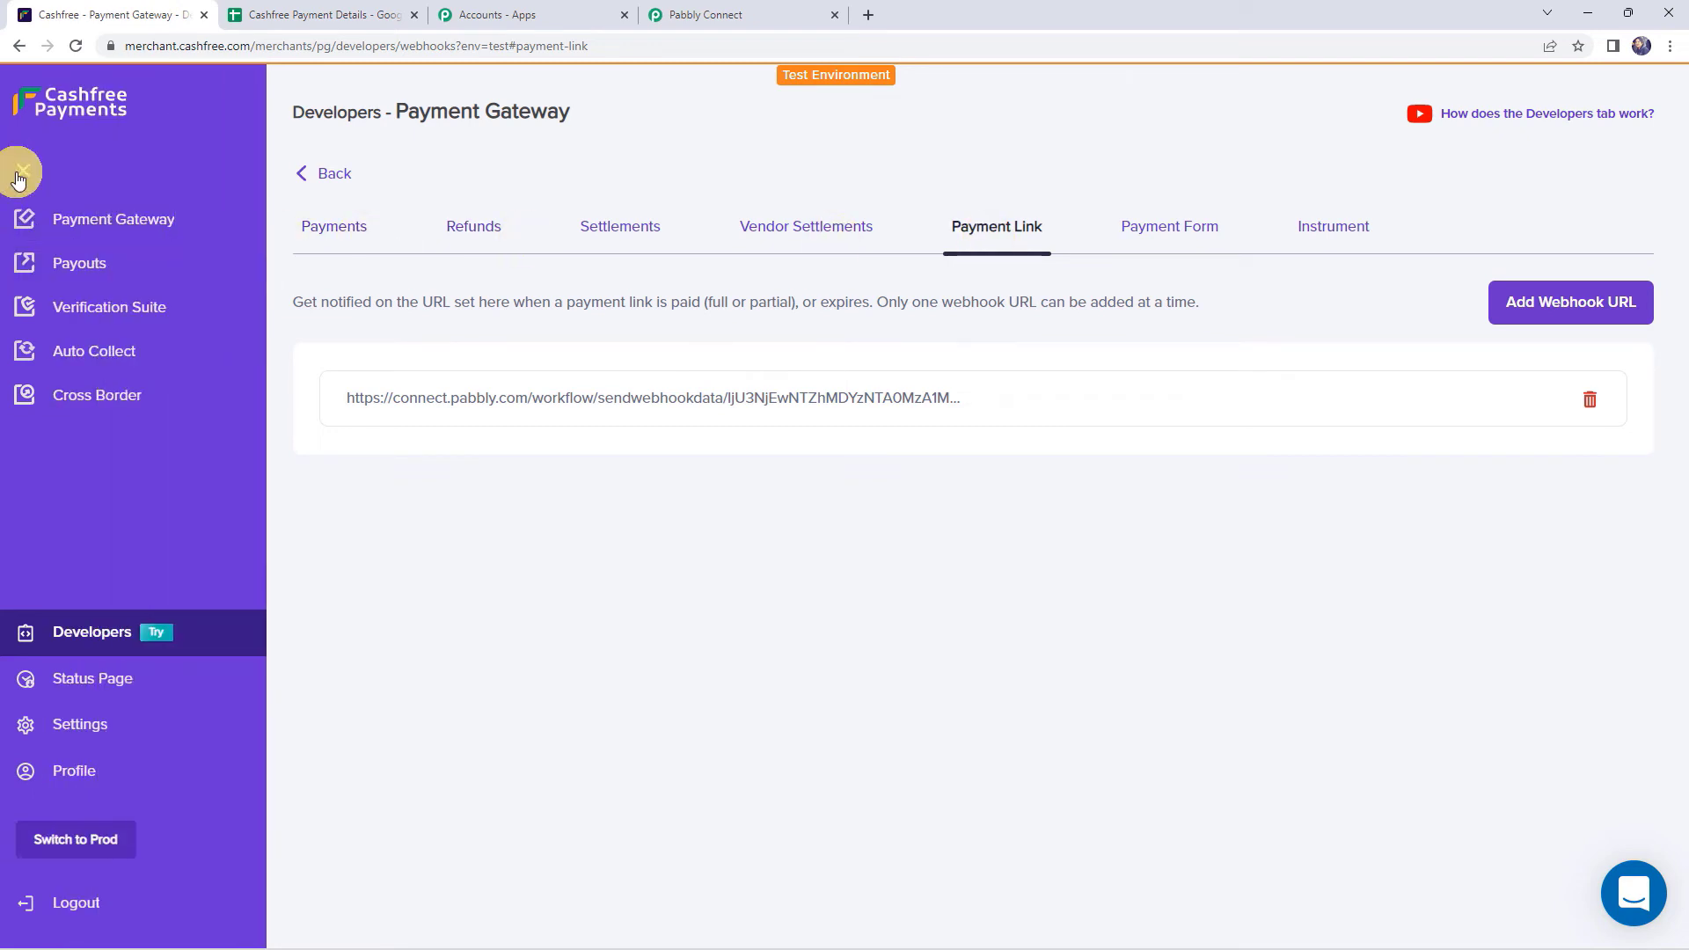
click(70, 218)
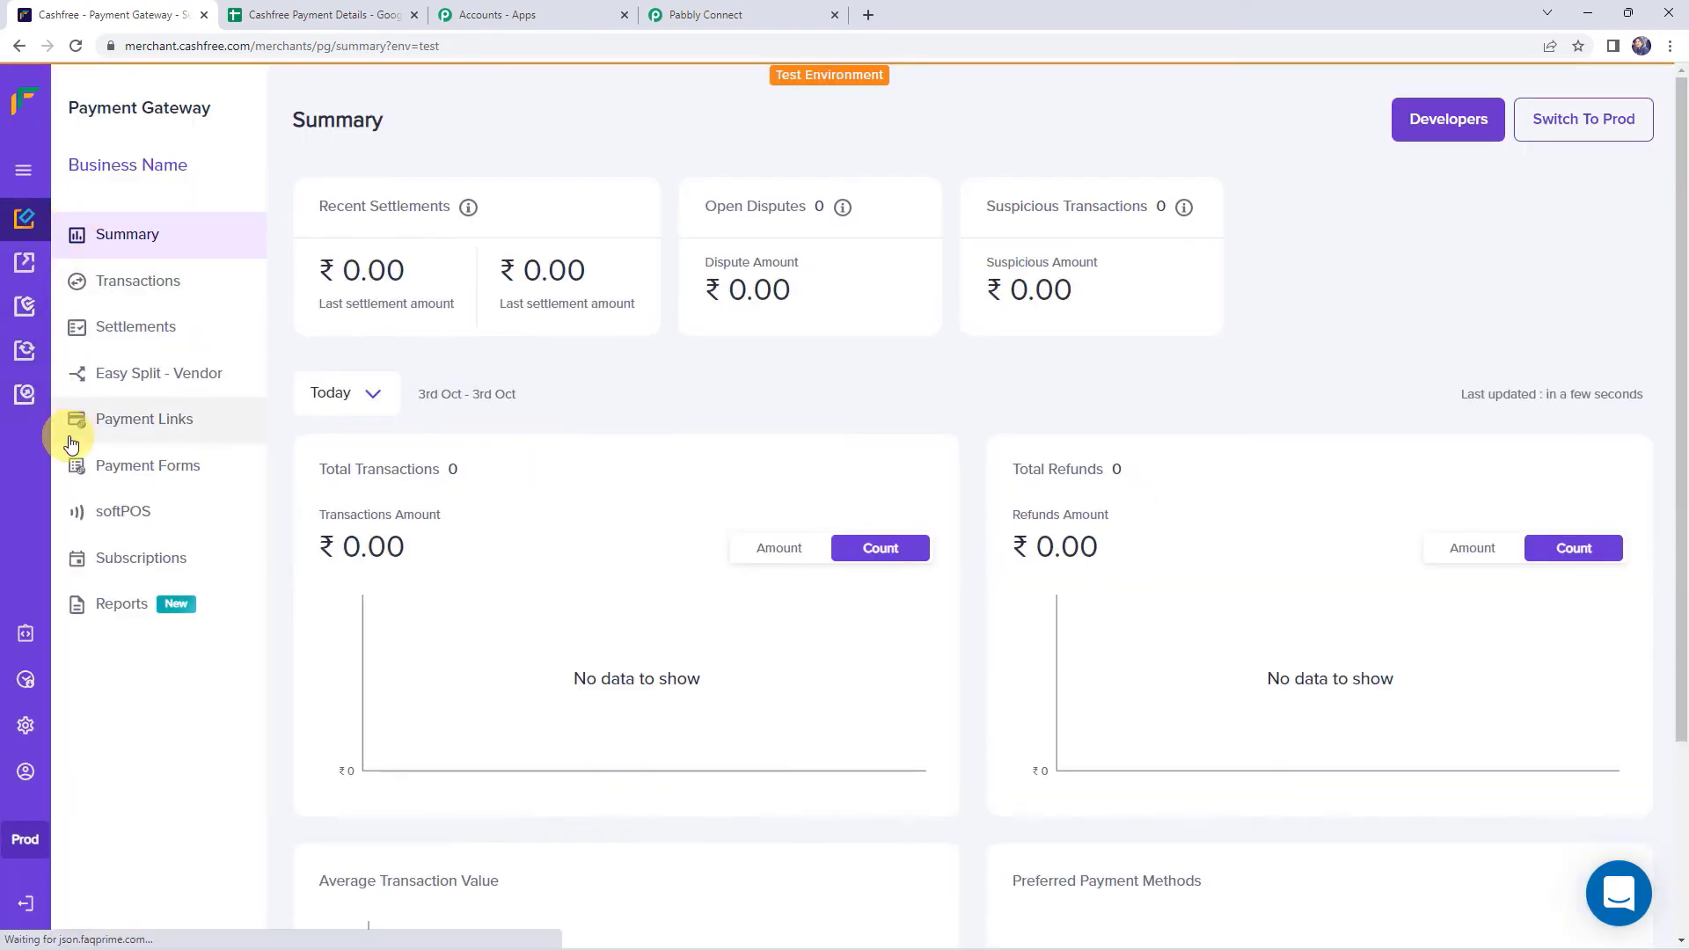
click(127, 425)
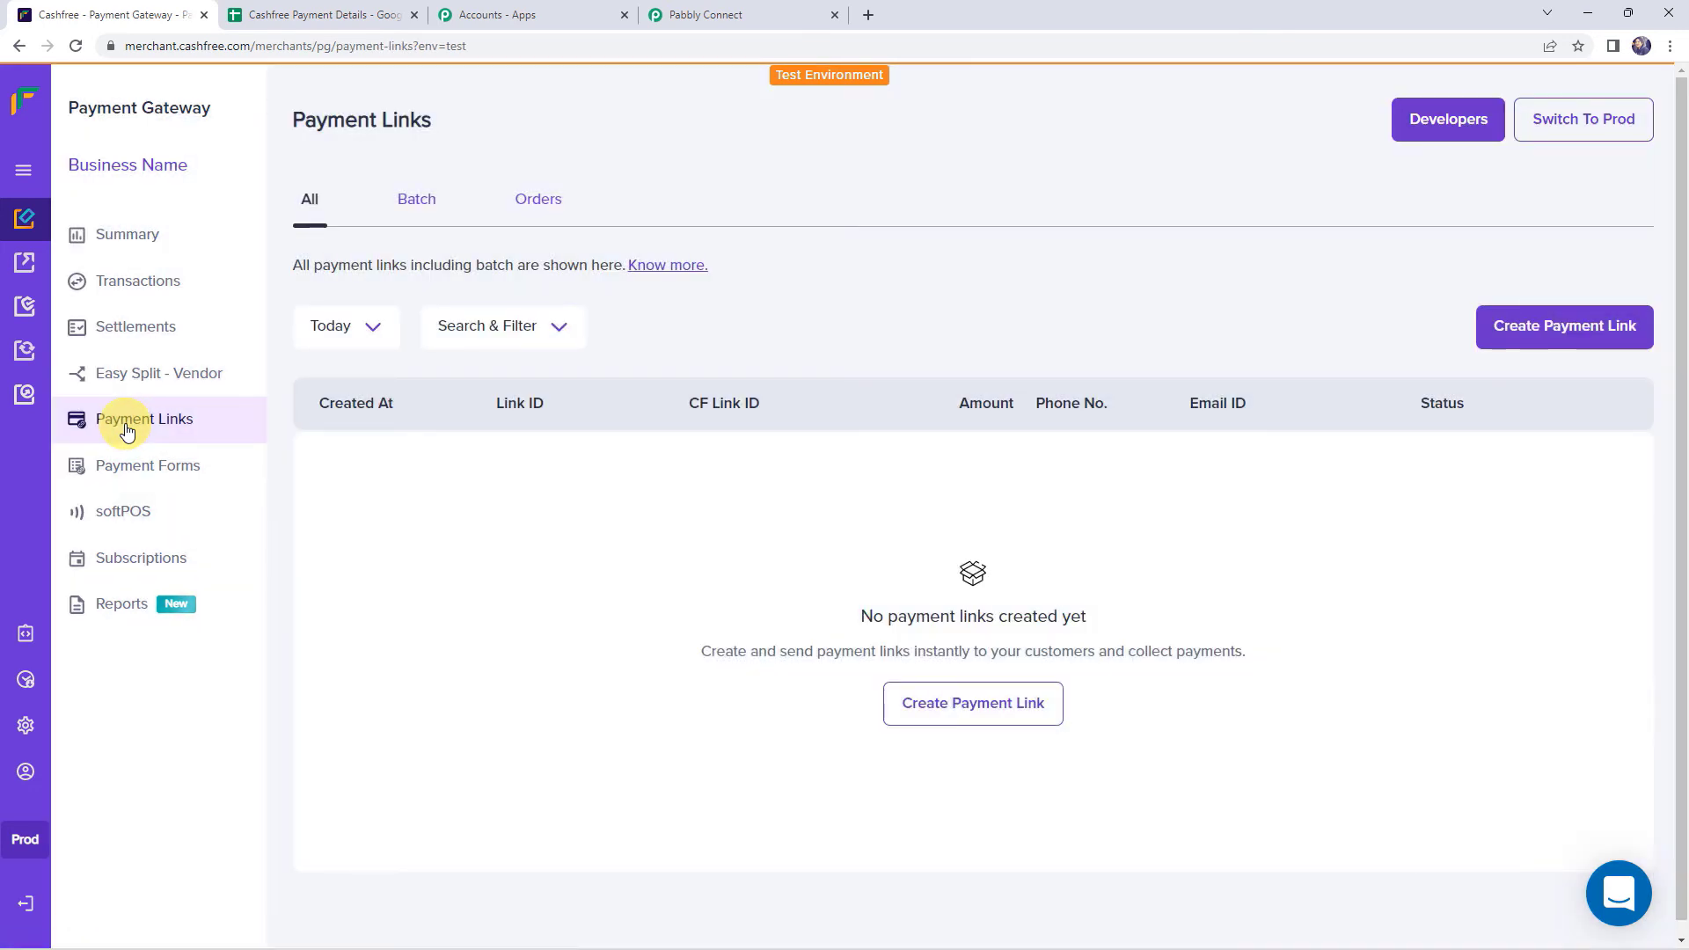
click(1539, 335)
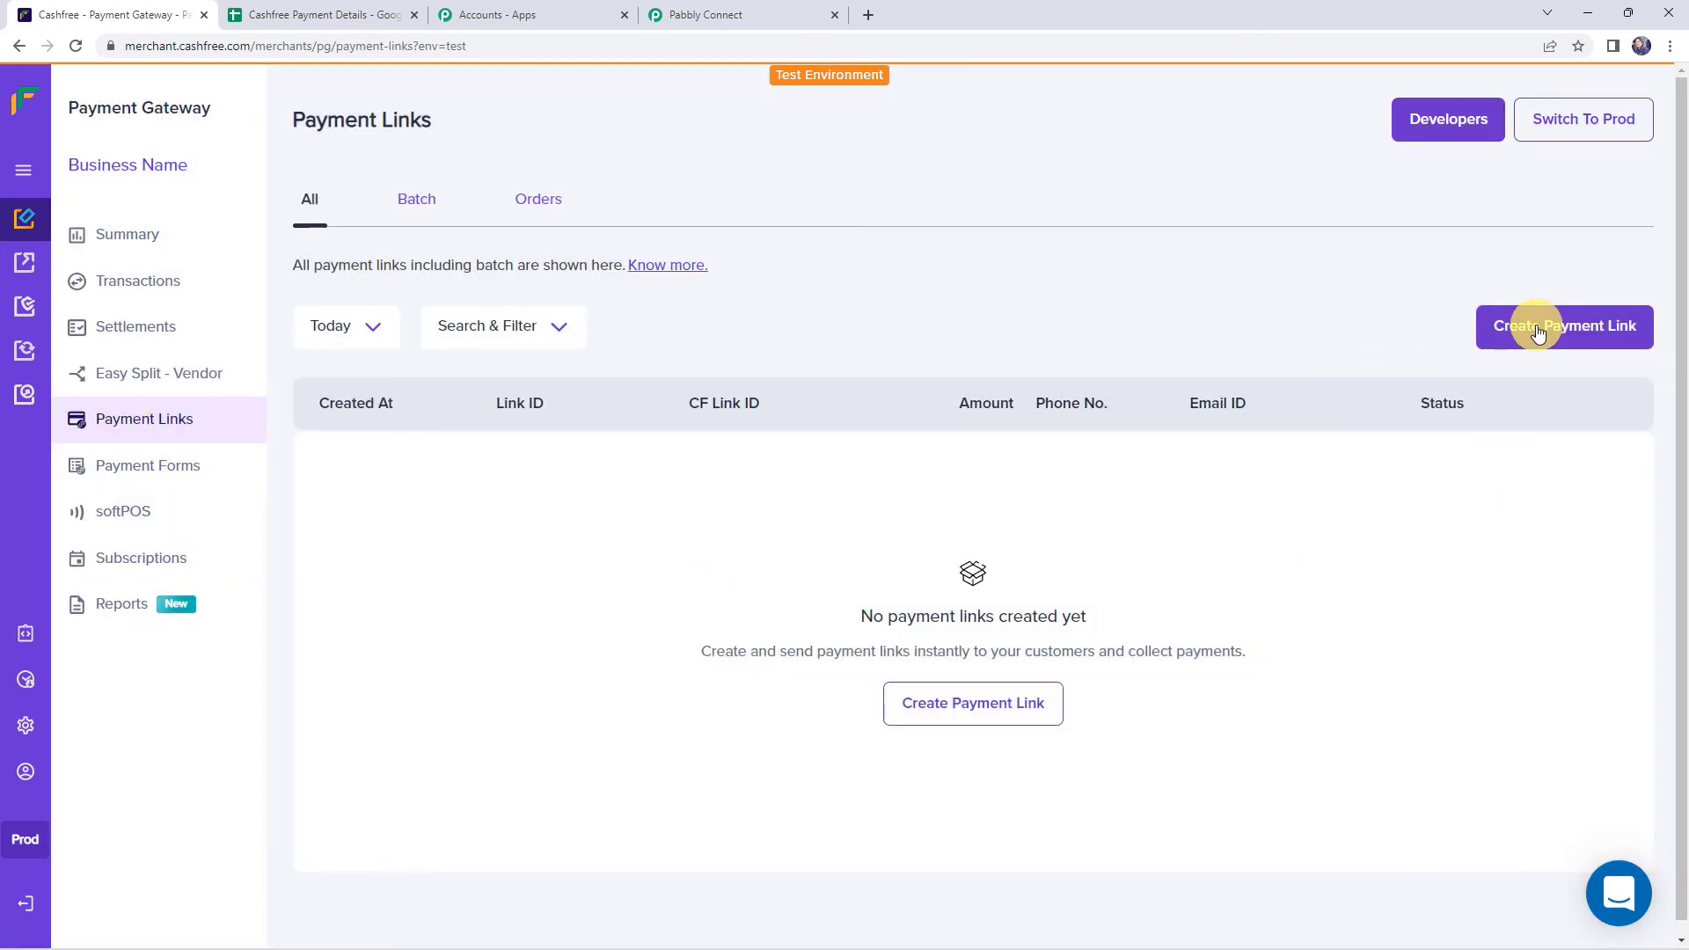
- Enter 'Software Development Course' as the payment purpose and set the amount to 5000
click(738, 273)
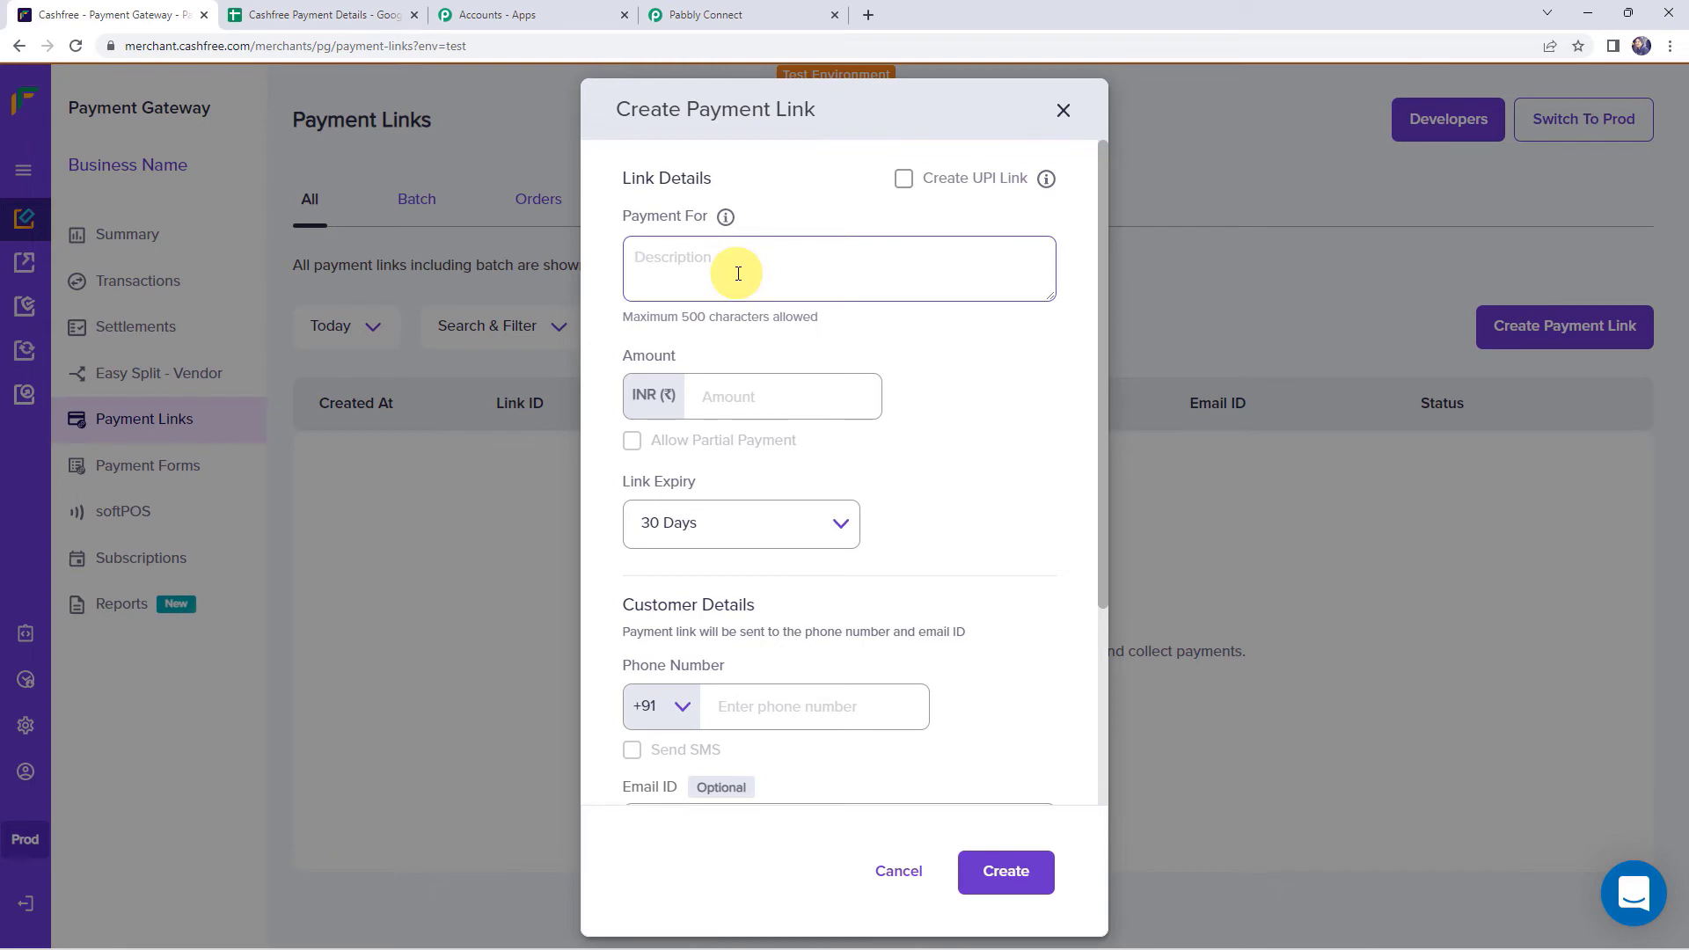
text(Sotw)
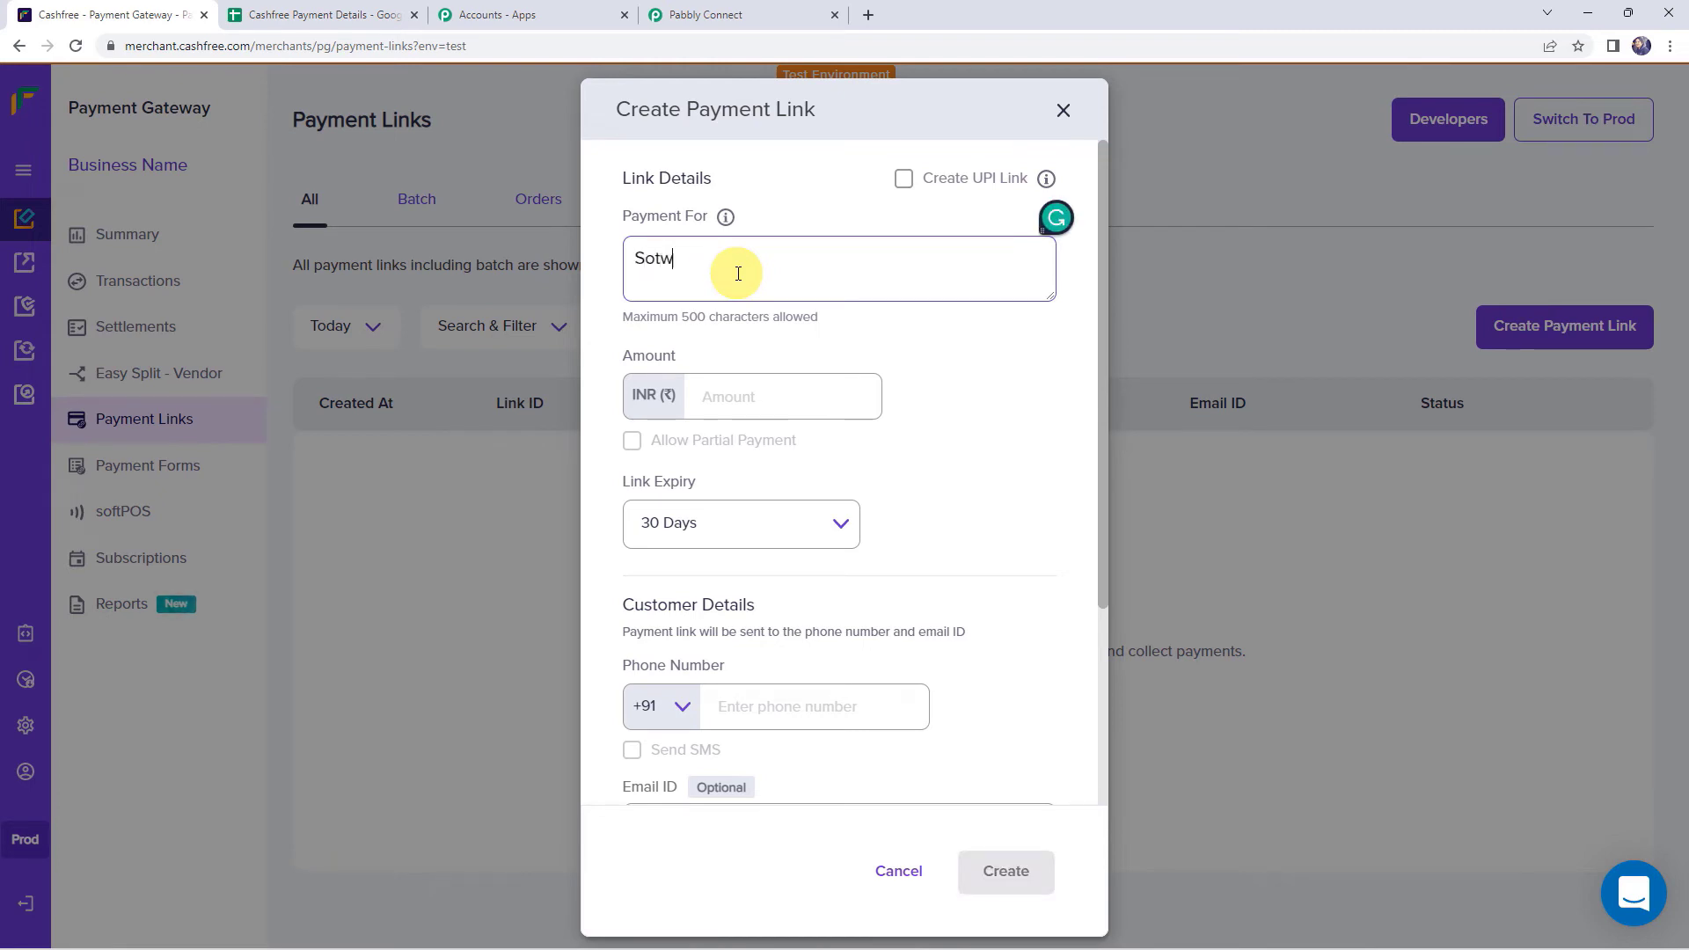
text(are Development Cours)
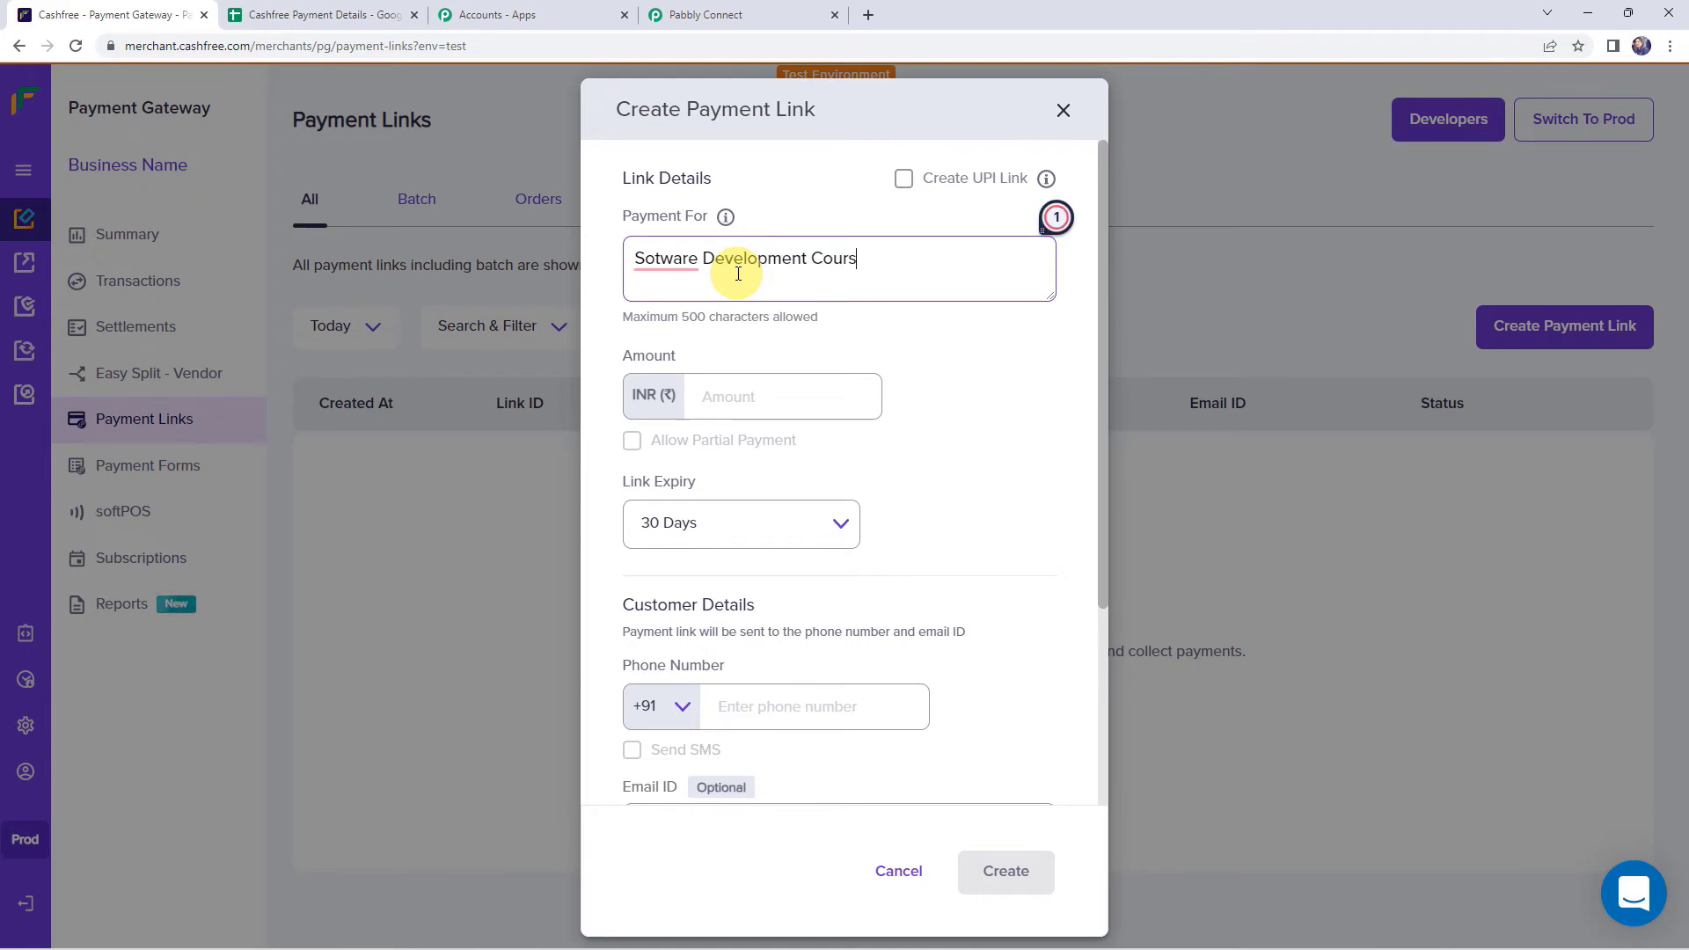
text(e)
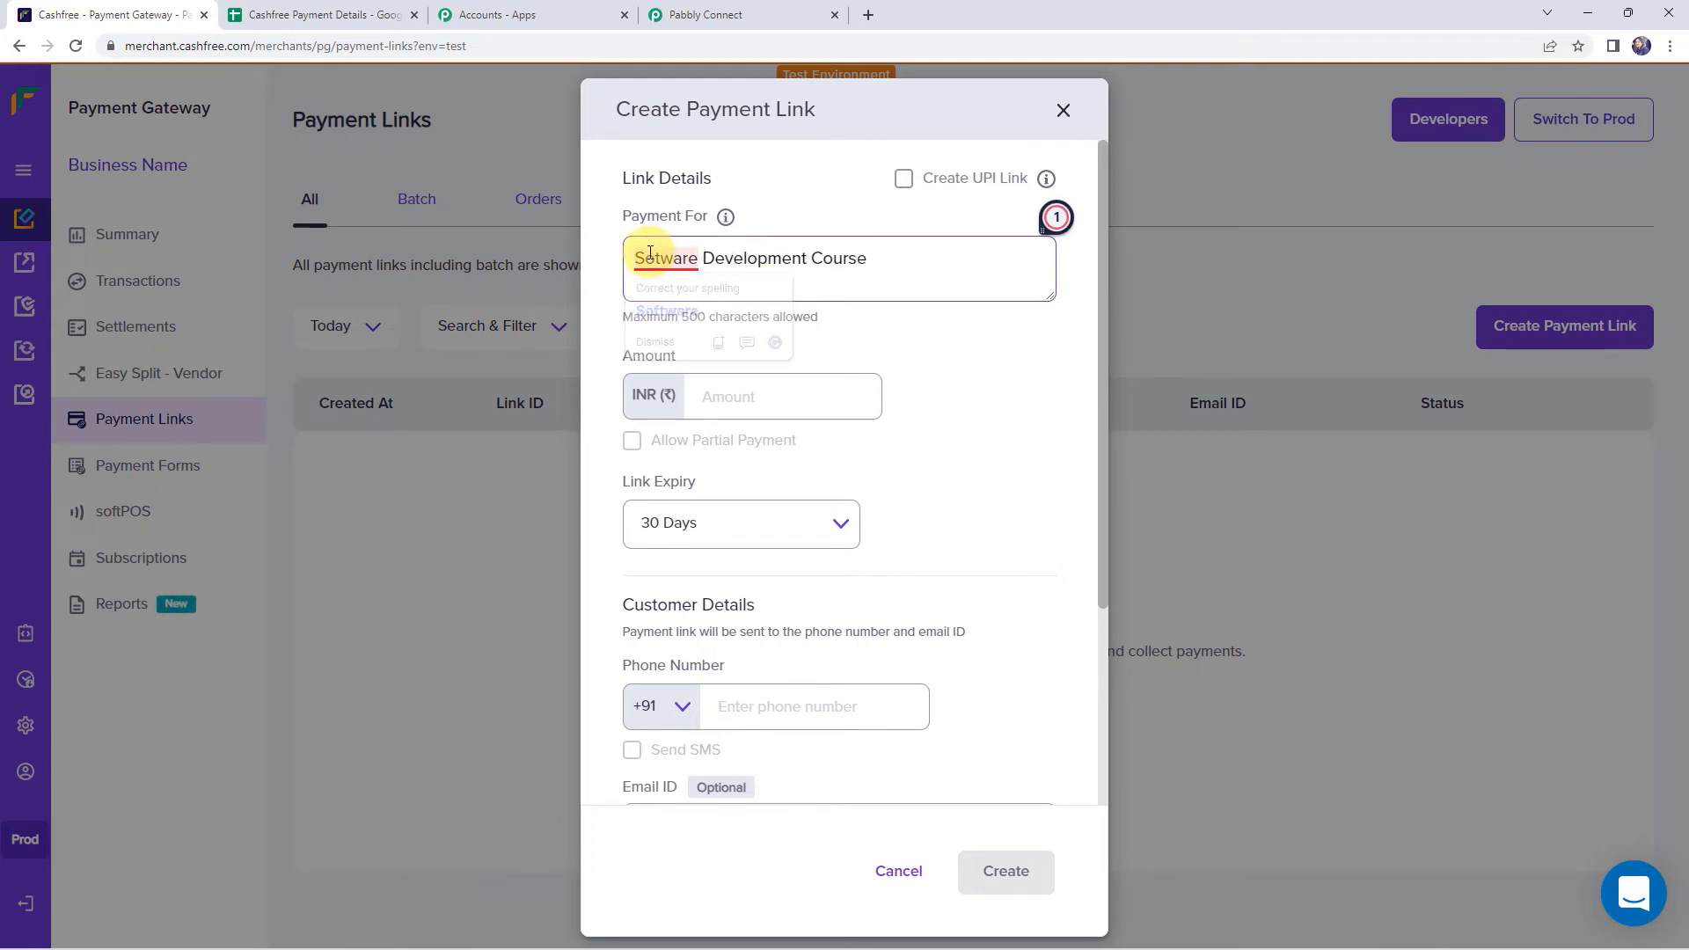
mouse_move(655, 258)
click(665, 310)
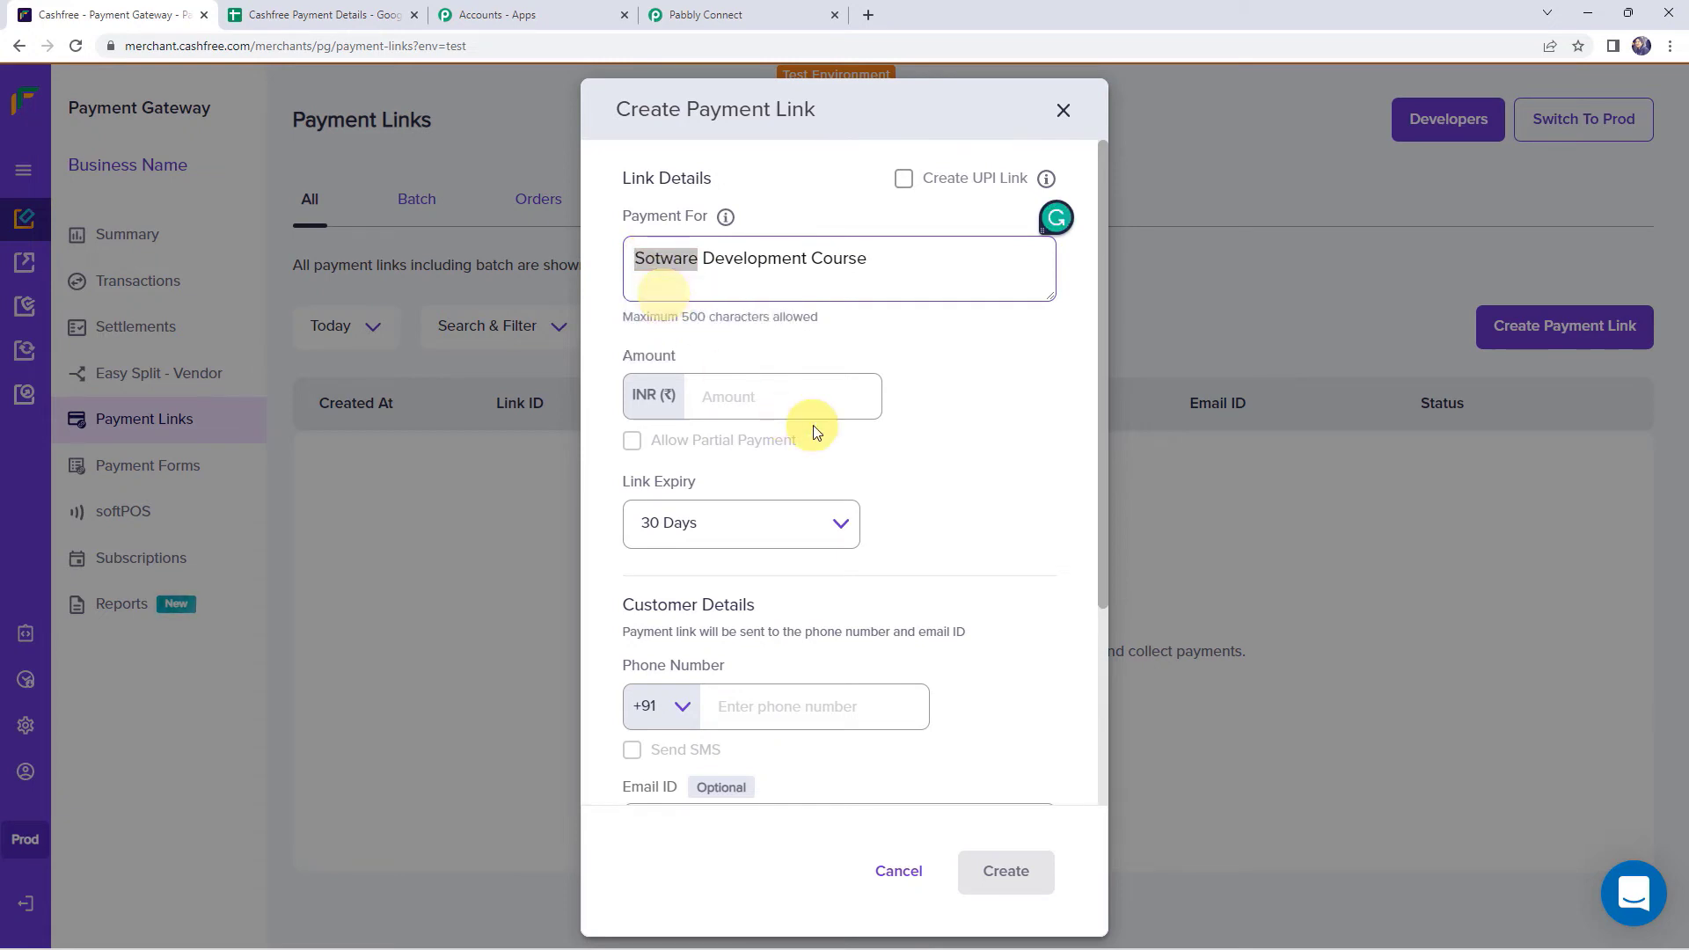
click(749, 405)
text(5000)
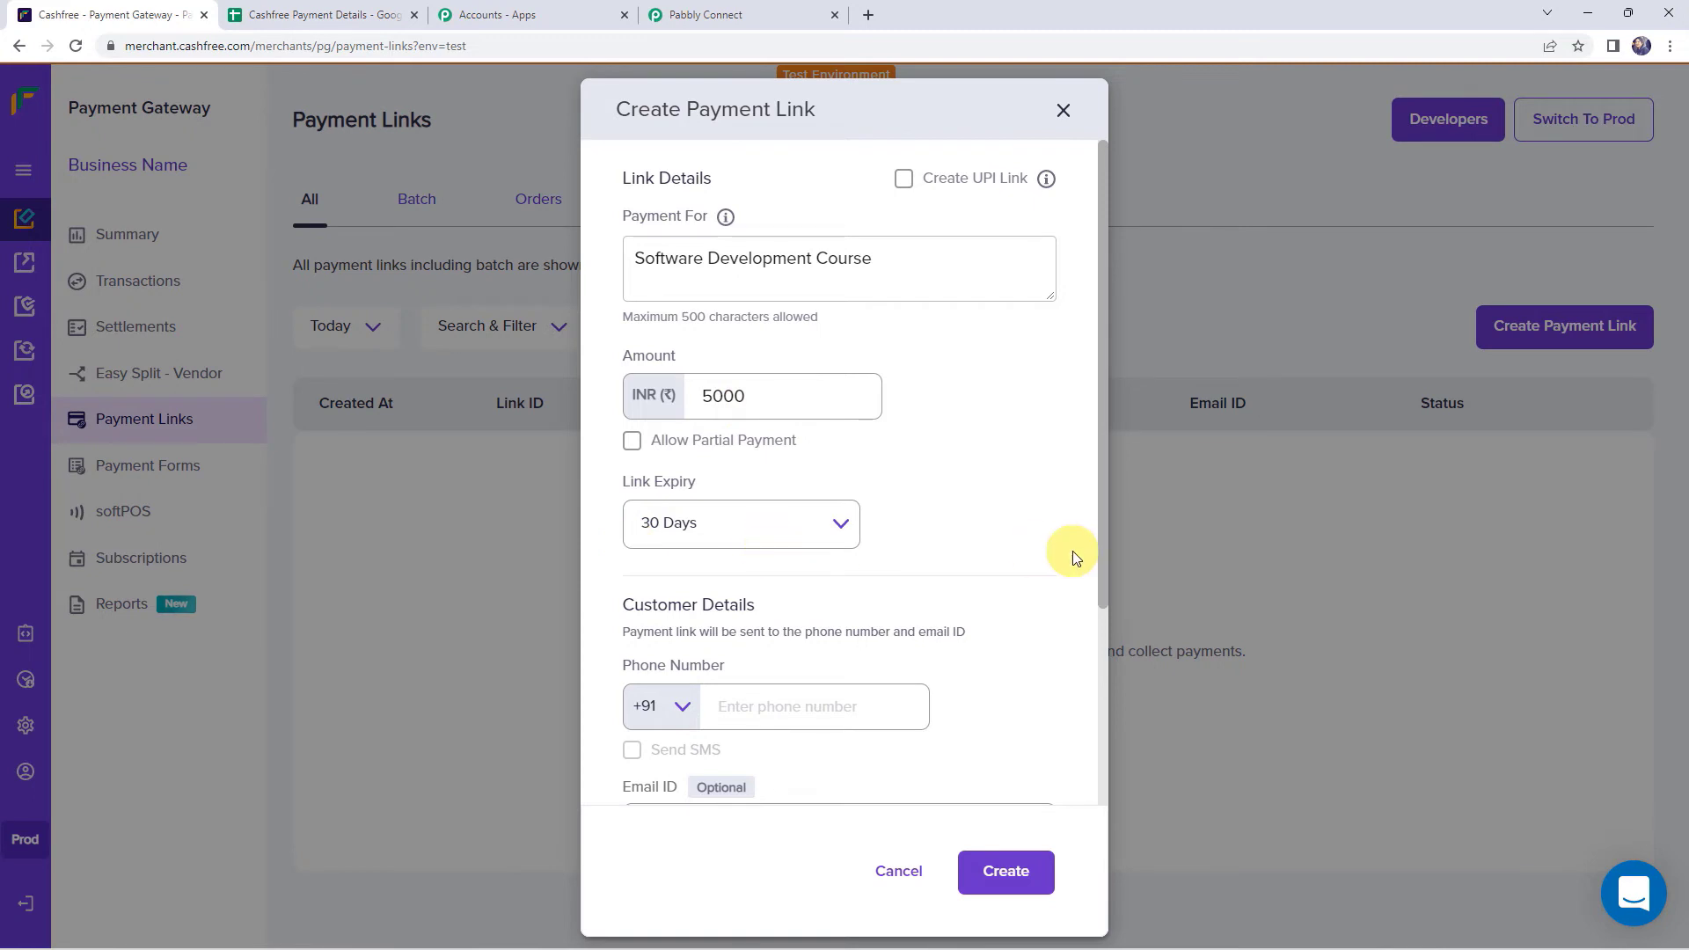
- Add the customer's phone, e-mail and name, turn off SMS and e-mail notifications, and create the link
scroll(1073, 550, down, 3)
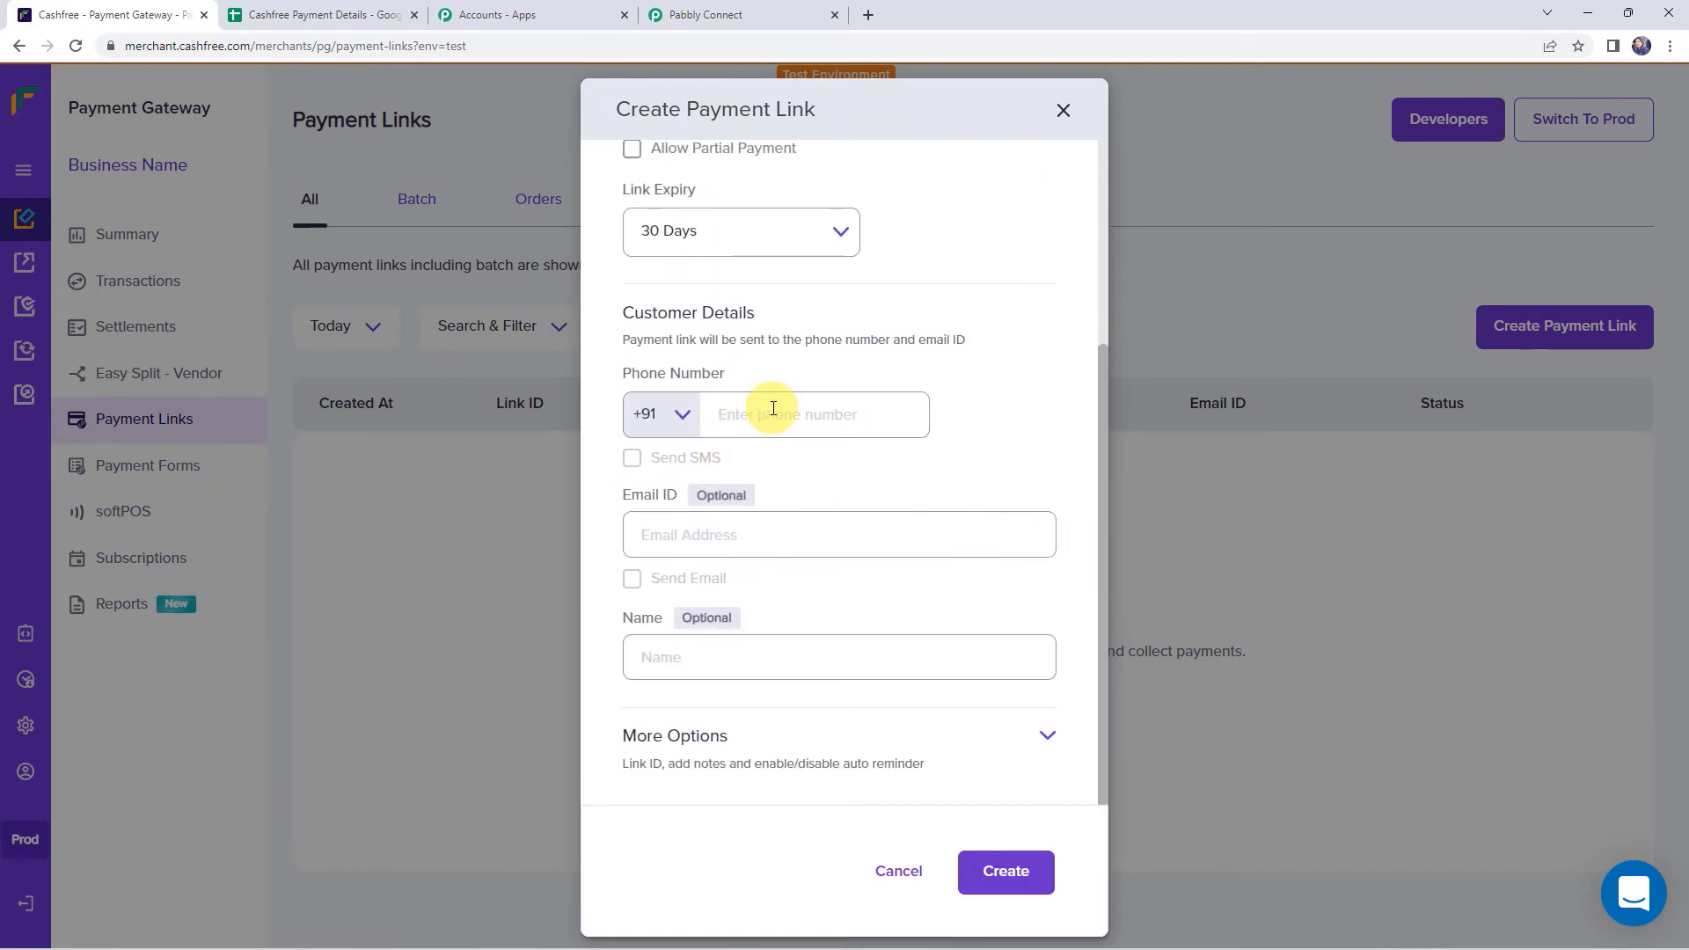
text(900)
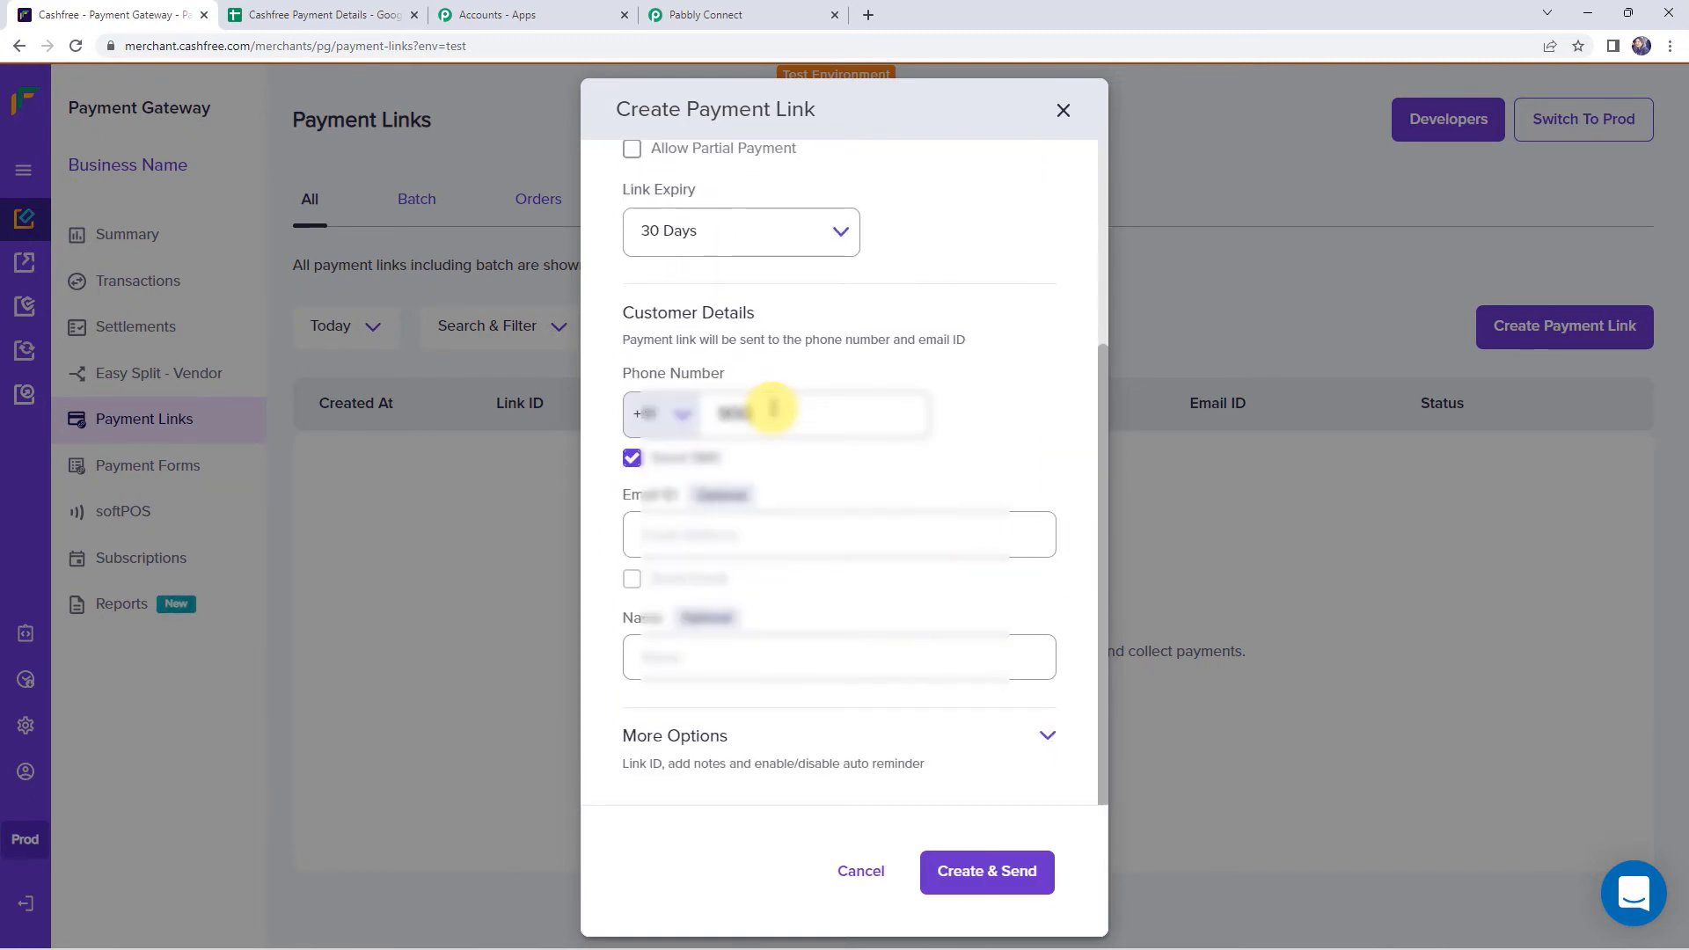
text(0000000)
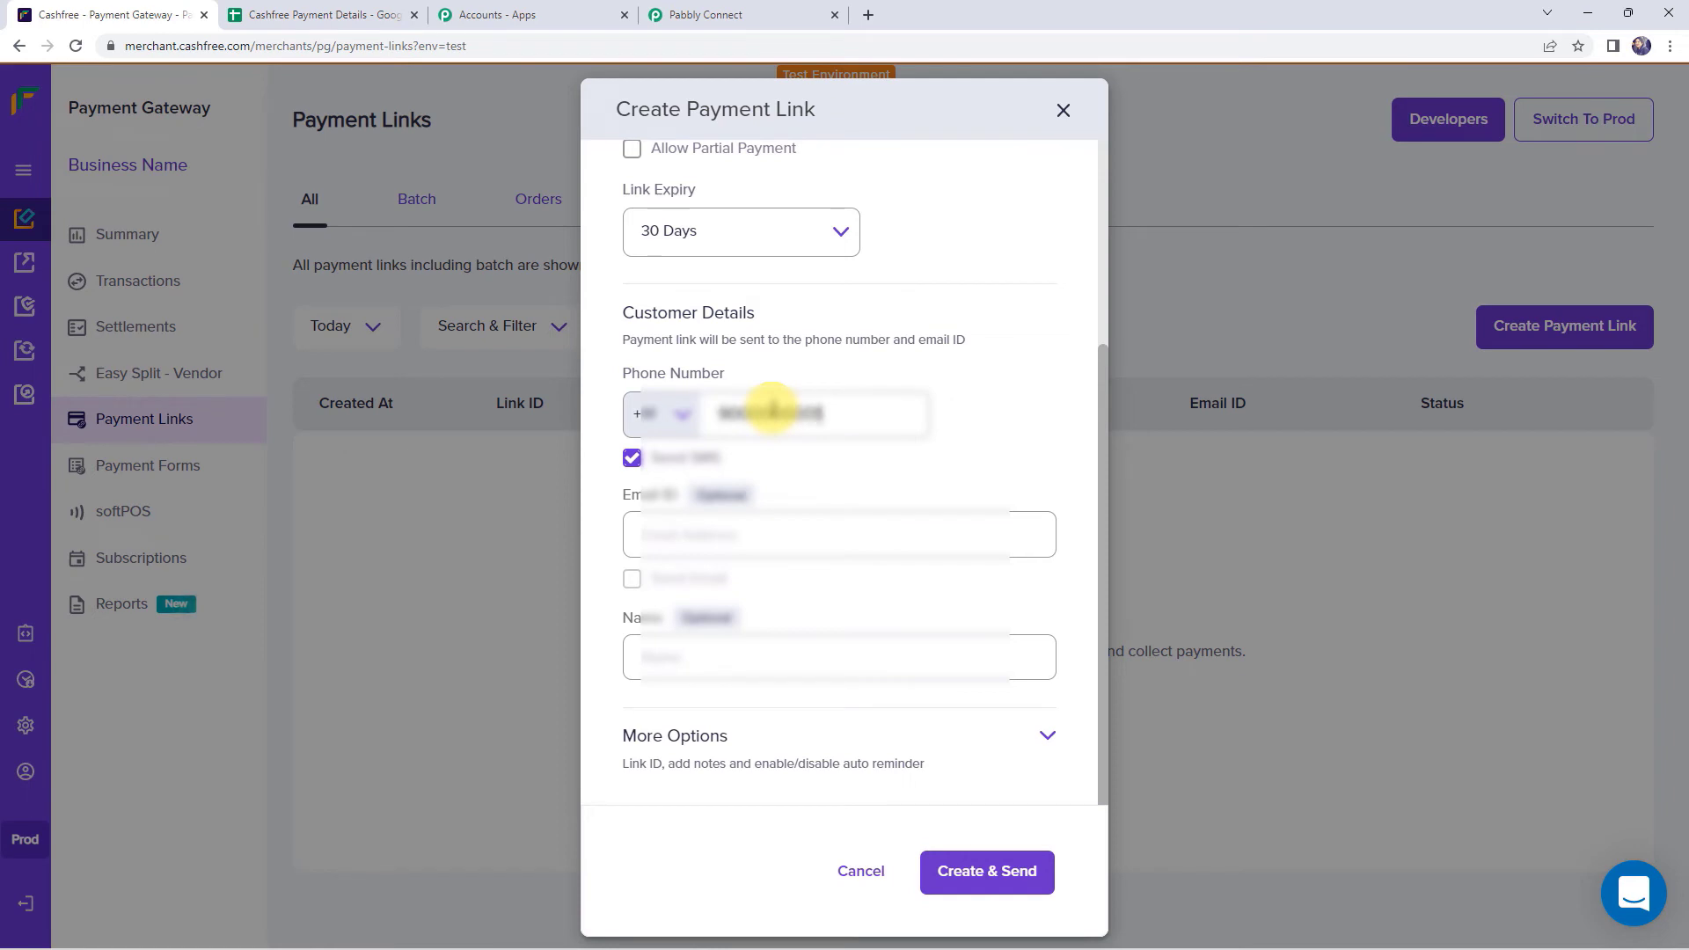
click(708, 546)
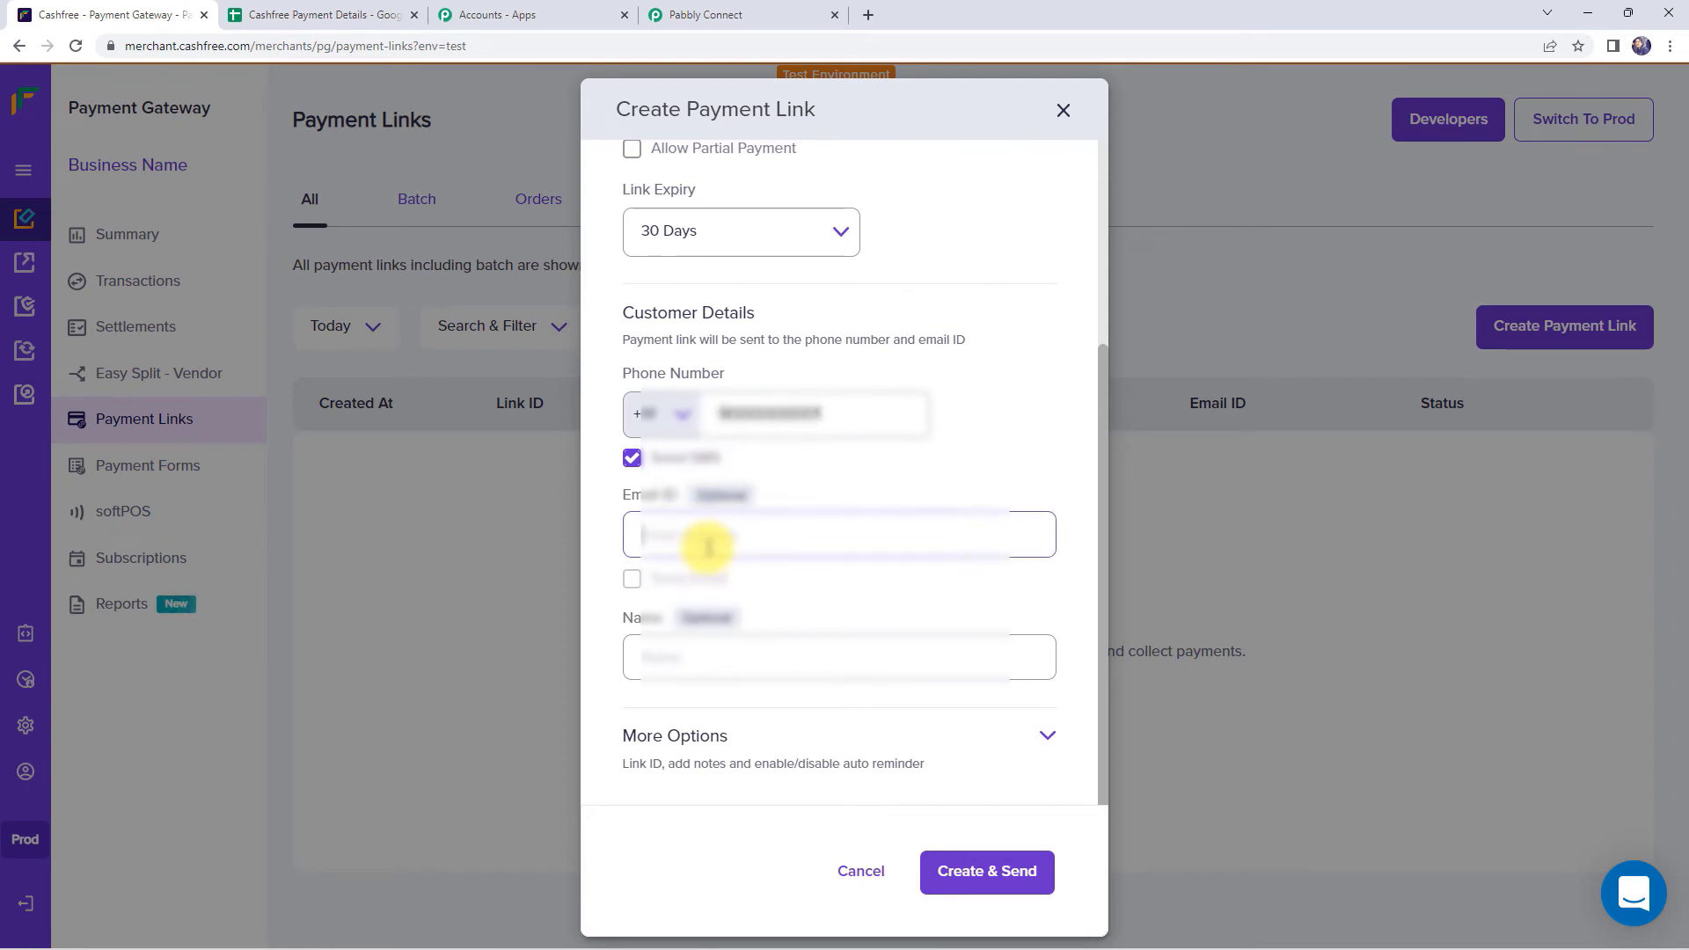
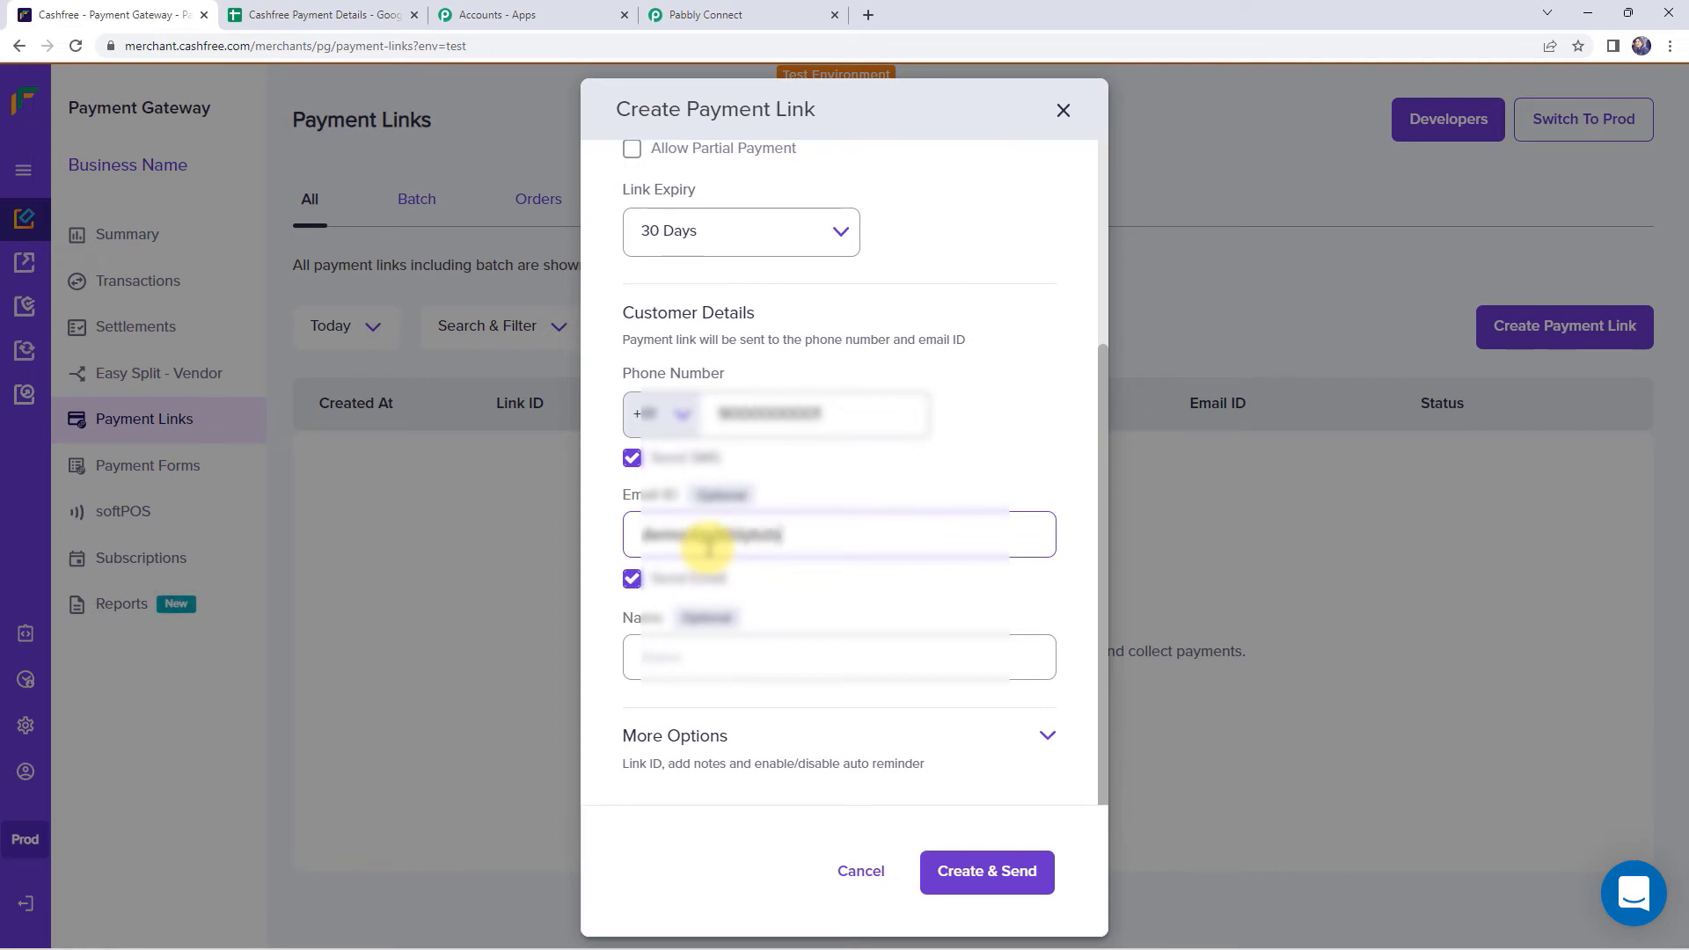
click(679, 653)
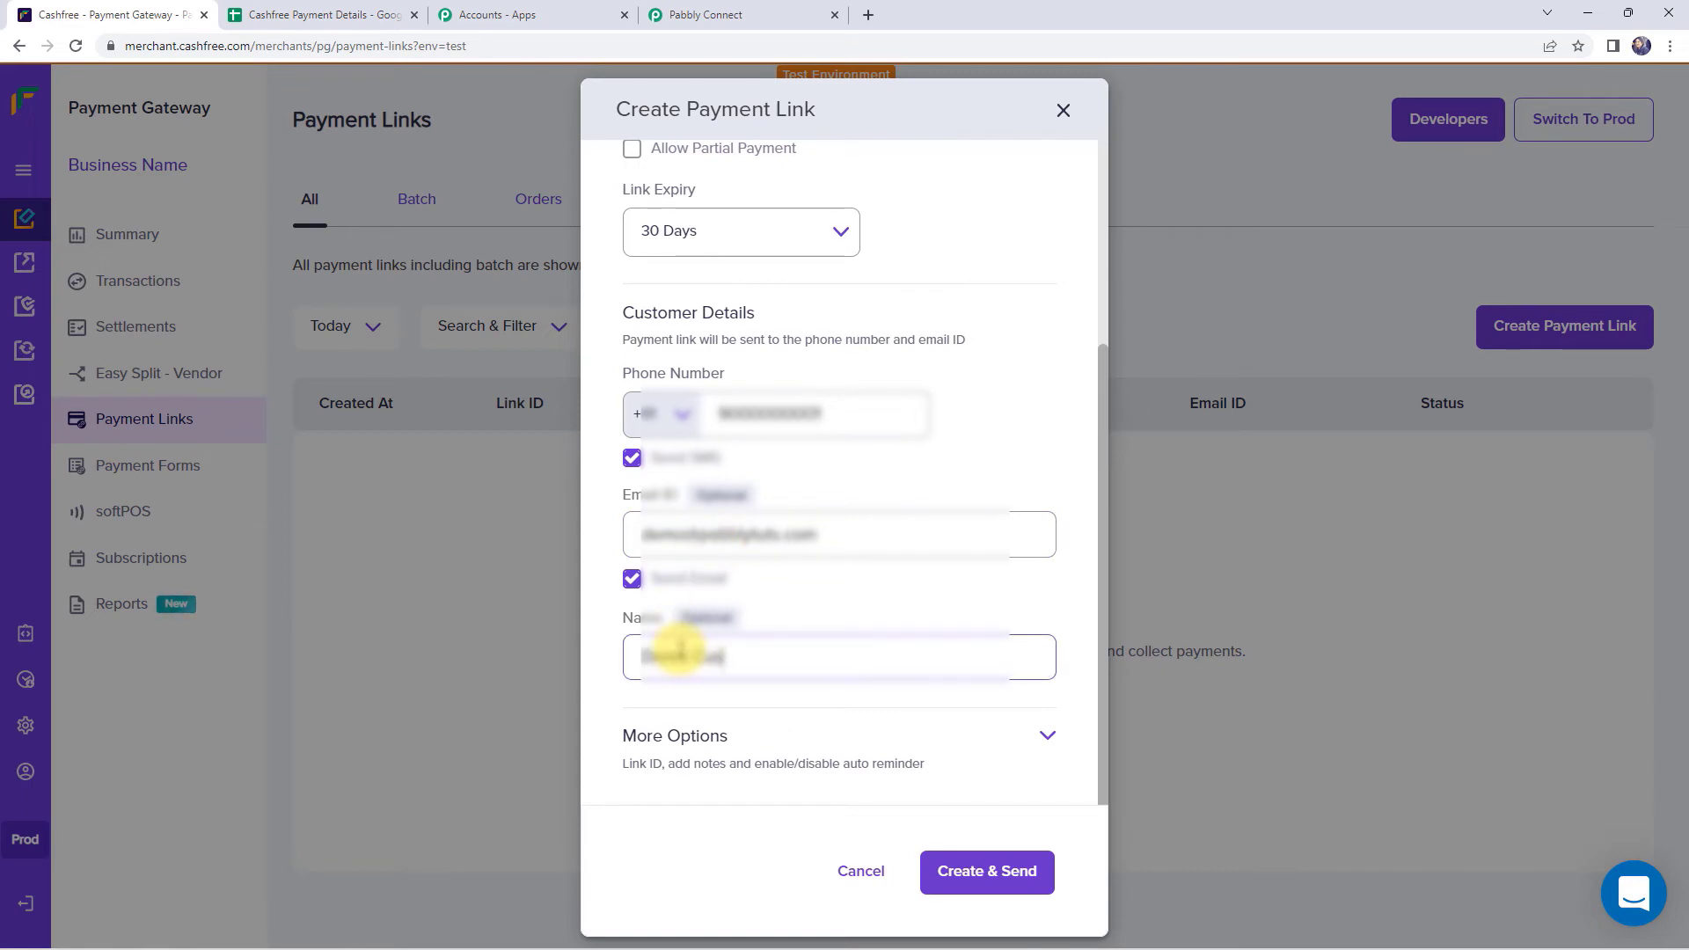
click(631, 578)
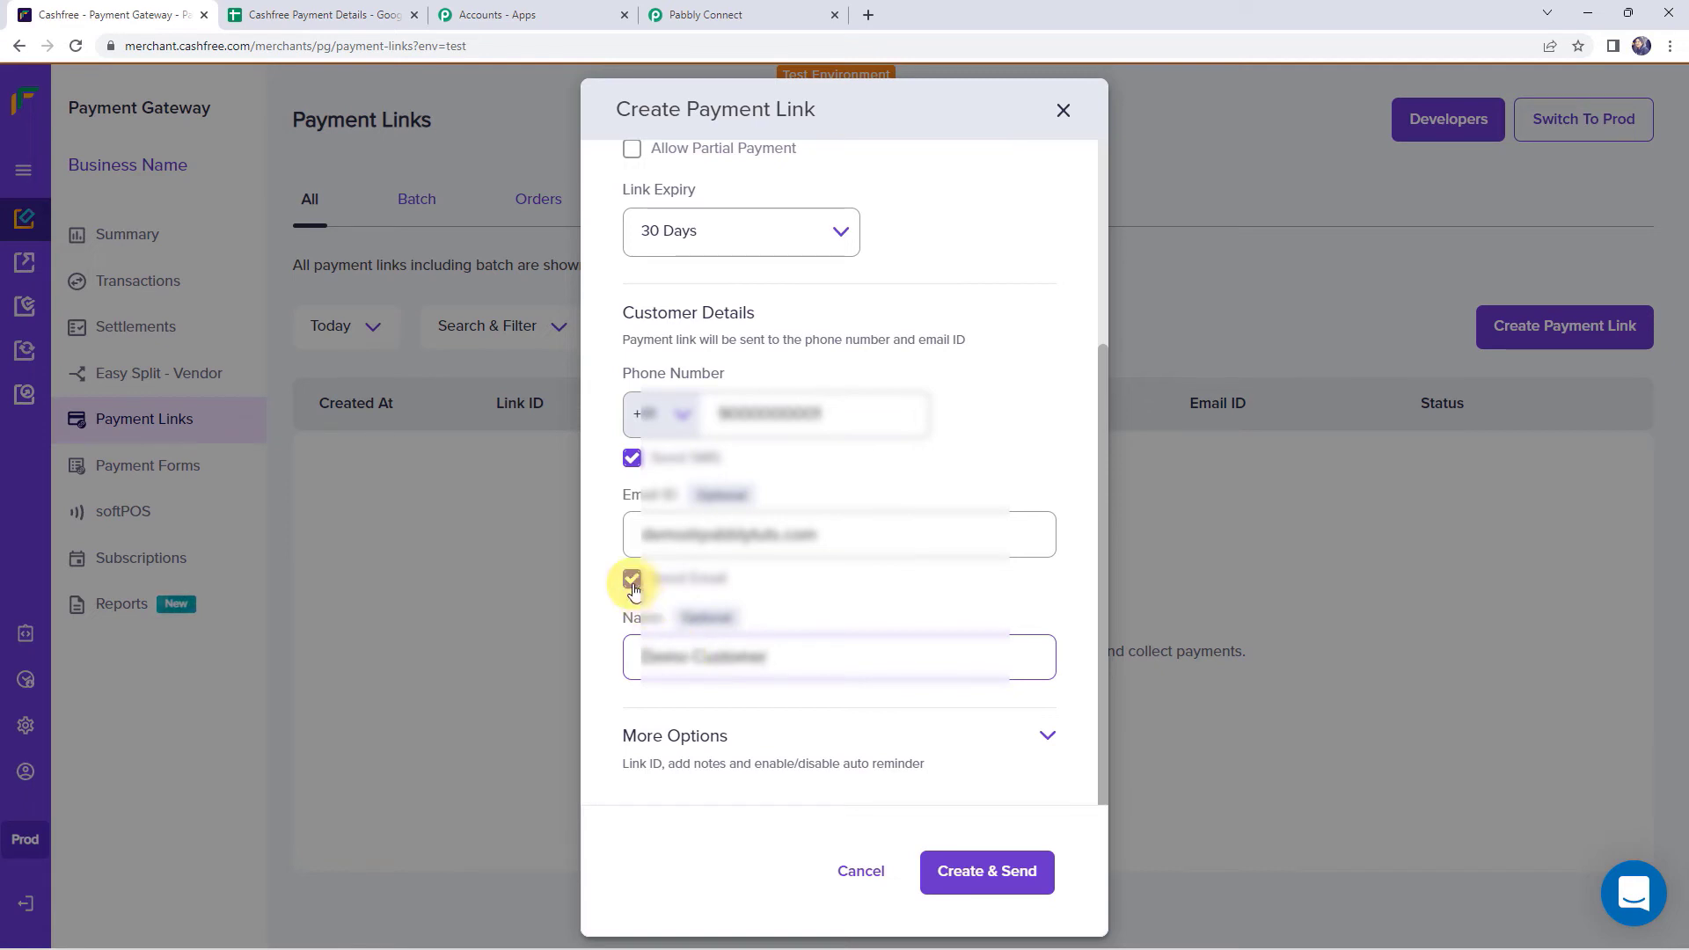
click(632, 457)
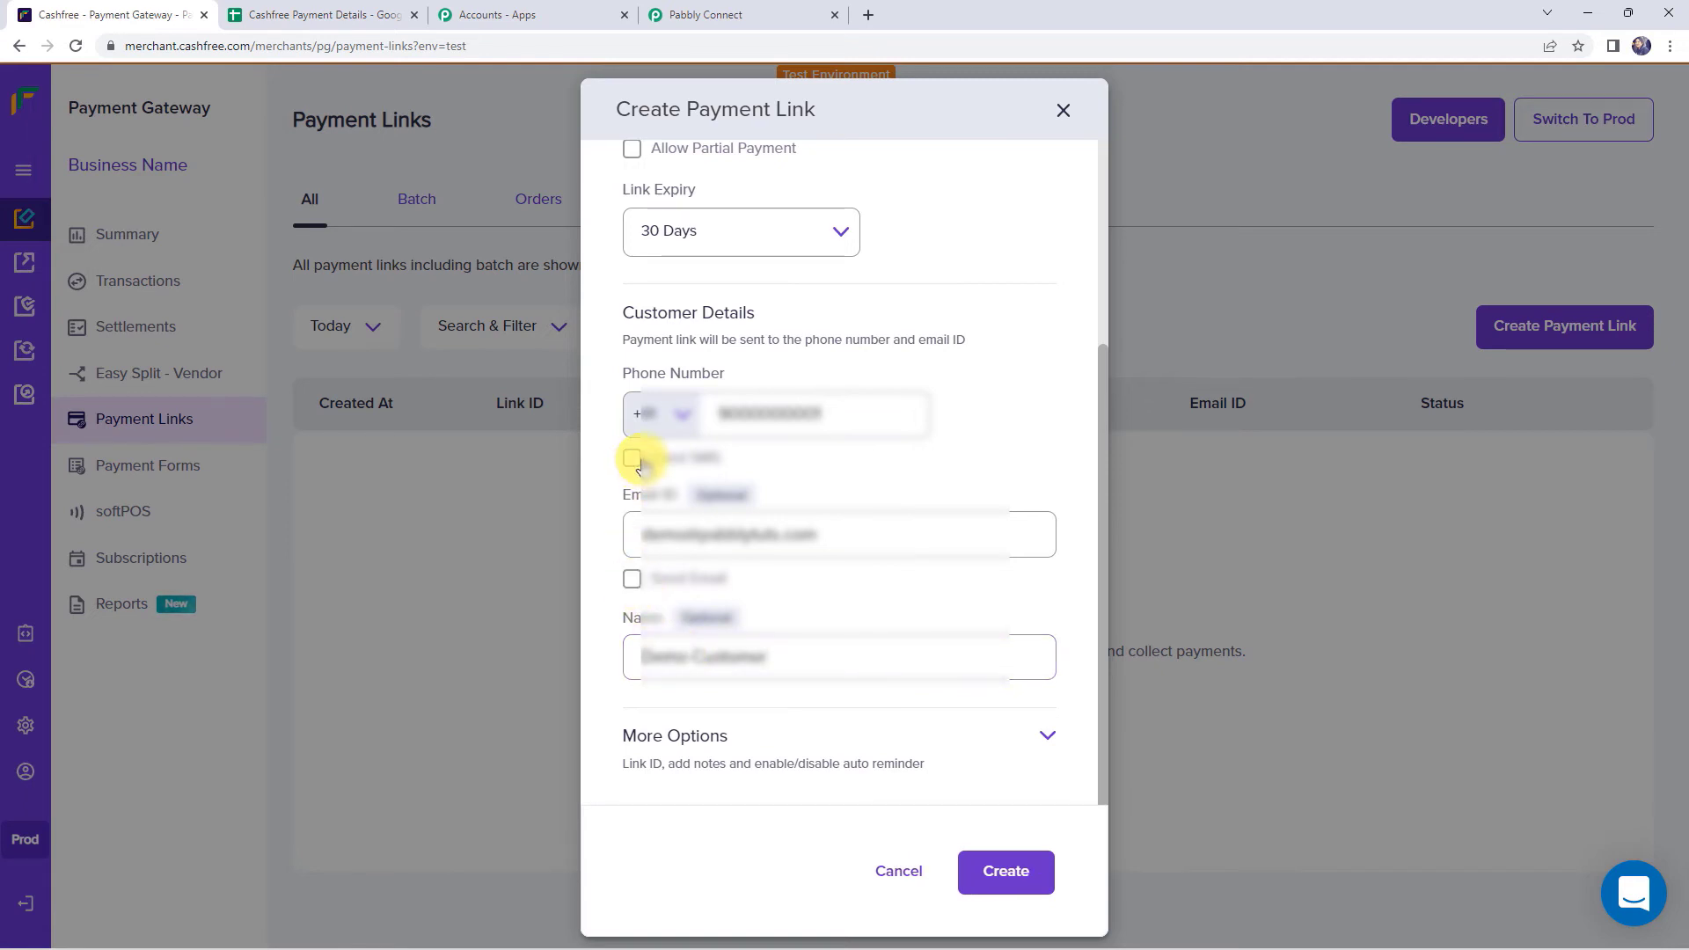
click(987, 875)
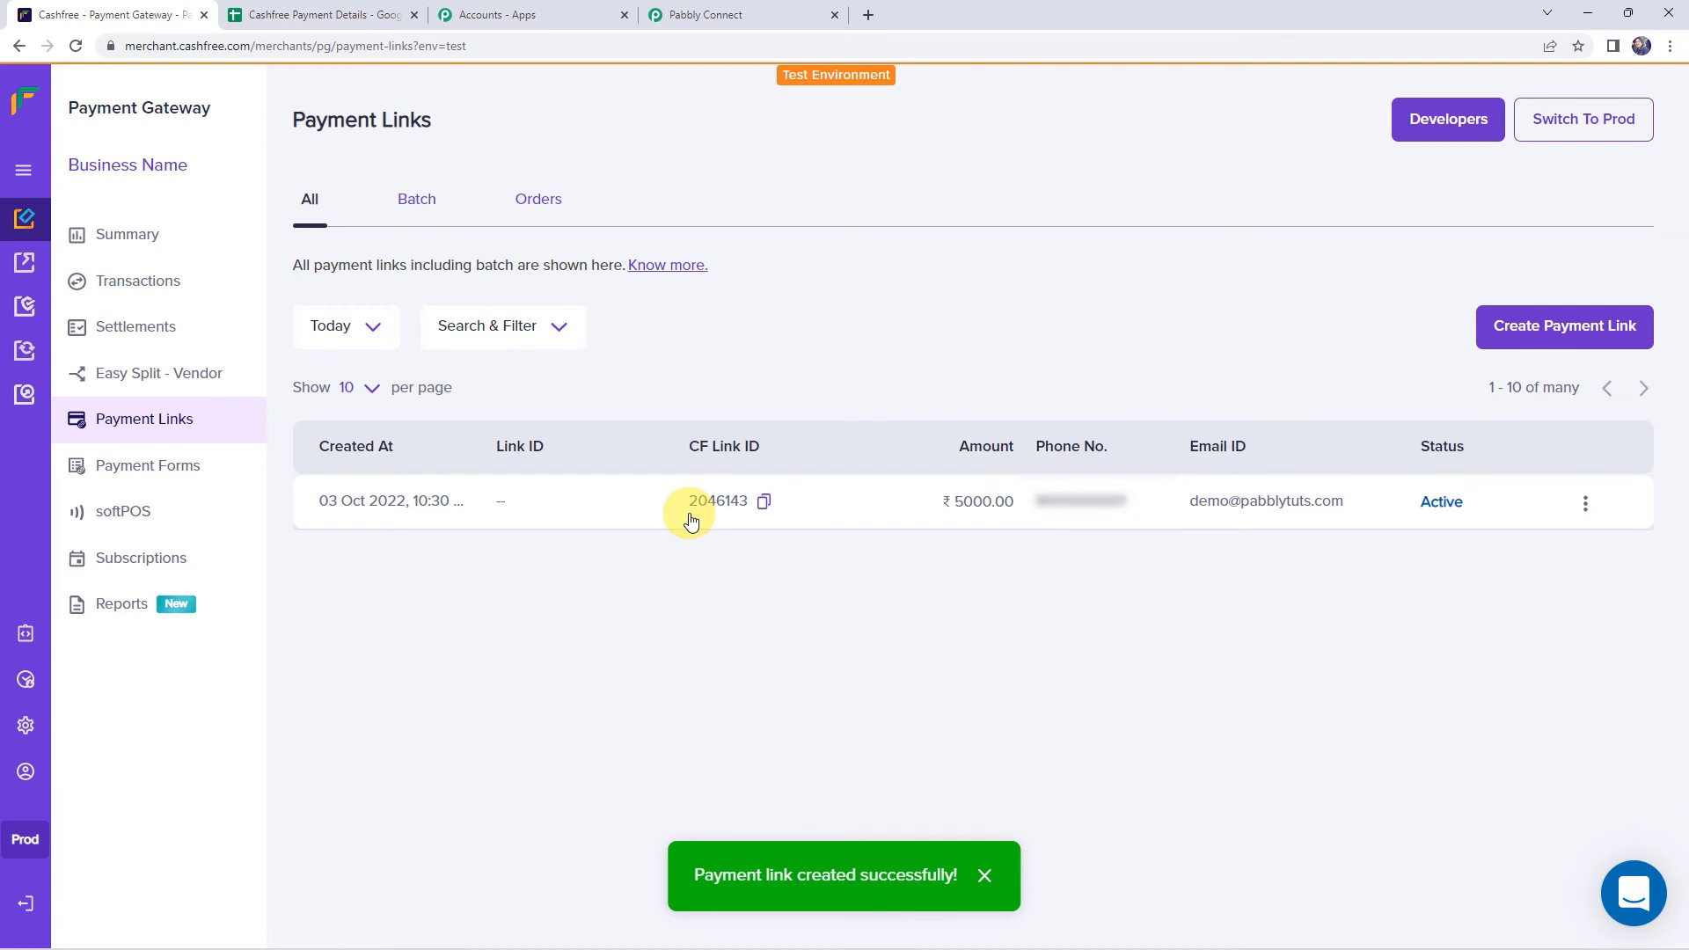
- Copy the new ₹5000 payment link's URL and open a blank browser tab
click(1585, 502)
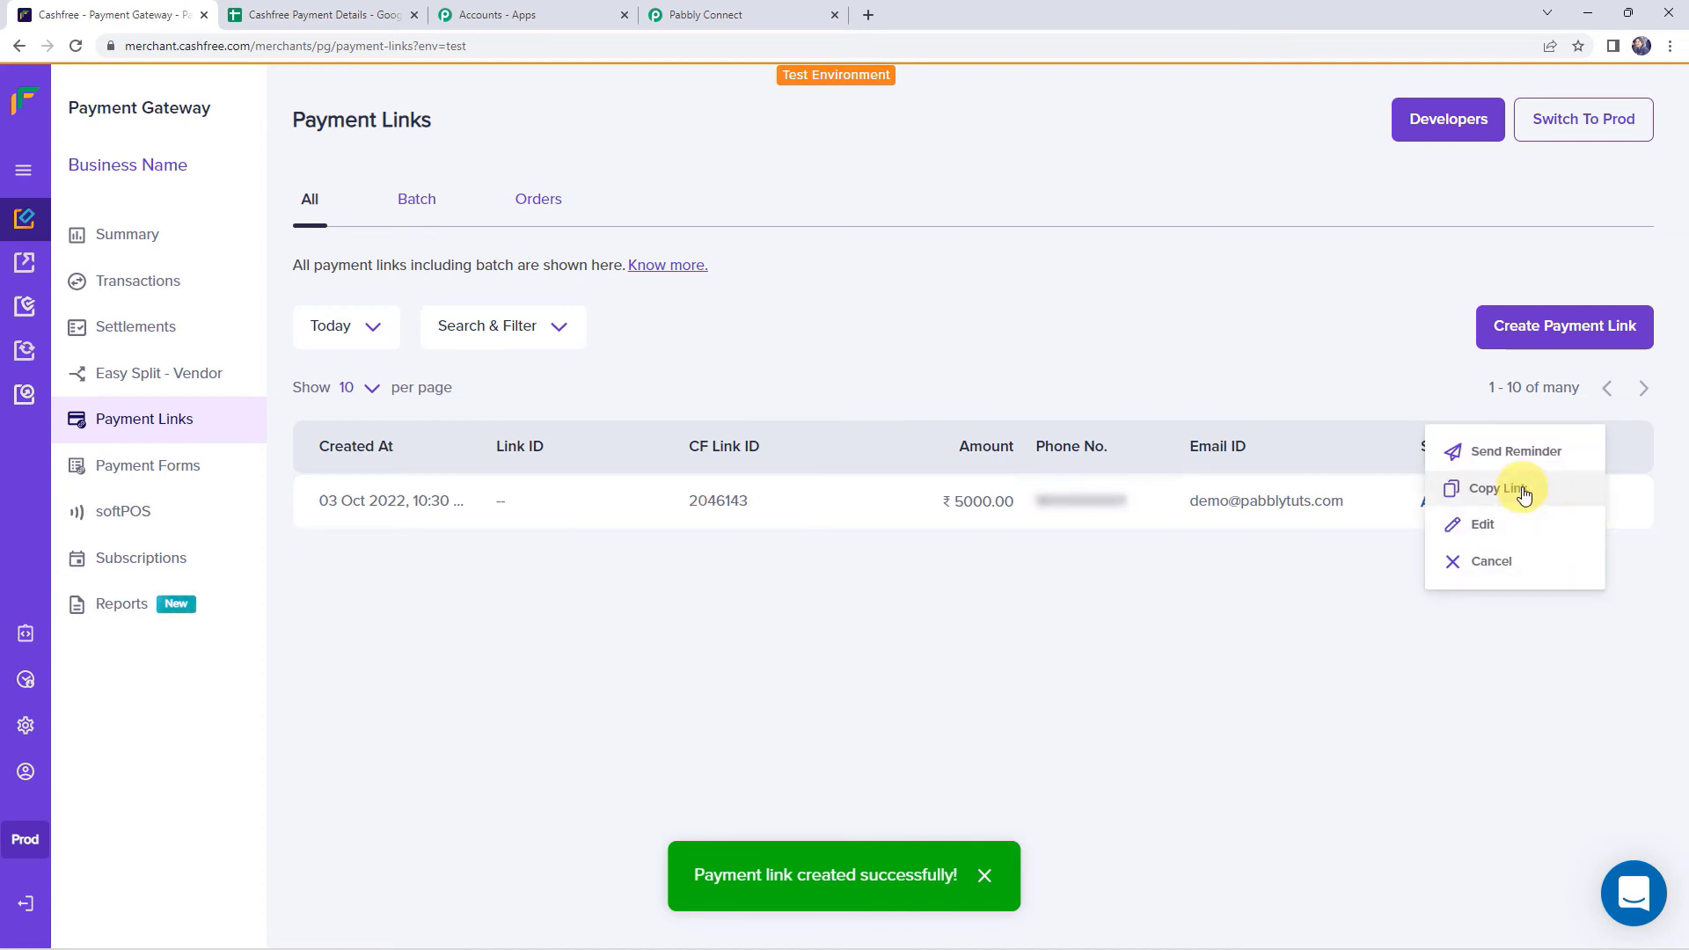
click(1523, 493)
click(867, 15)
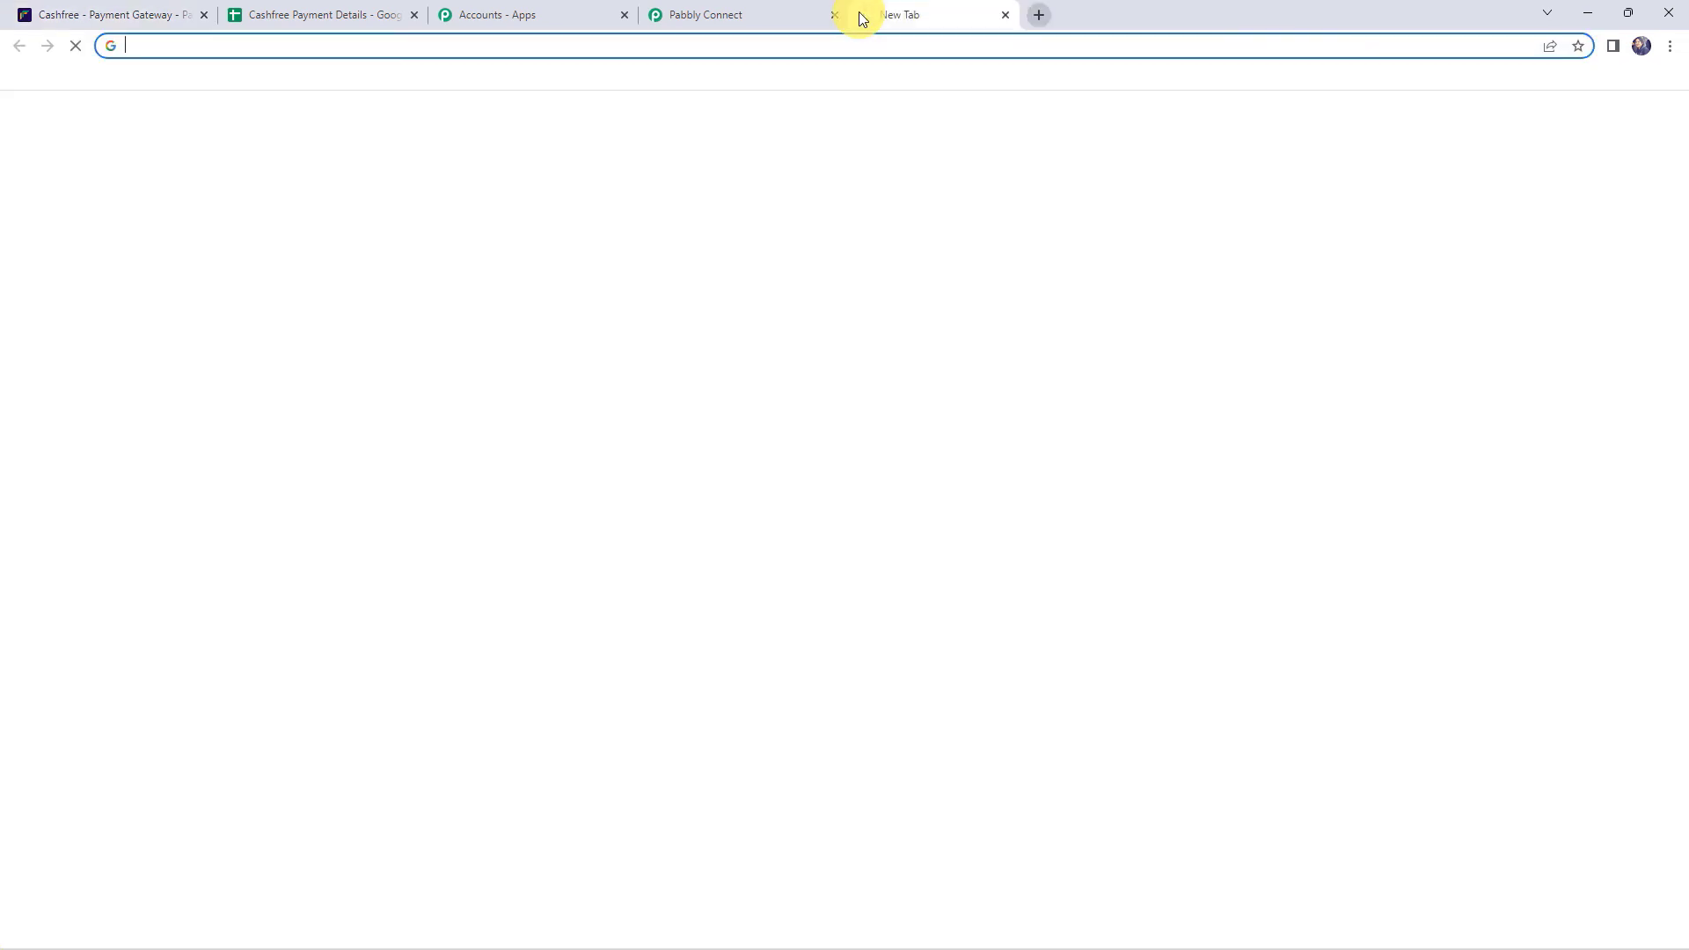
- Load the copied payment link and proceed to checkout, choosing card payment
key(ctrl+v)
key(Return)
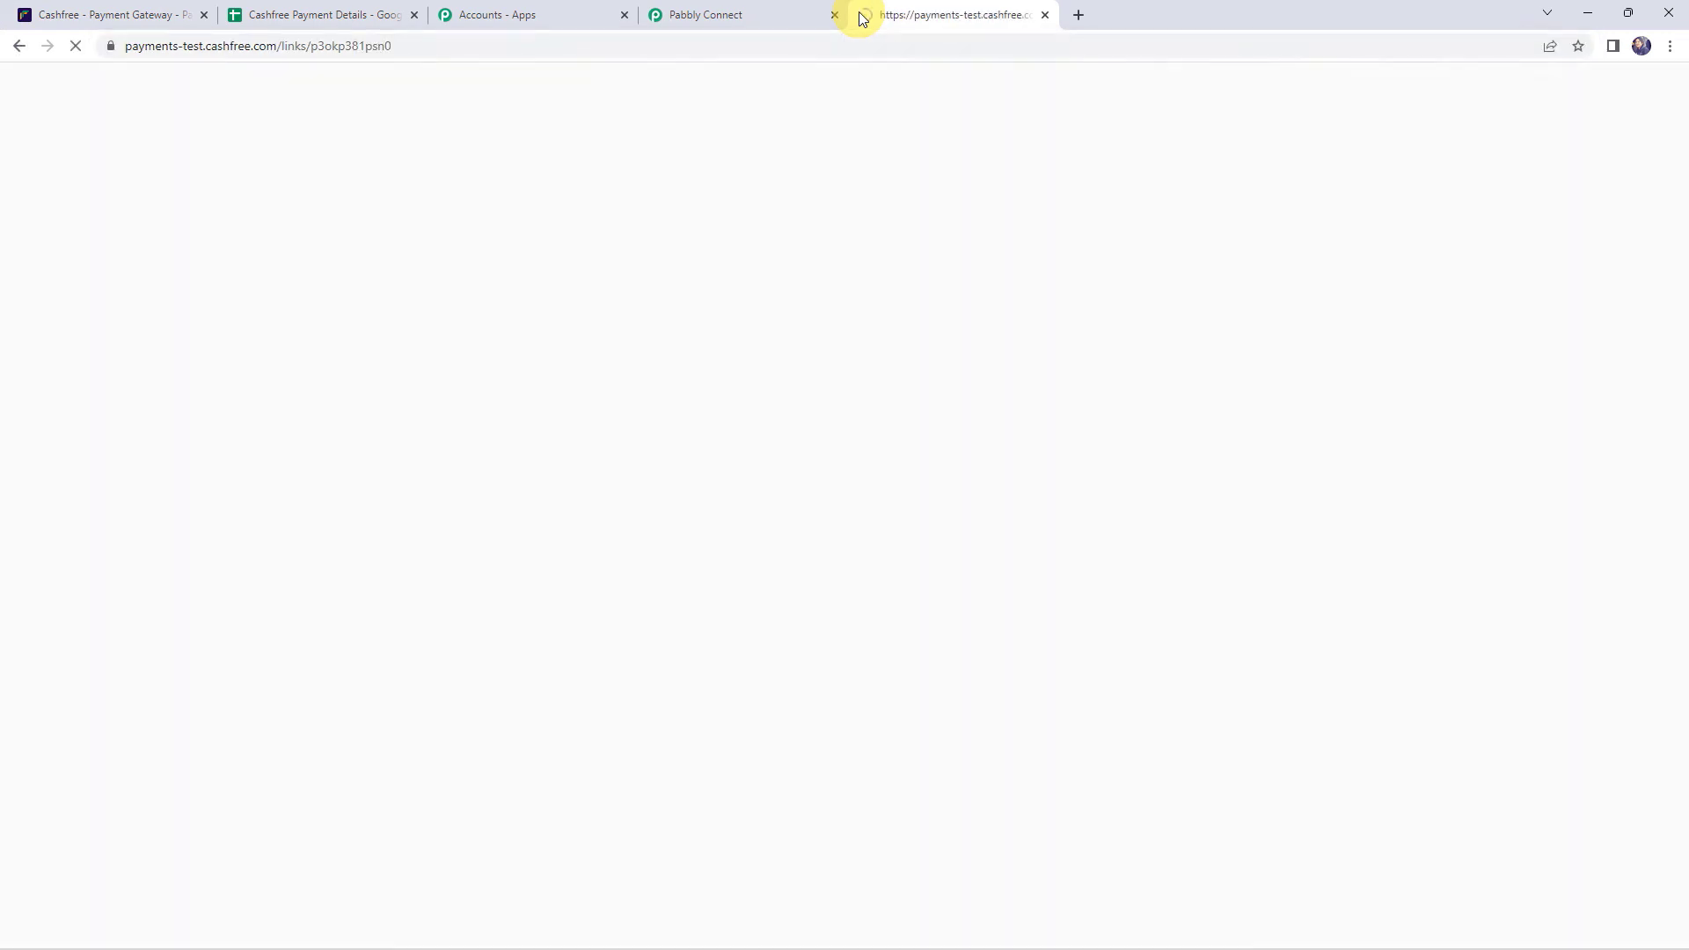
click(803, 701)
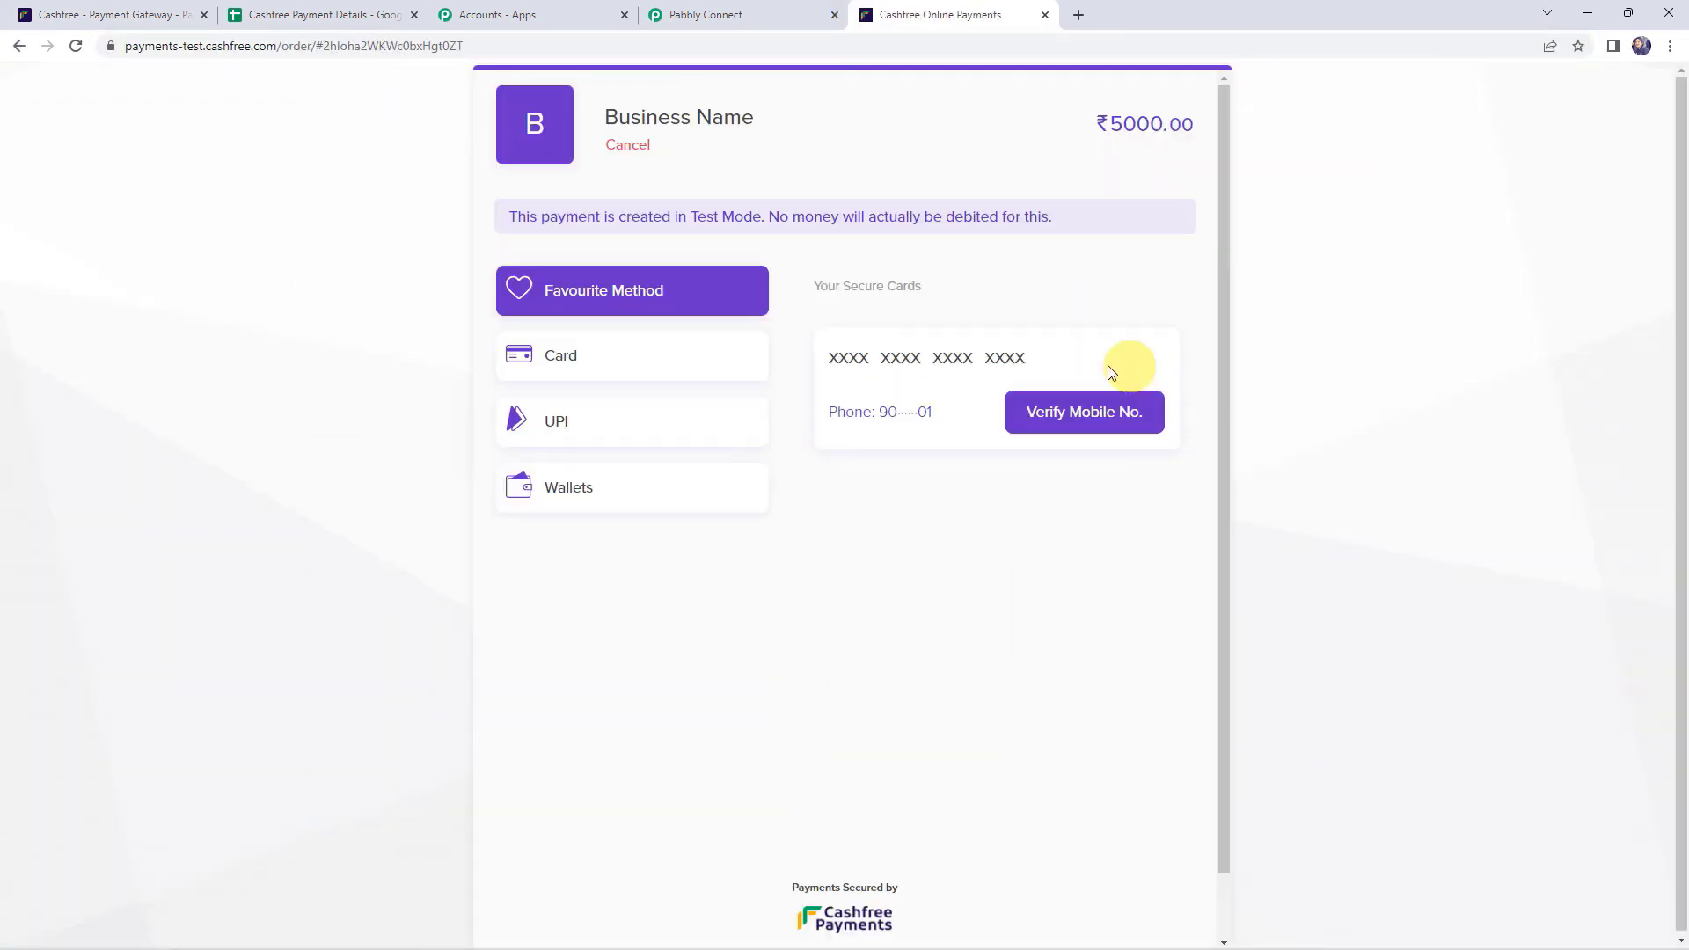
click(567, 365)
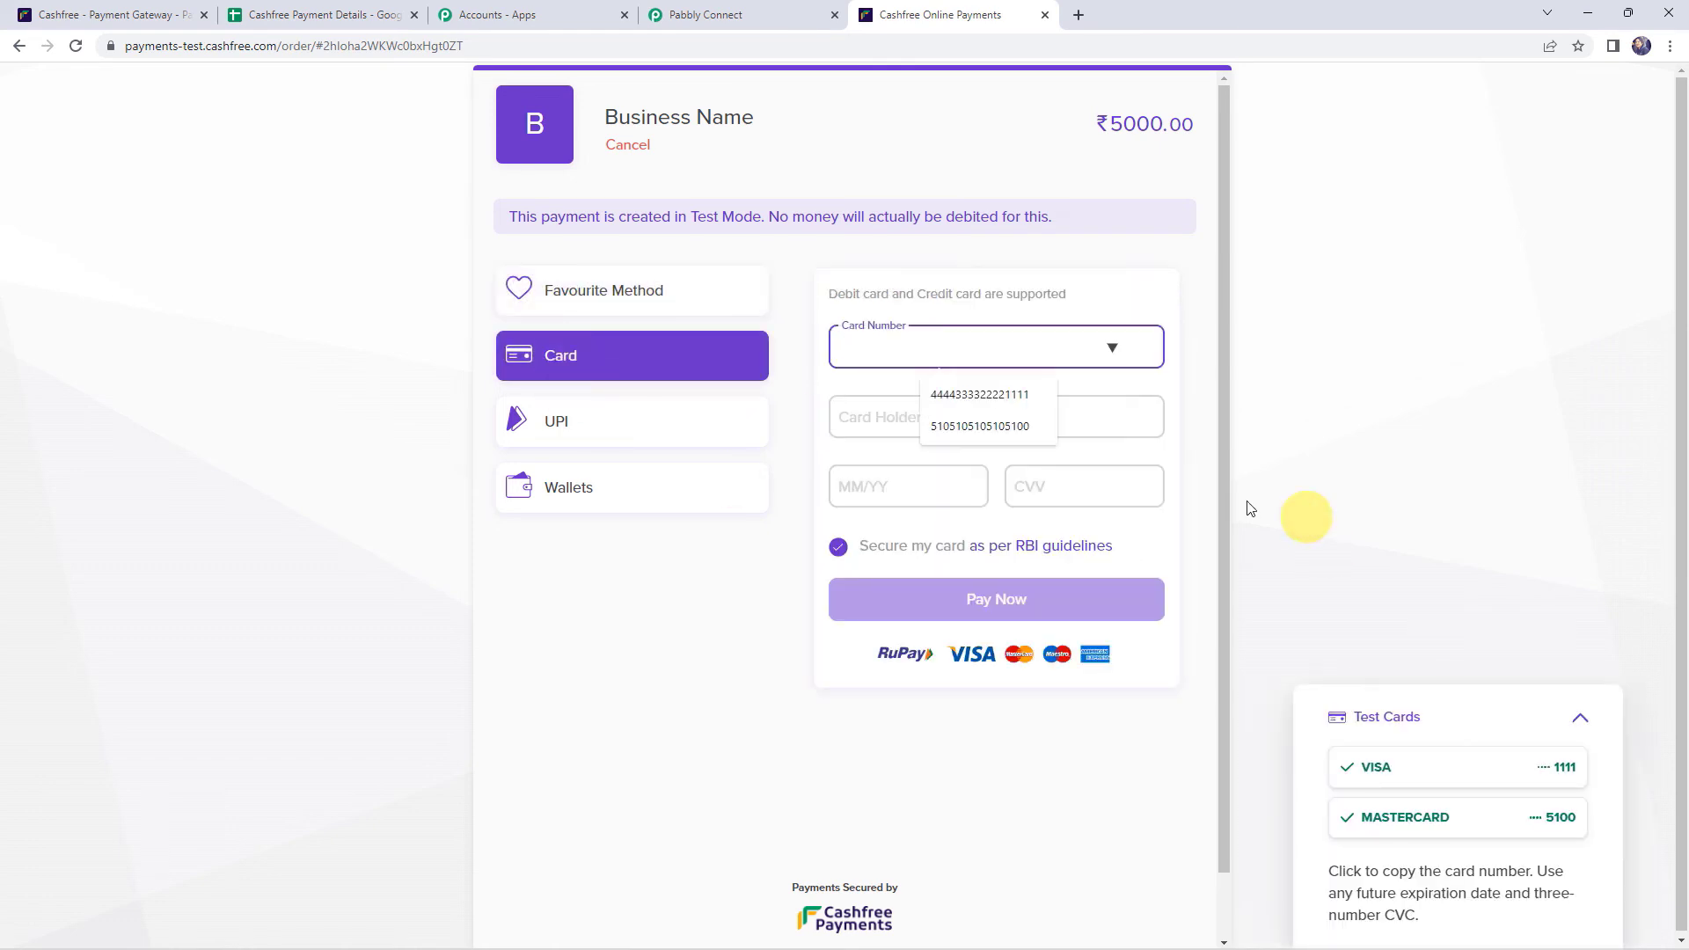
- Pay ₹5000 with the VISA test card, enter the test OTP, and simulate a successful payment
click(1385, 767)
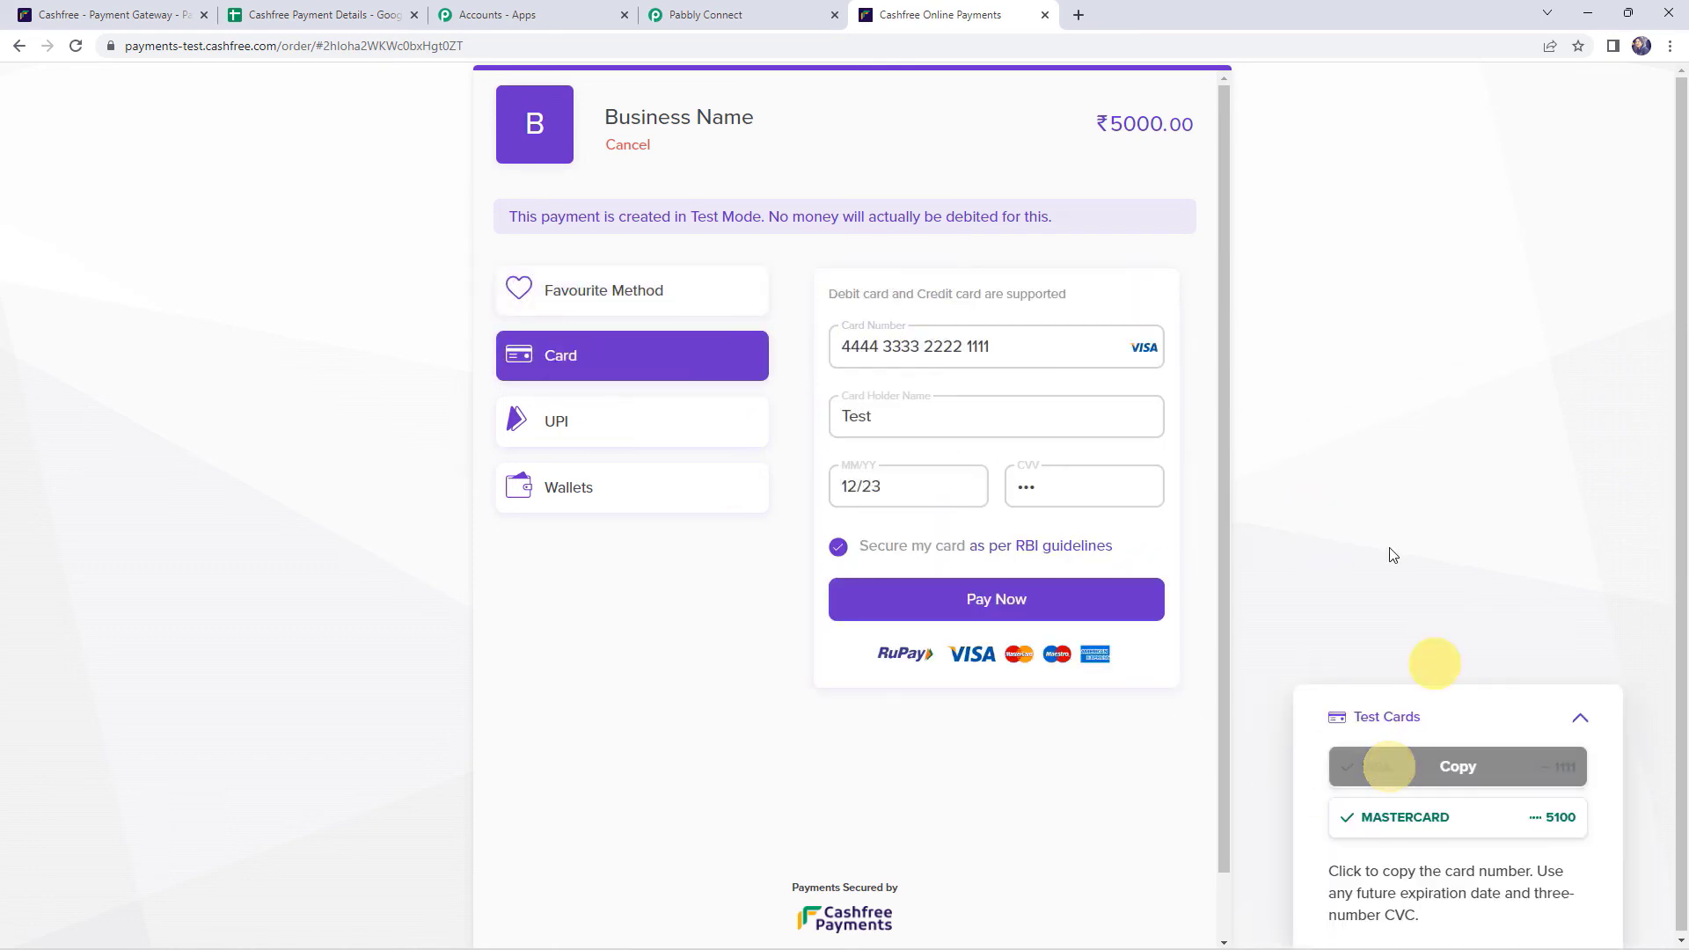
click(986, 617)
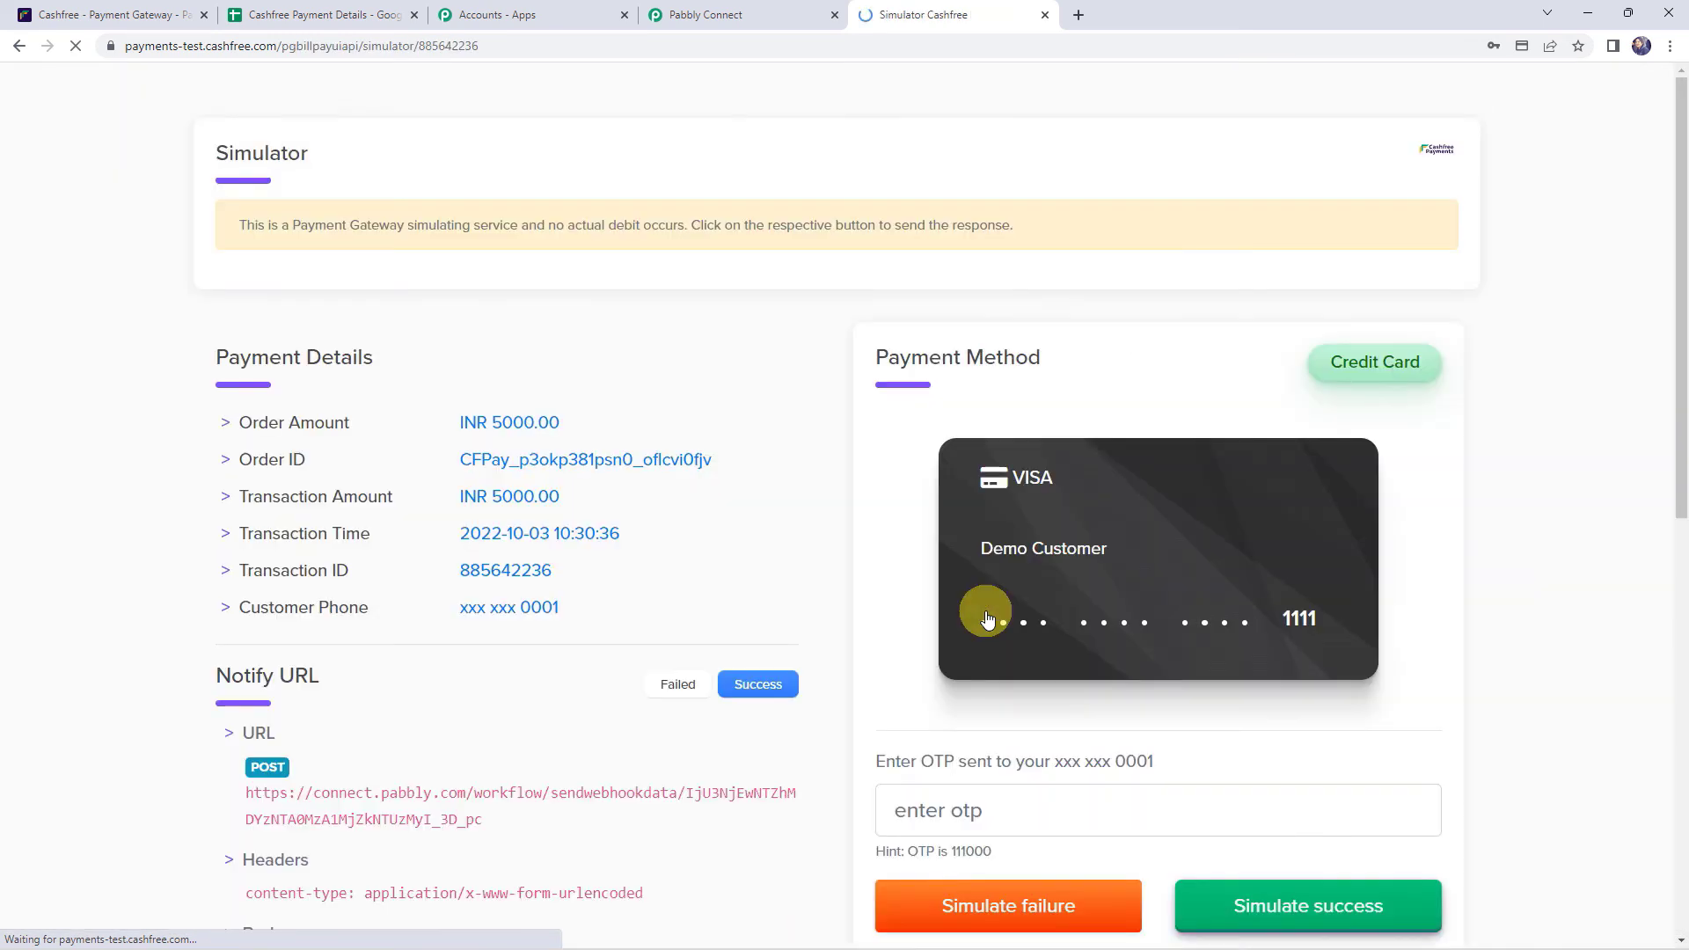
scroll(737, 463, down, 2)
click(1014, 650)
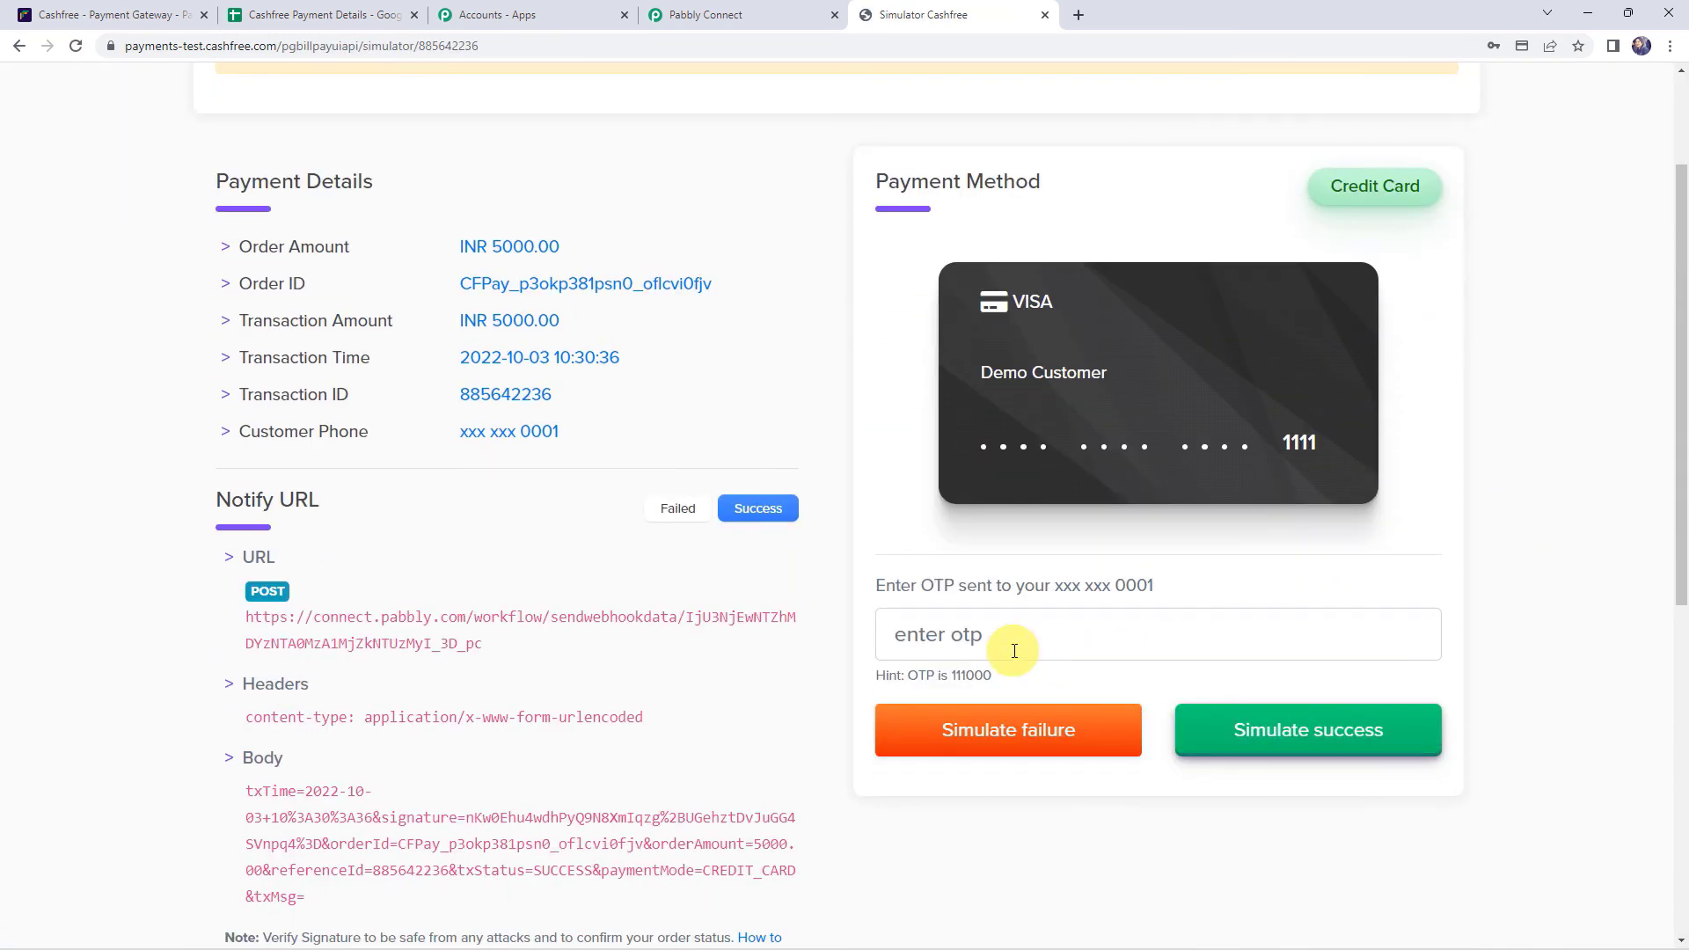
text(1000)
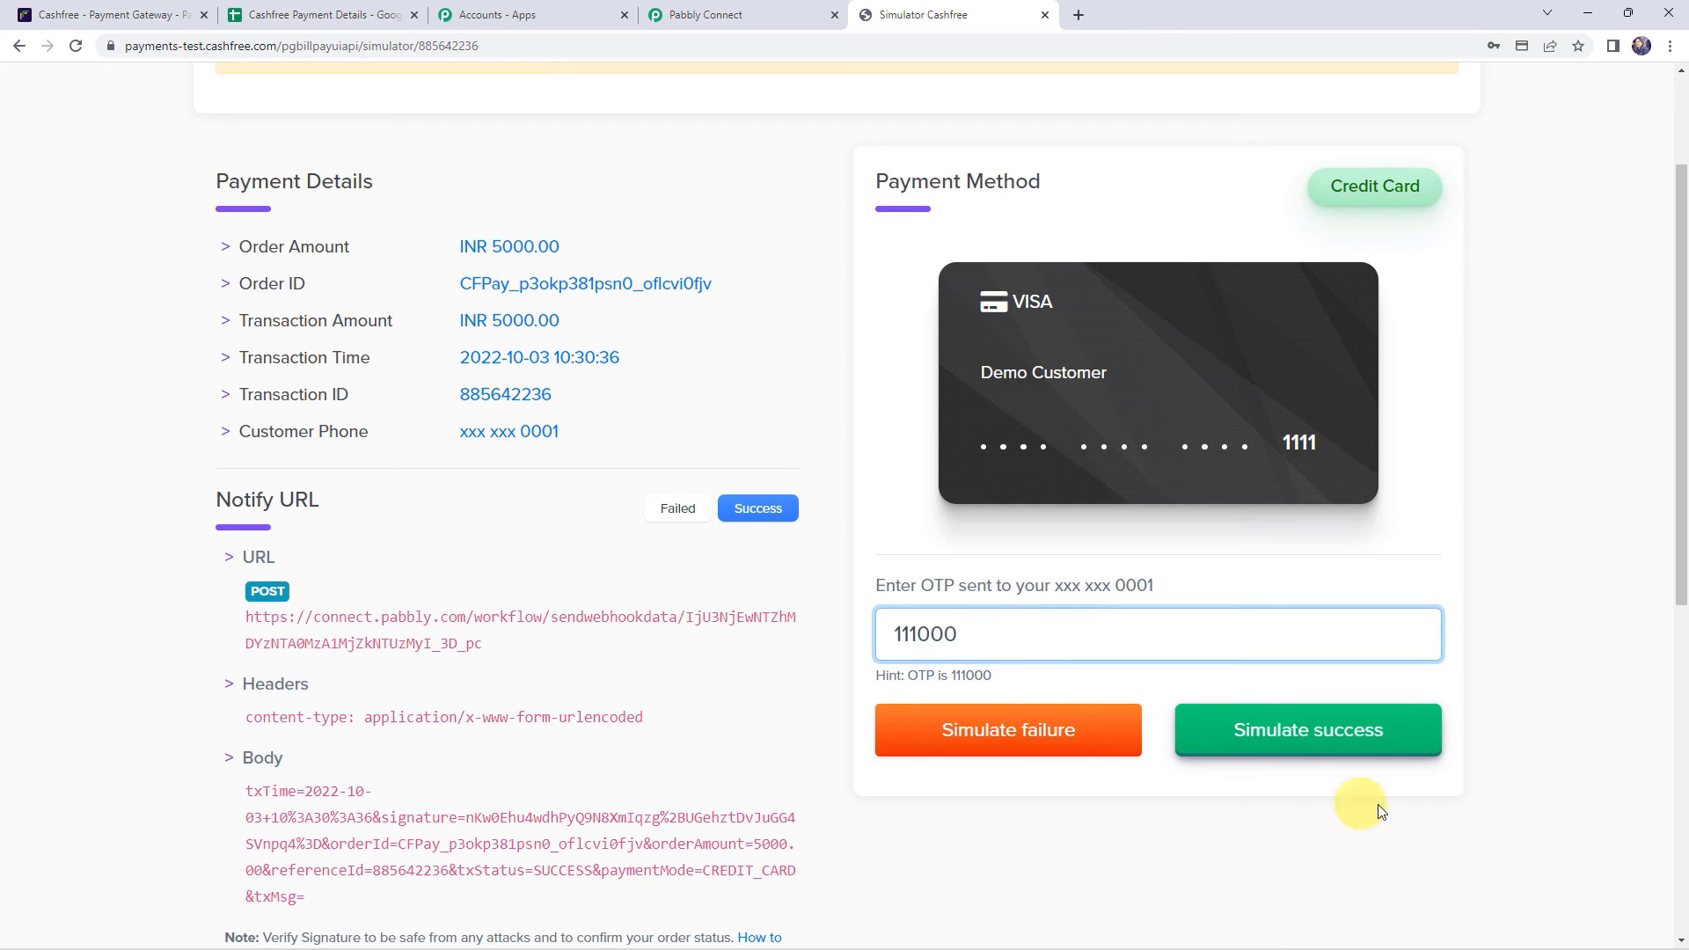
click(1351, 739)
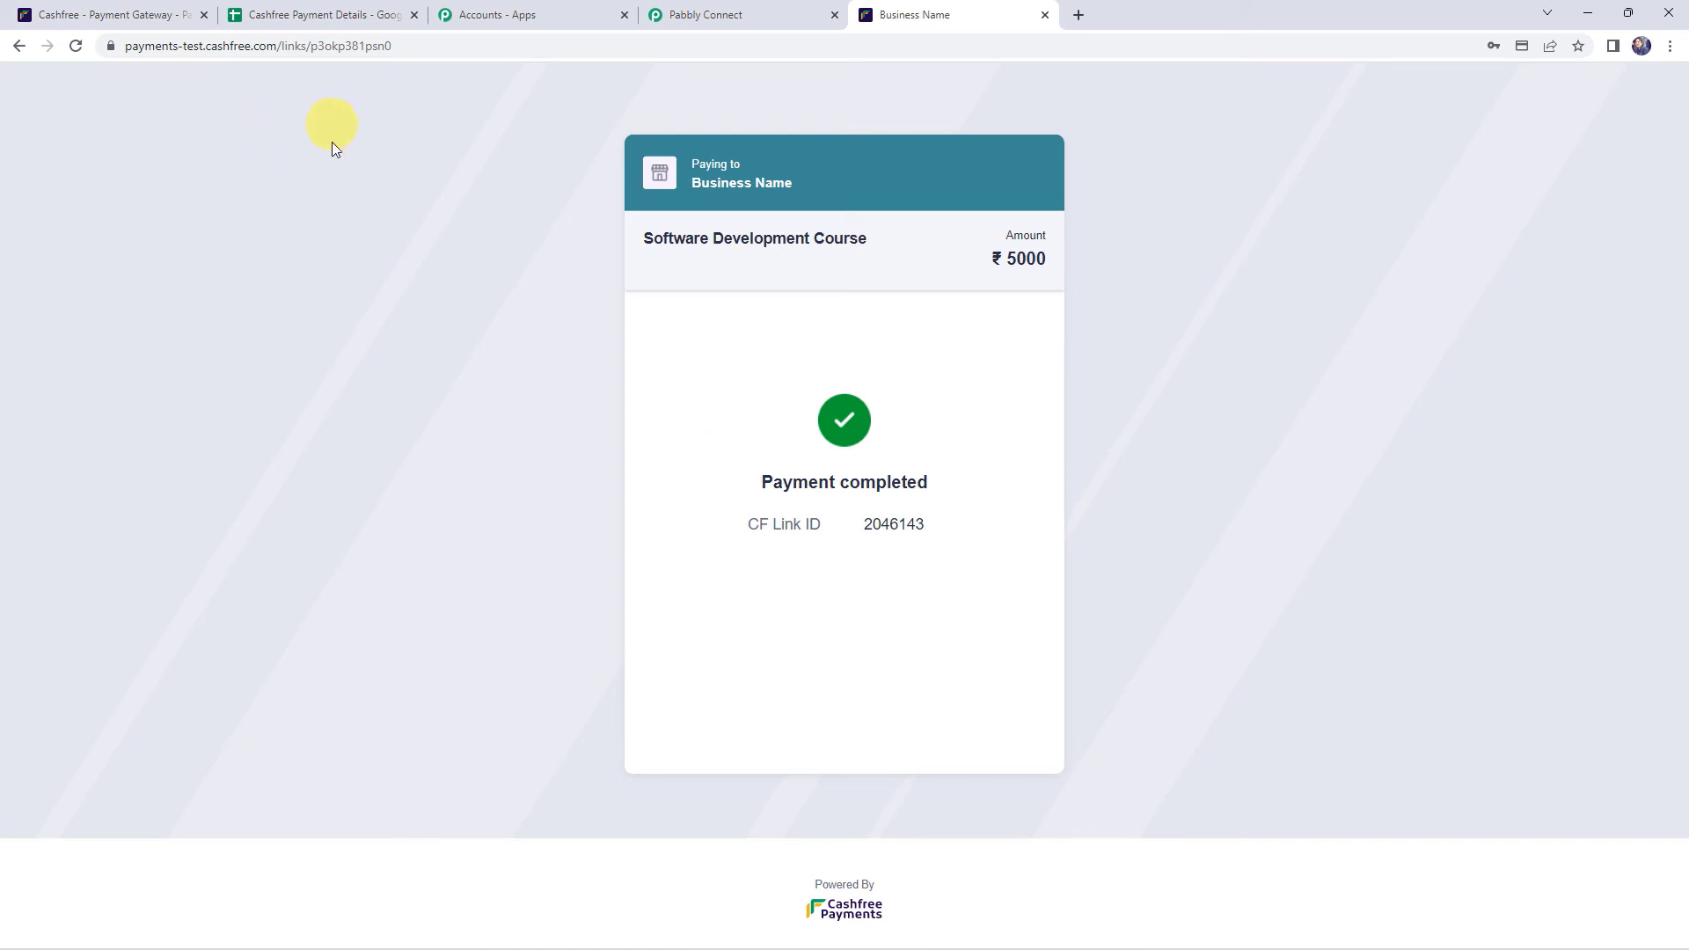
click(368, 11)
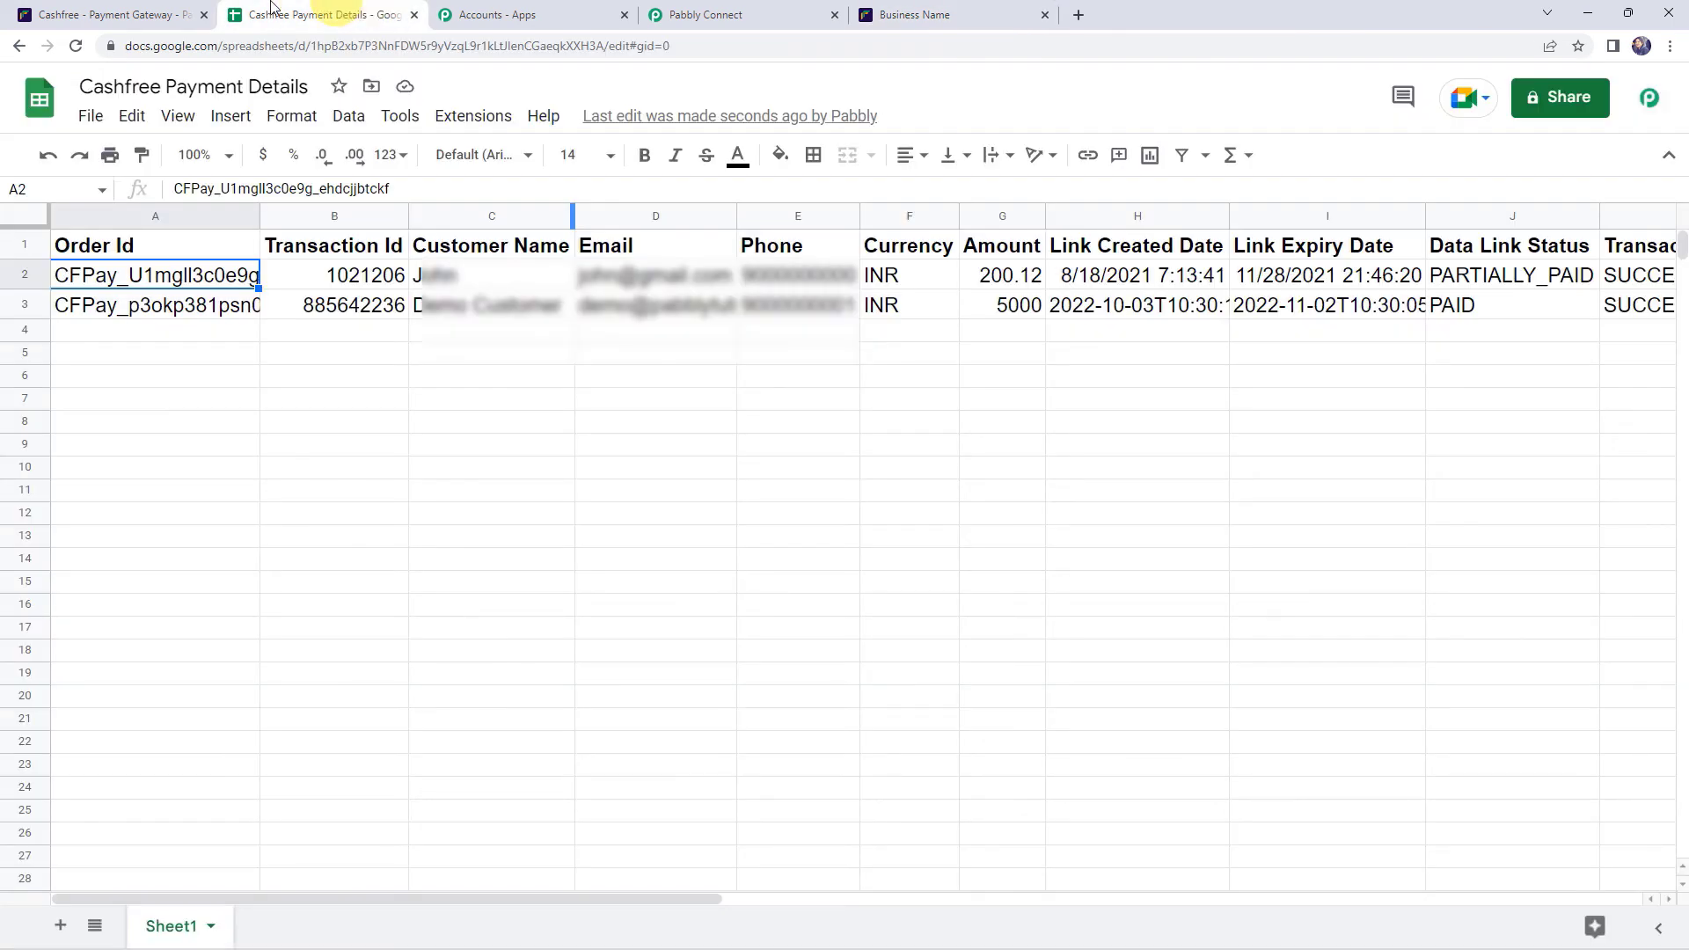
click(167, 305)
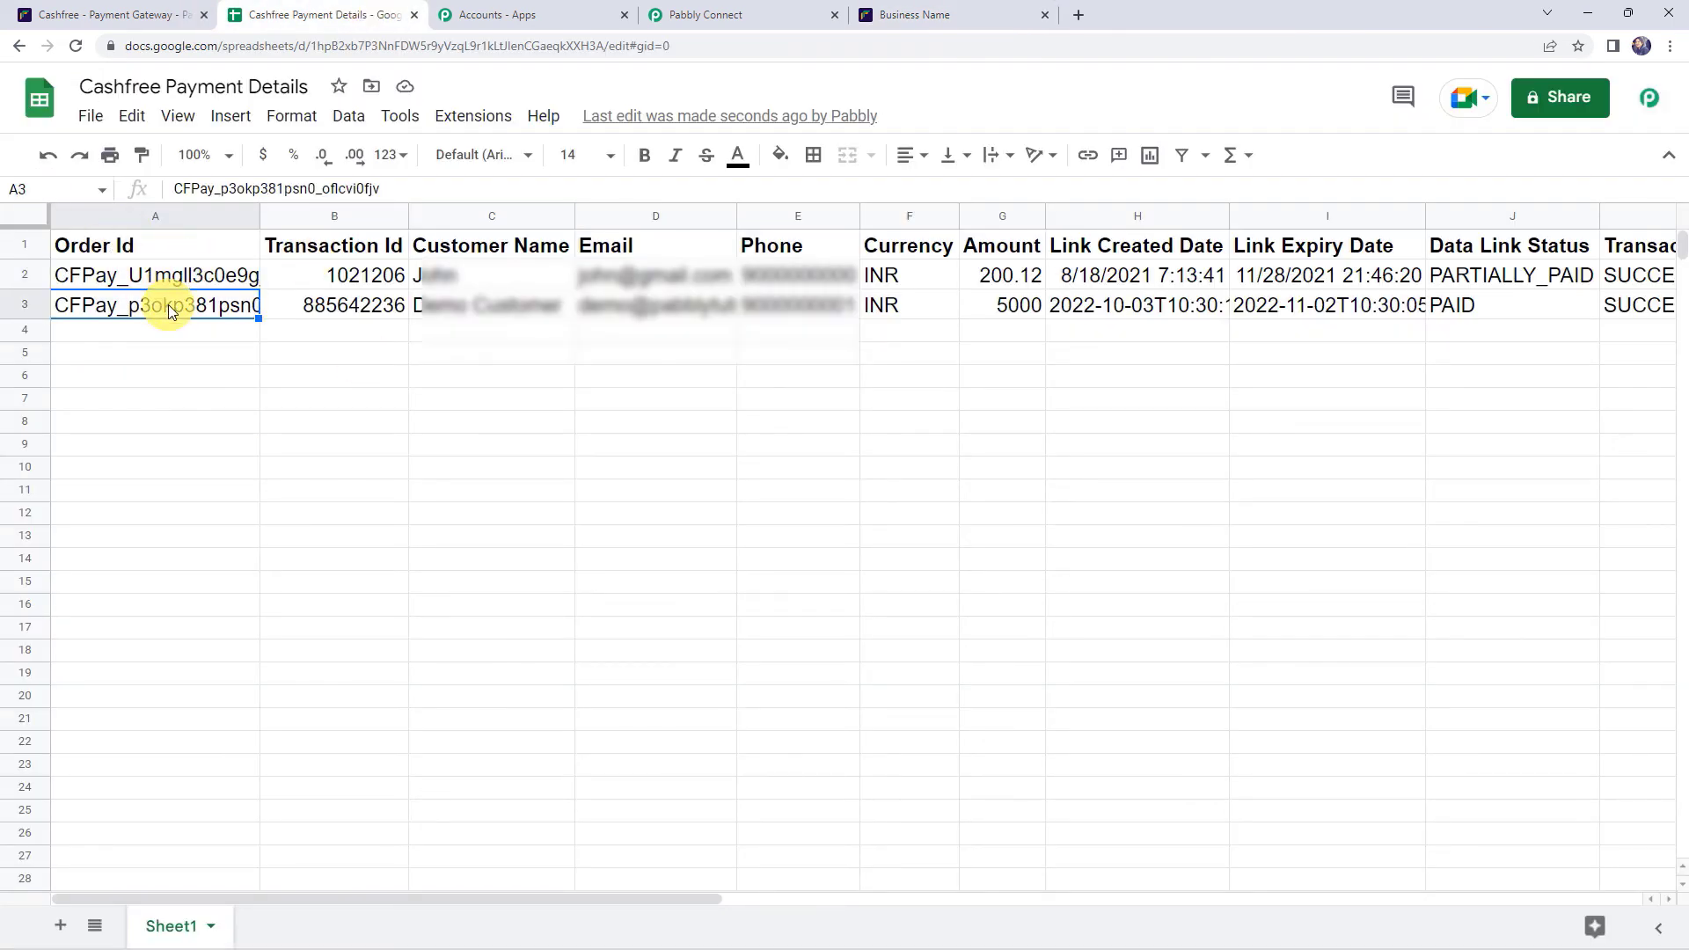
click(338, 308)
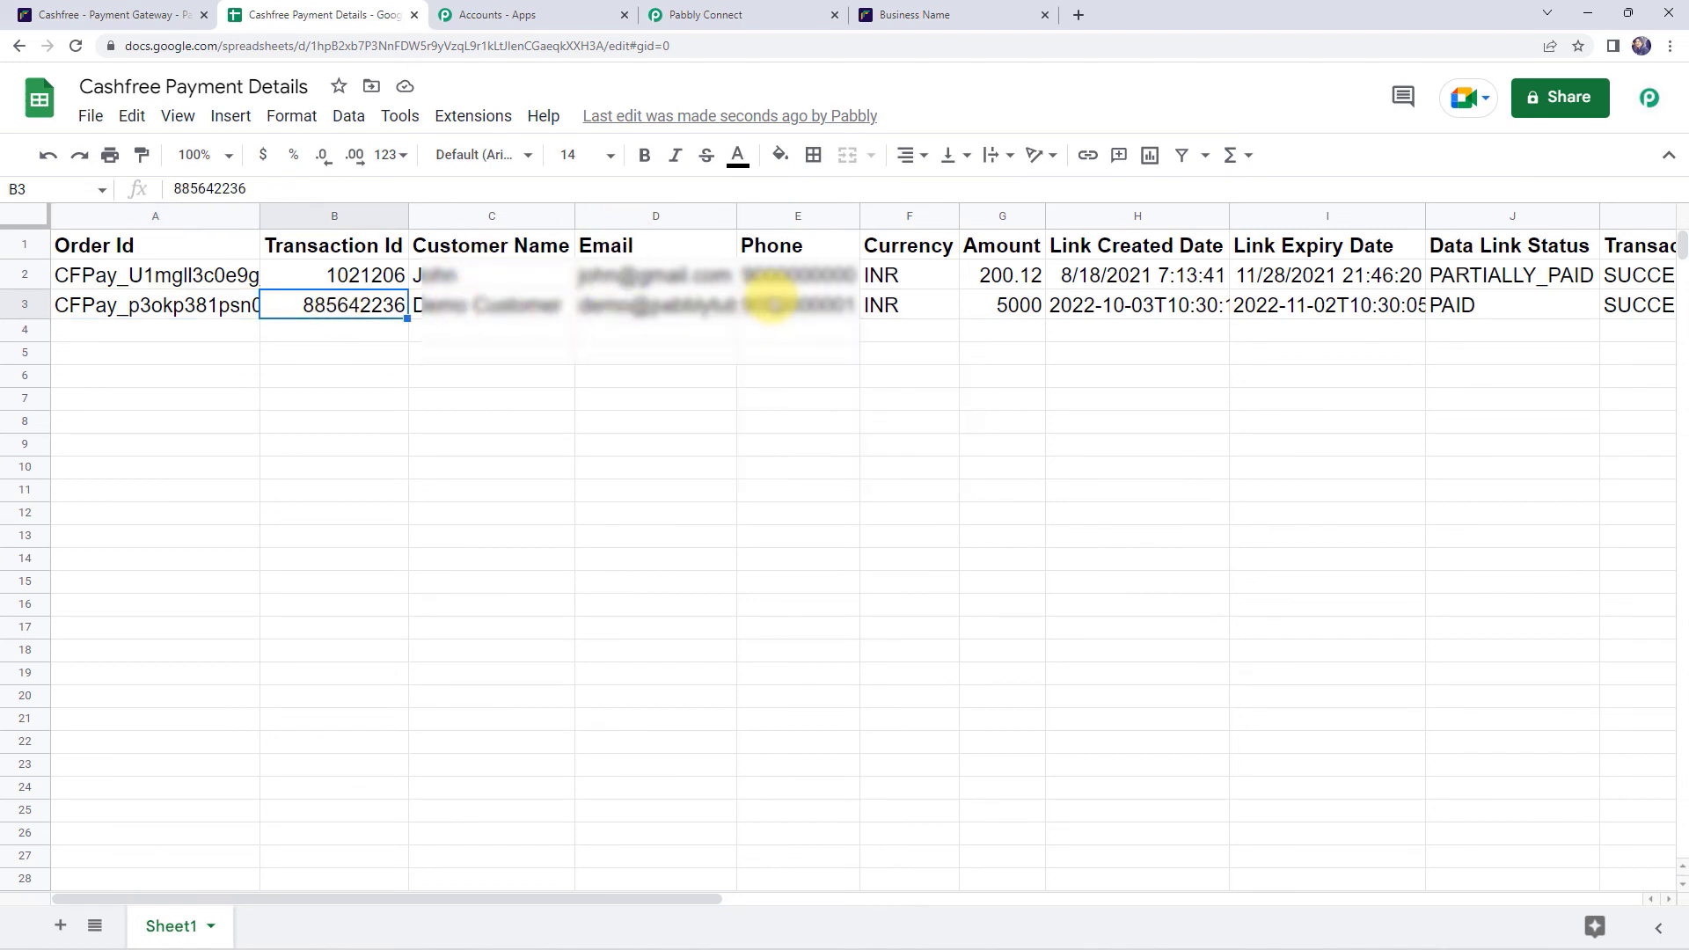
click(1010, 318)
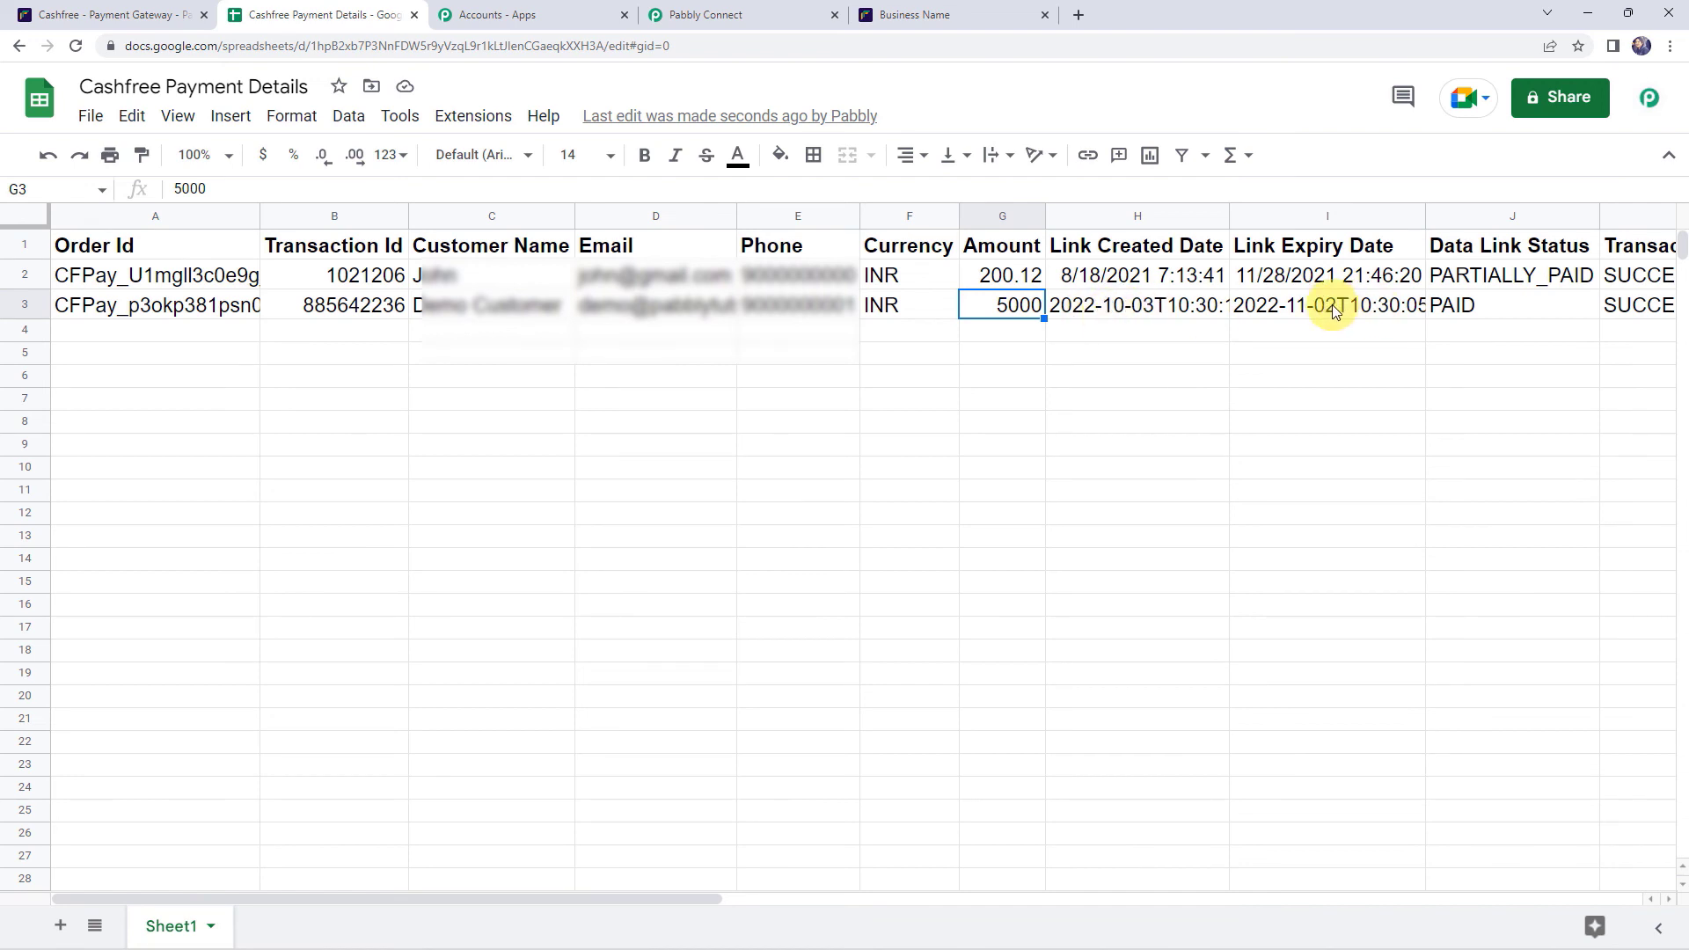
click(1508, 304)
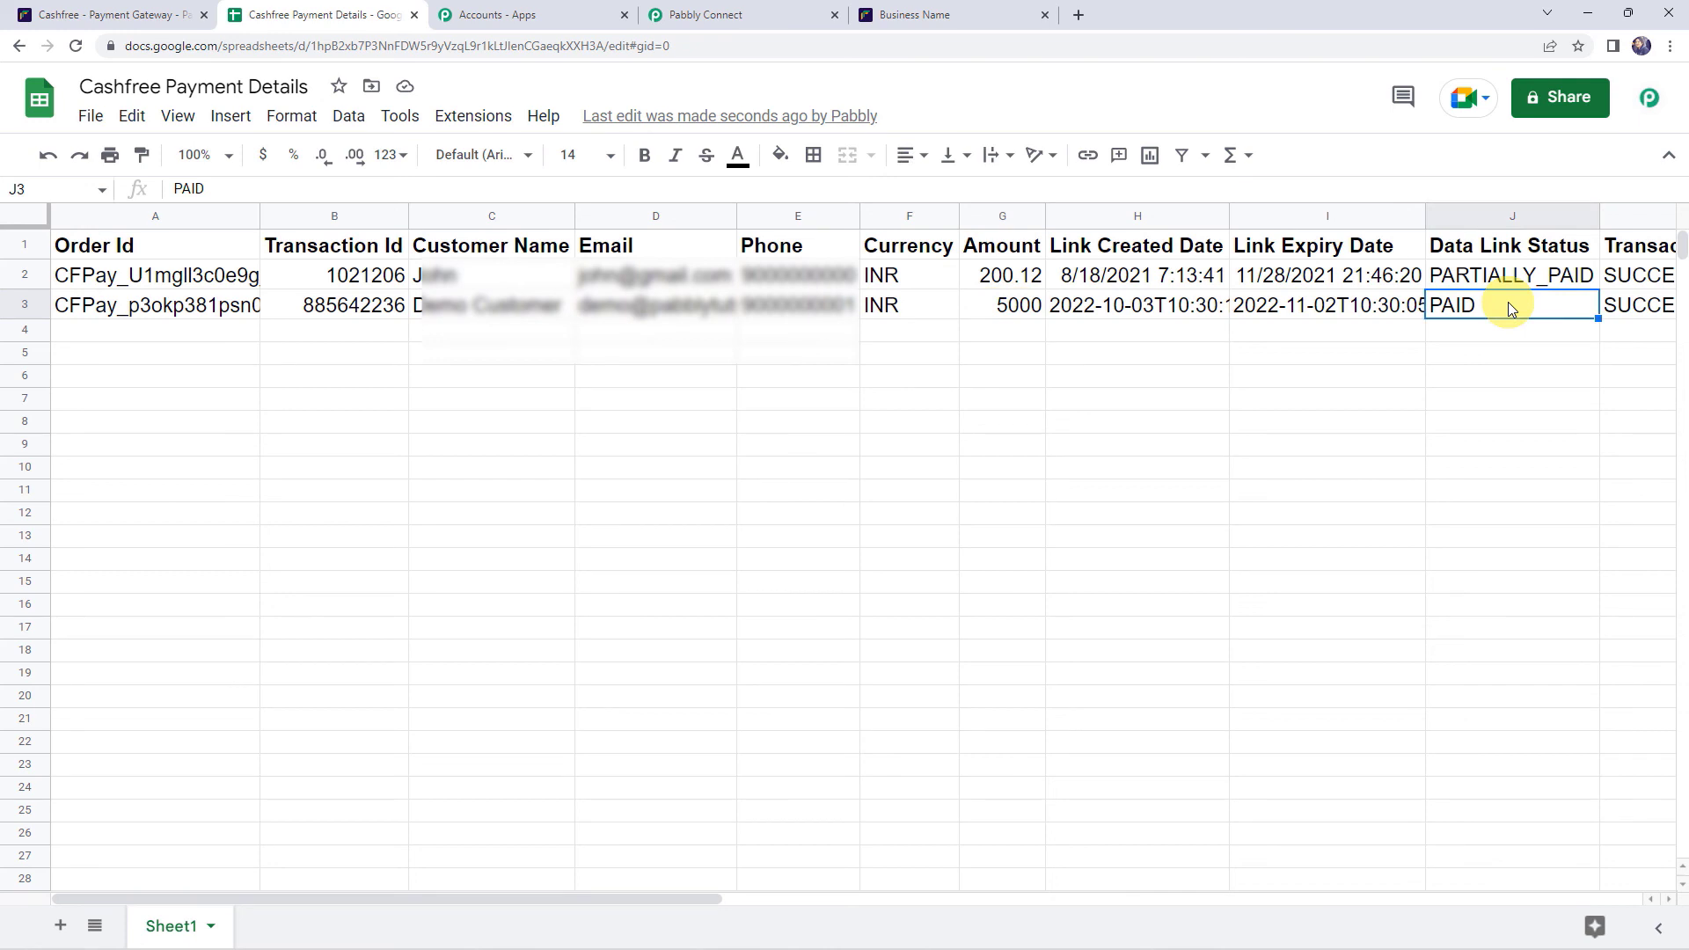
key(Right)
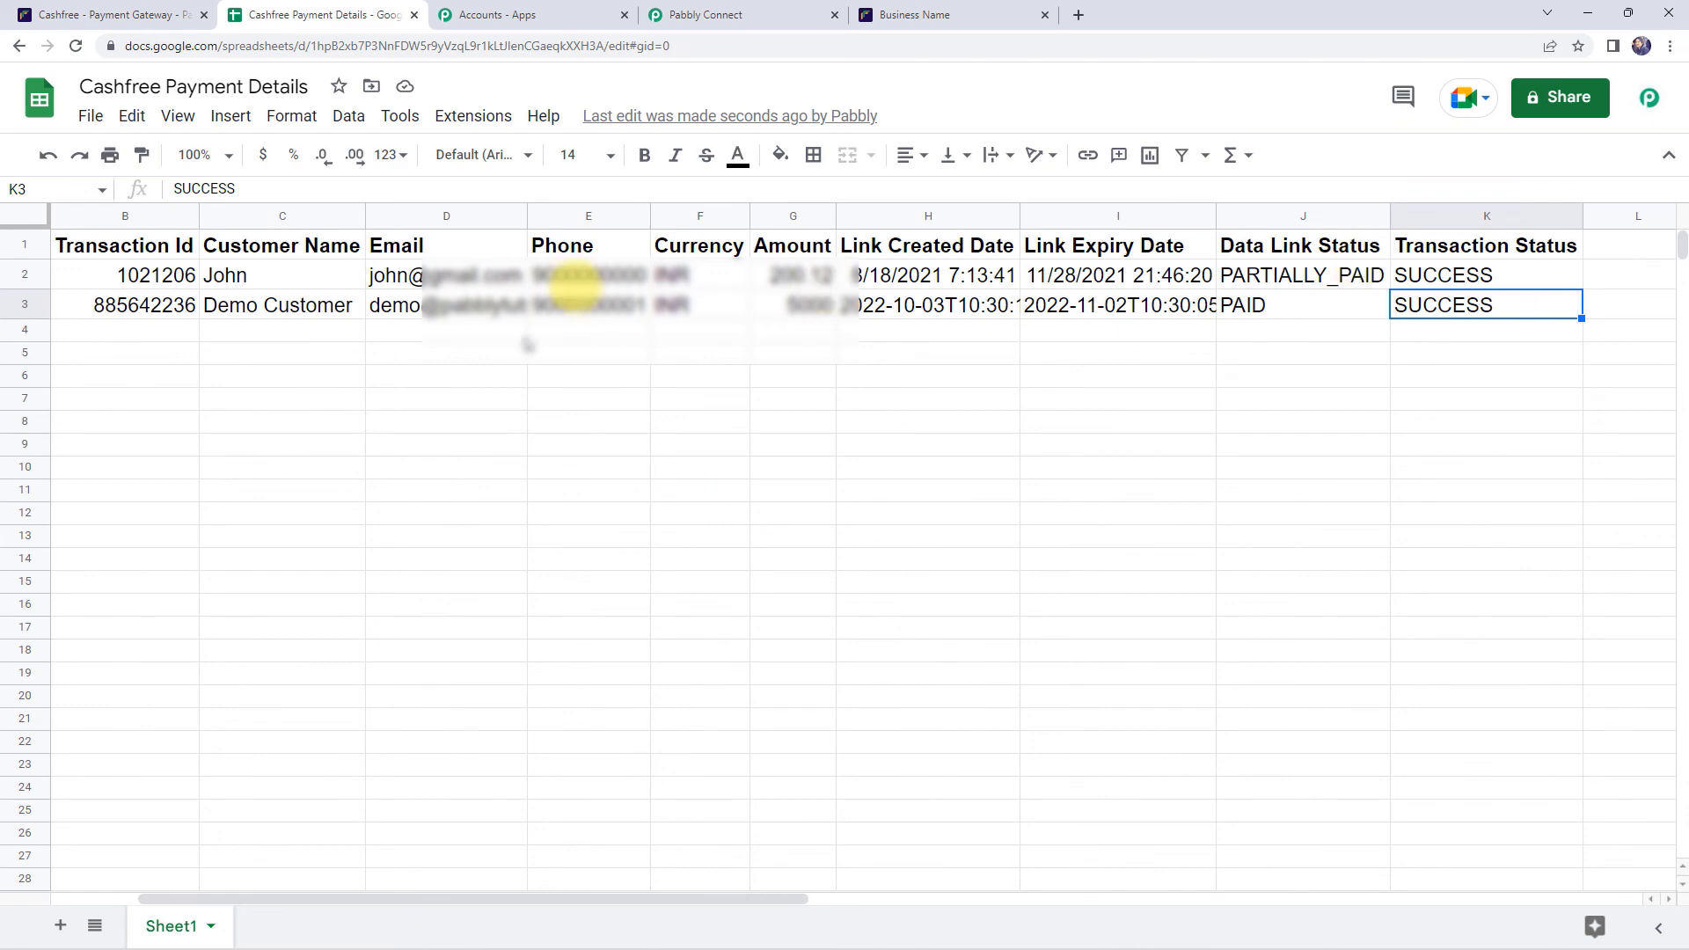
- Collapse the Google Sheets, Filter and Cashfree step cards in the Pabbly Connect workflow
click(775, 11)
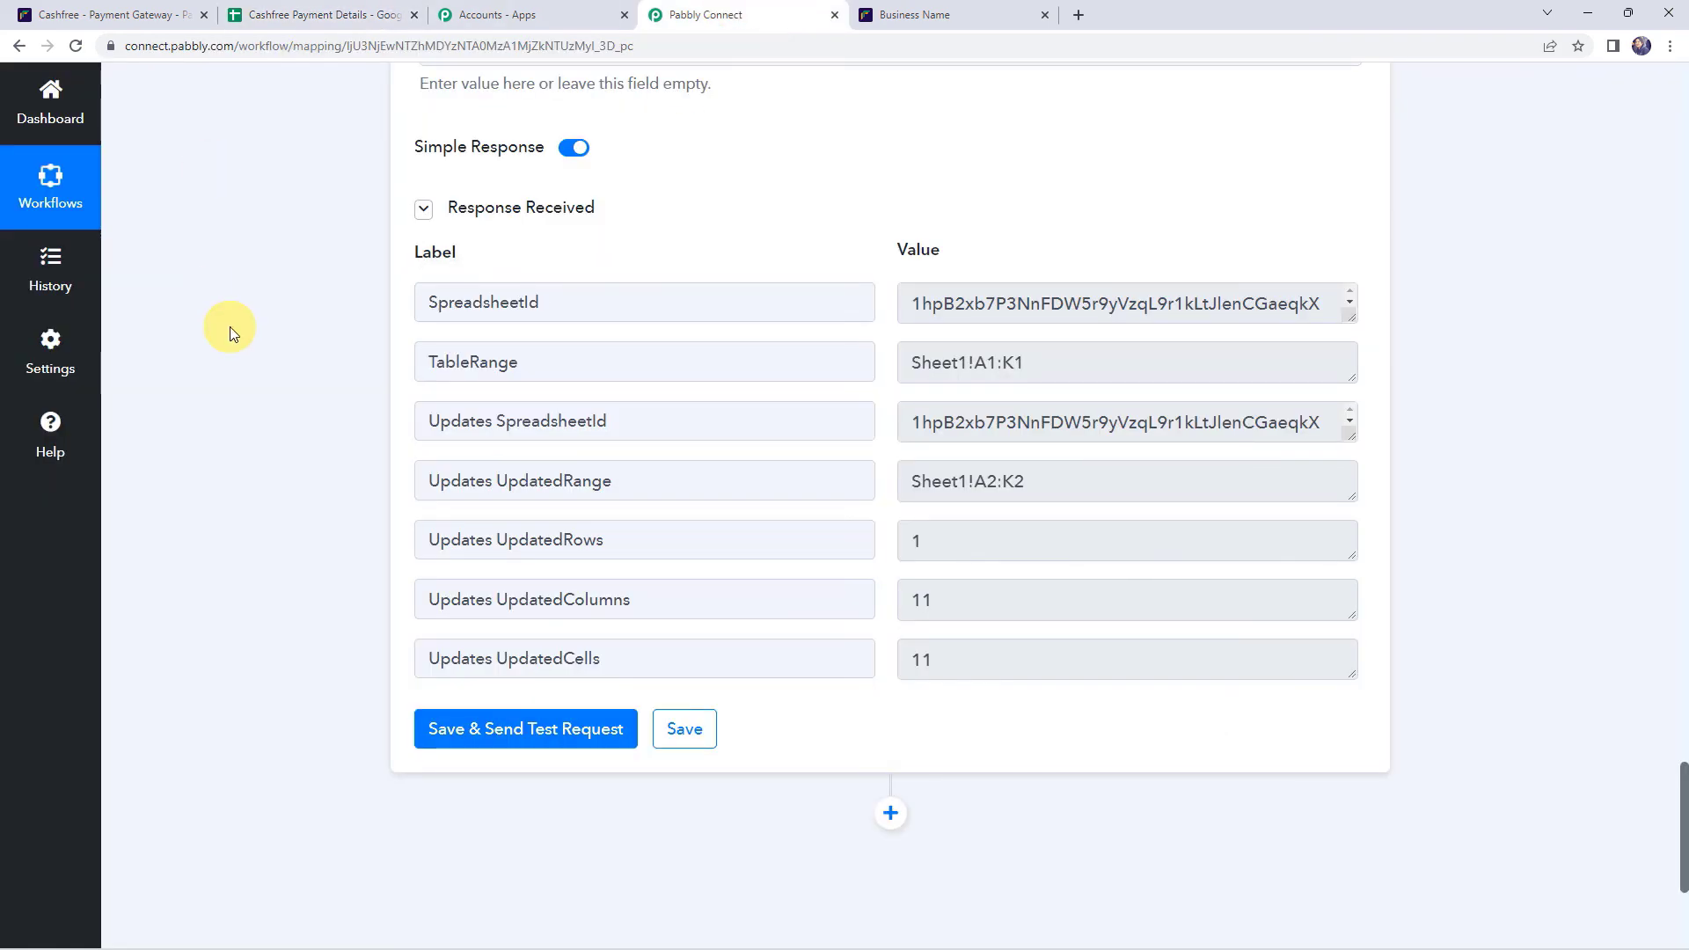
scroll(227, 330, up, 10)
scroll(230, 329, up, 15)
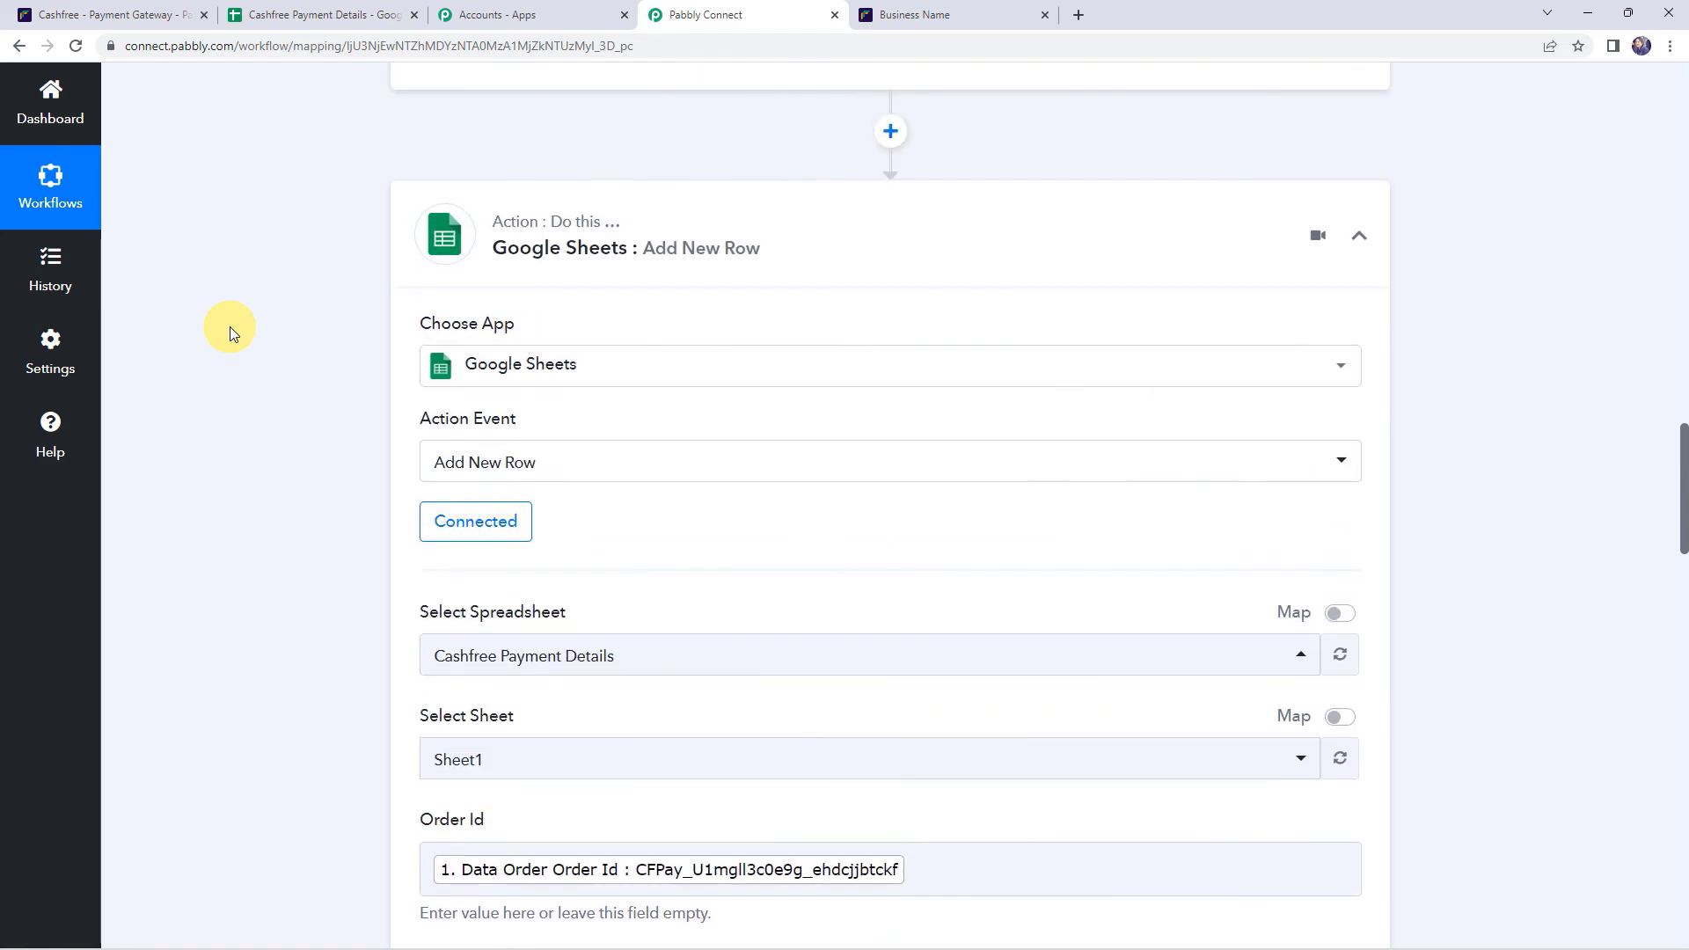
click(795, 251)
scroll(791, 246, up, 5)
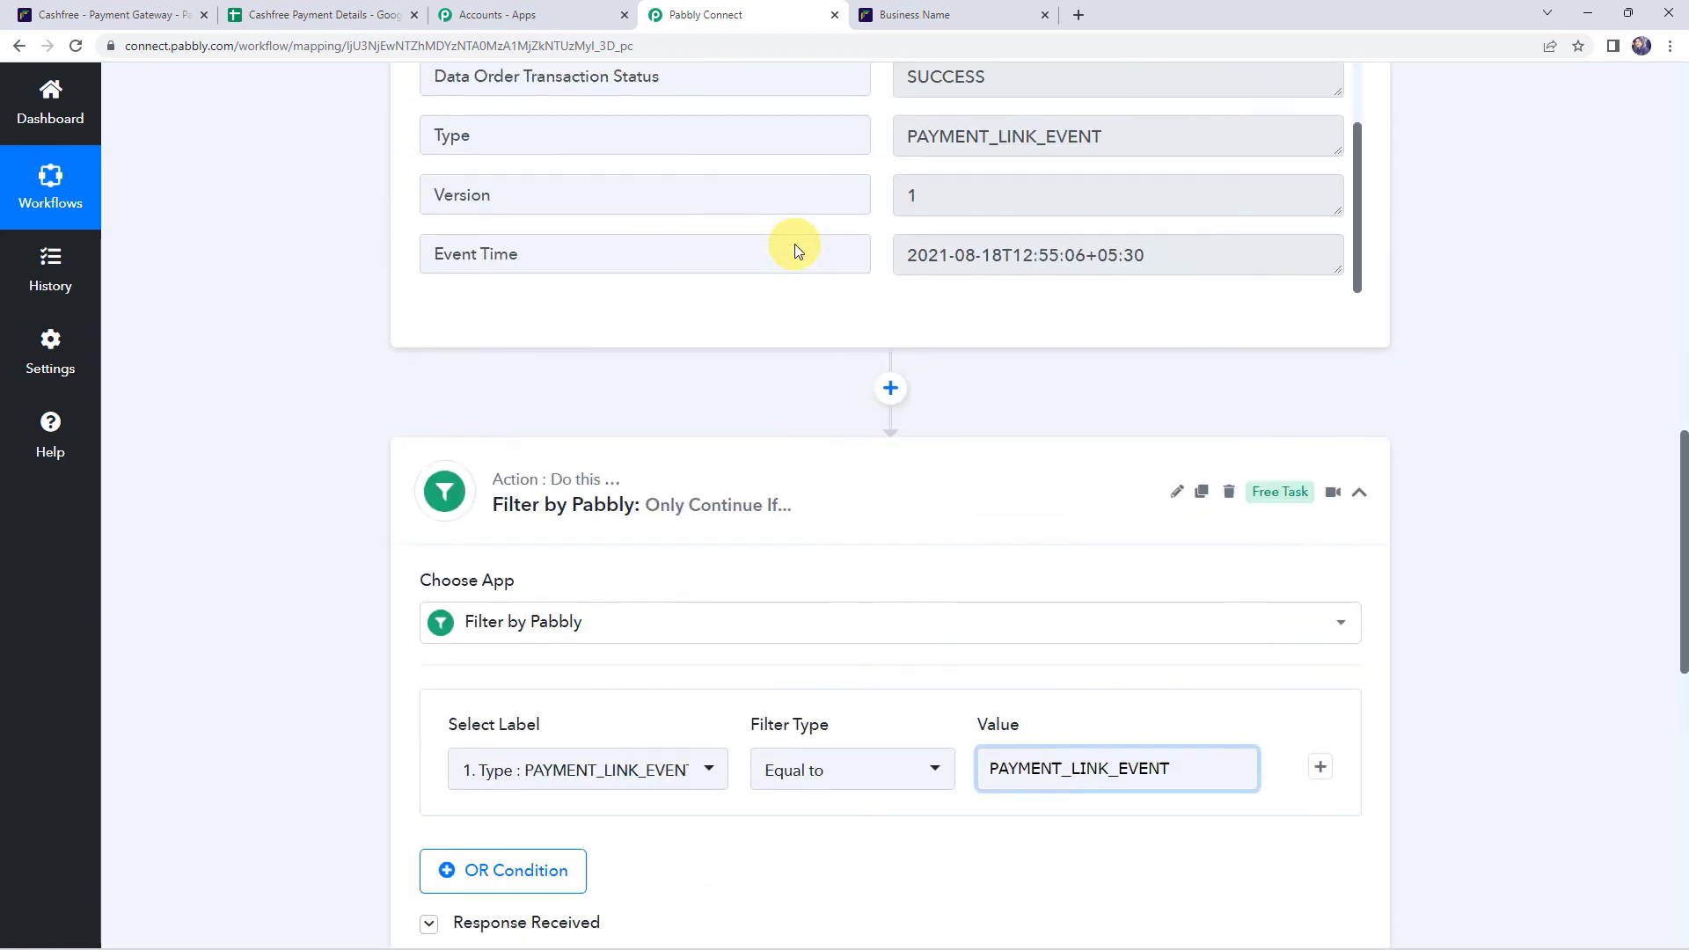
click(810, 512)
scroll(806, 505, up, 10)
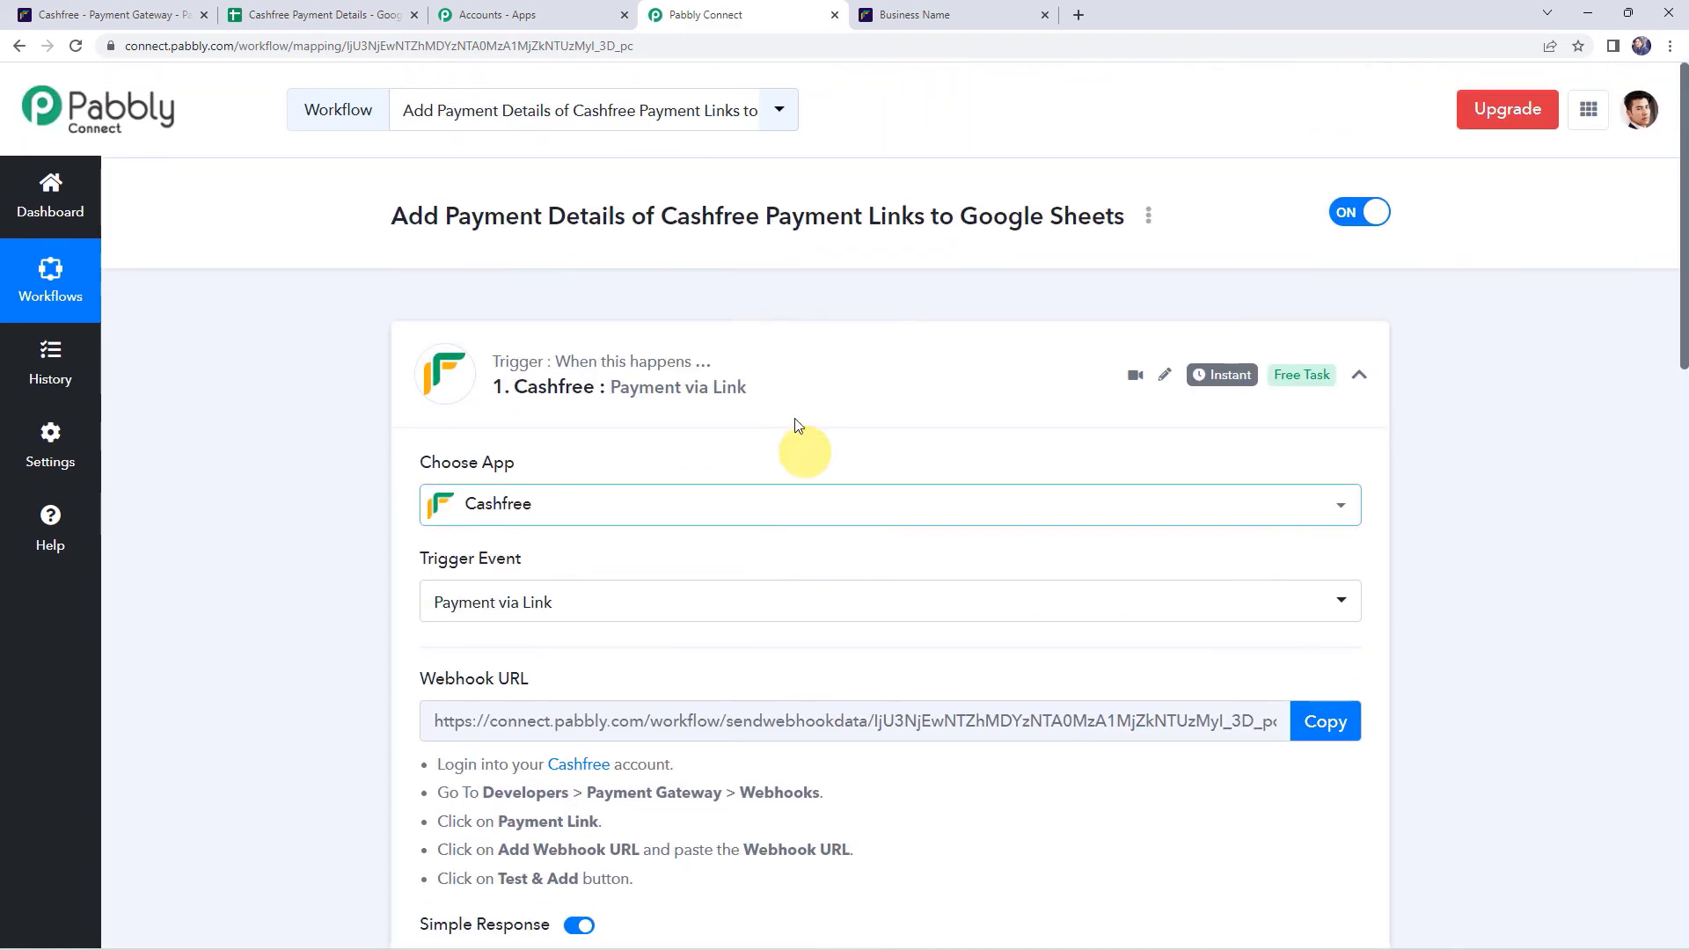
click(758, 360)
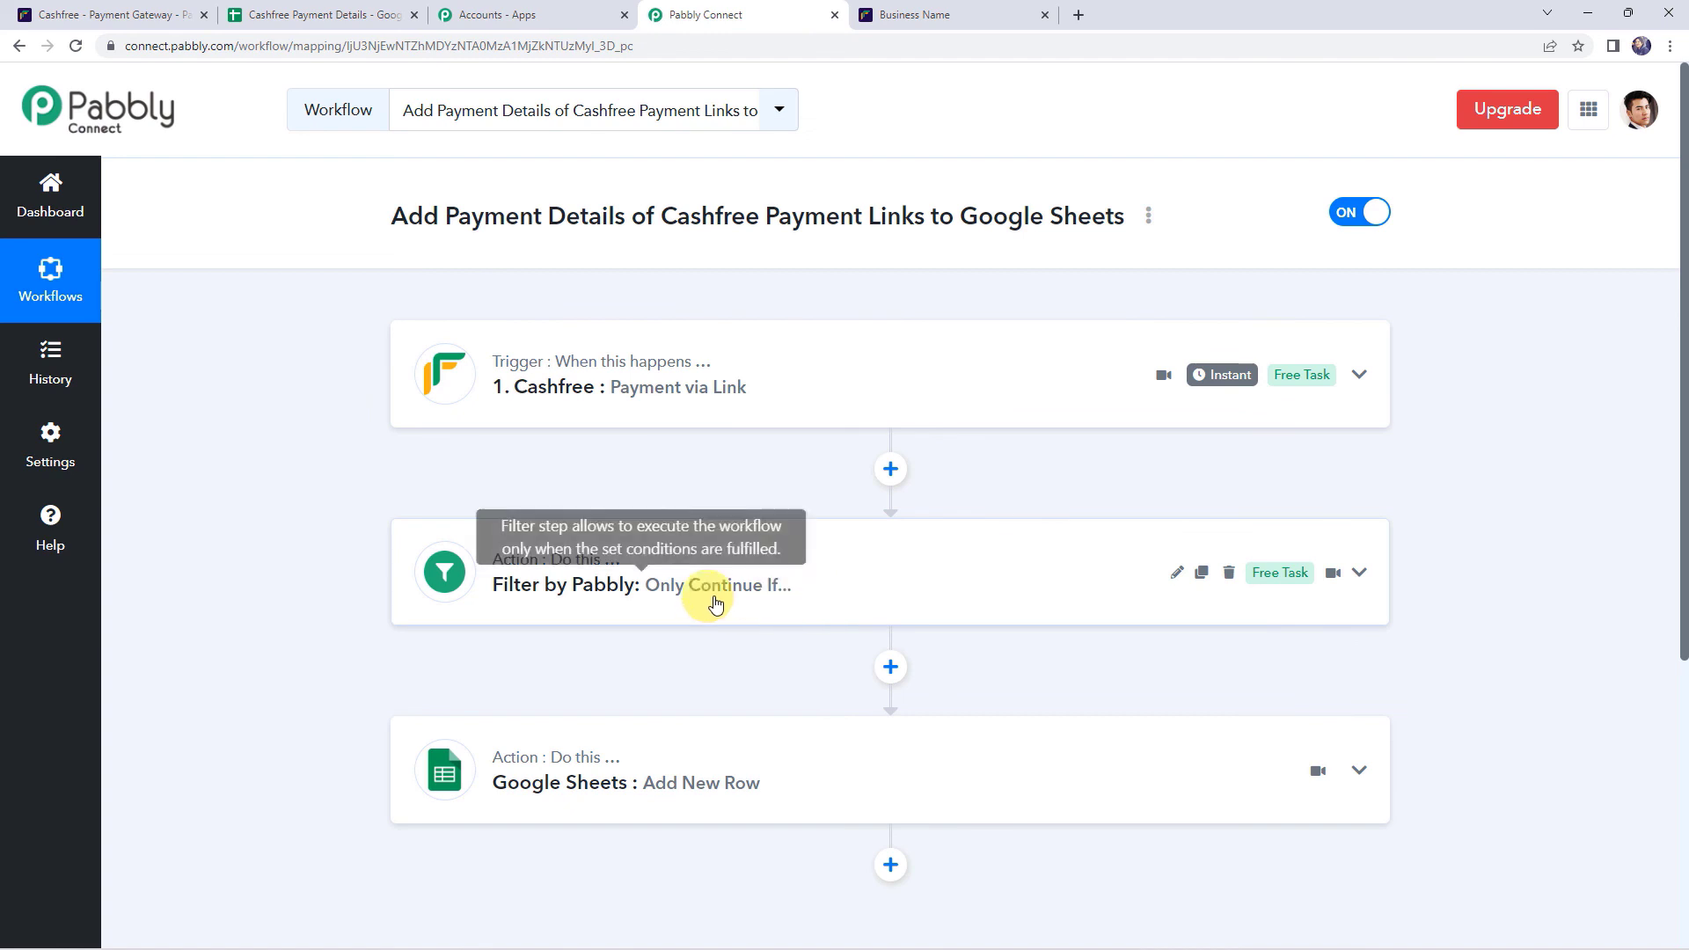
- Expand the filter step to review its condition, then collapse it again
click(920, 592)
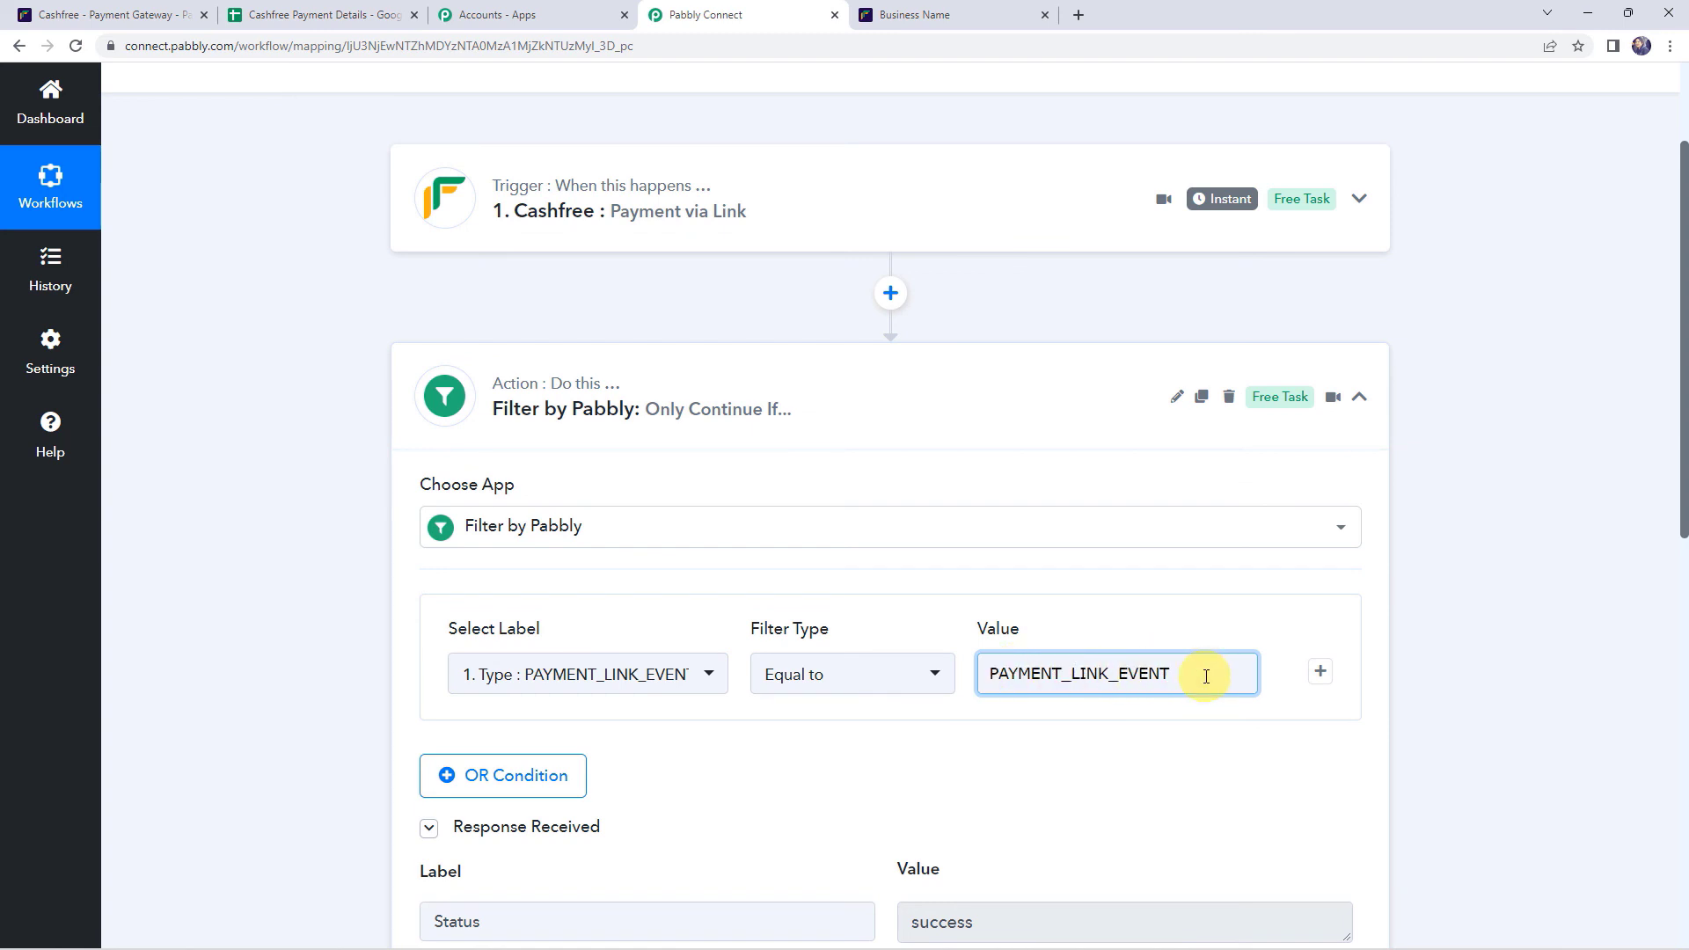
click(1021, 370)
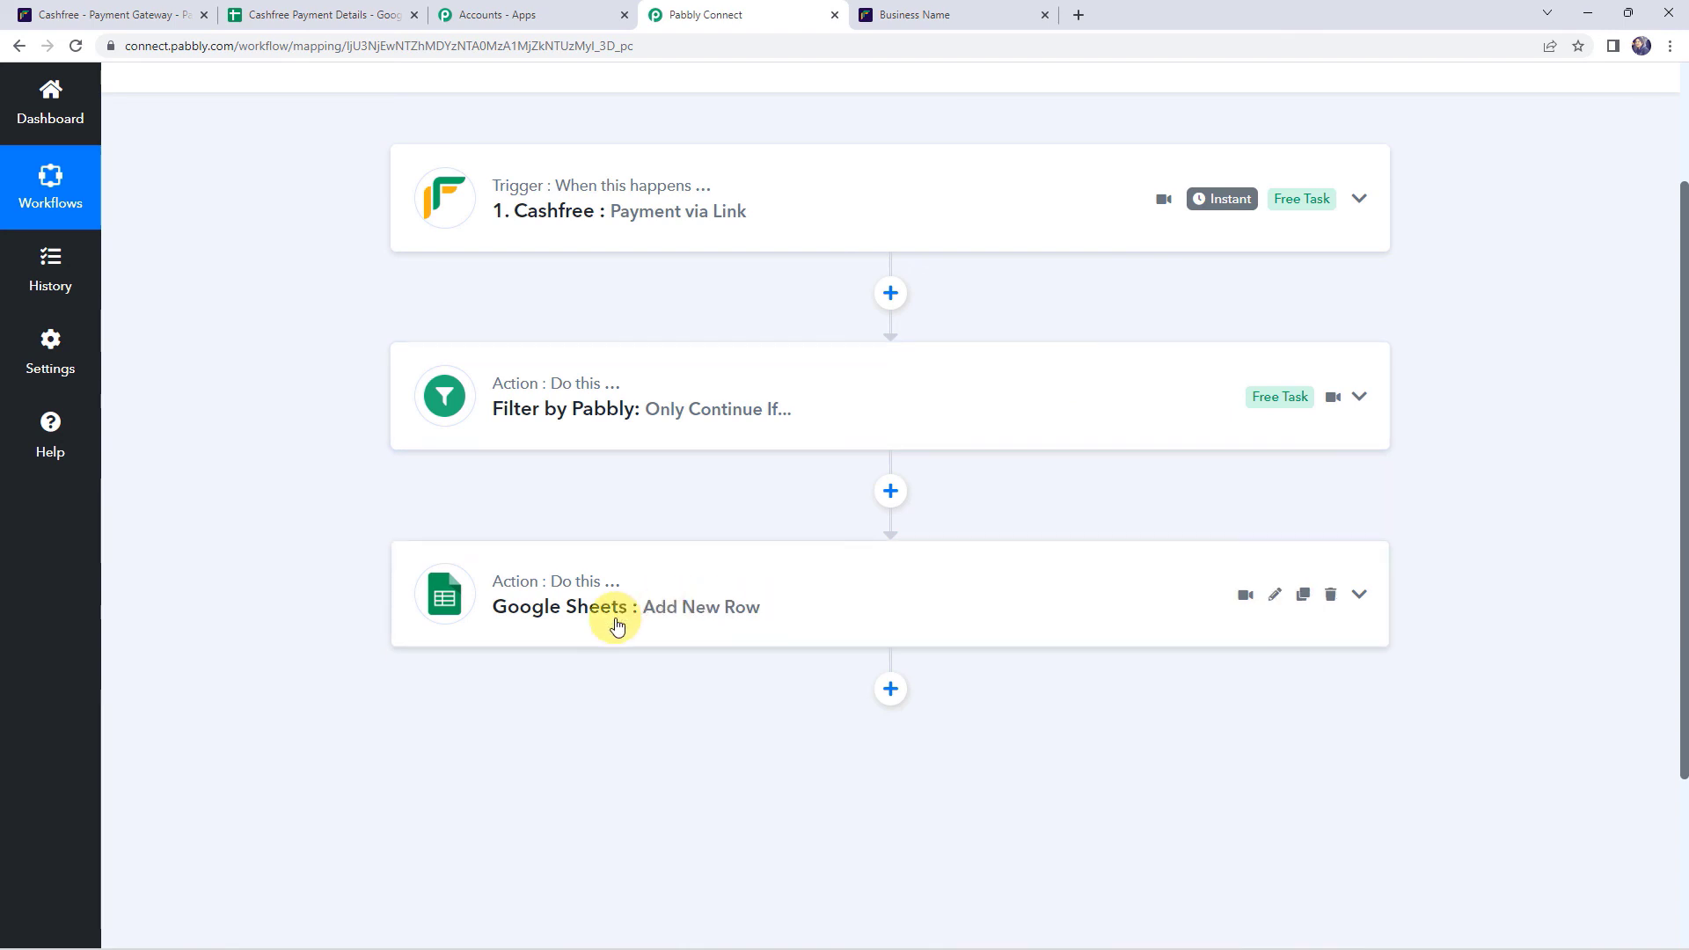
scroll(336, 446, up, 2)
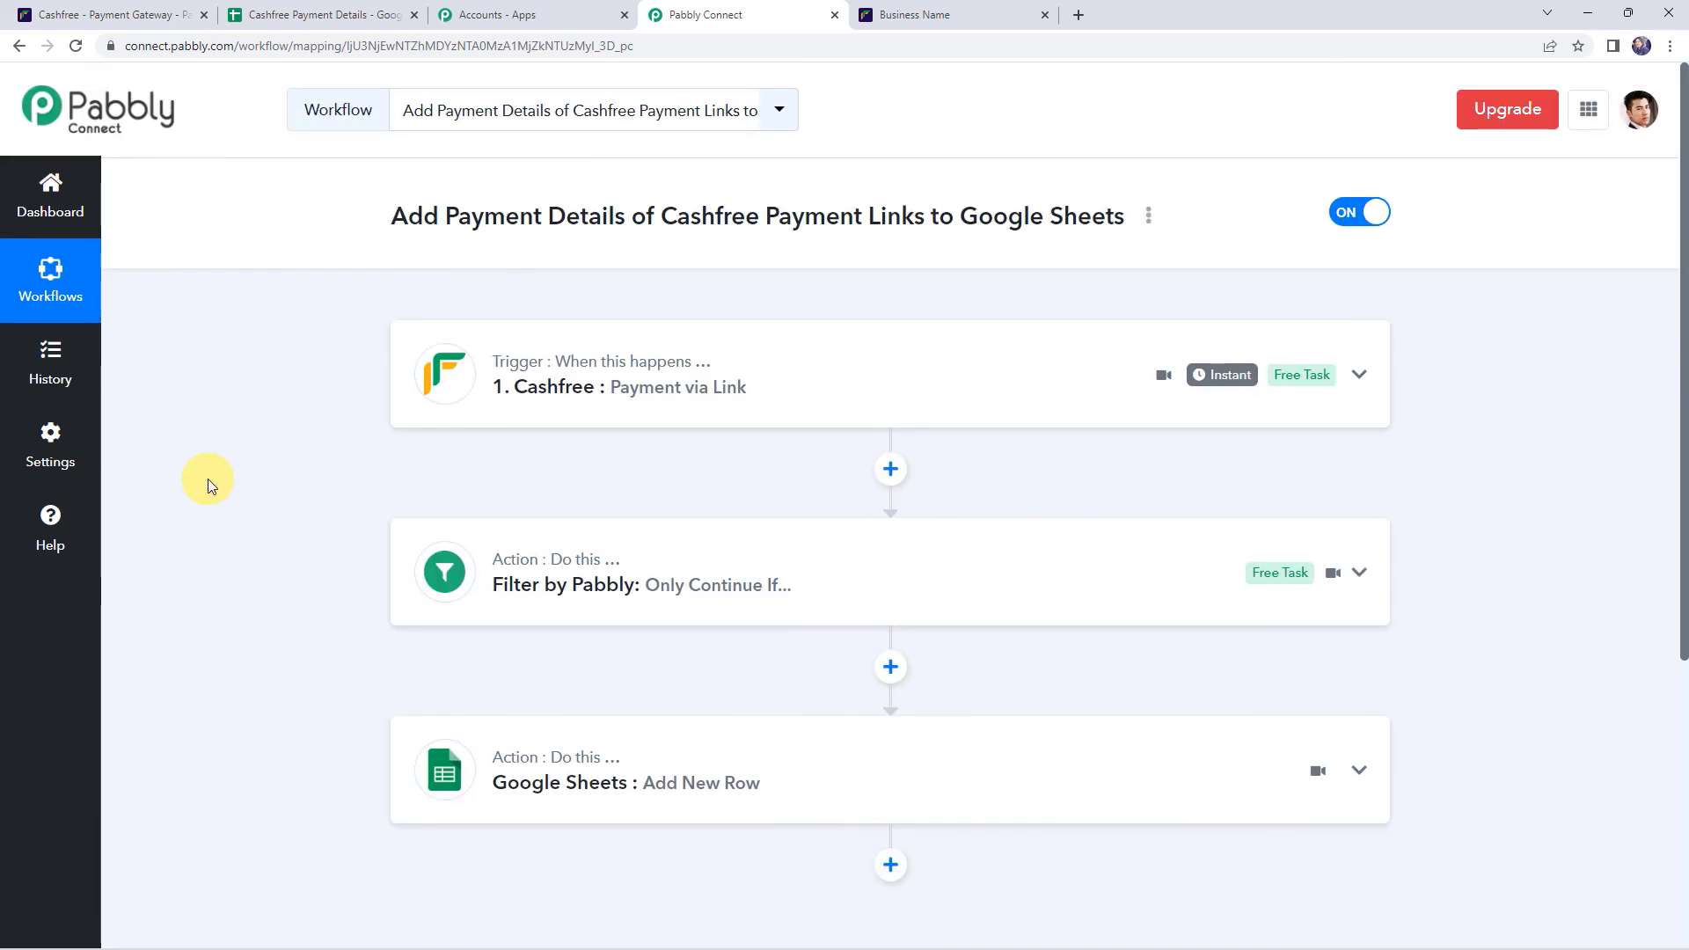